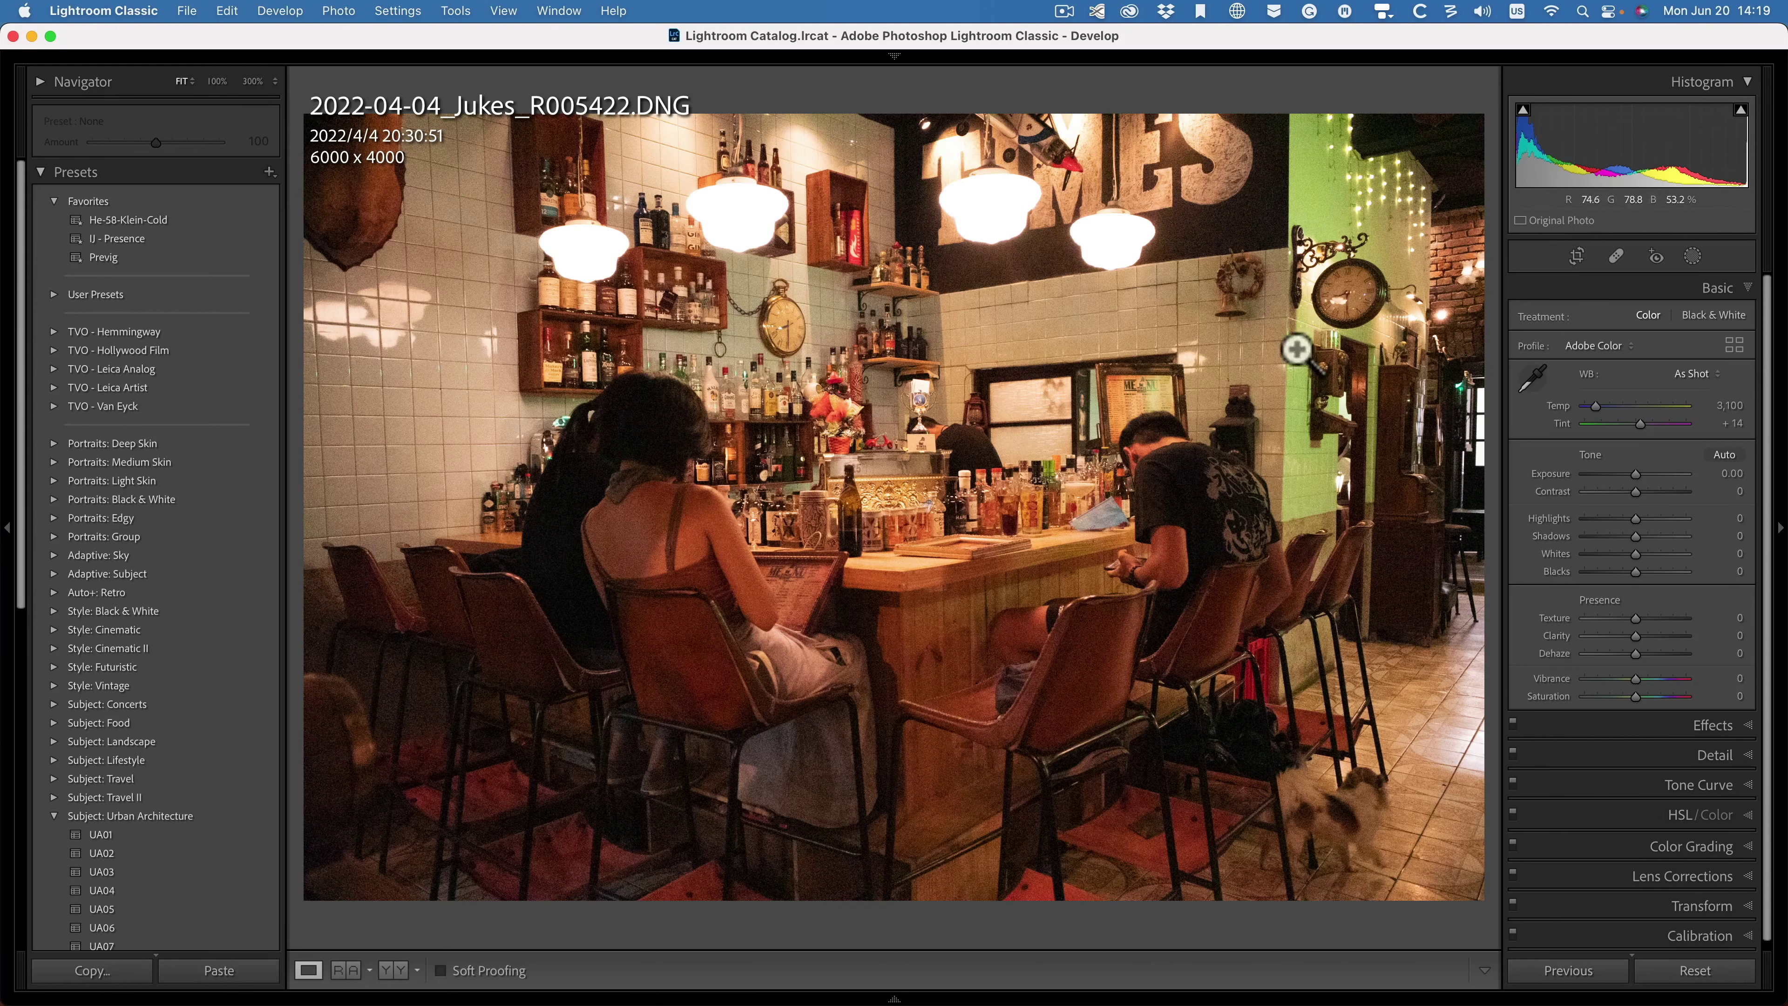
# Step: Inspect the noise at 300% on the bar shelves, plant shelf, wall clock and white skirt
pyautogui.click(734, 583)
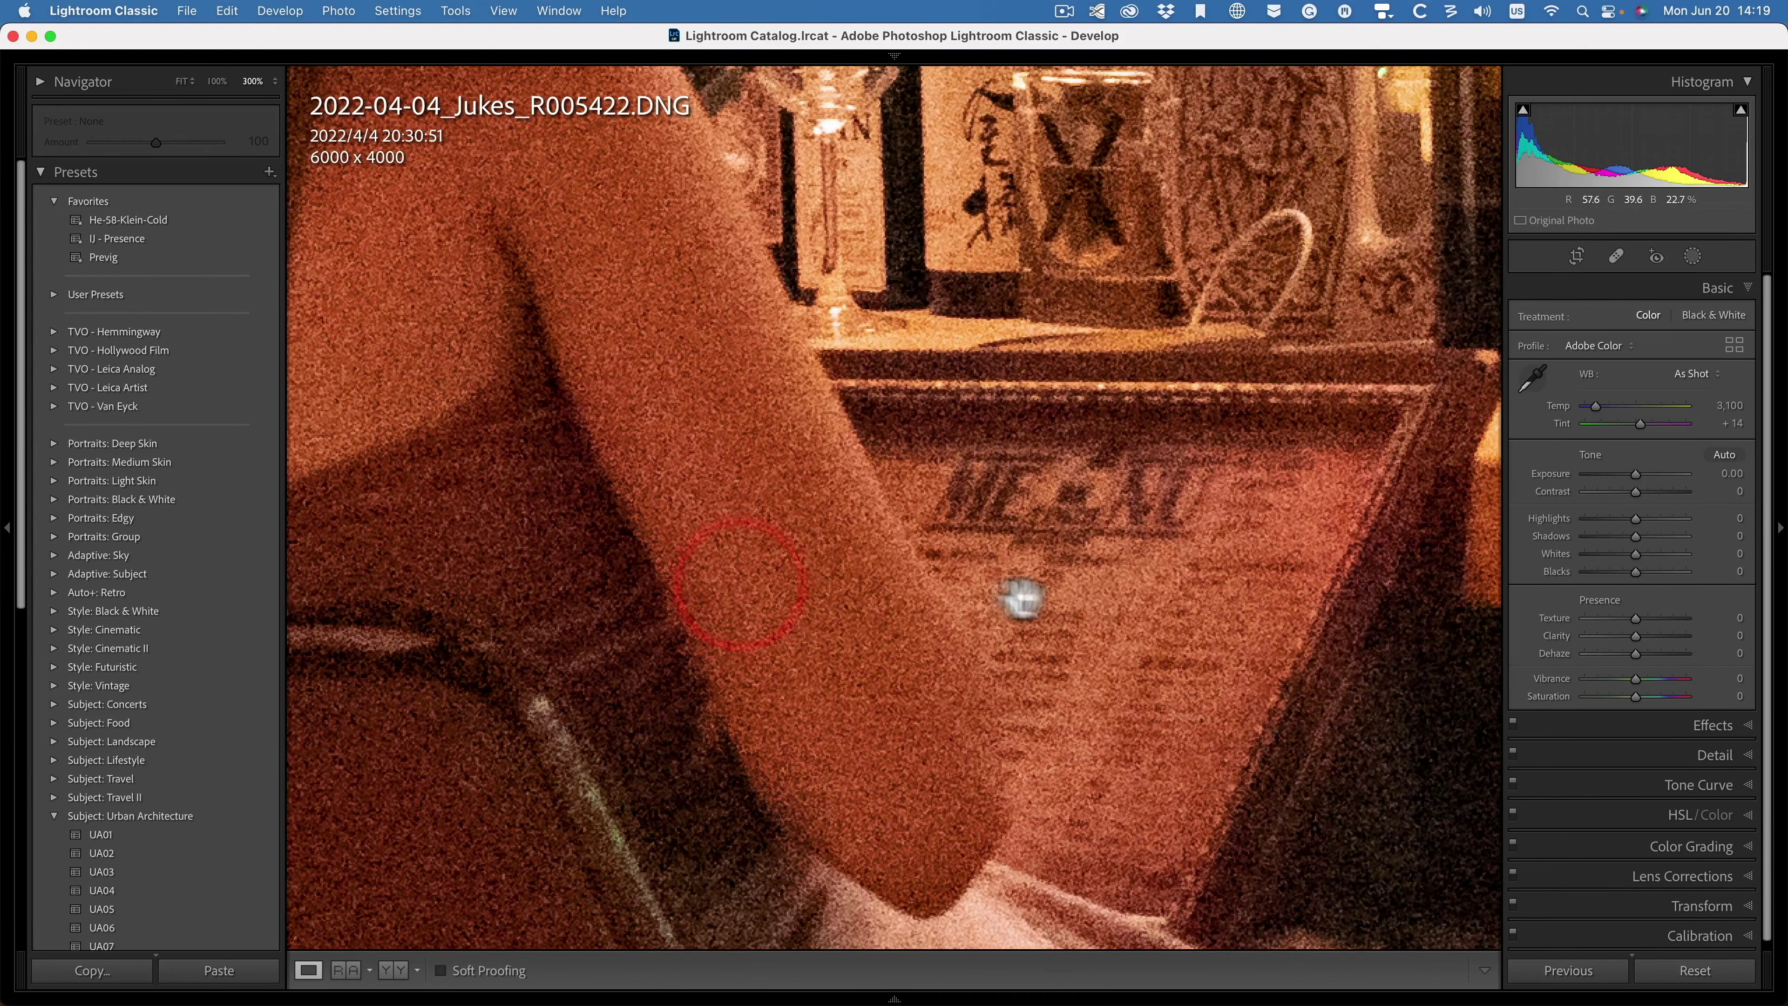
pyautogui.moveTo(1126, 387); pyautogui.dragTo(930, 710)
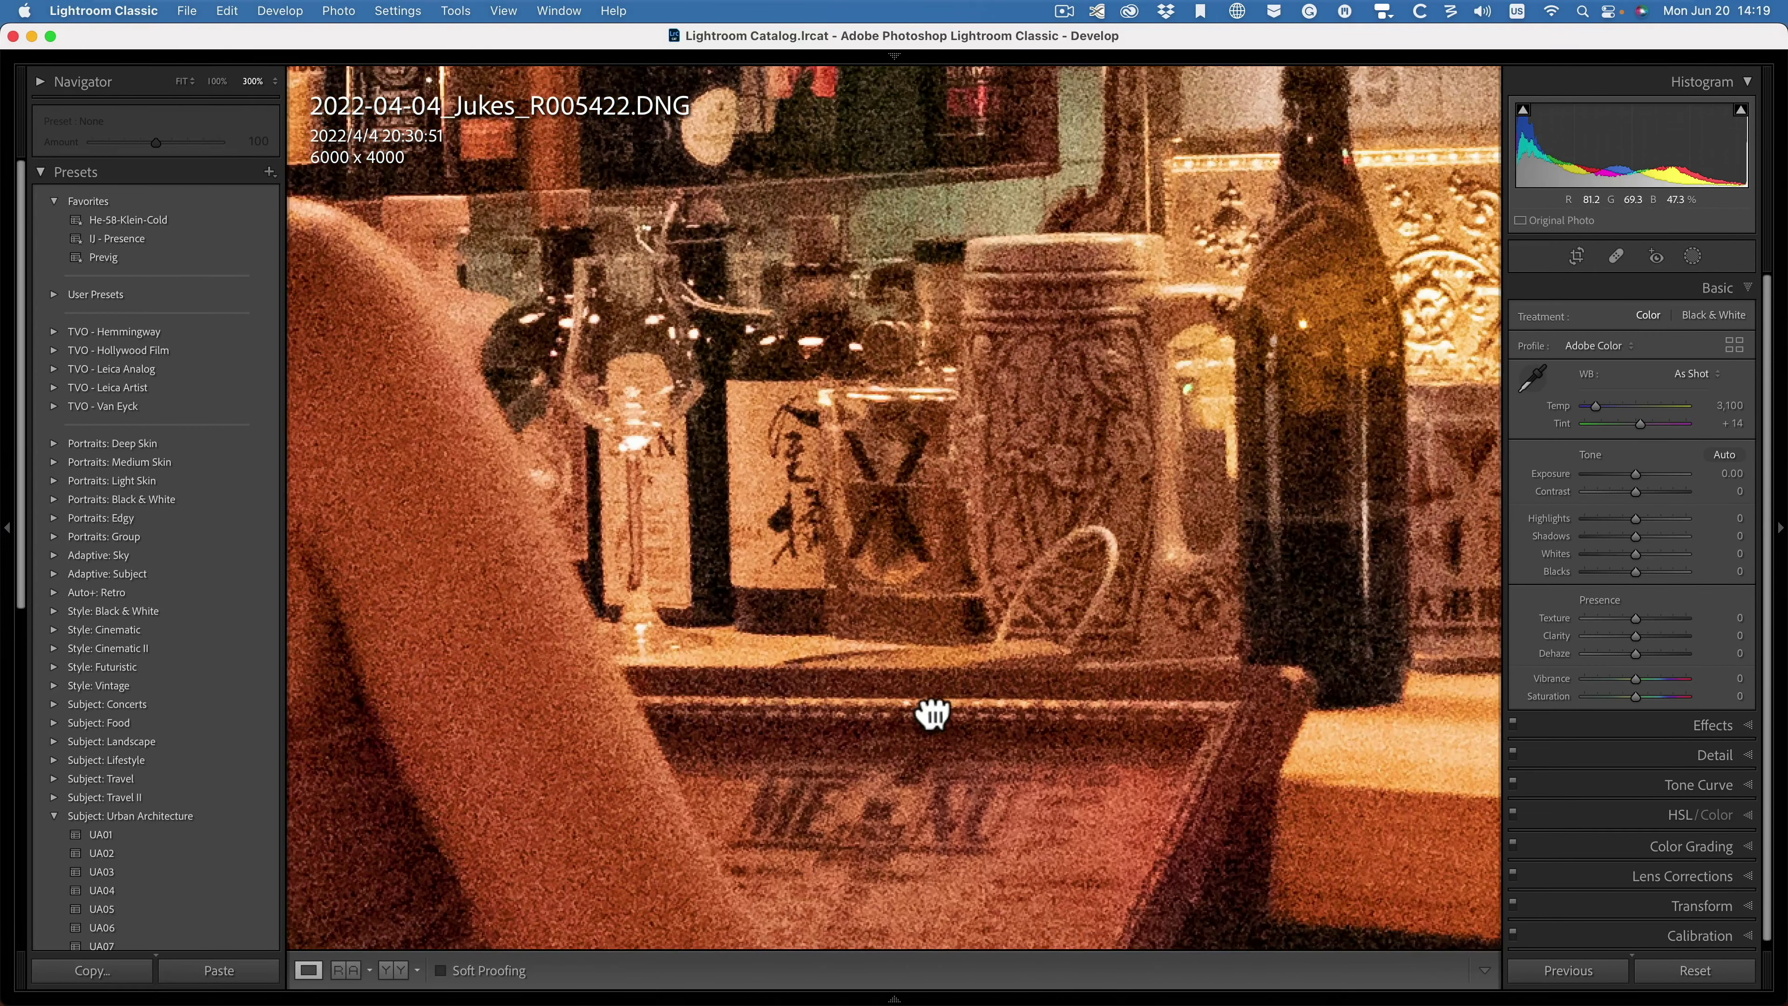
pyautogui.click(1024, 571)
pyautogui.click(770, 758)
pyautogui.moveTo(770, 759); pyautogui.dragTo(931, 708)
pyautogui.click(1051, 575)
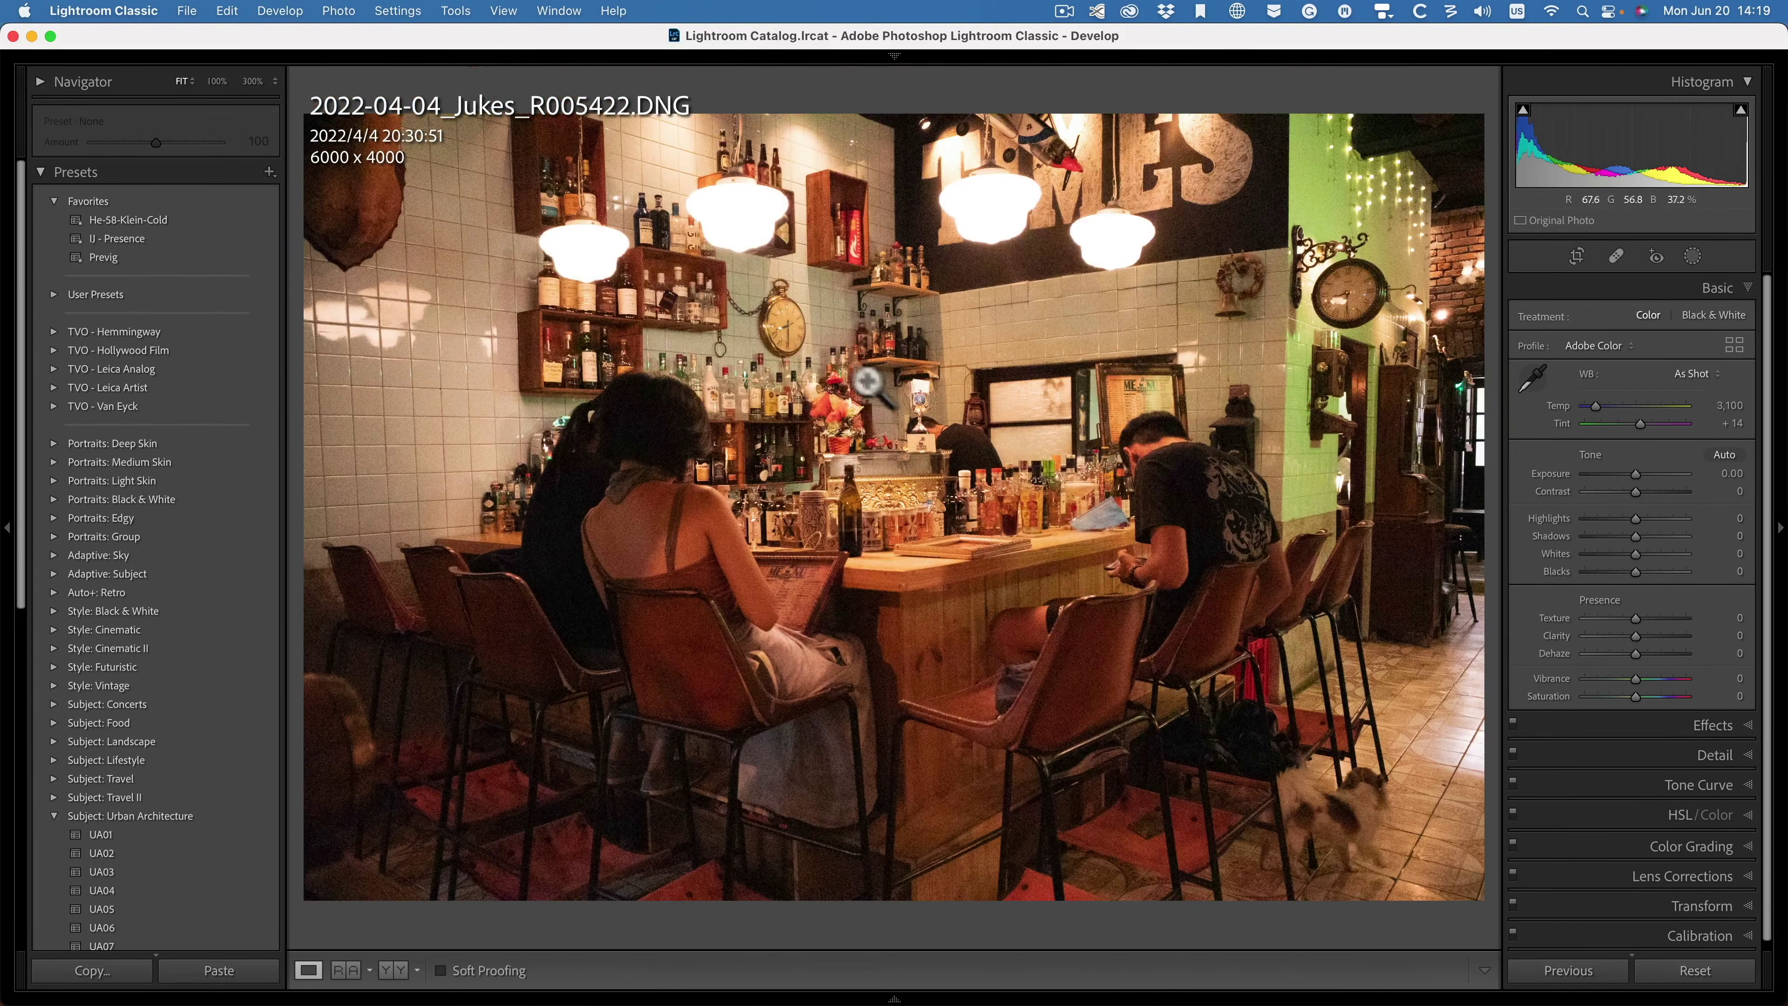
pyautogui.click(771, 326)
pyautogui.moveTo(758, 320); pyautogui.dragTo(680, 239)
pyautogui.click(919, 325)
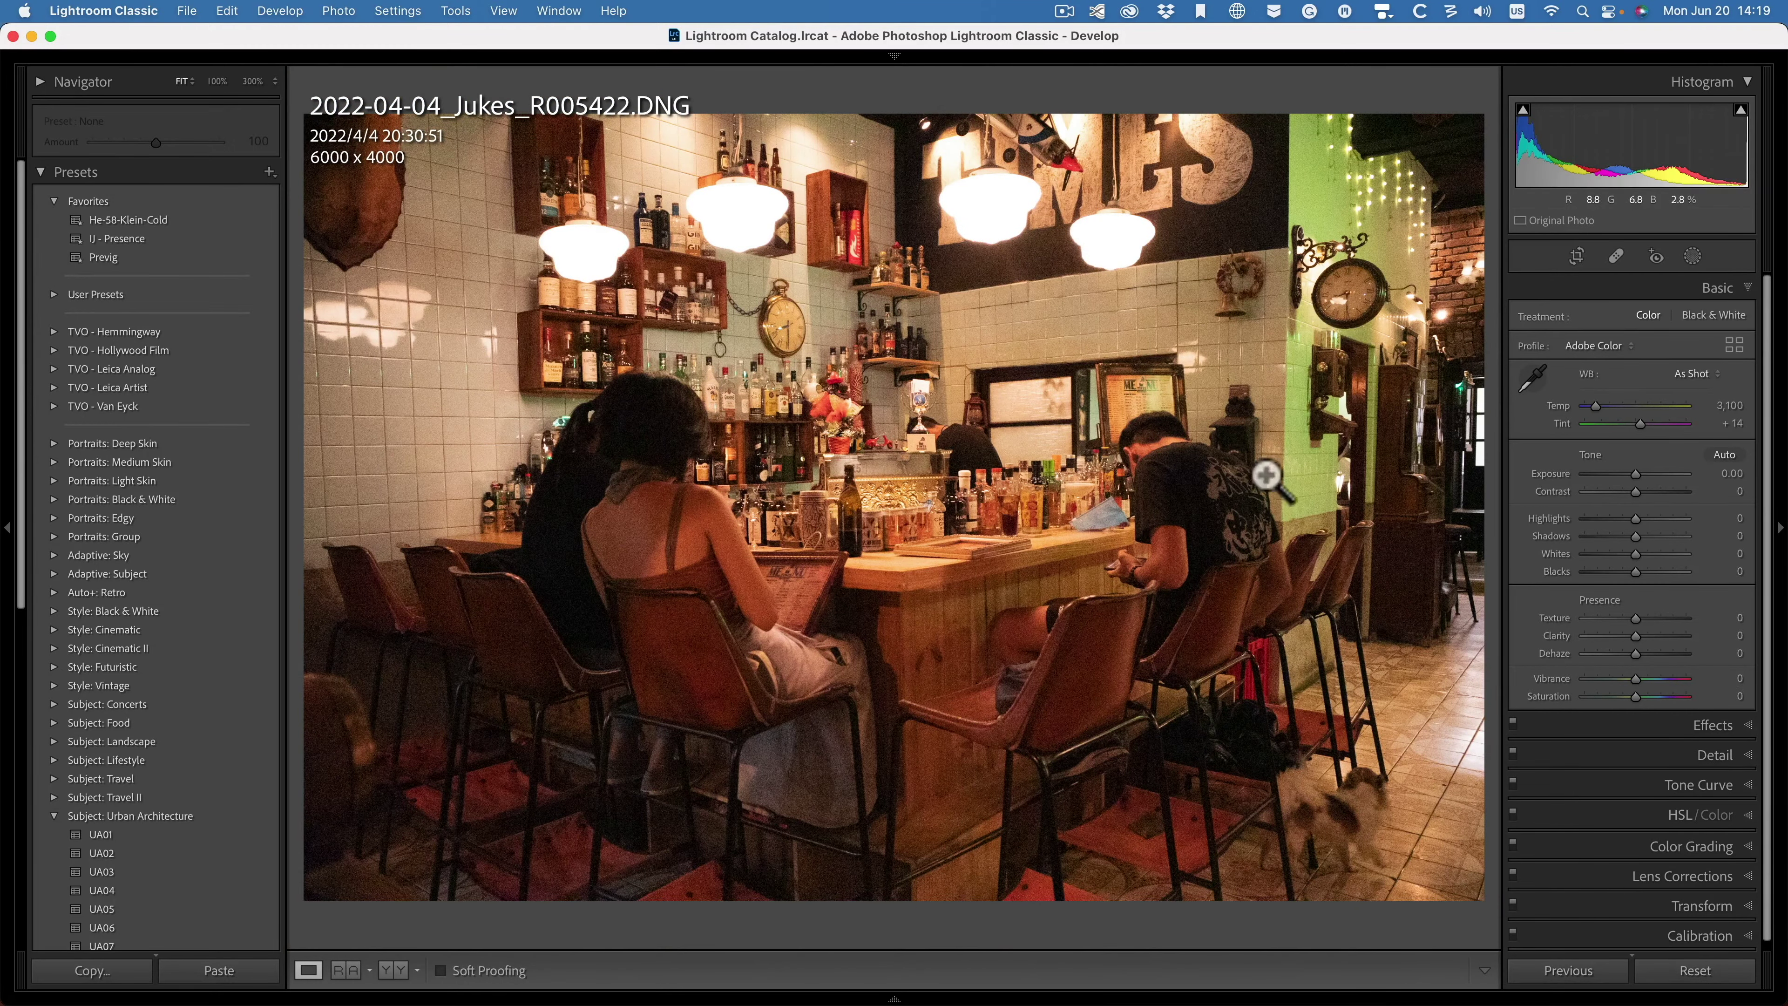
pyautogui.click(813, 675)
pyautogui.click(810, 673)
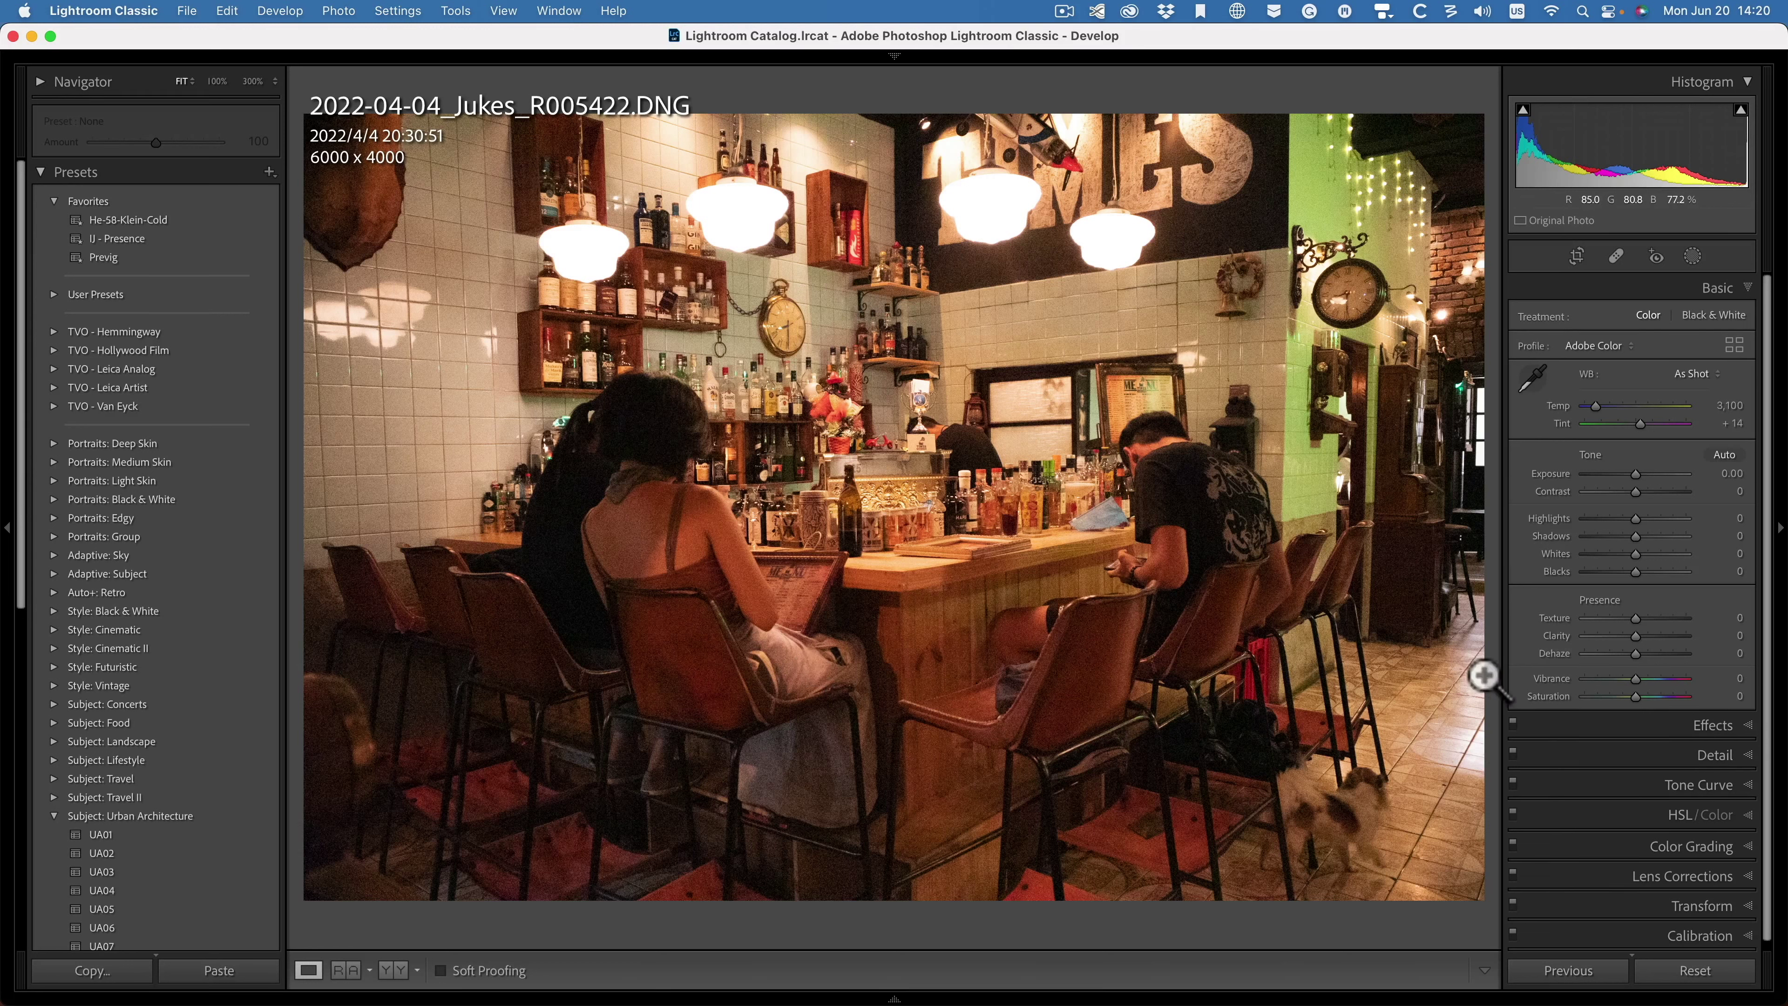
# Step: Turn Sharpening Amount down to 0 in the Detail panel
pyautogui.click(1742, 756)
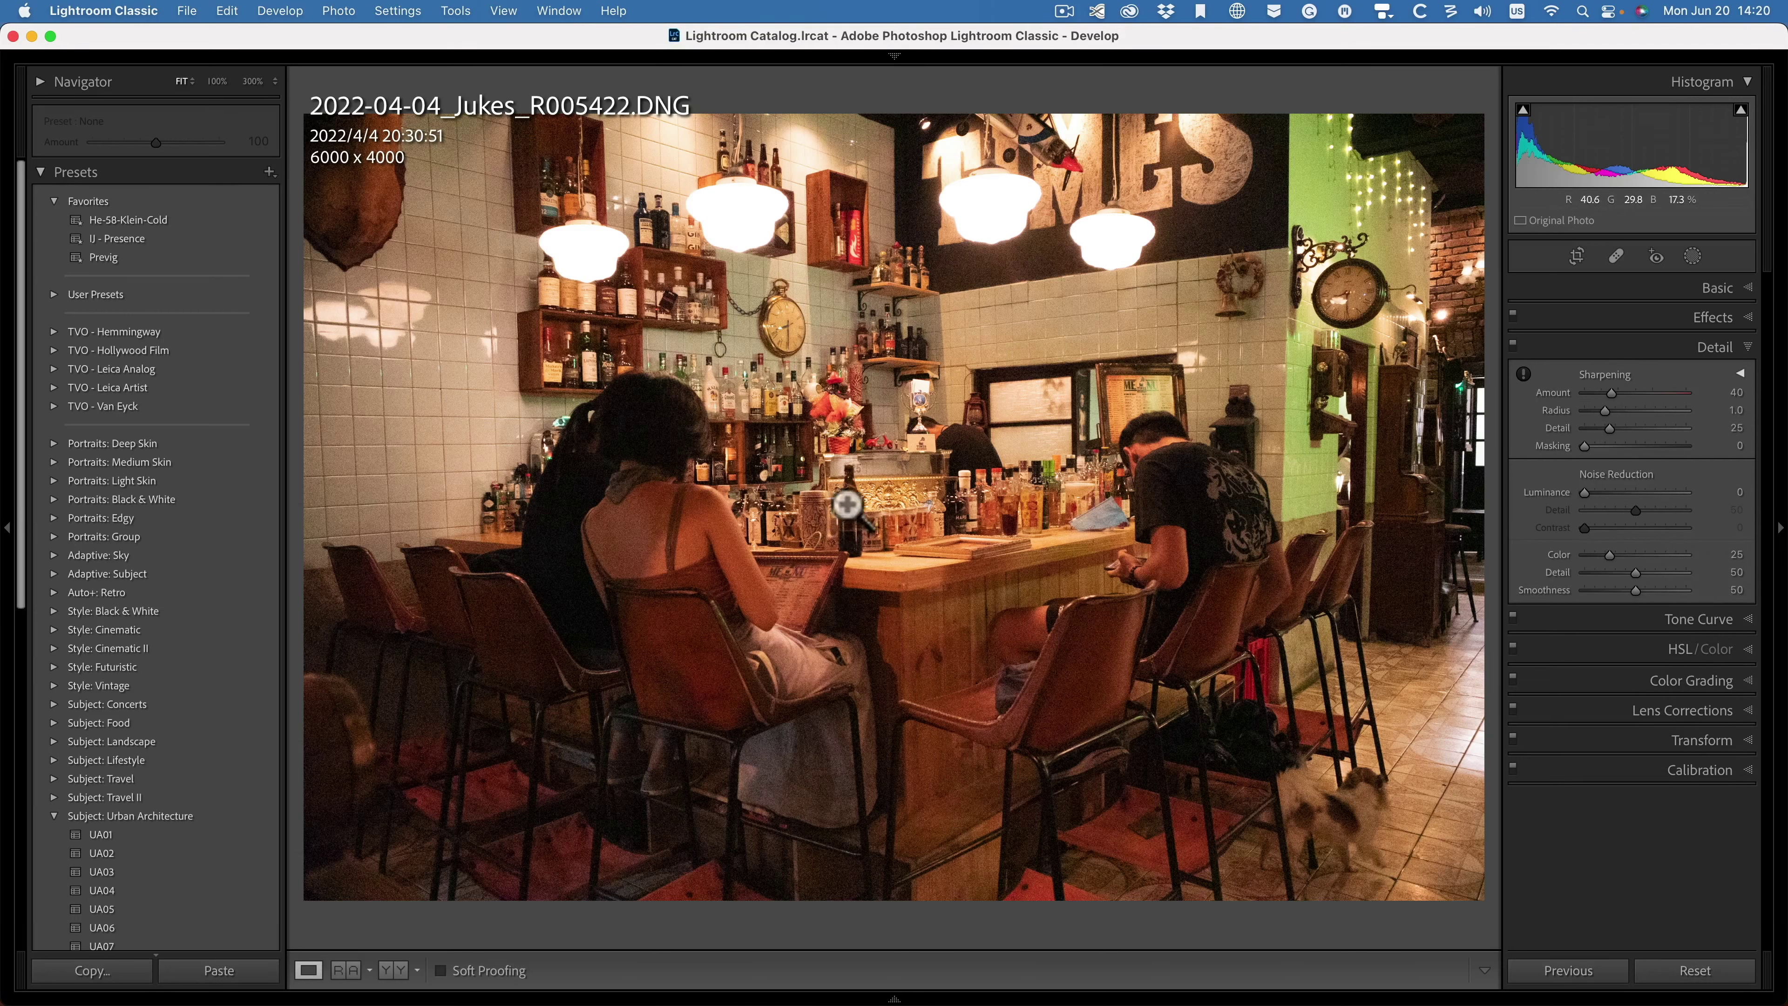
pyautogui.click(725, 506)
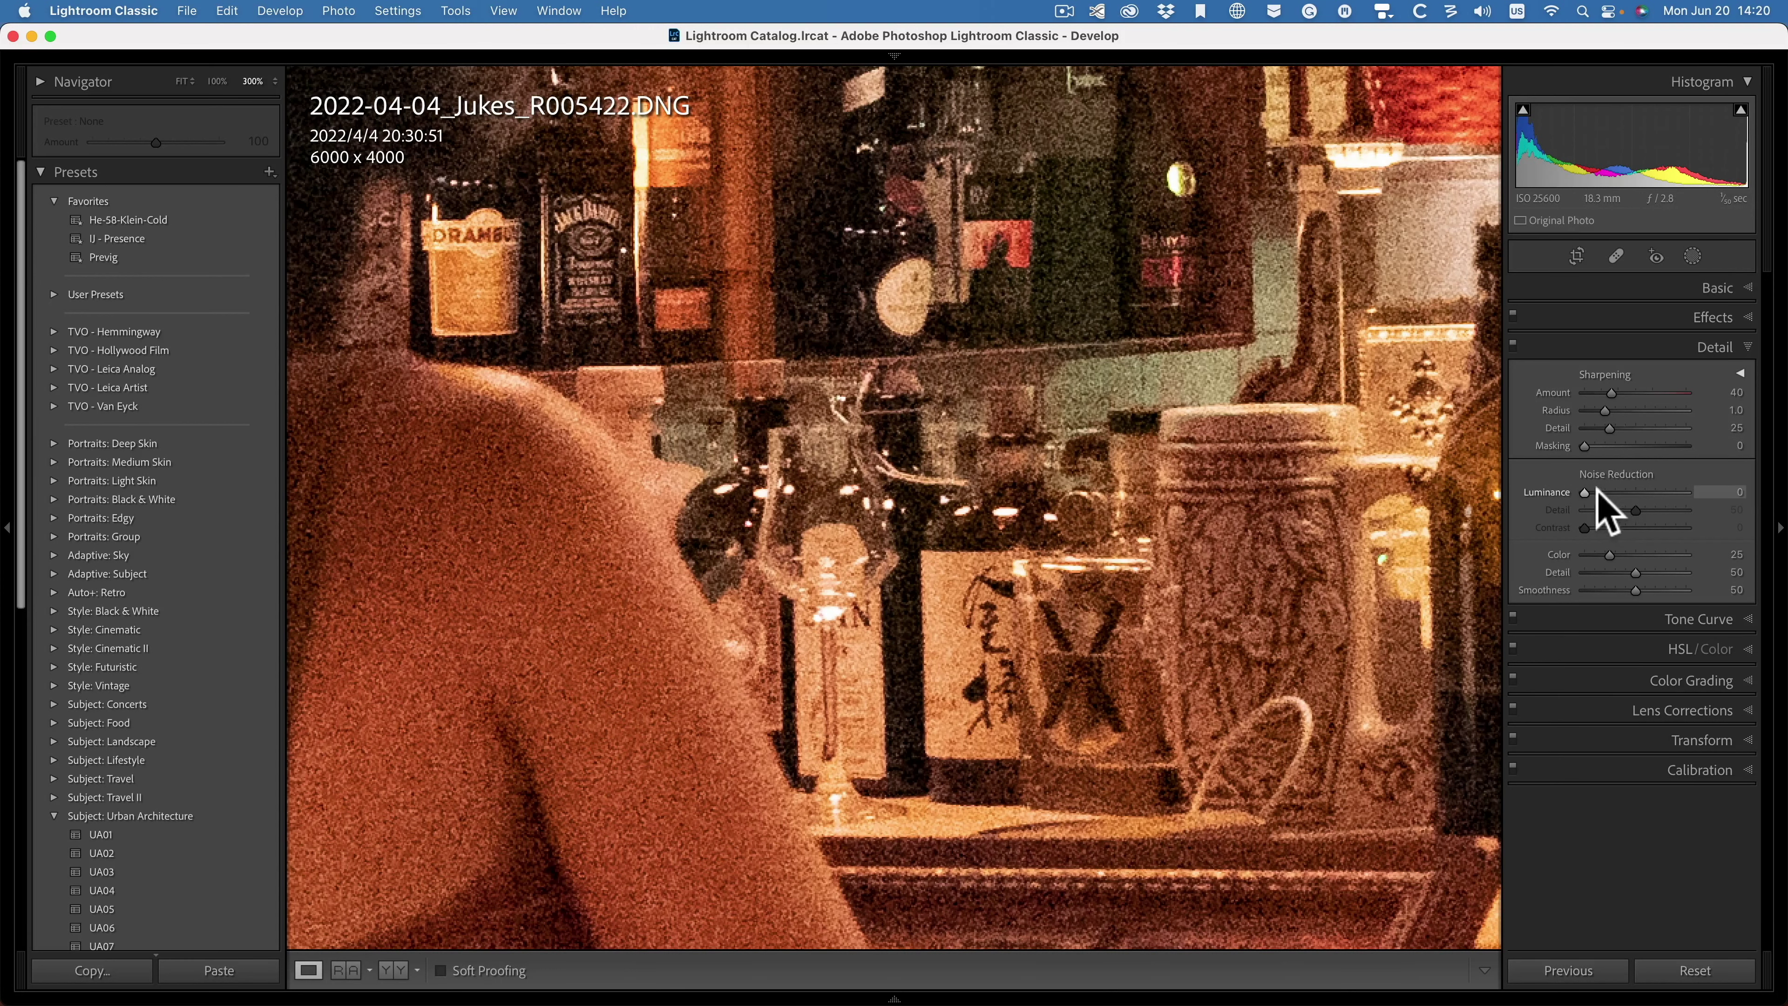
pyautogui.moveTo(1612, 394); pyautogui.dragTo(1565, 393)
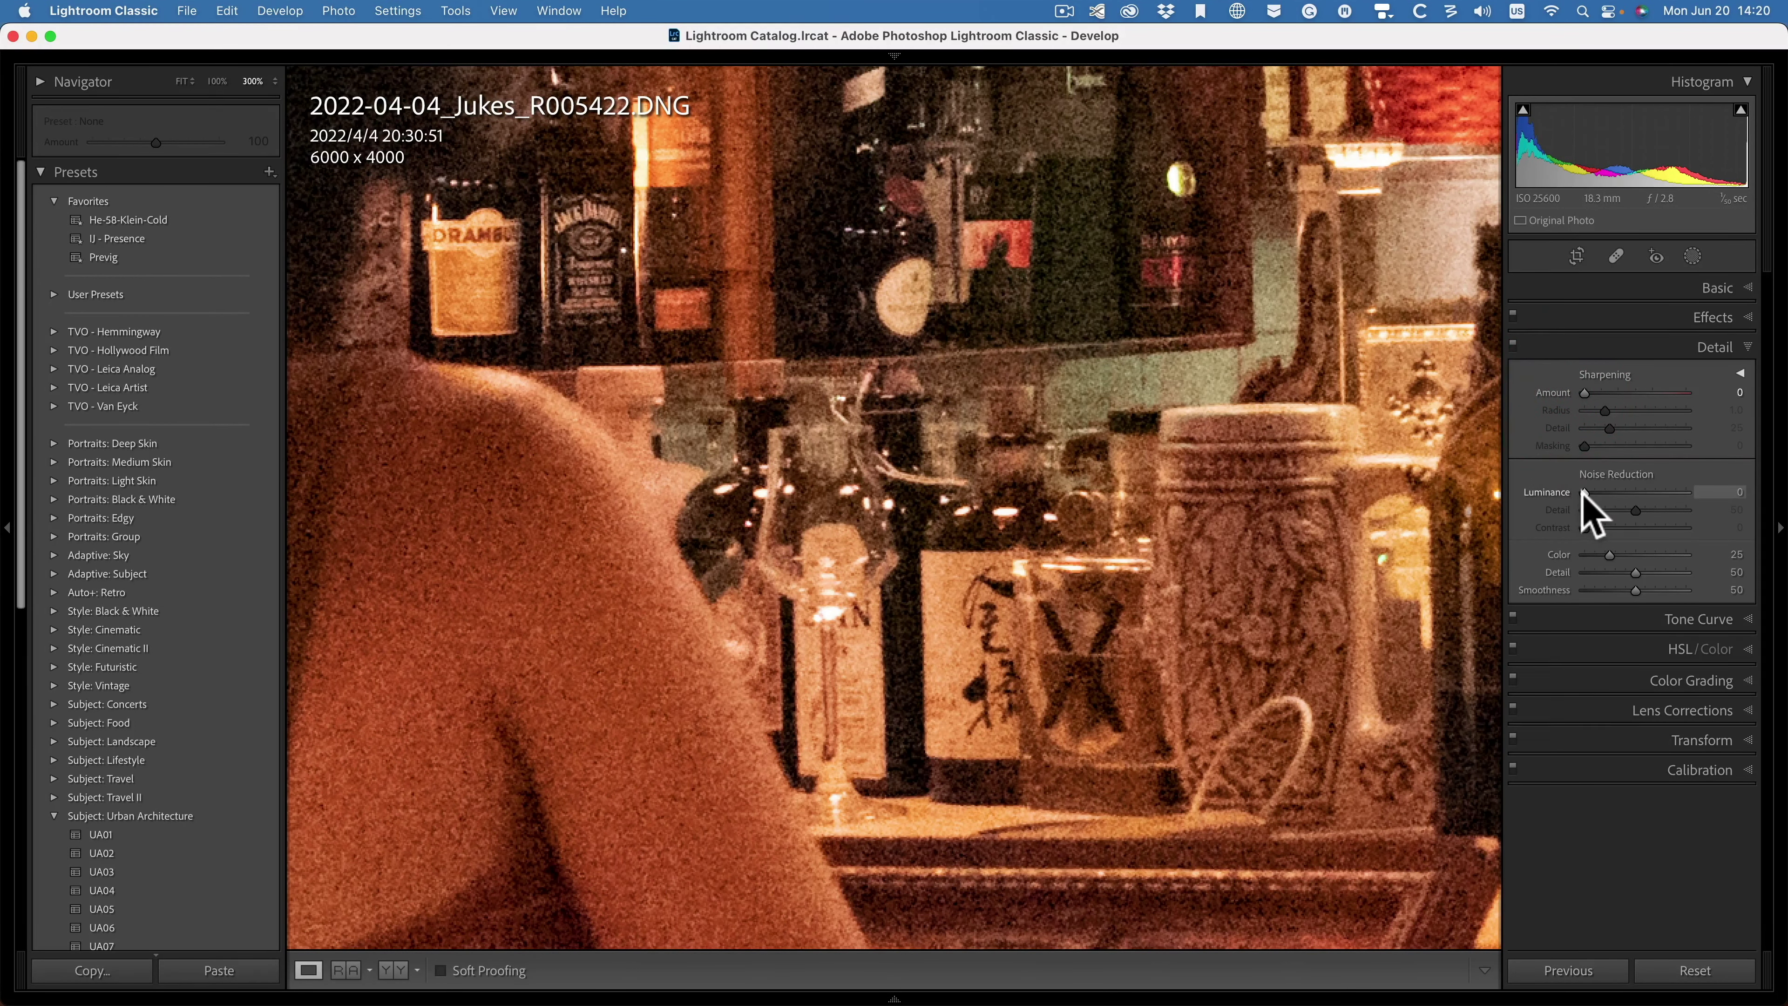
# Step: Set Noise Reduction to Luminance 84, Detail 85 and Contrast 39
pyautogui.moveTo(1583, 491); pyautogui.dragTo(1659, 494)
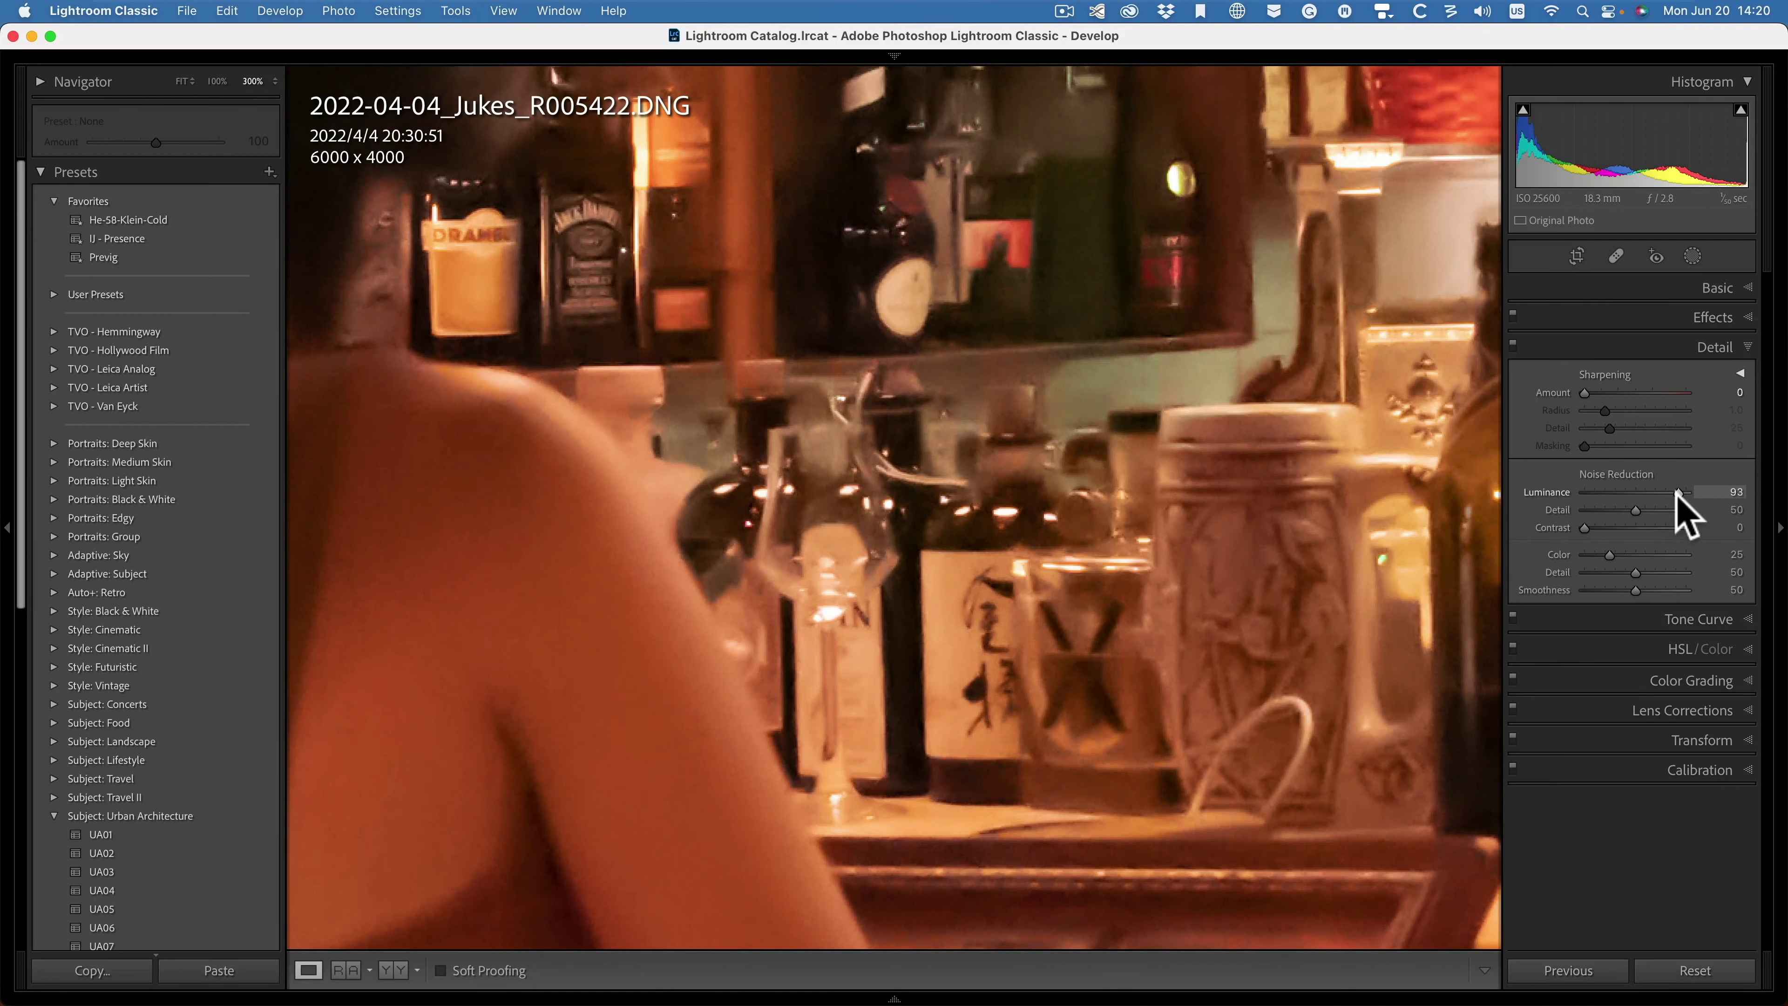
pyautogui.moveTo(1676, 494); pyautogui.dragTo(1673, 492)
pyautogui.moveTo(1670, 492); pyautogui.dragTo(1663, 493)
pyautogui.click(1670, 494)
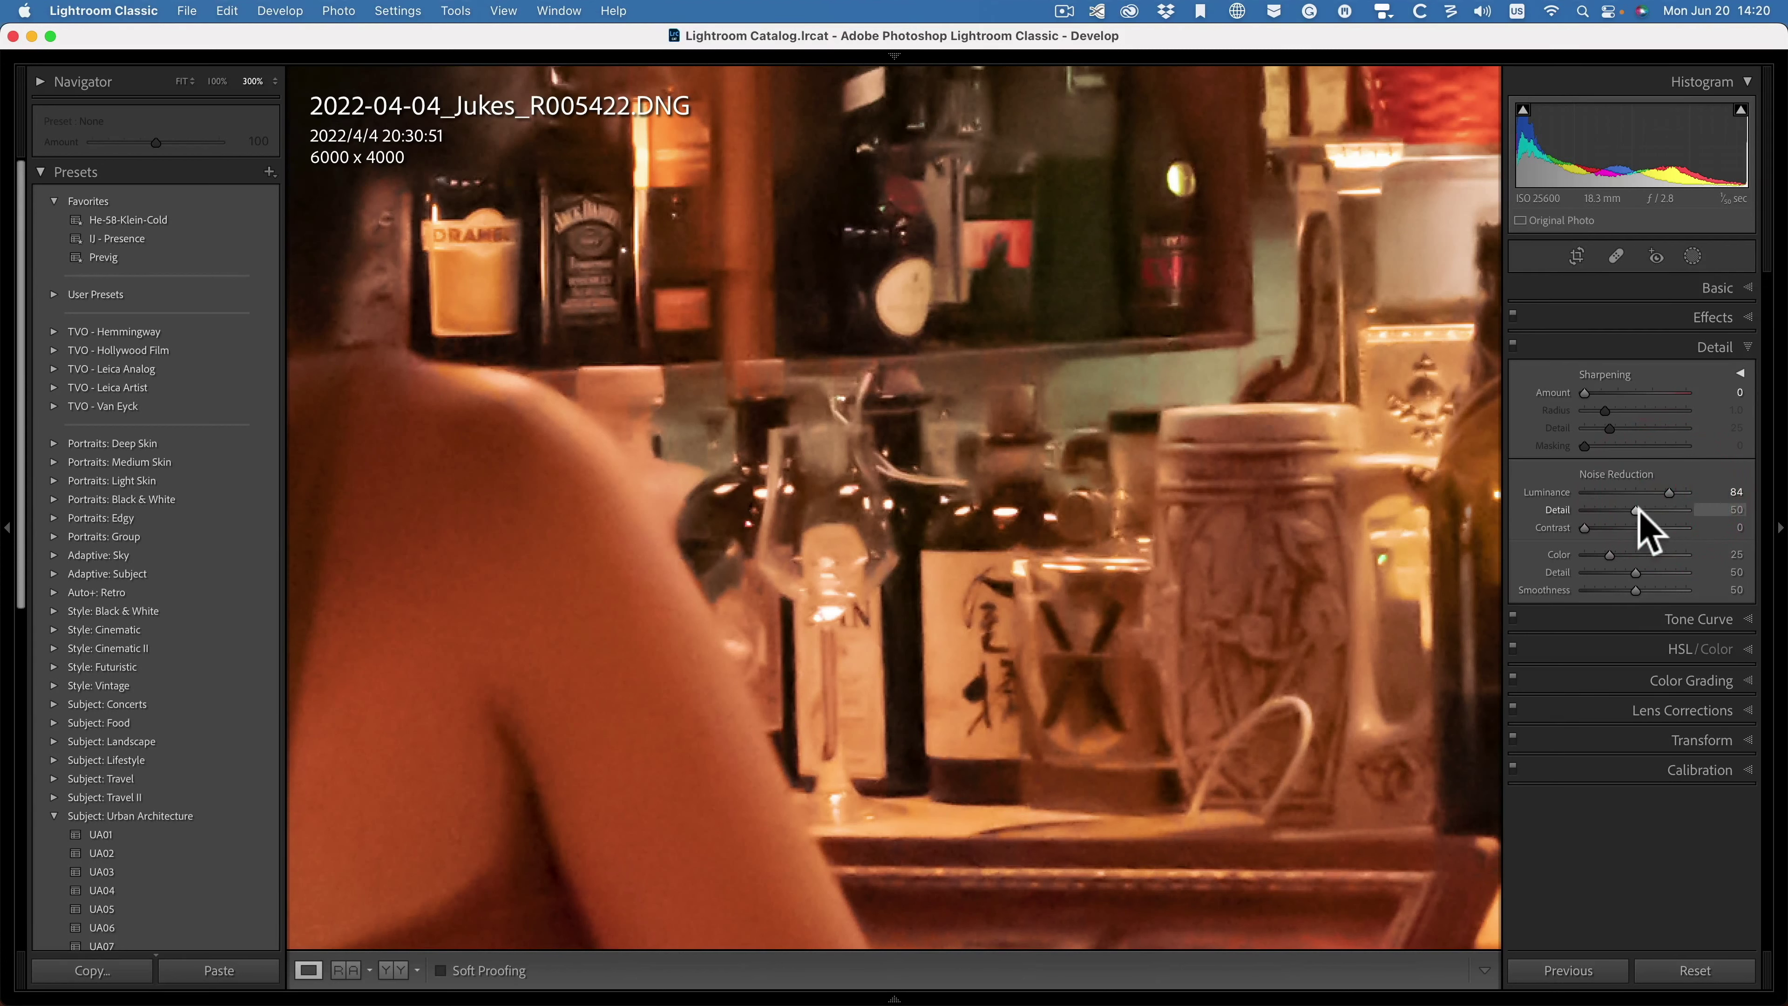
pyautogui.moveTo(1635, 510); pyautogui.dragTo(1674, 507)
pyautogui.click(1668, 507)
pyautogui.moveTo(1584, 528)
pyautogui.mouseDown()
pyautogui.moveTo(1665, 524)
pyautogui.moveTo(1572, 528)
pyautogui.moveTo(1655, 525)
pyautogui.moveTo(1595, 525)
pyautogui.moveTo(1649, 525)
pyautogui.moveTo(1595, 525)
pyautogui.moveTo(1649, 522)
pyautogui.moveTo(1595, 525)
pyautogui.moveTo(1619, 522)
pyautogui.mouseUp()
# Step: Toggle Before/After at 300% on the bar and the wall clock to compare the noise reduction
pyautogui.click(1088, 573)
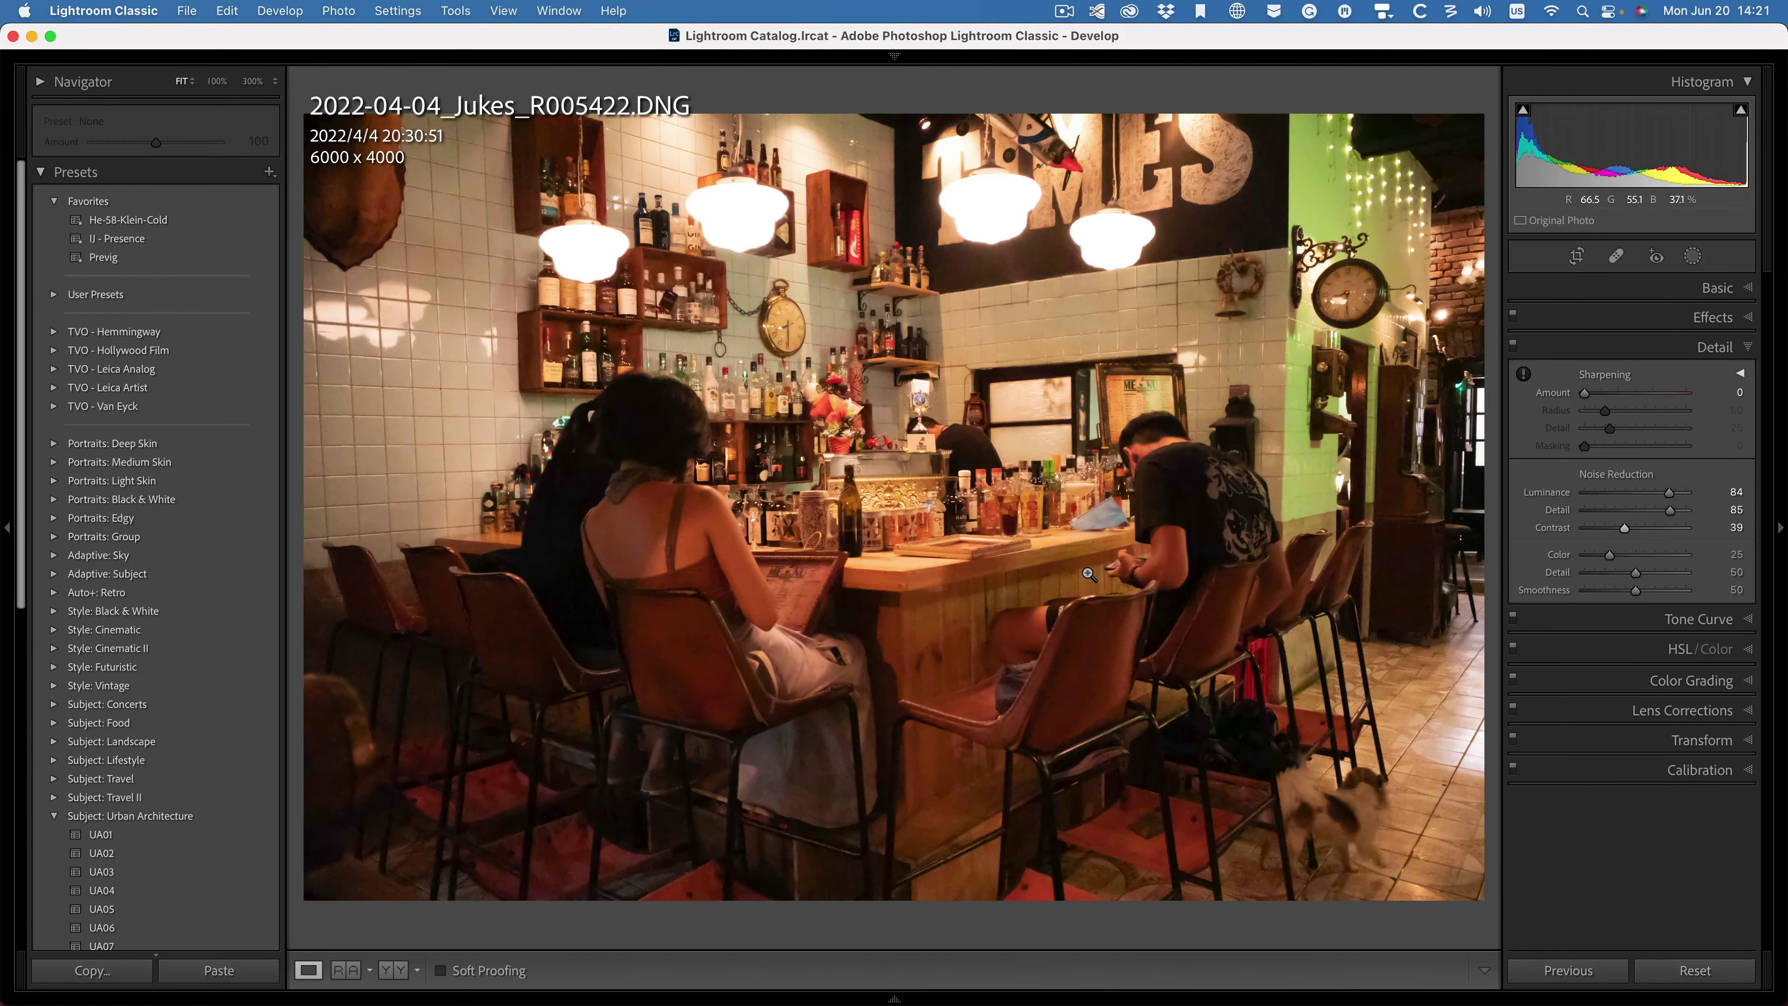
pyautogui.press('\\')
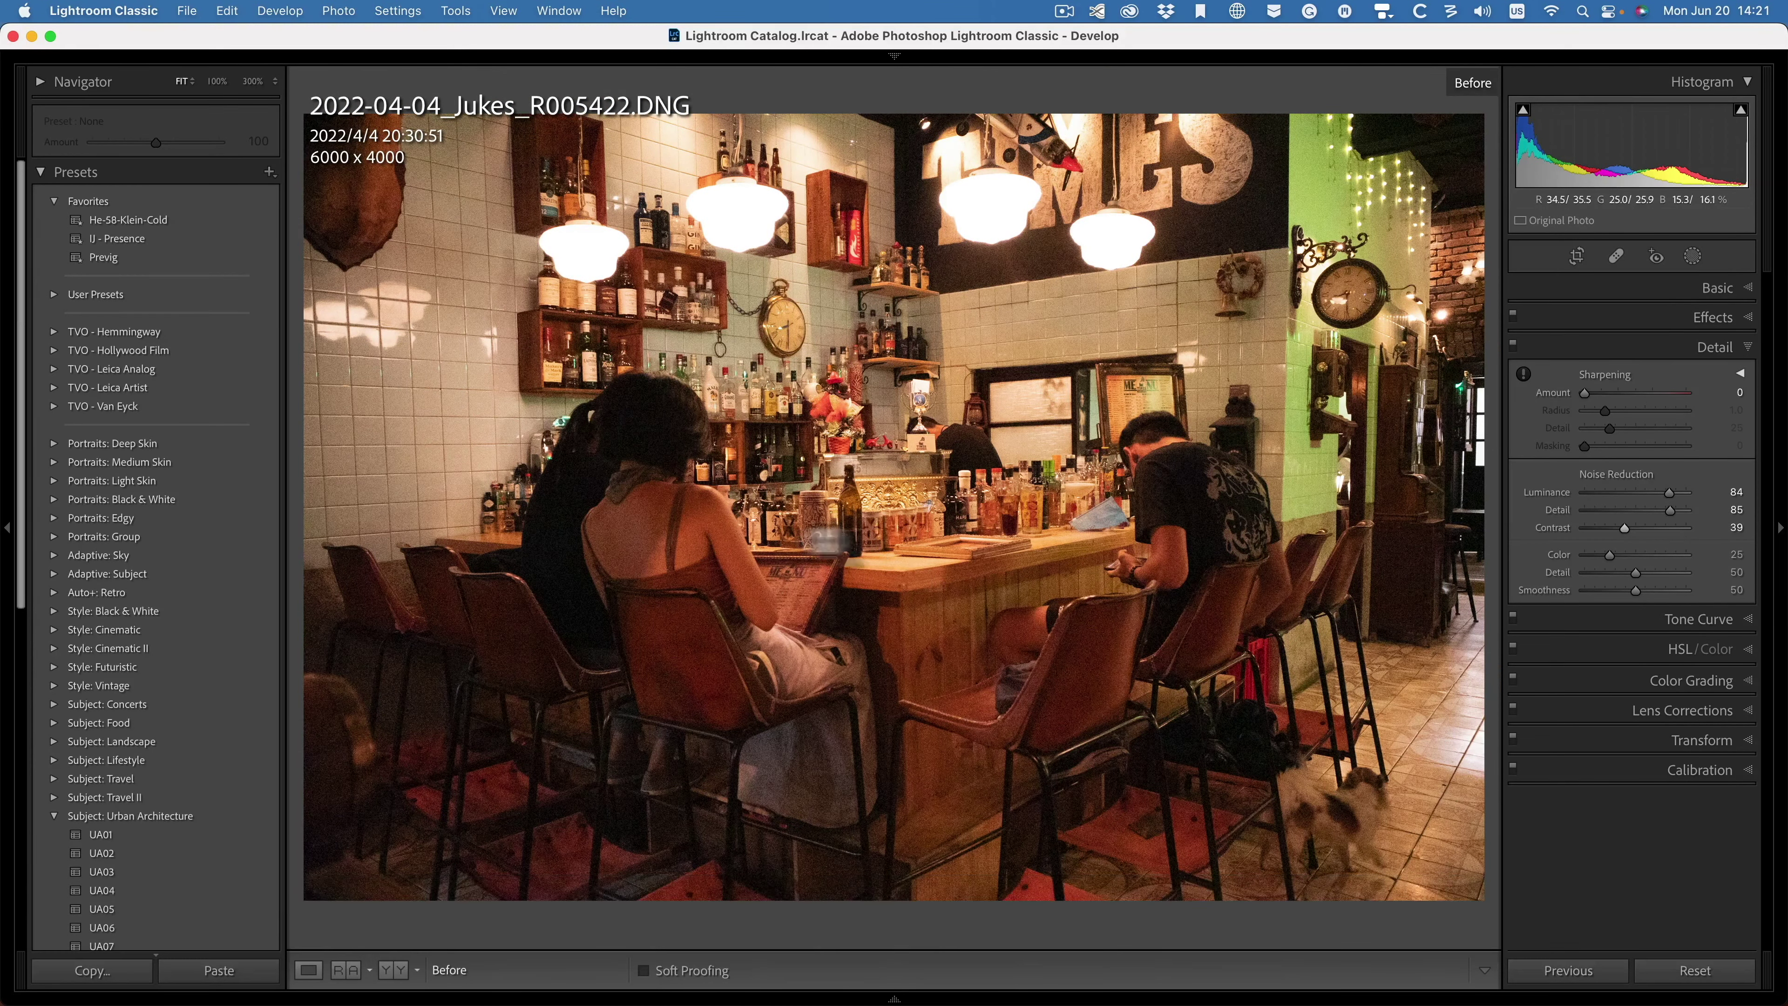
pyautogui.click(746, 543)
pyautogui.press('\\')
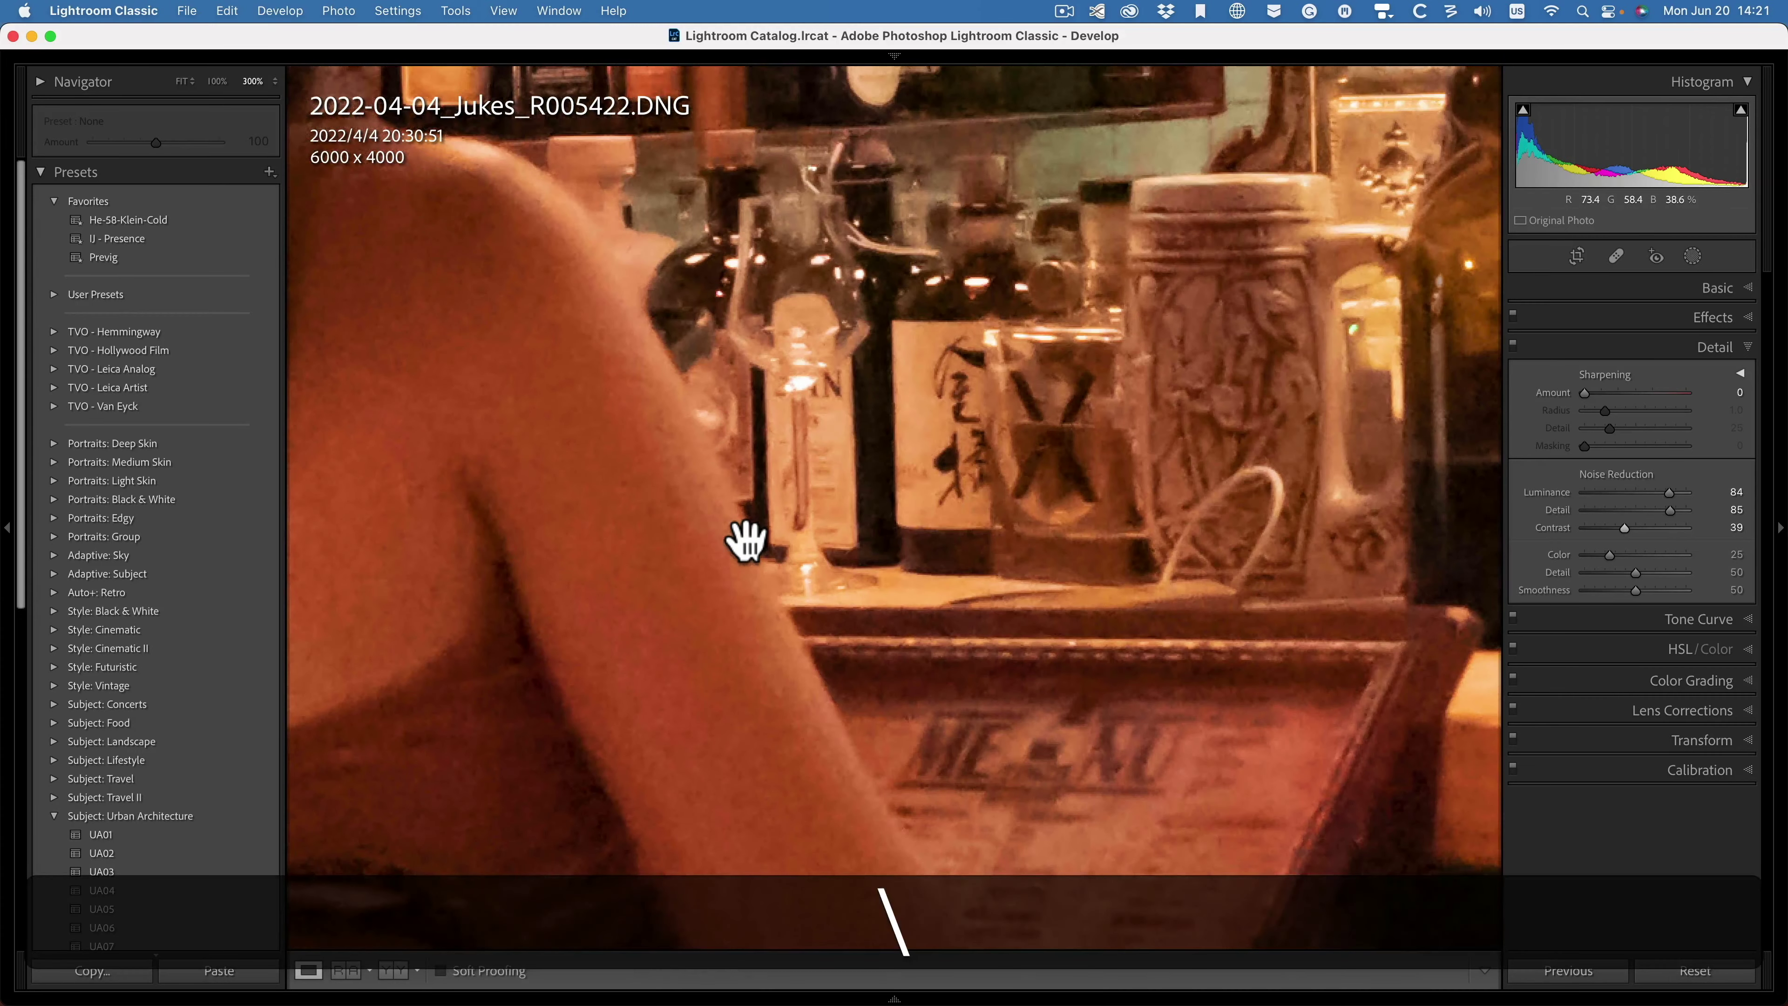
pyautogui.press('\\')
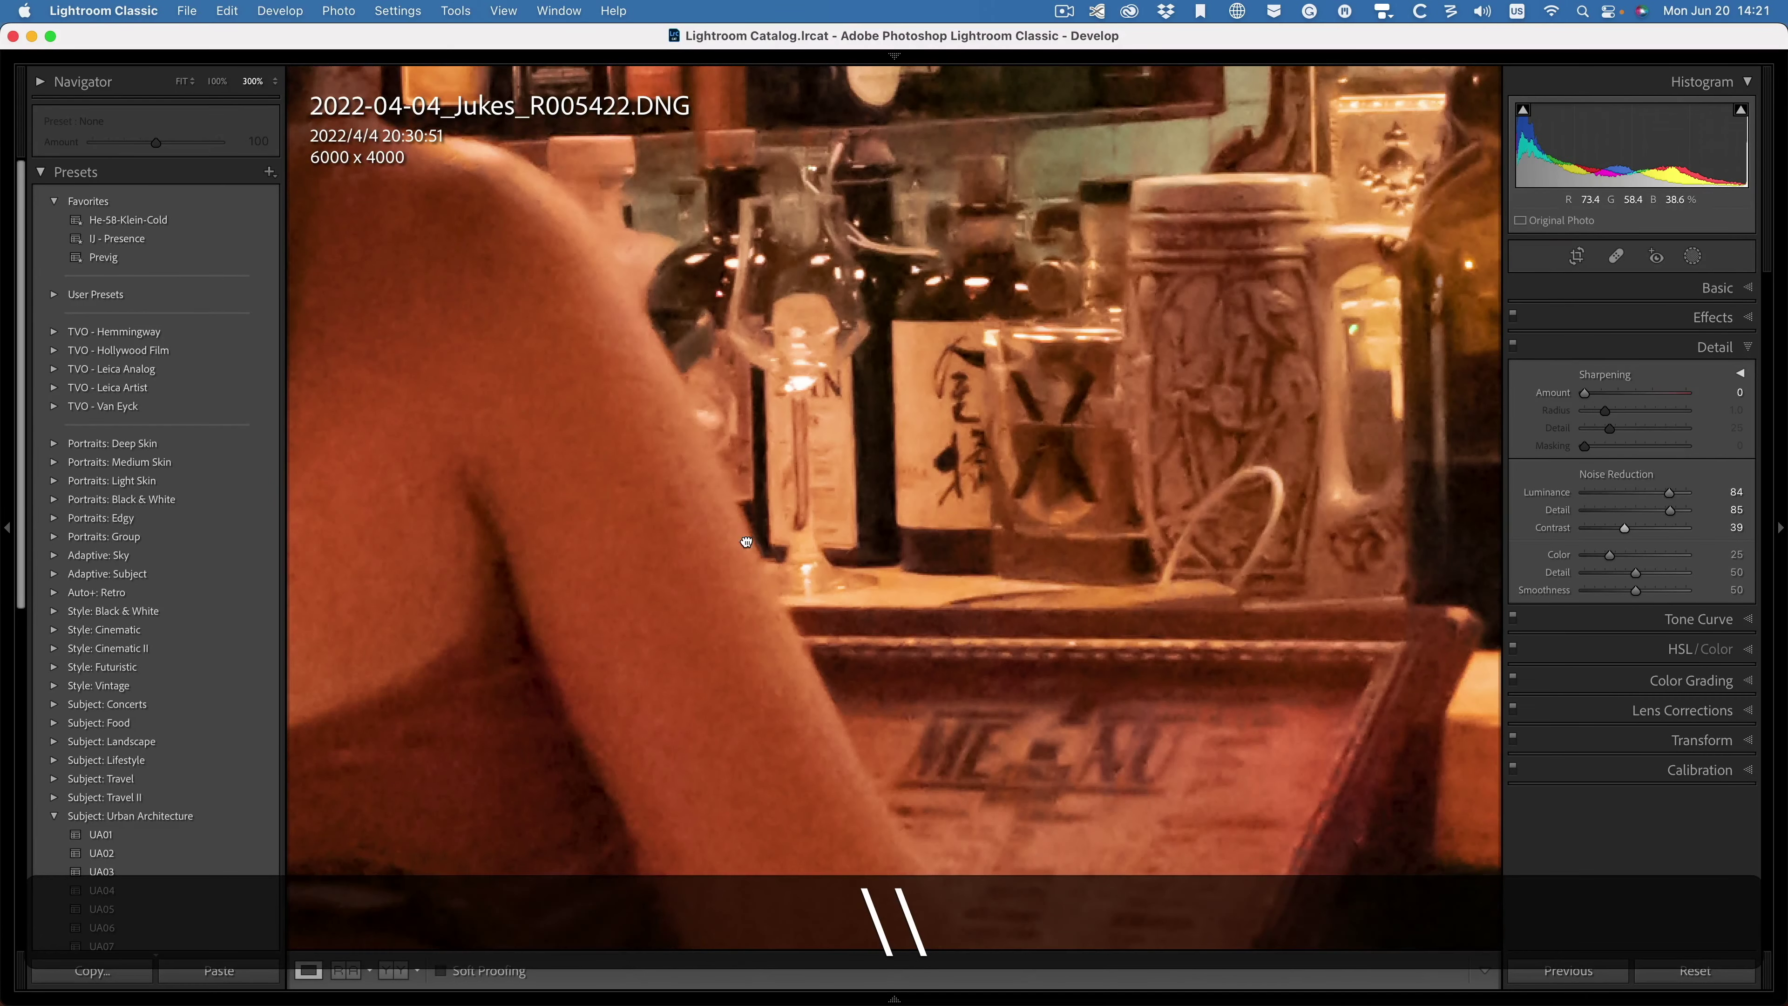
pyautogui.click(748, 542)
pyautogui.click(774, 332)
pyautogui.press('\\')
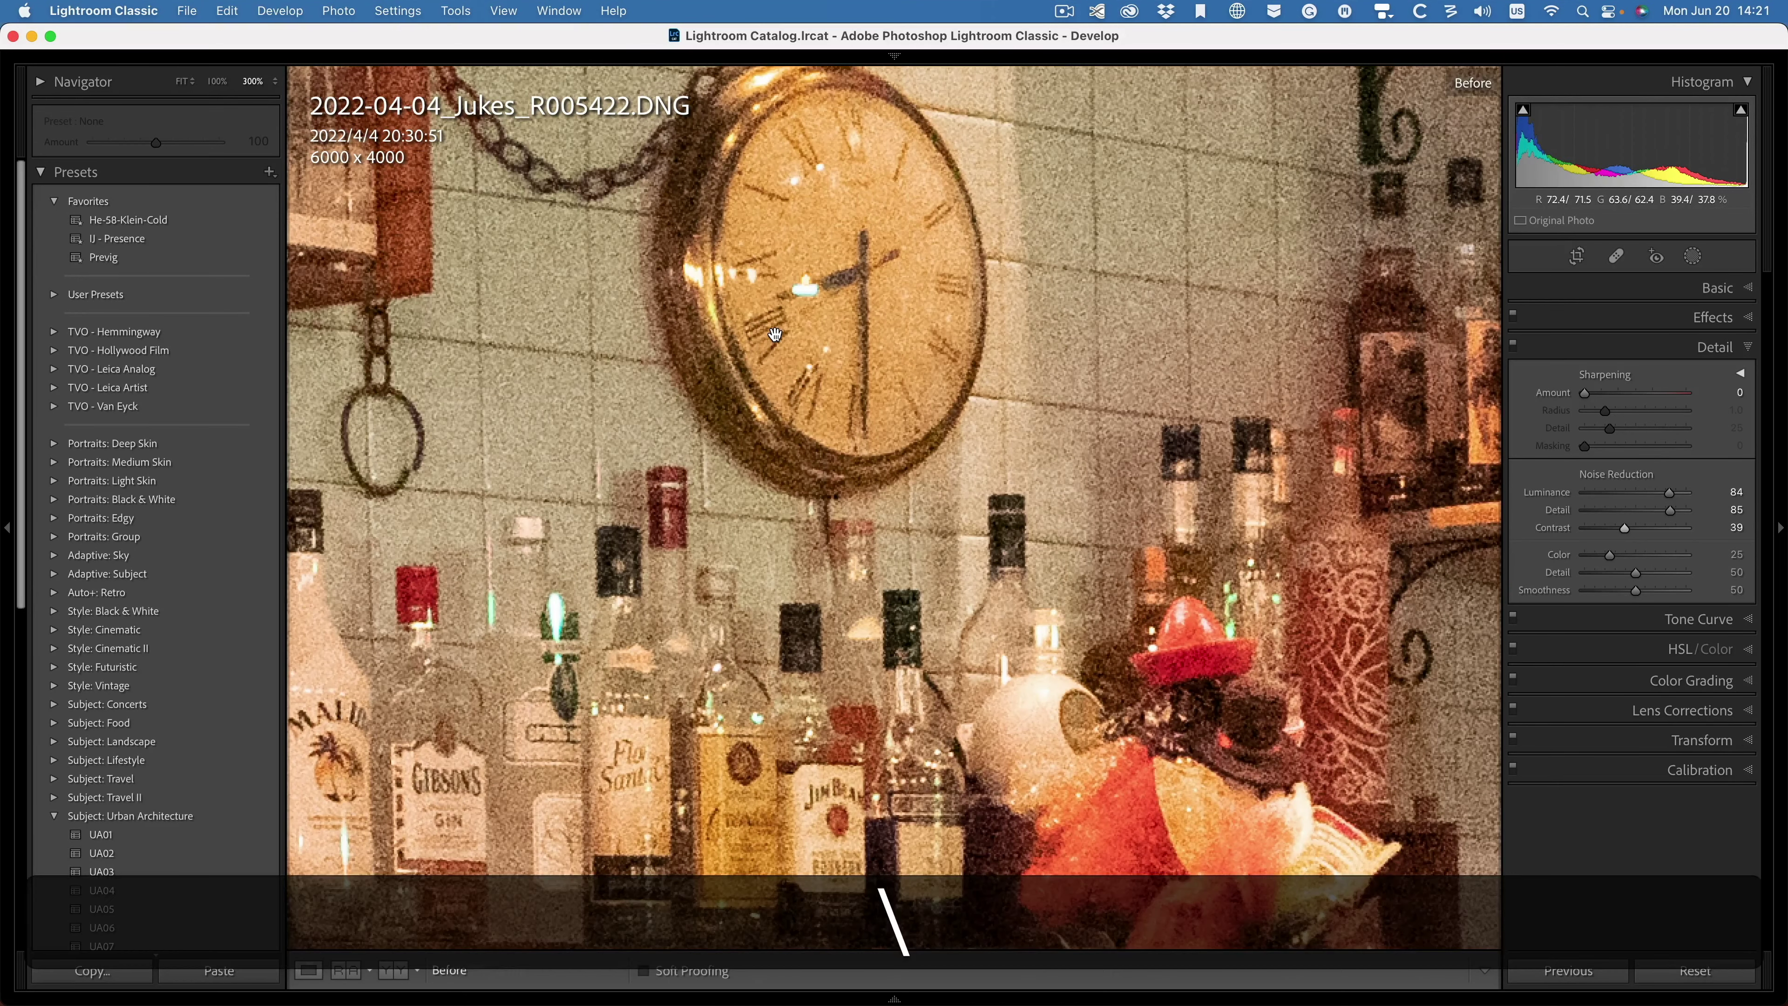
pyautogui.press('\\')
pyautogui.press('\\')
pyautogui.press('\\')
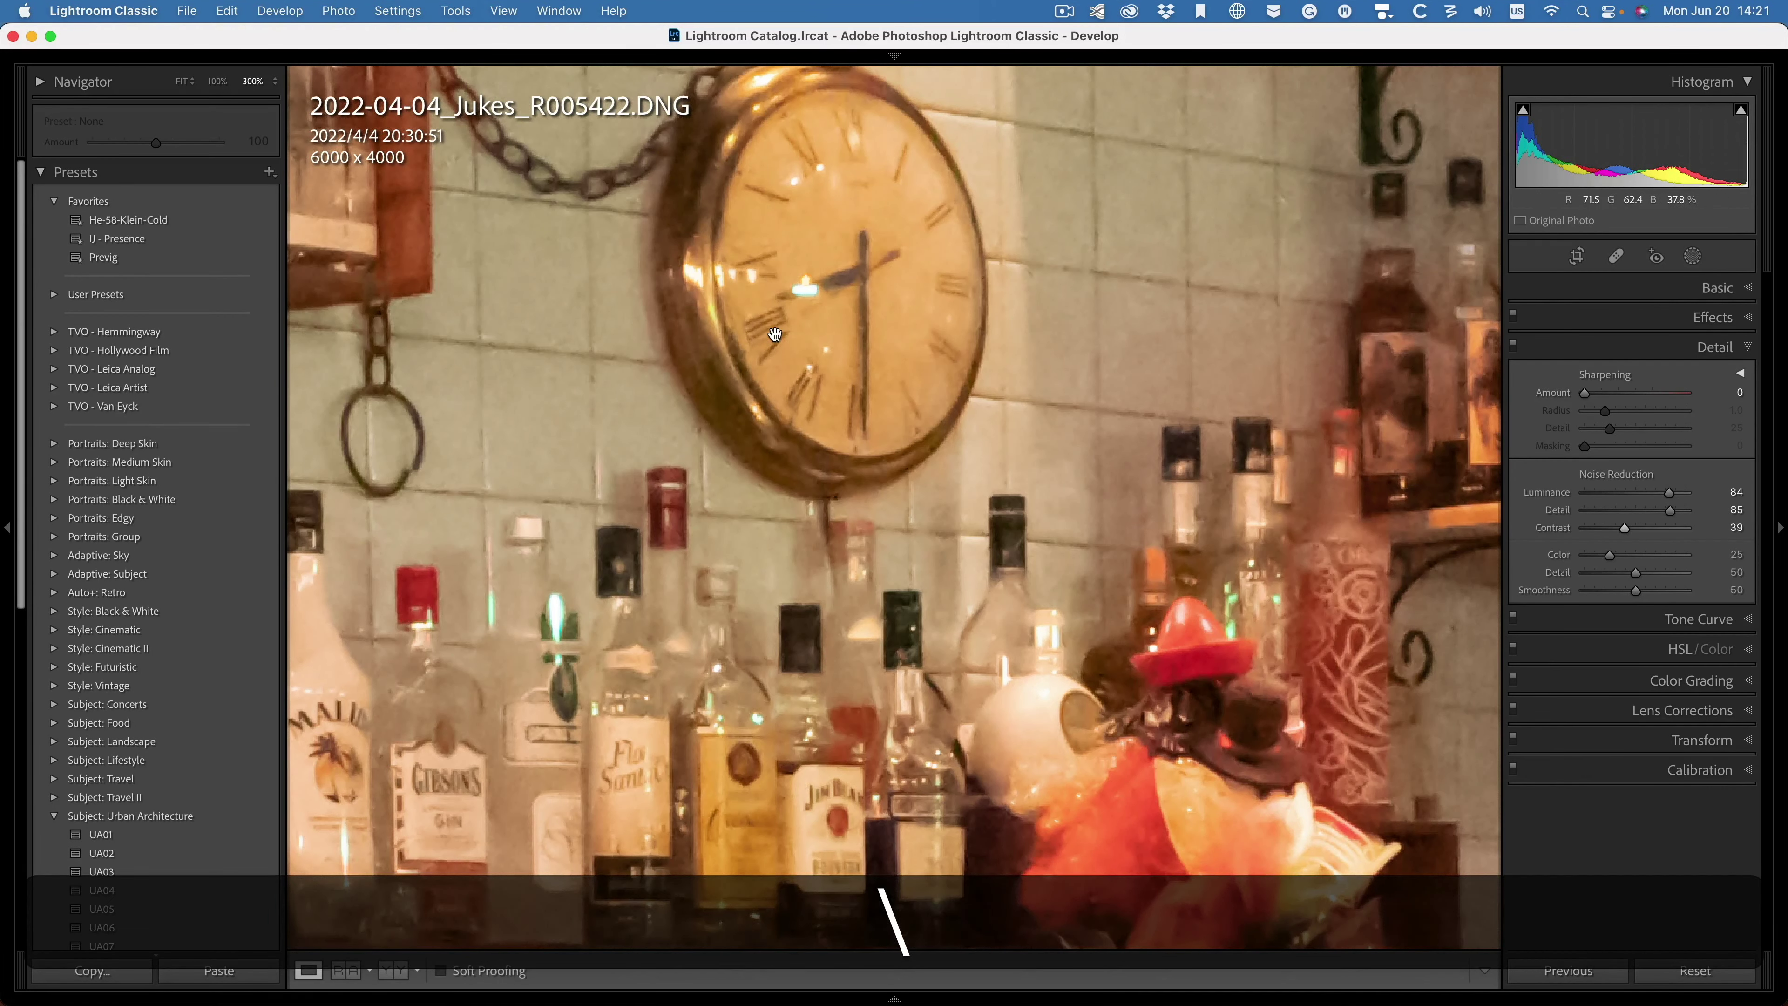
# Step: Create virtual copy Copy 1 of the bar photo in Library, then reopen the original in Develop
pyautogui.press('e')
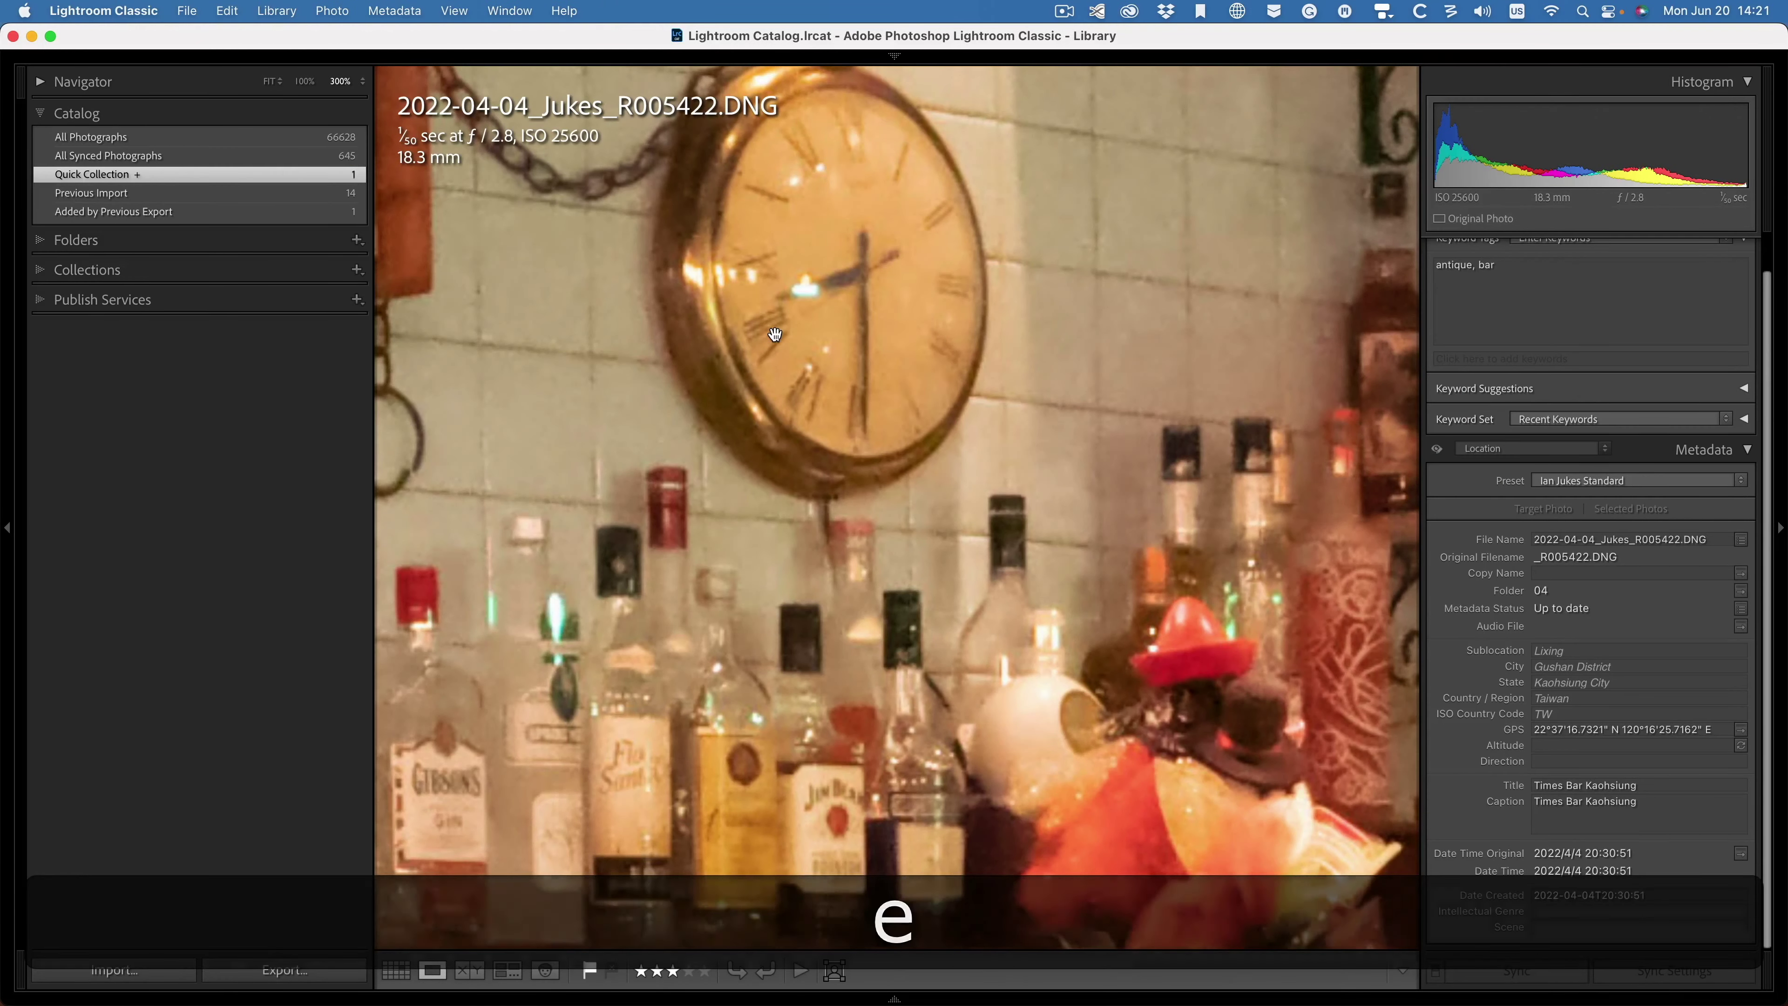
pyautogui.click(775, 334)
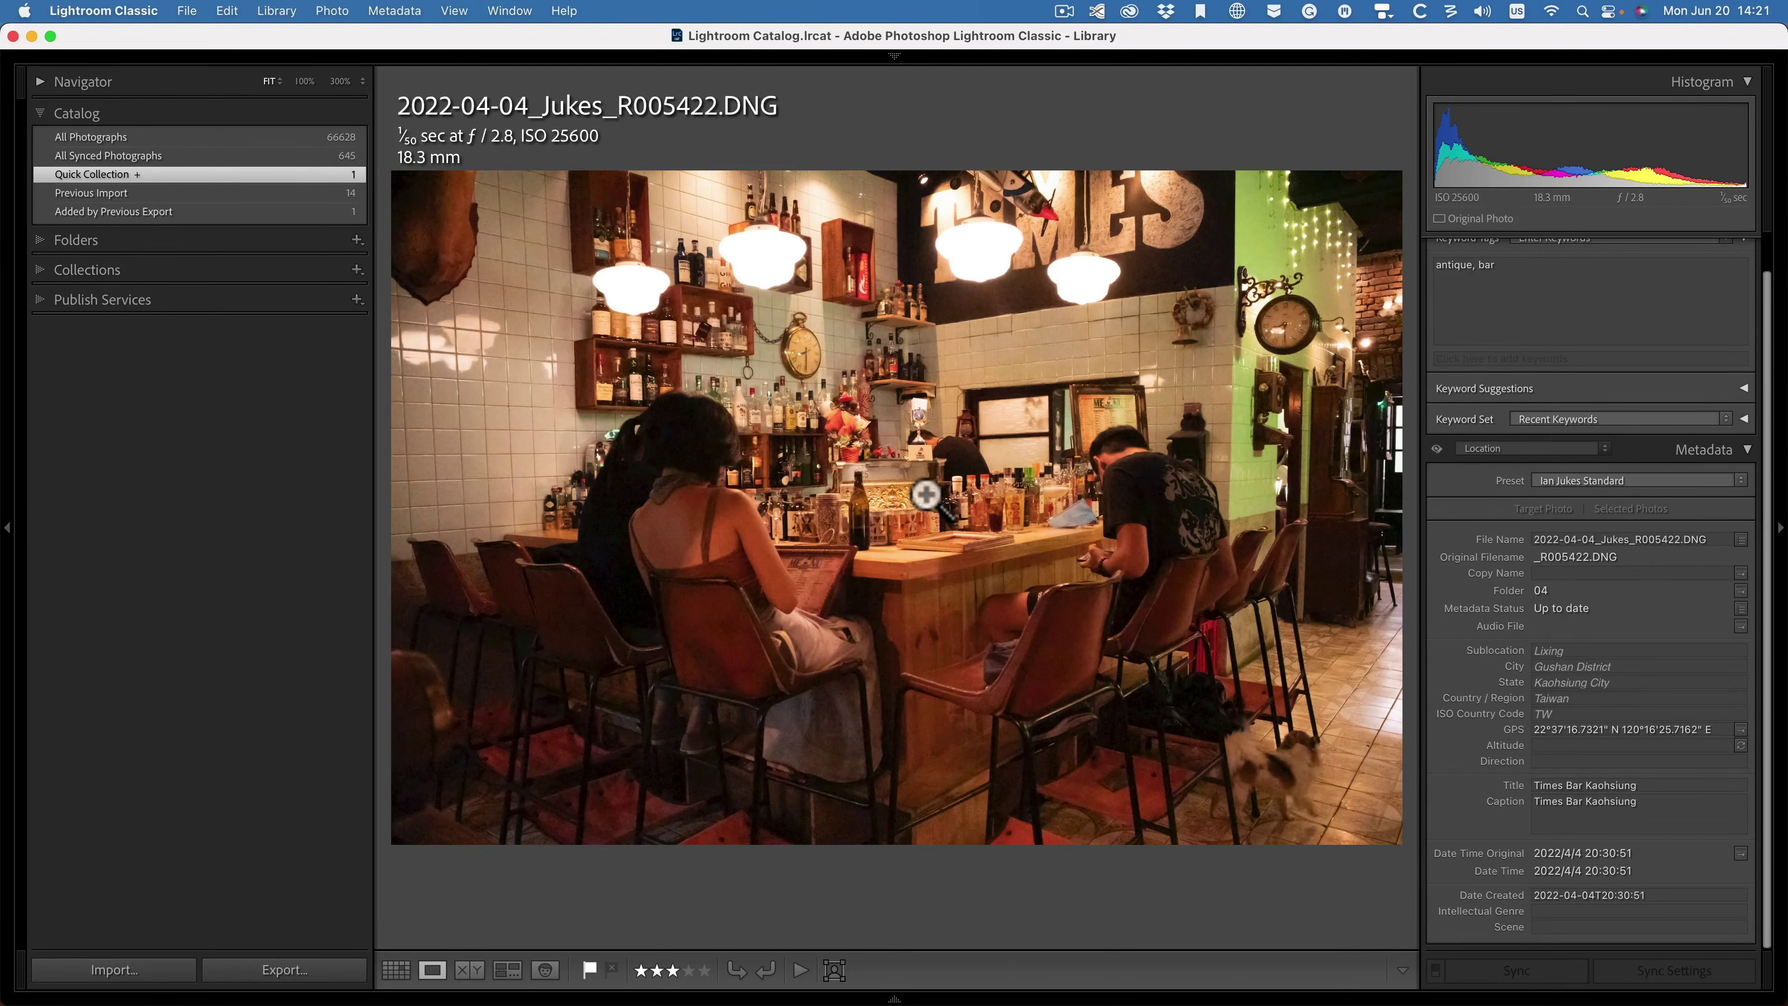
pyautogui.press('super+apostrophe')
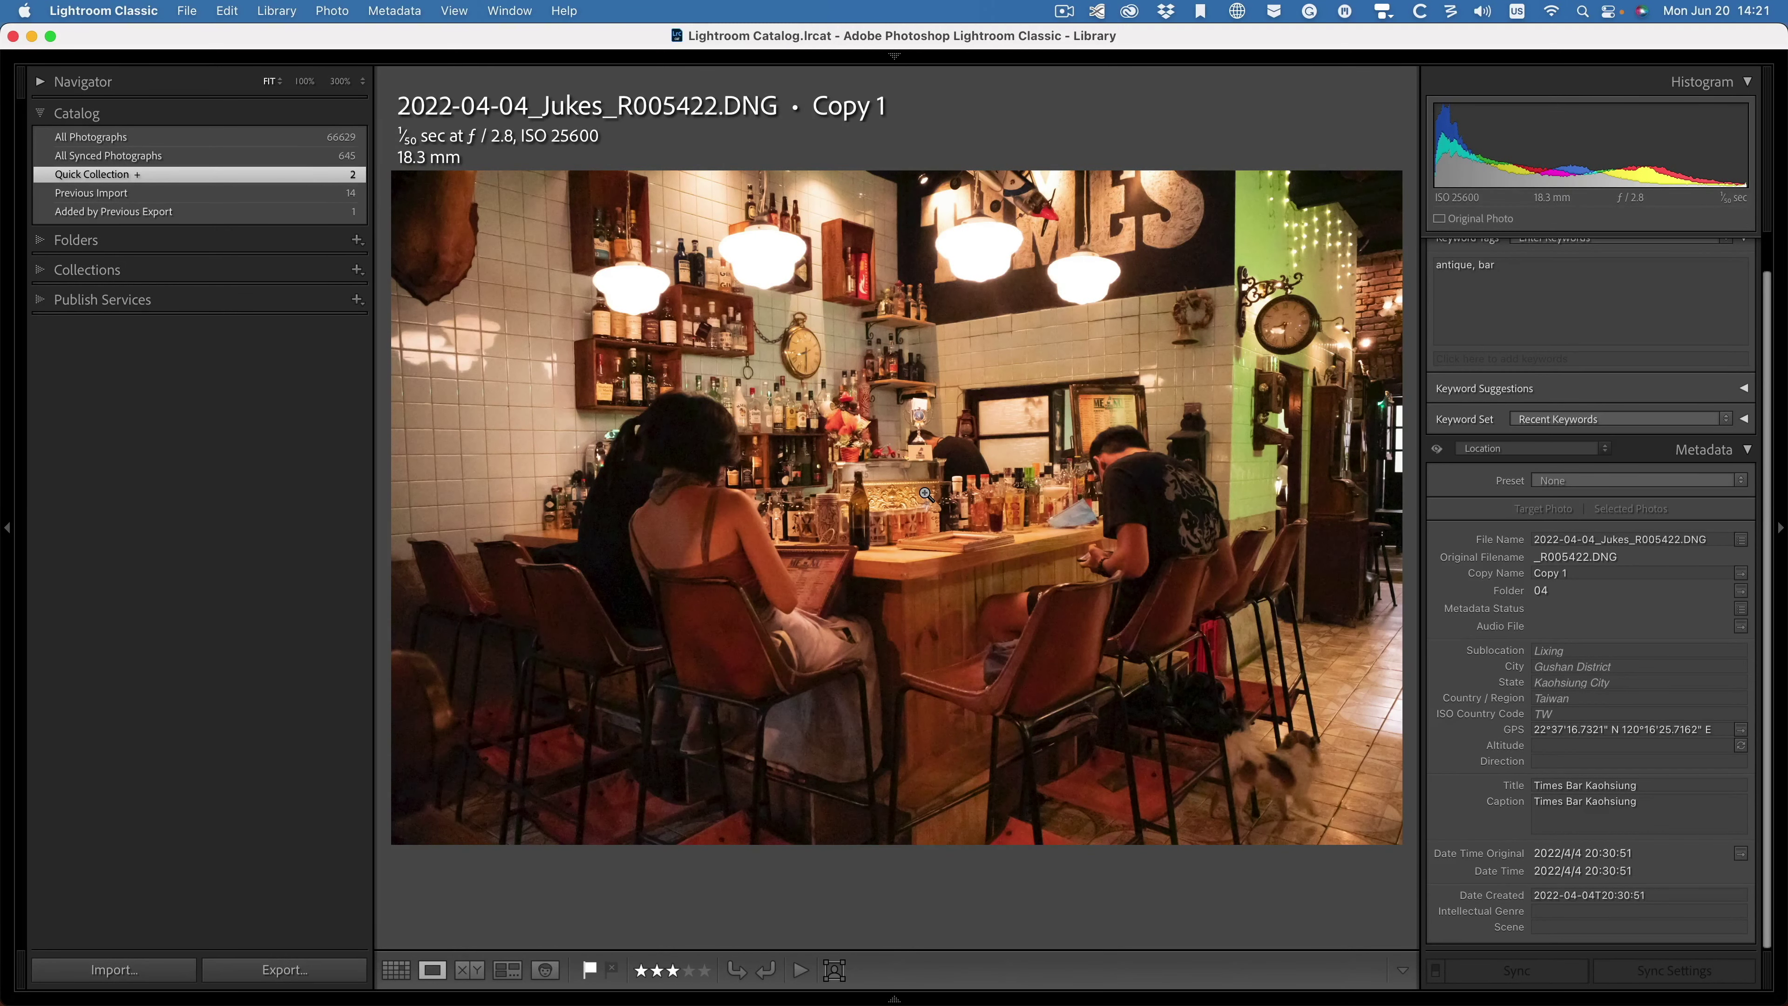
pyautogui.press('Left')
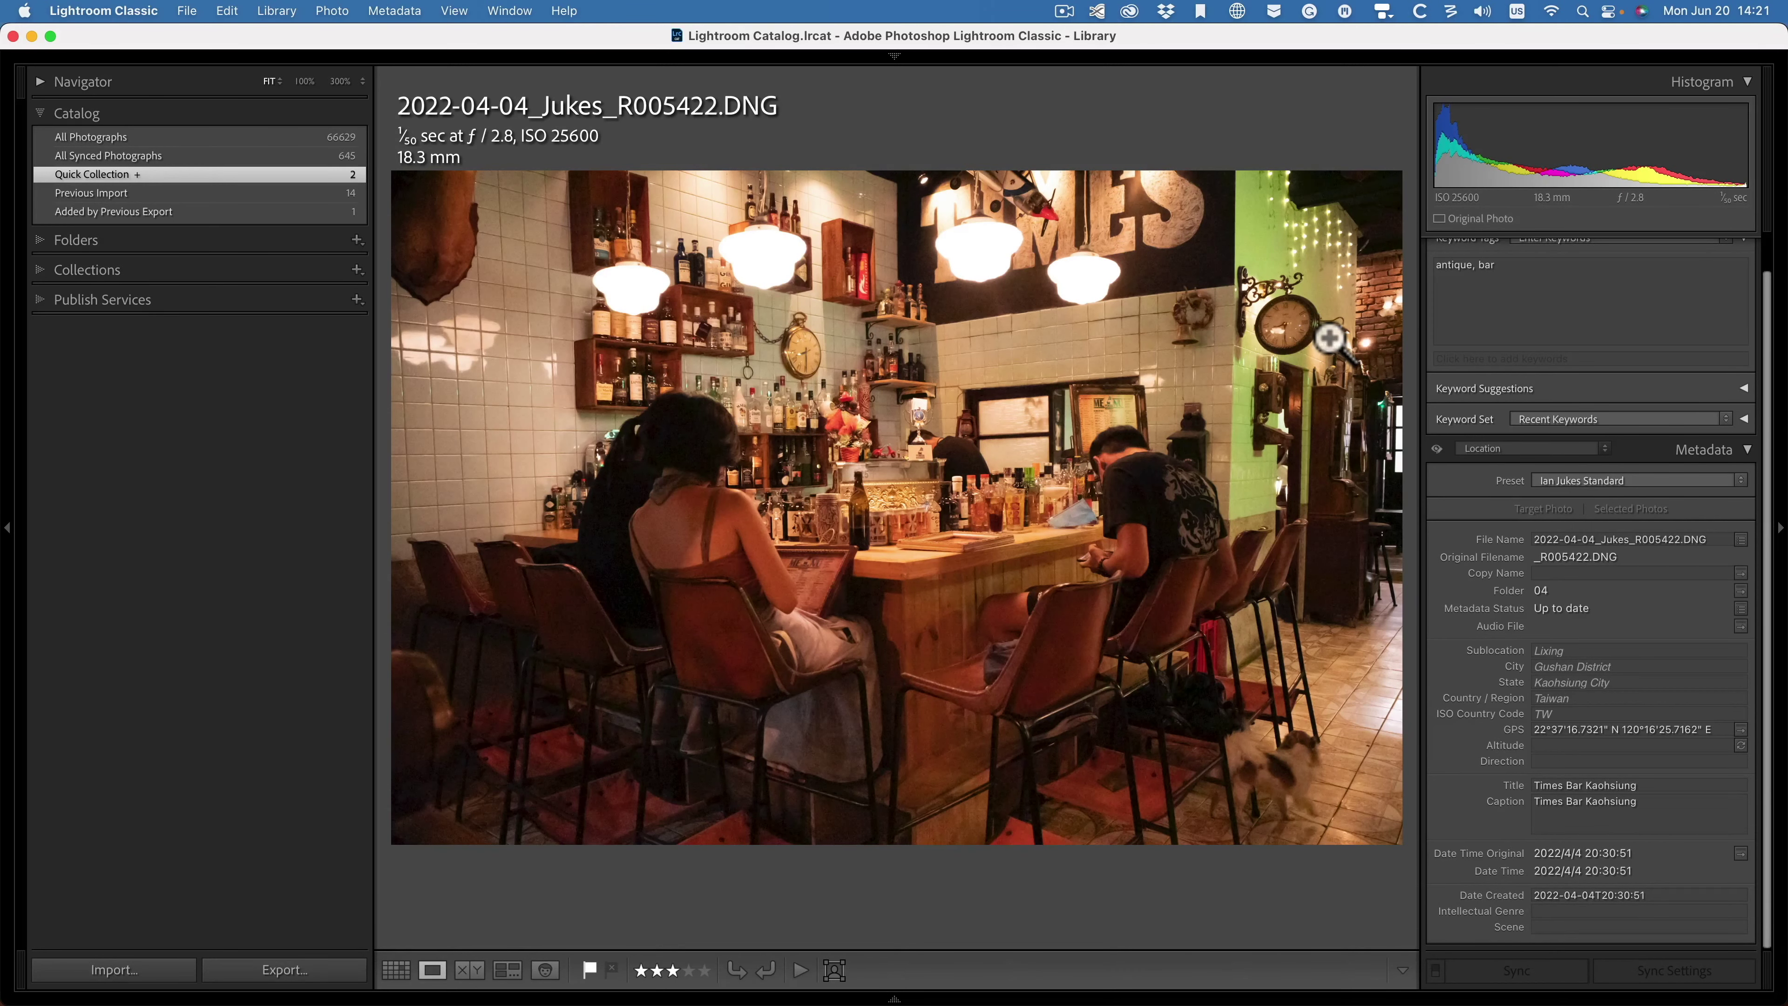
pyautogui.press('d')
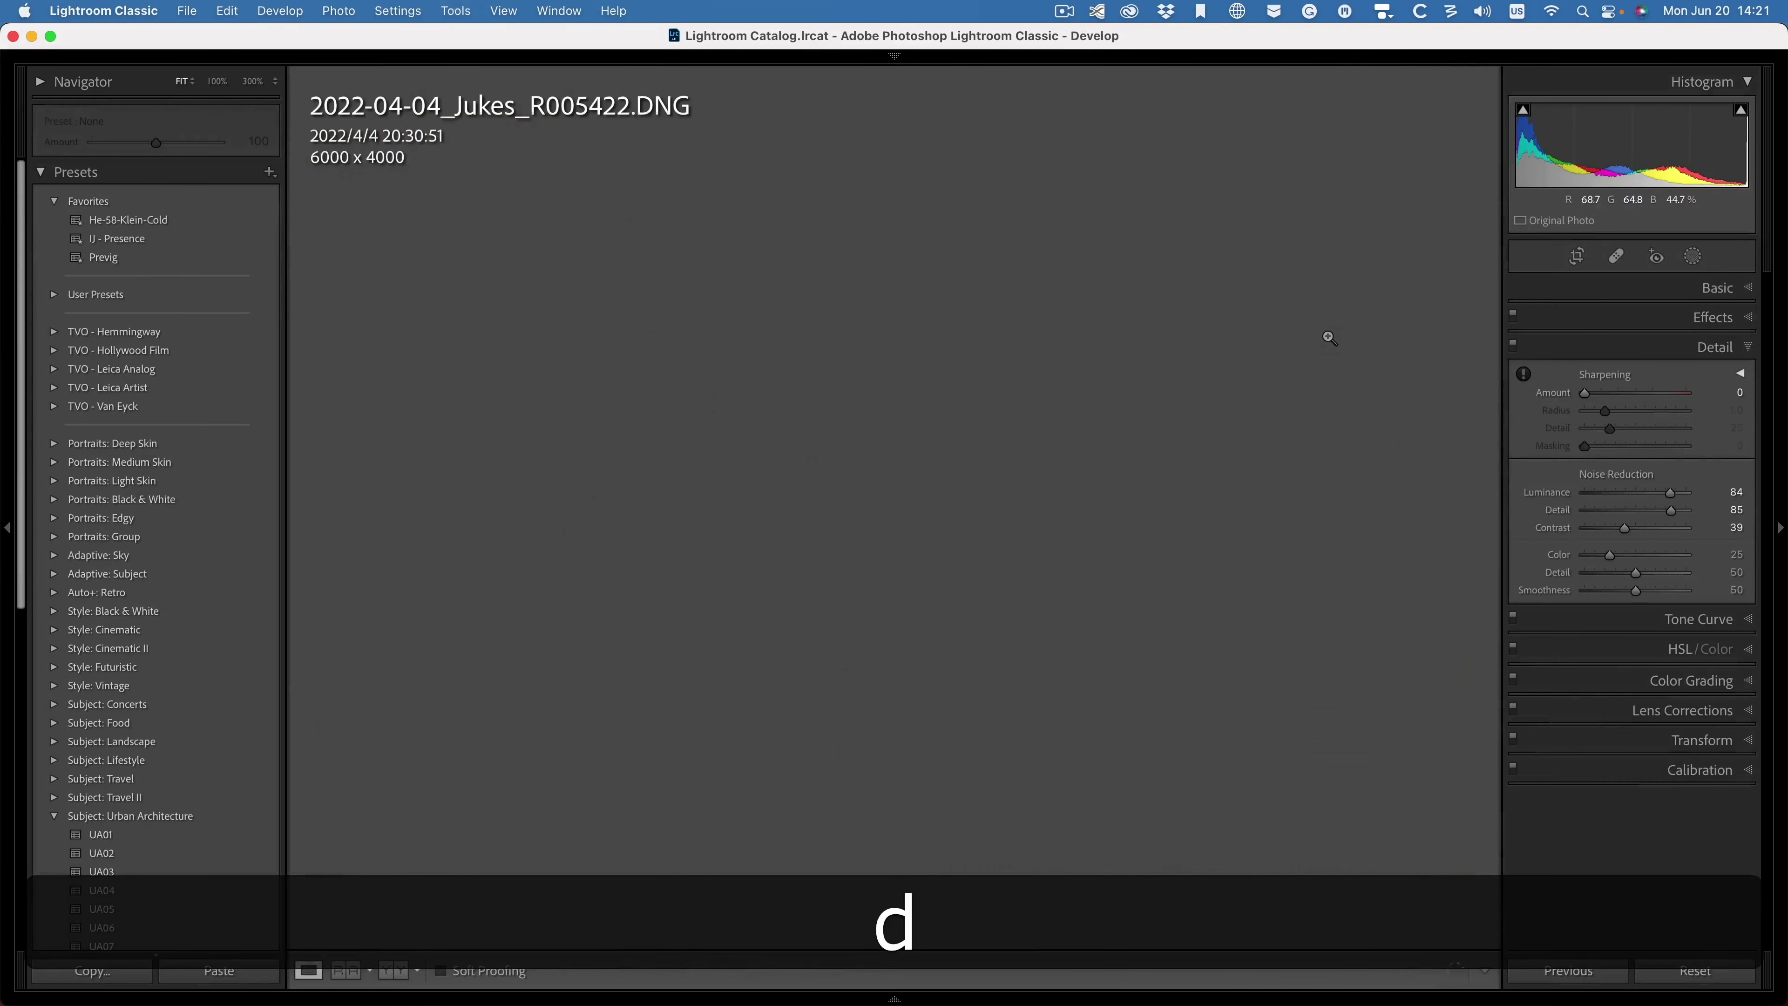
# Step: Reset the original photo's develop settings and set Sharpening Amount to 0
pyautogui.click(1695, 970)
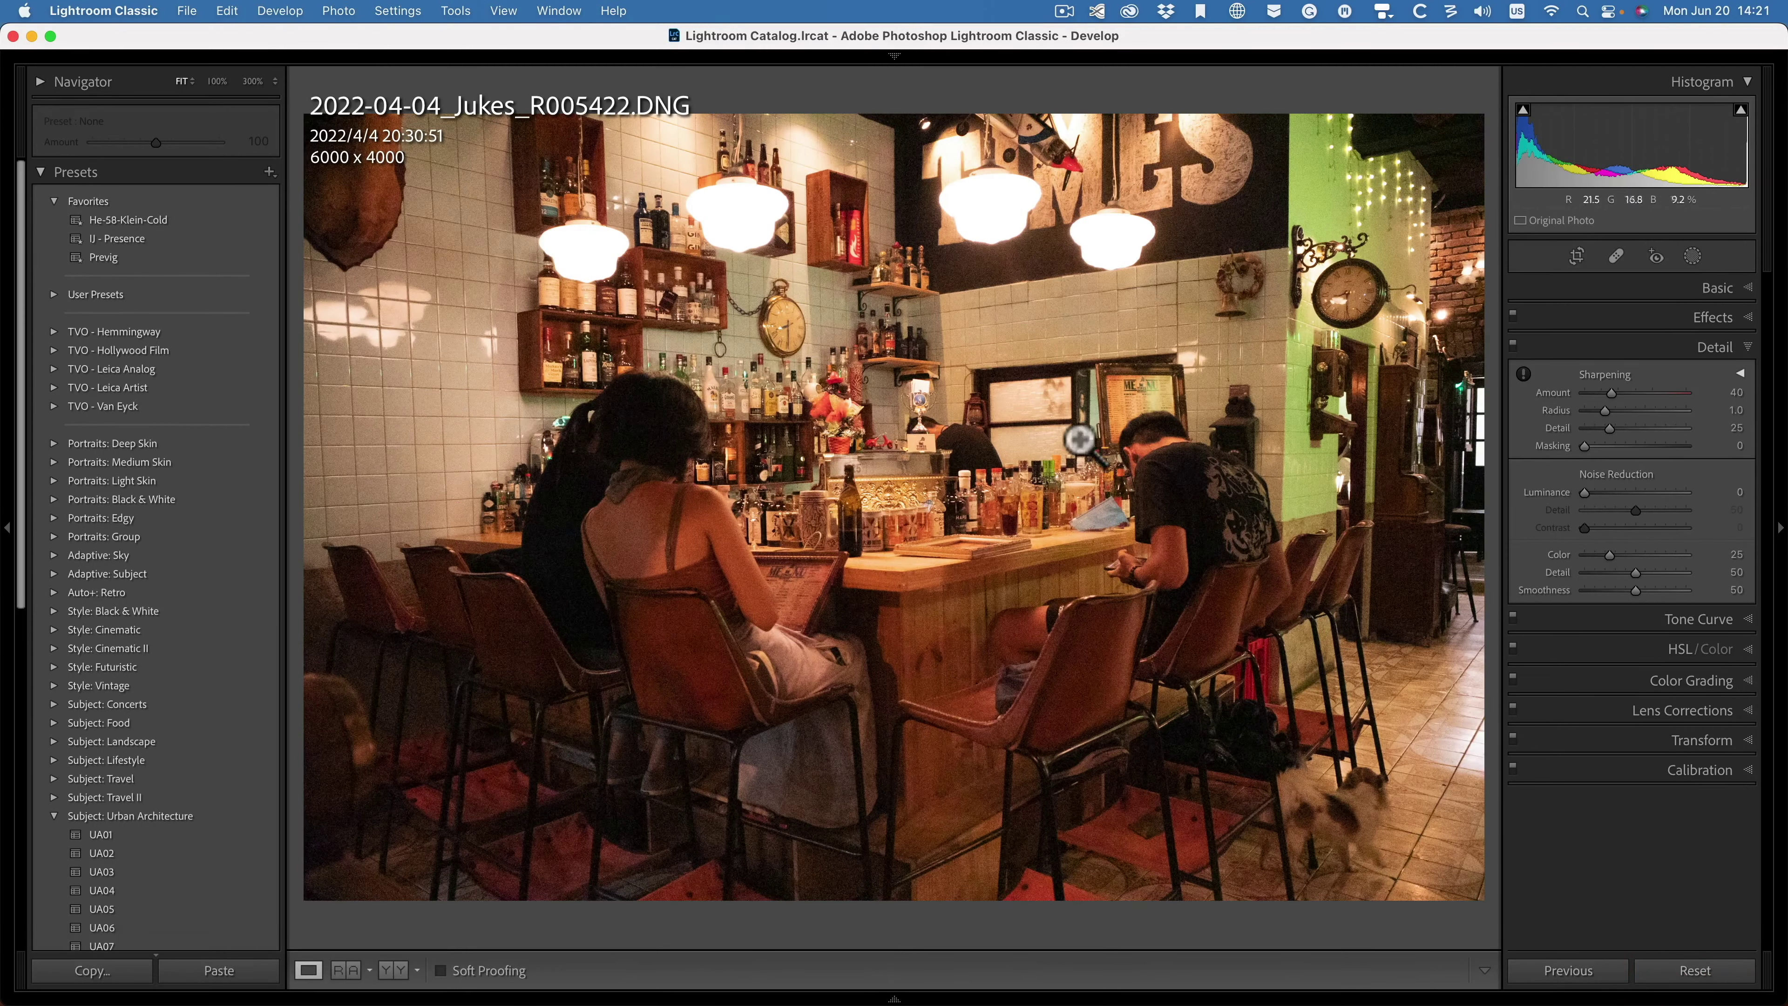
pyautogui.click(1725, 287)
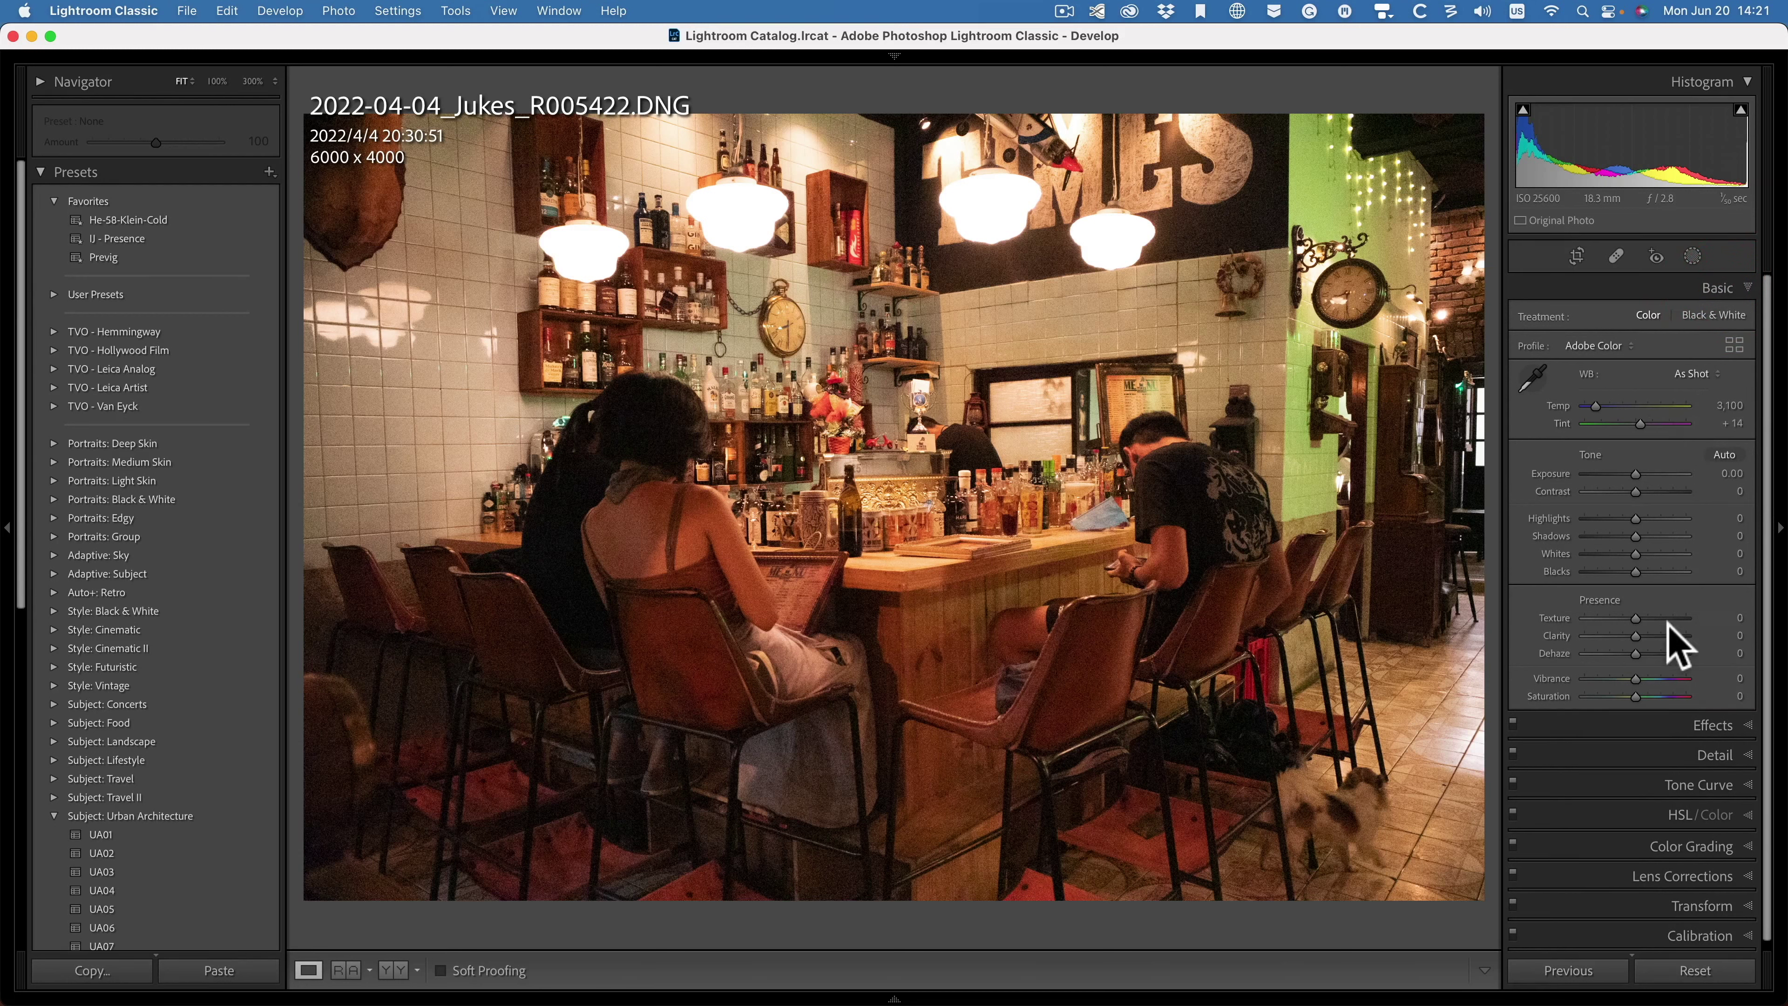
pyautogui.click(1715, 755)
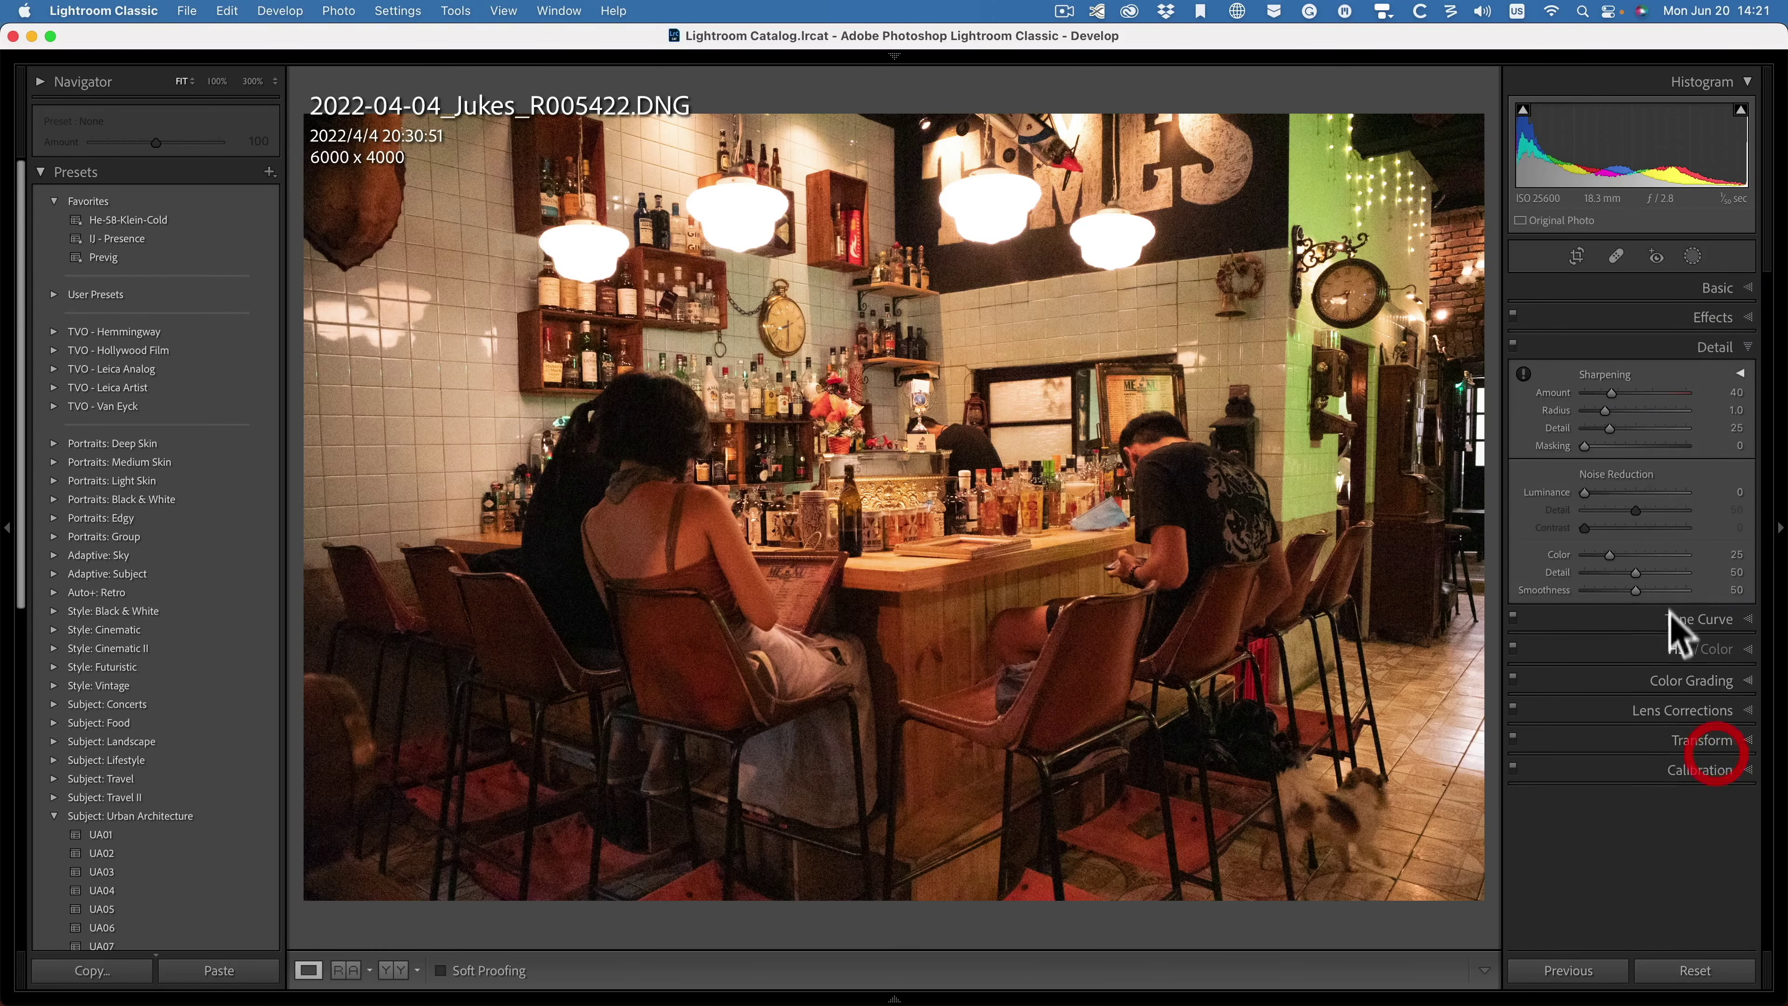
pyautogui.moveTo(1612, 392); pyautogui.dragTo(1489, 405)
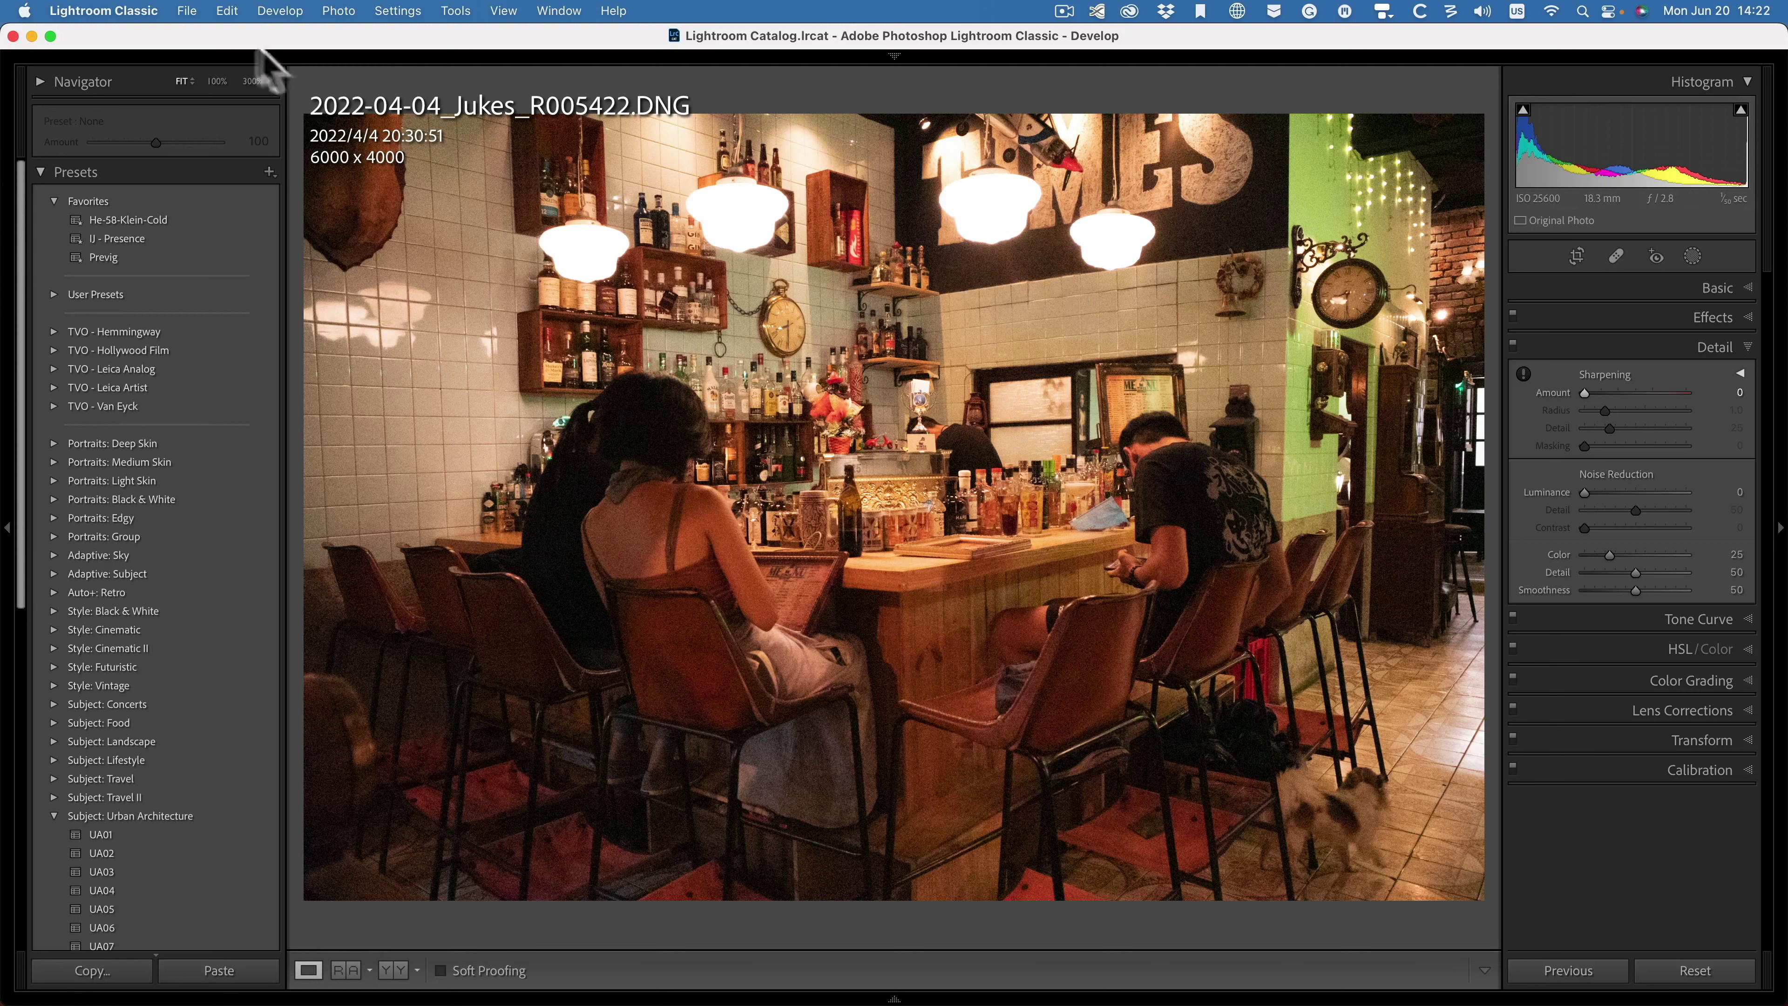
# Step: Transfer the photo to DxO PhotoLab 5 via File > Plug-in Extras
pyautogui.moveTo(225, 34)
pyautogui.click(187, 10)
pyautogui.moveTo(247, 438)
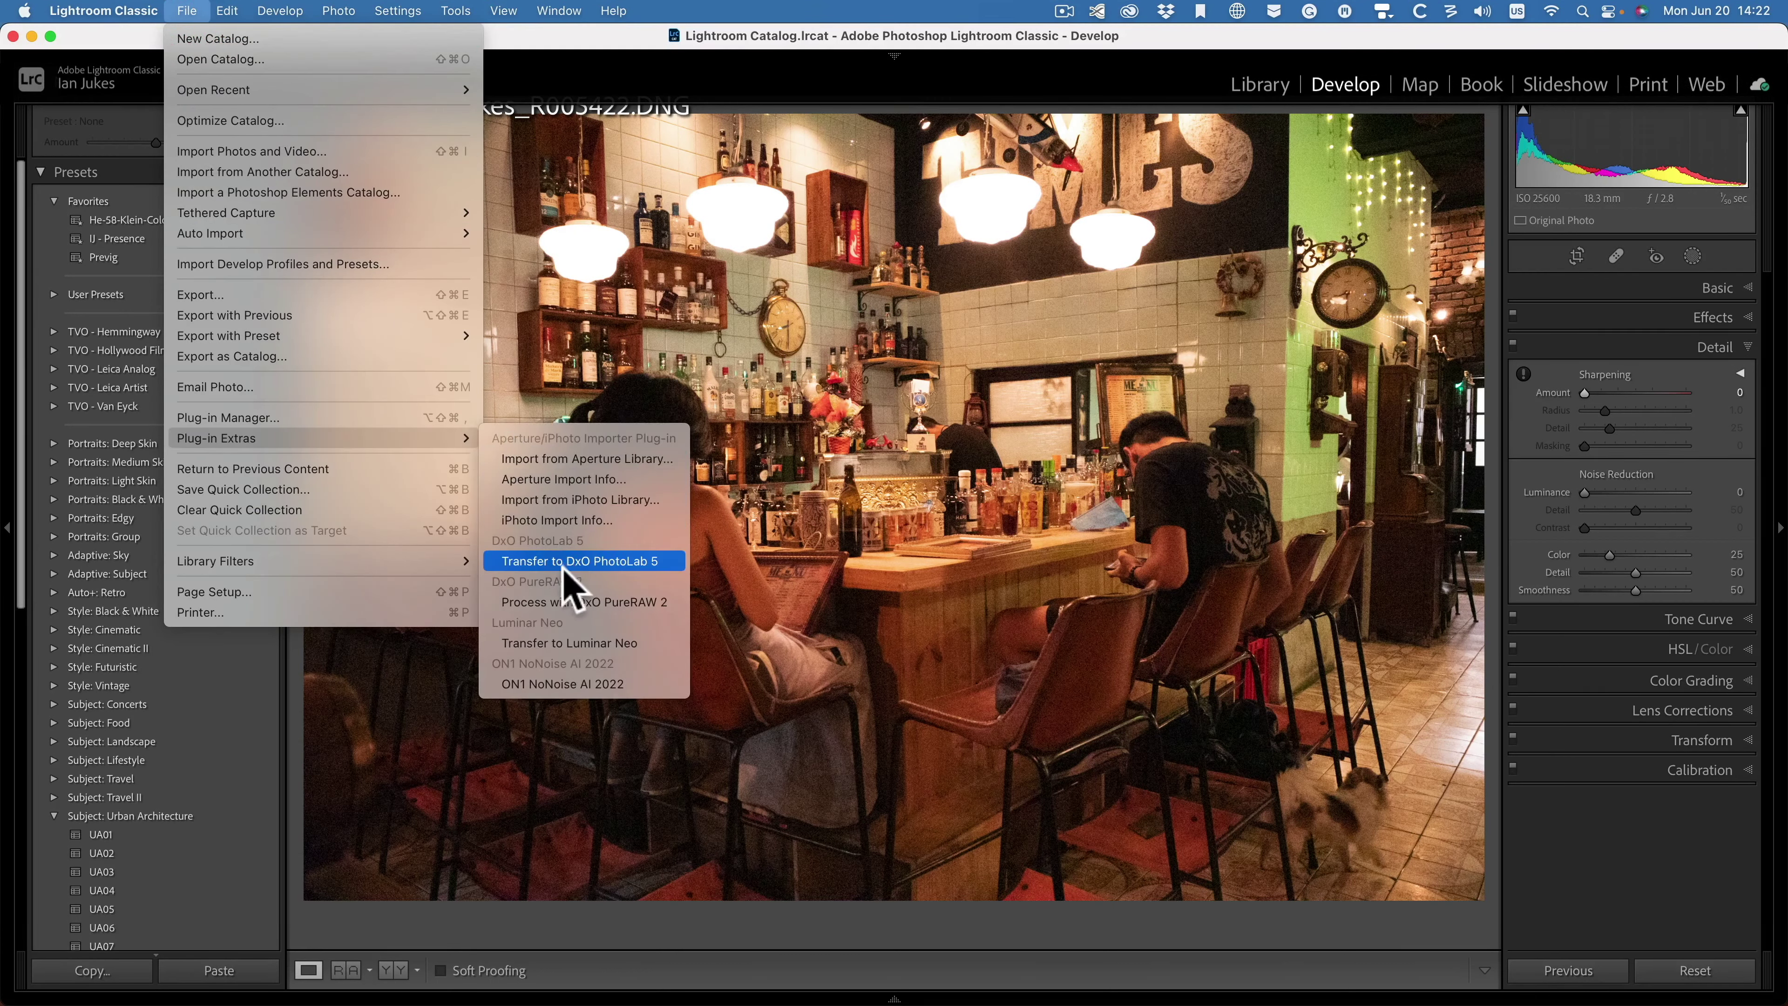
pyautogui.click(633, 561)
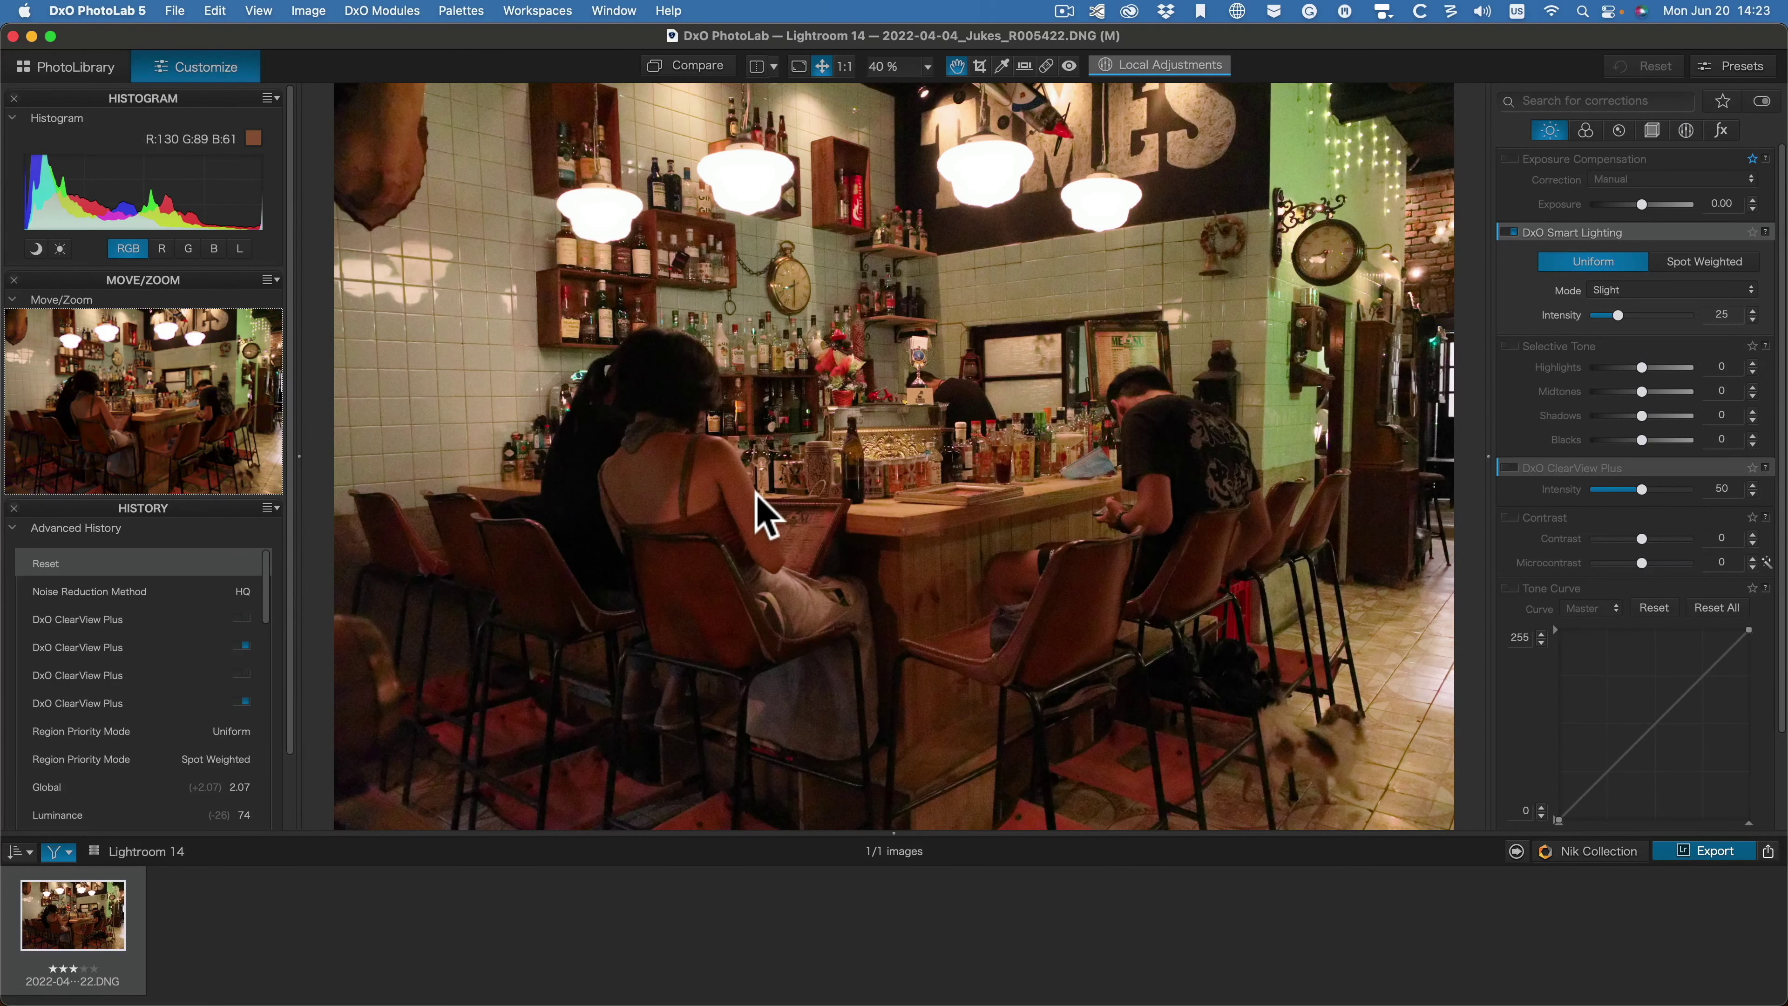
# Step: Raise Smart Lighting Intensity to 61 after inspecting the noise up close
pyautogui.press('super+equal')
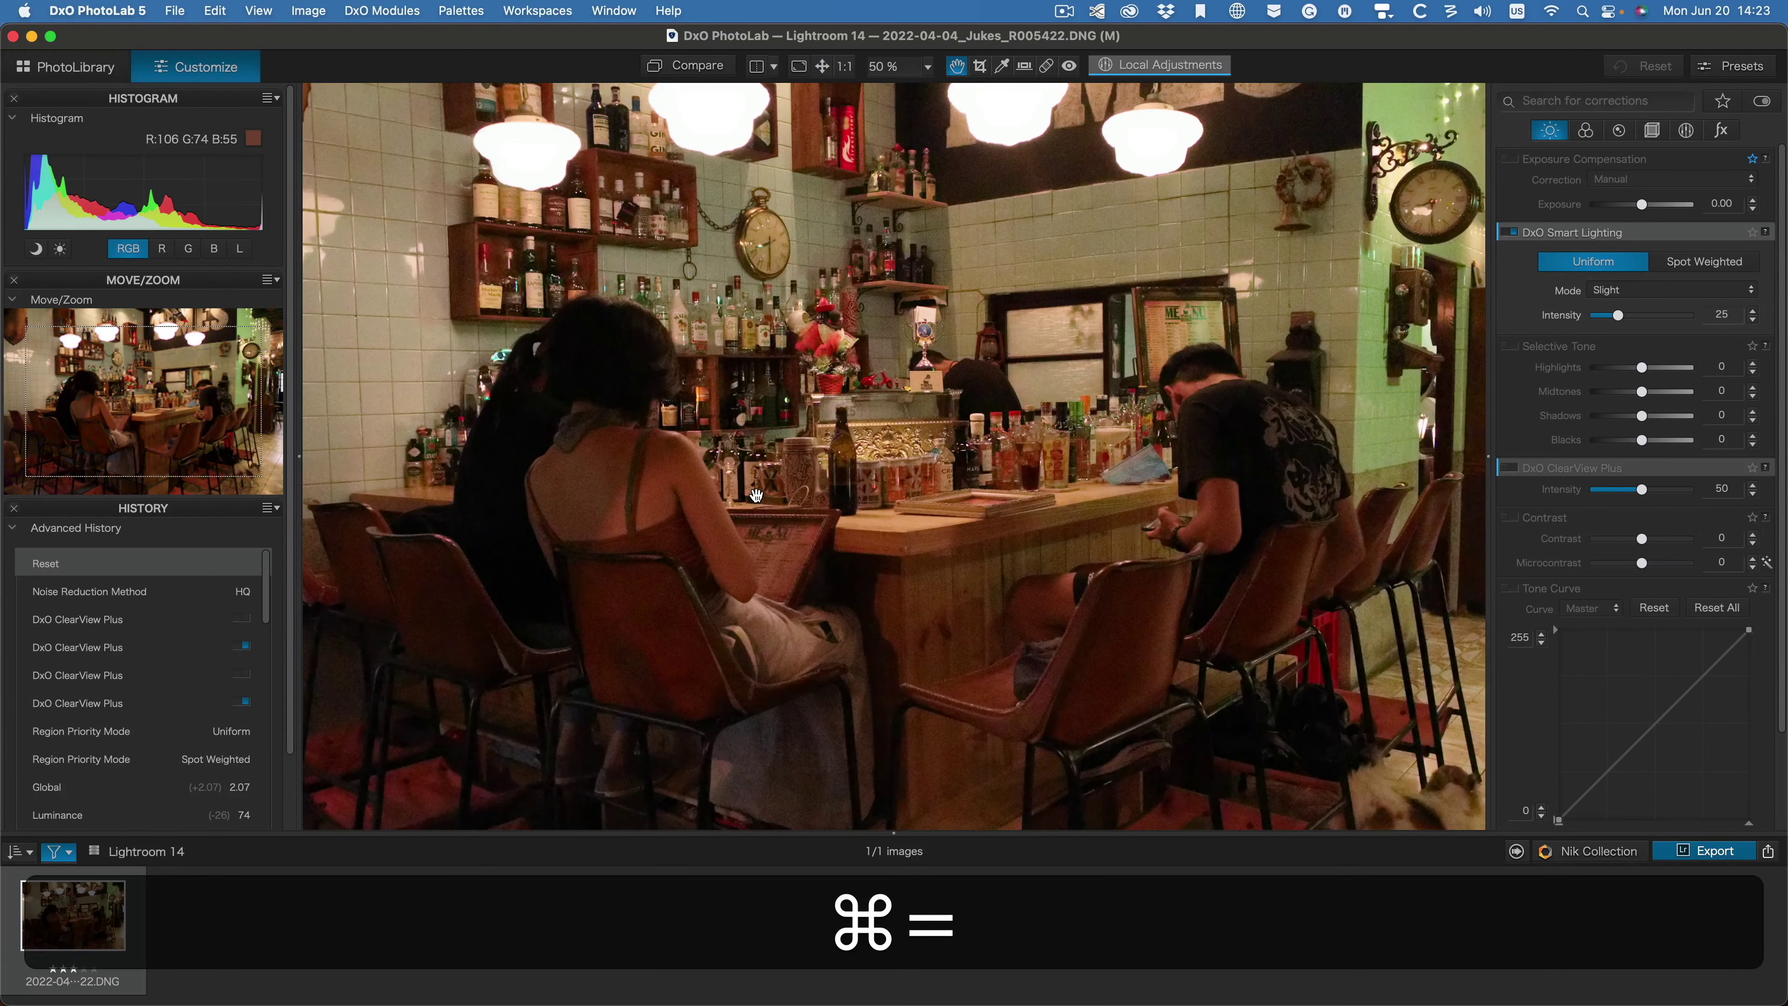
pyautogui.press('super+equal')
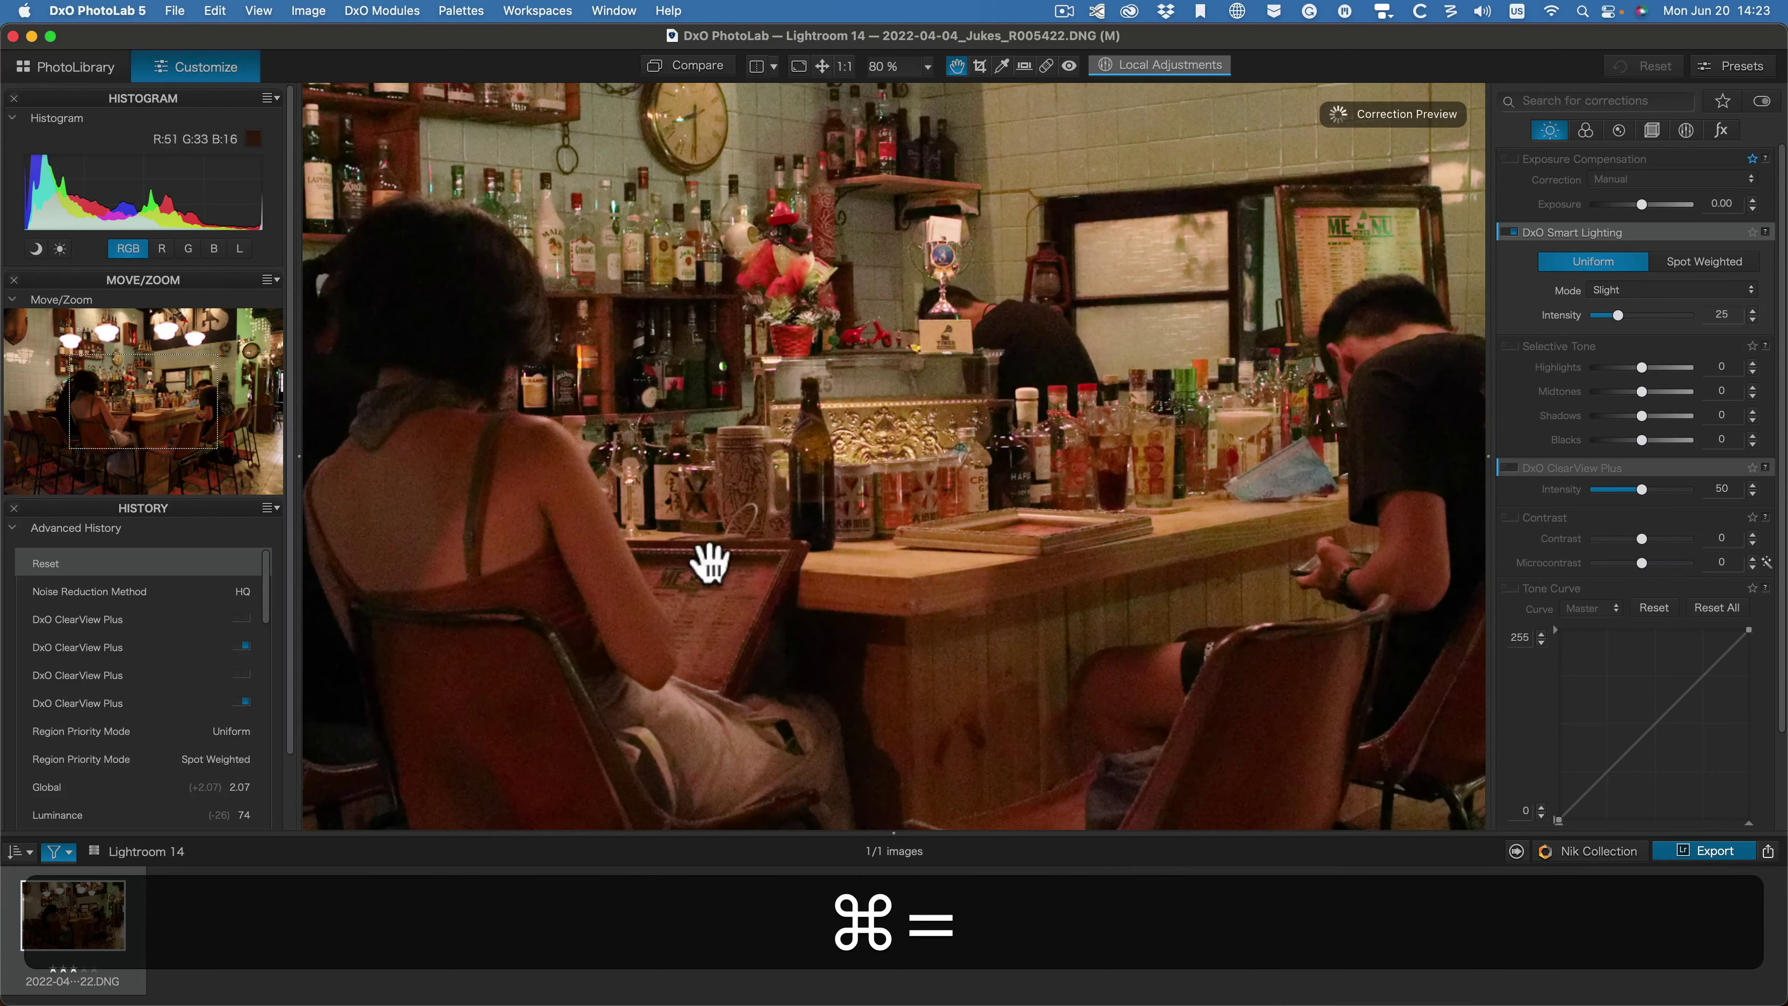
pyautogui.moveTo(710, 561); pyautogui.dragTo(926, 620)
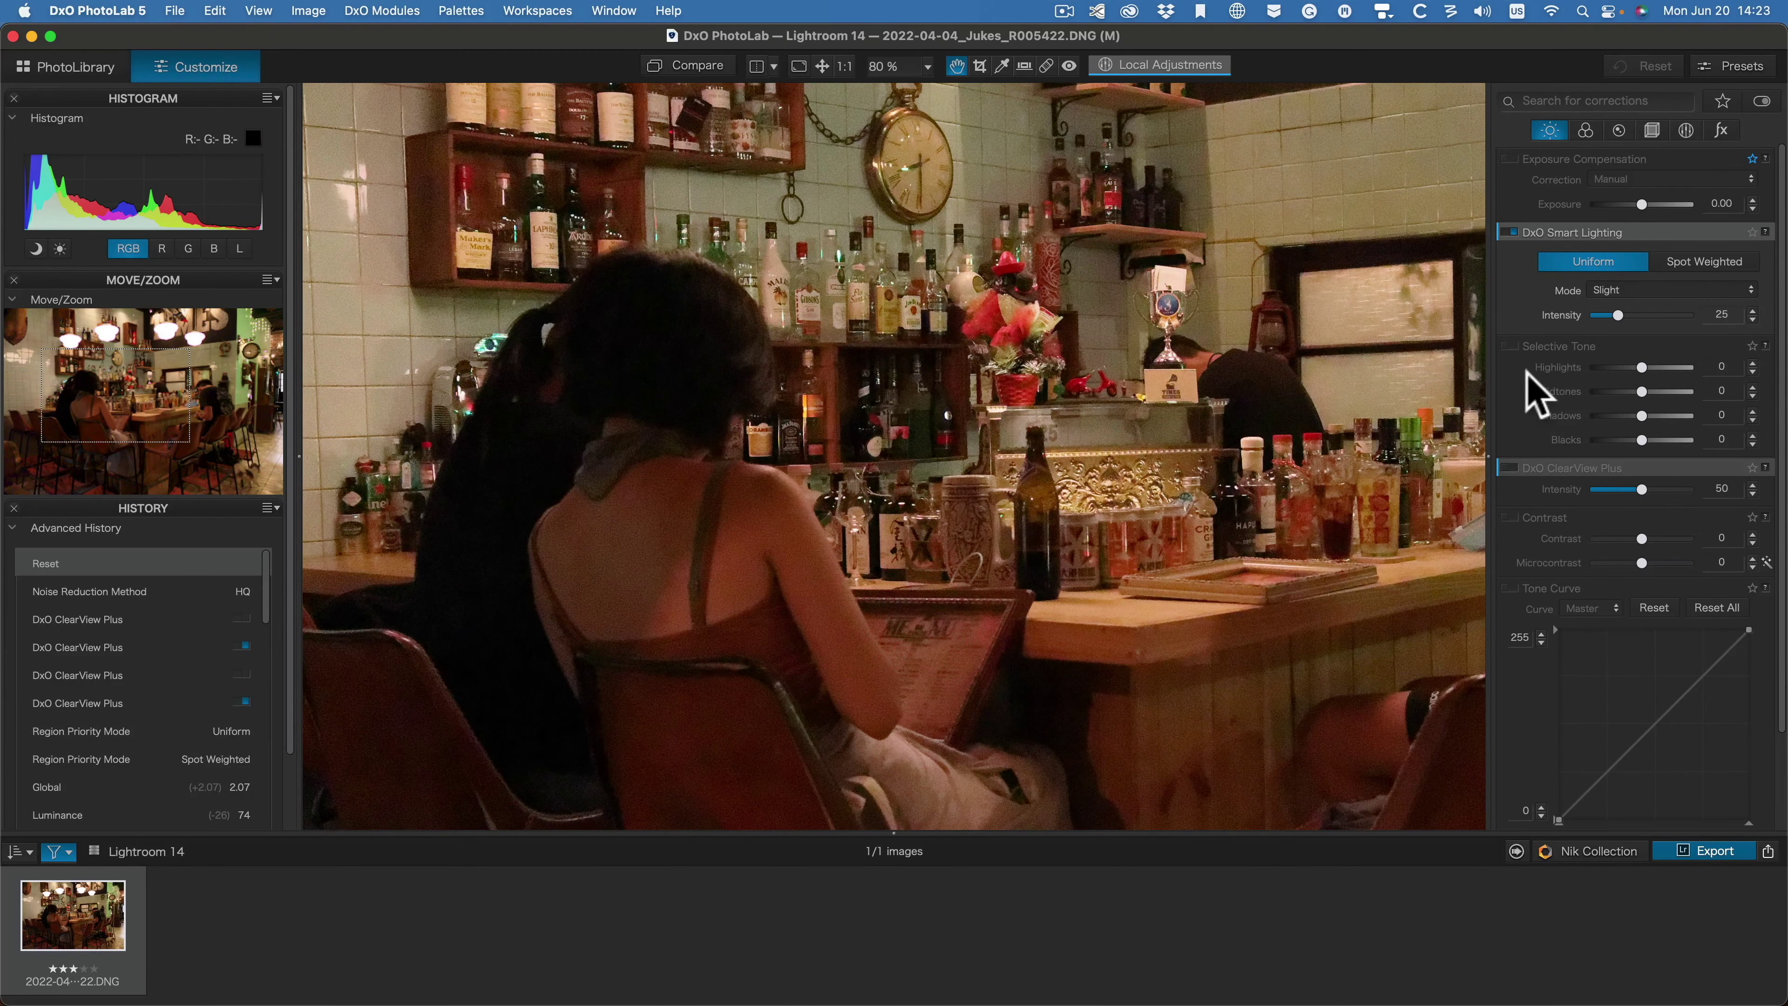
pyautogui.press('super+0')
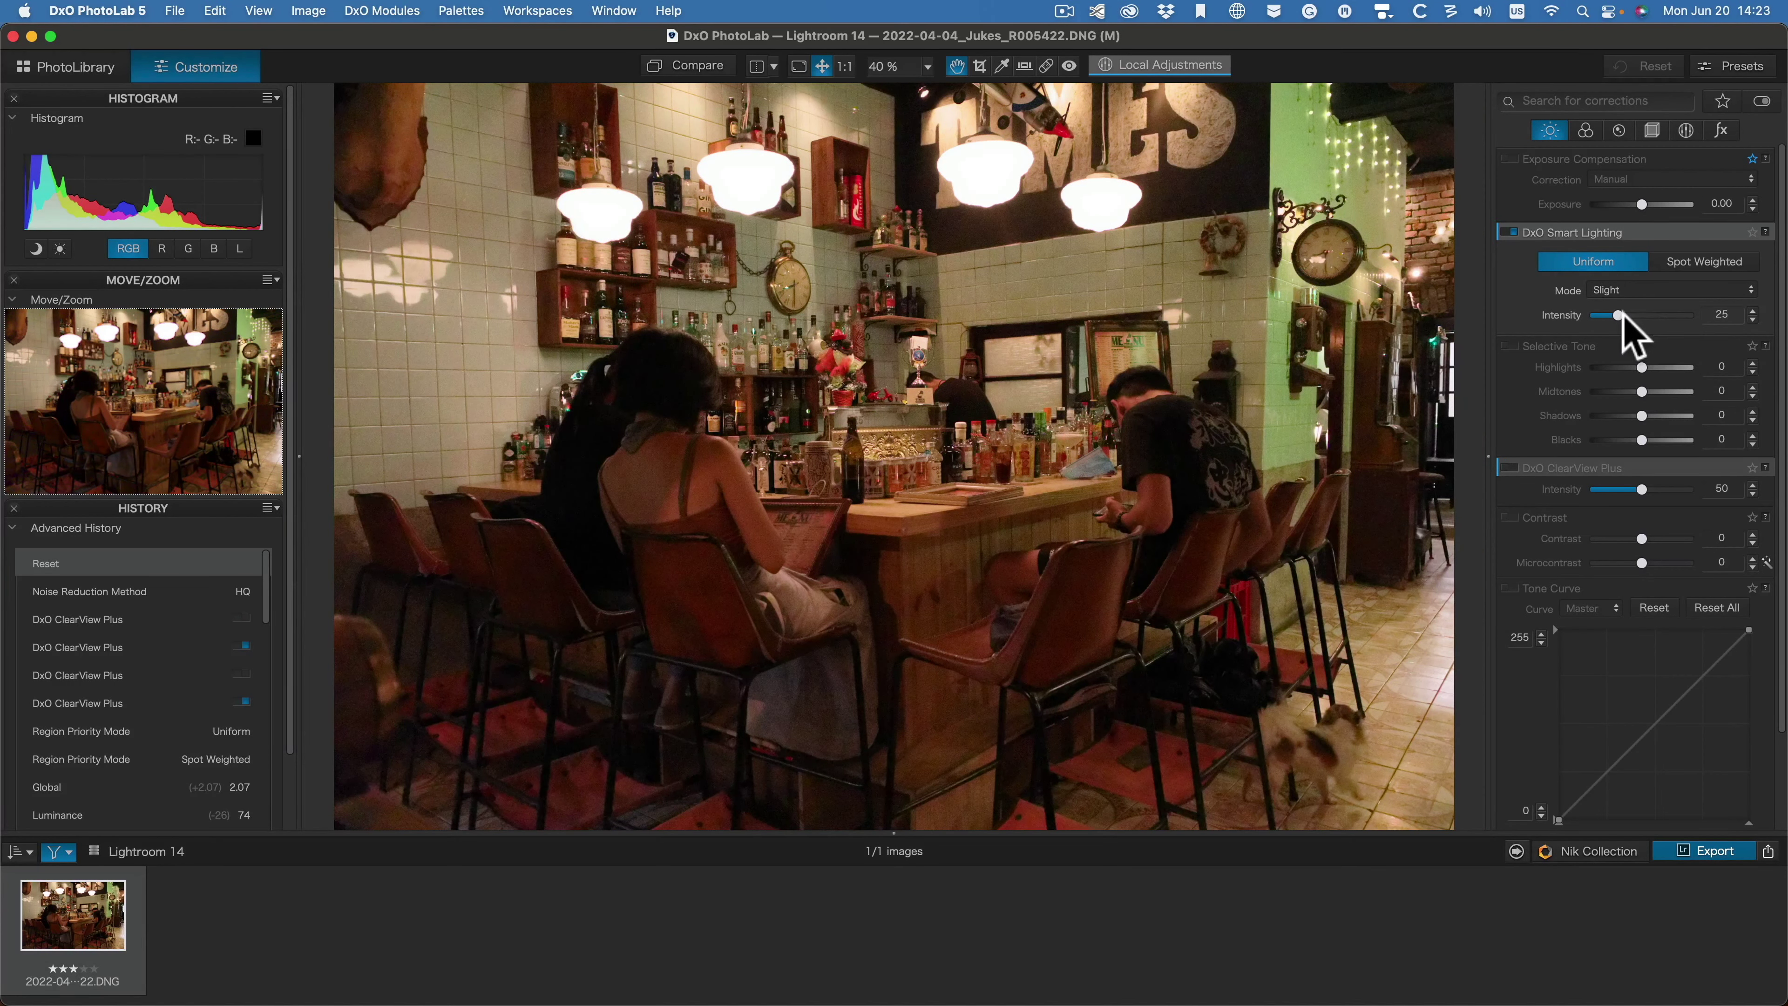
pyautogui.moveTo(1618, 316); pyautogui.dragTo(1649, 316)
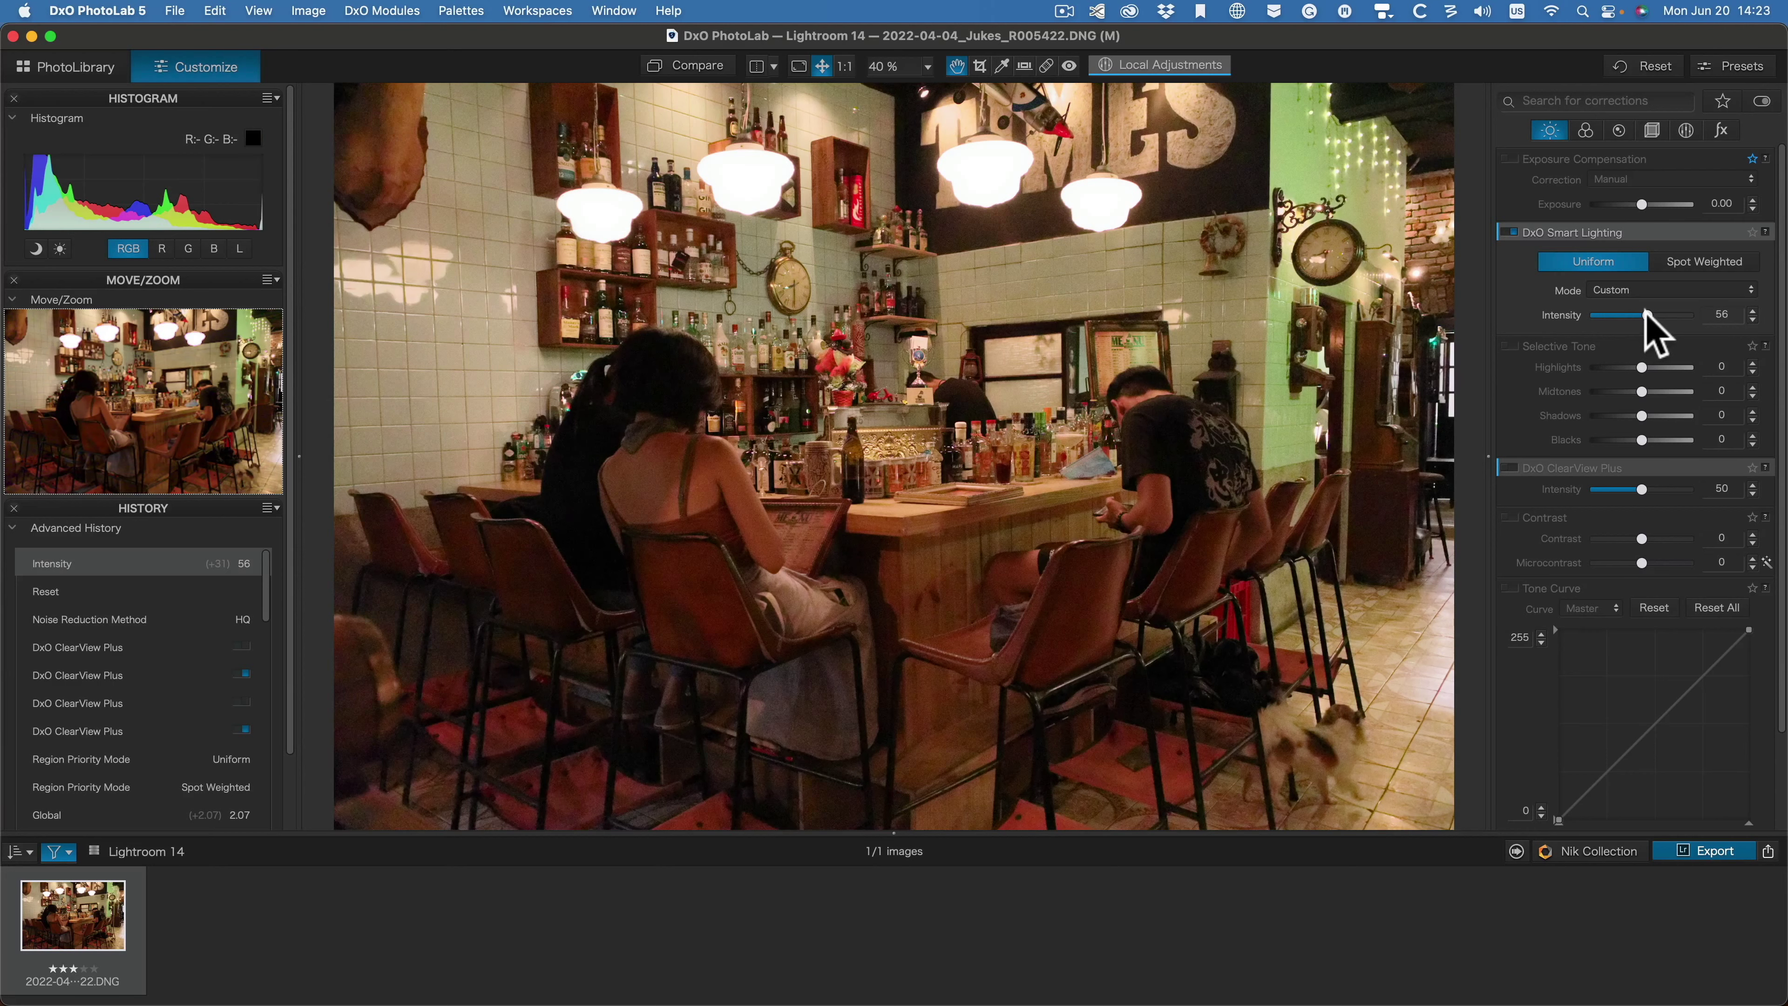
pyautogui.moveTo(1648, 315); pyautogui.dragTo(1652, 315)
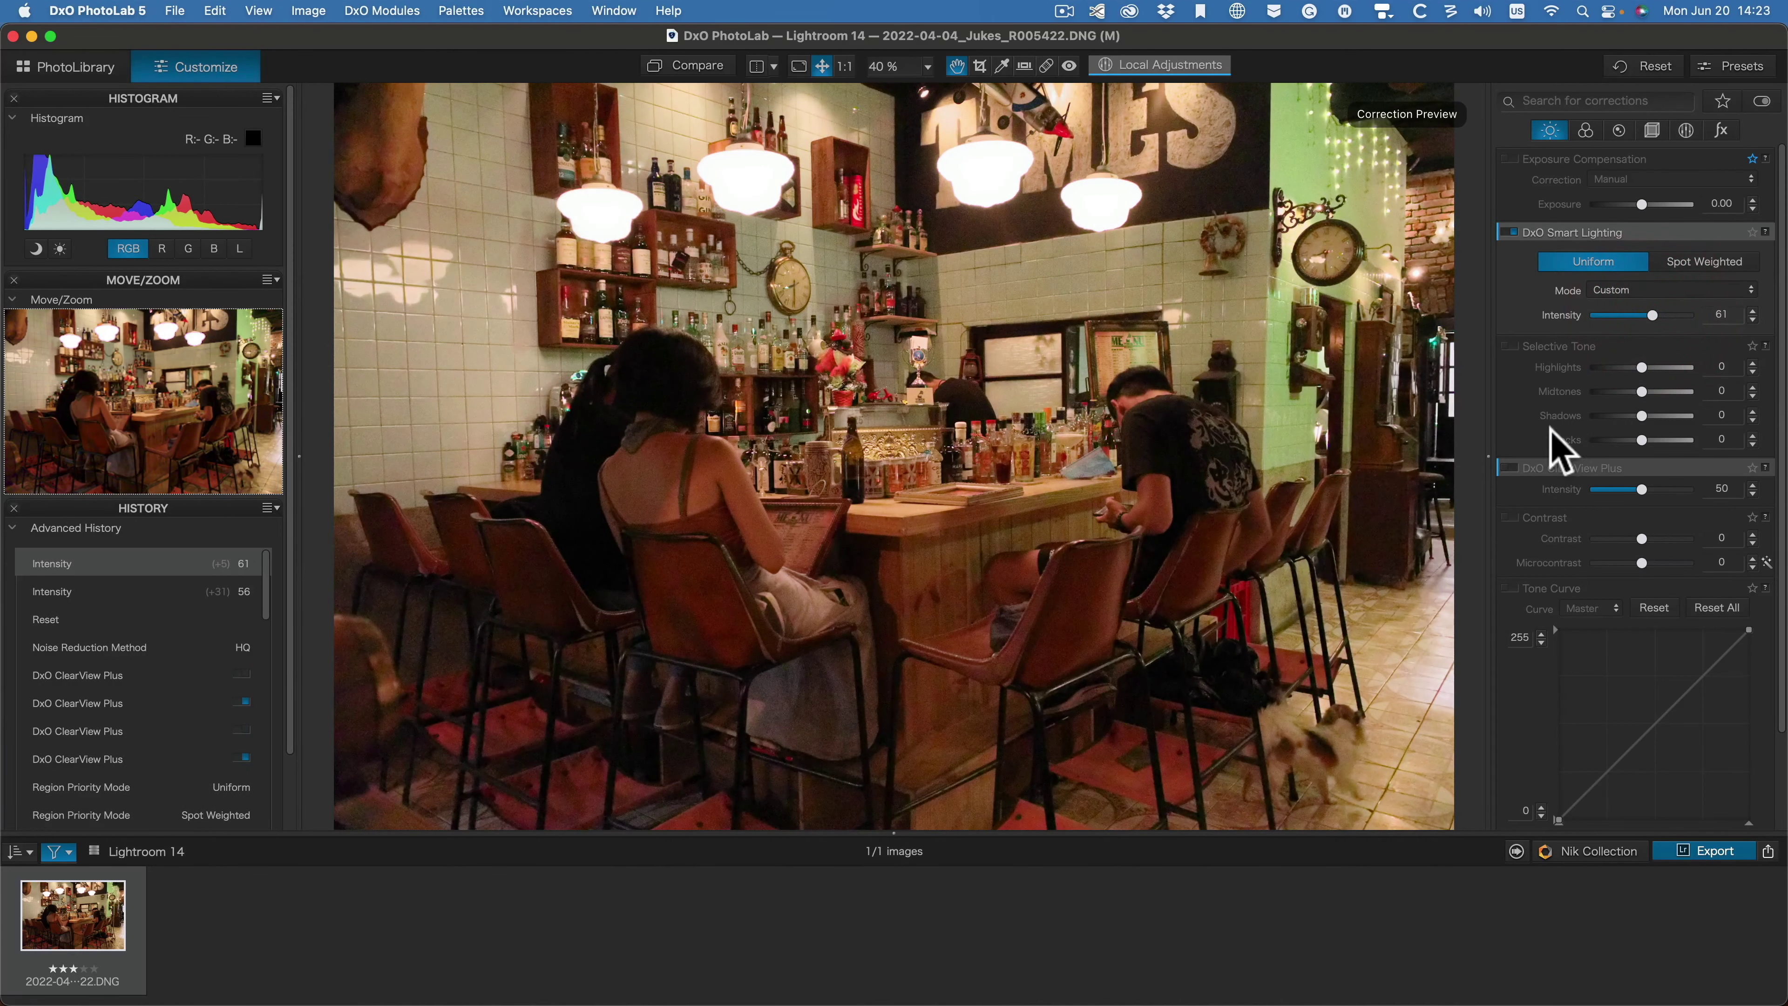
# Step: Leave ClearView Plus off and lift Midtones to 39
pyautogui.click(1509, 468)
pyautogui.click(1509, 468)
pyautogui.click(1514, 470)
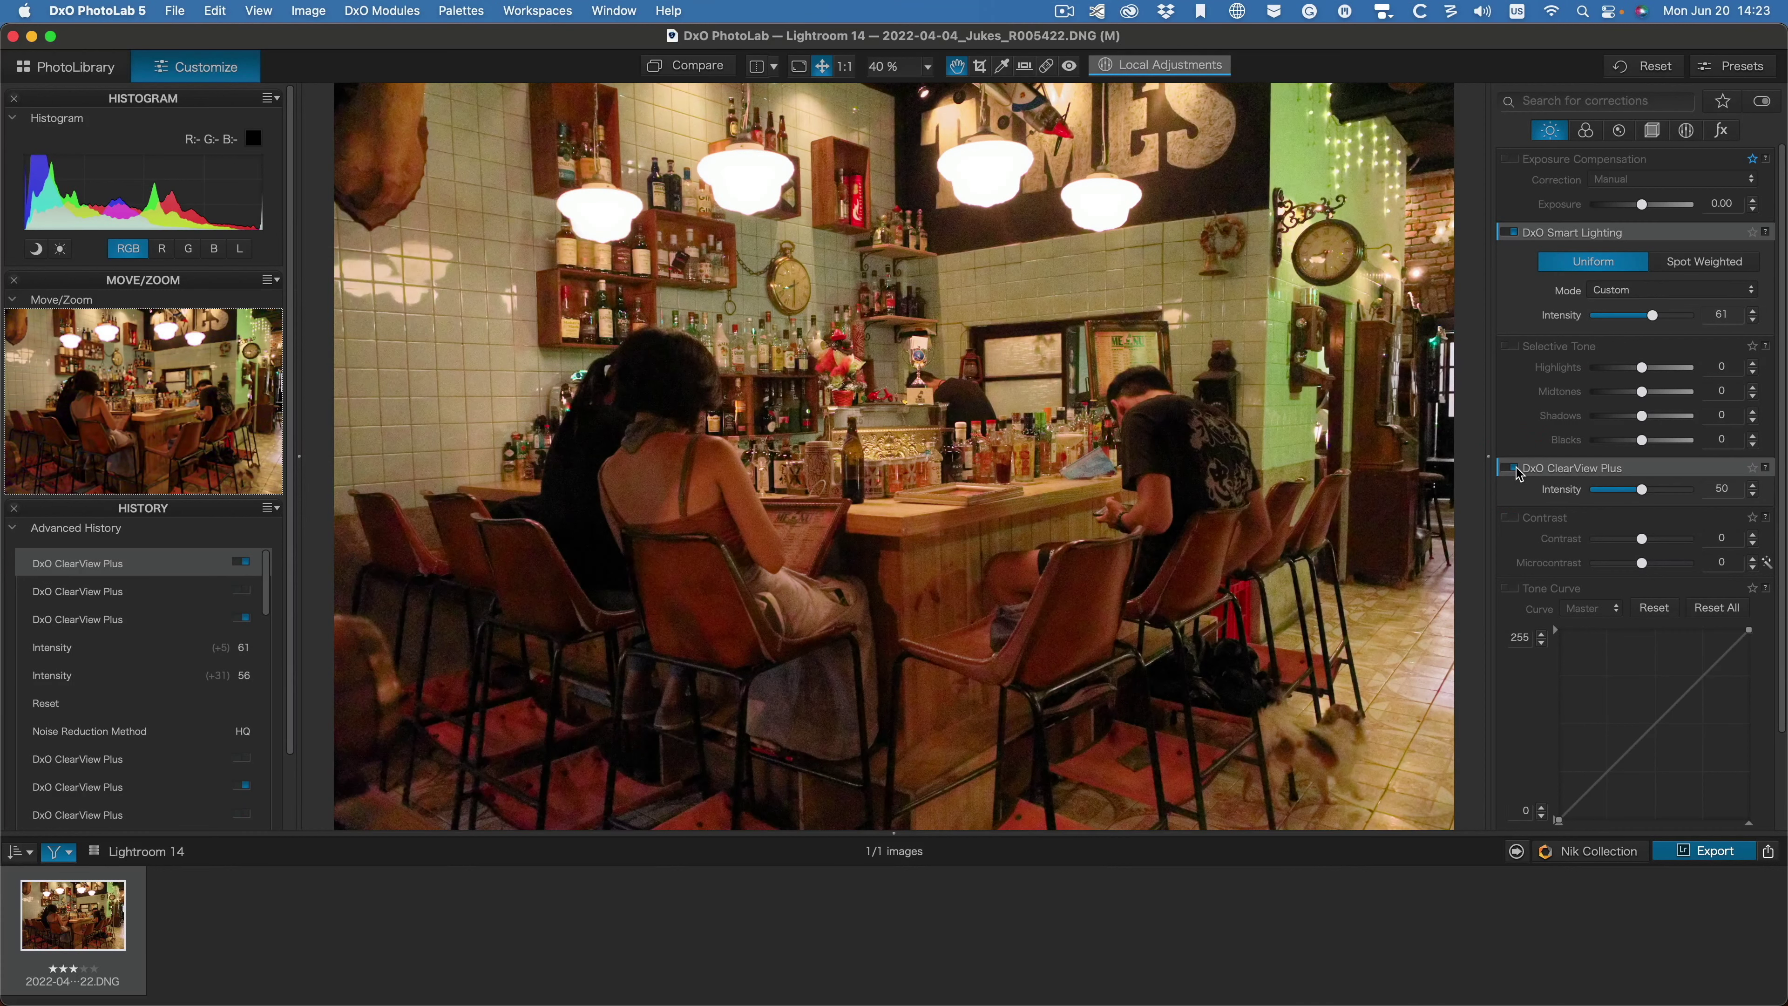
pyautogui.click(1513, 469)
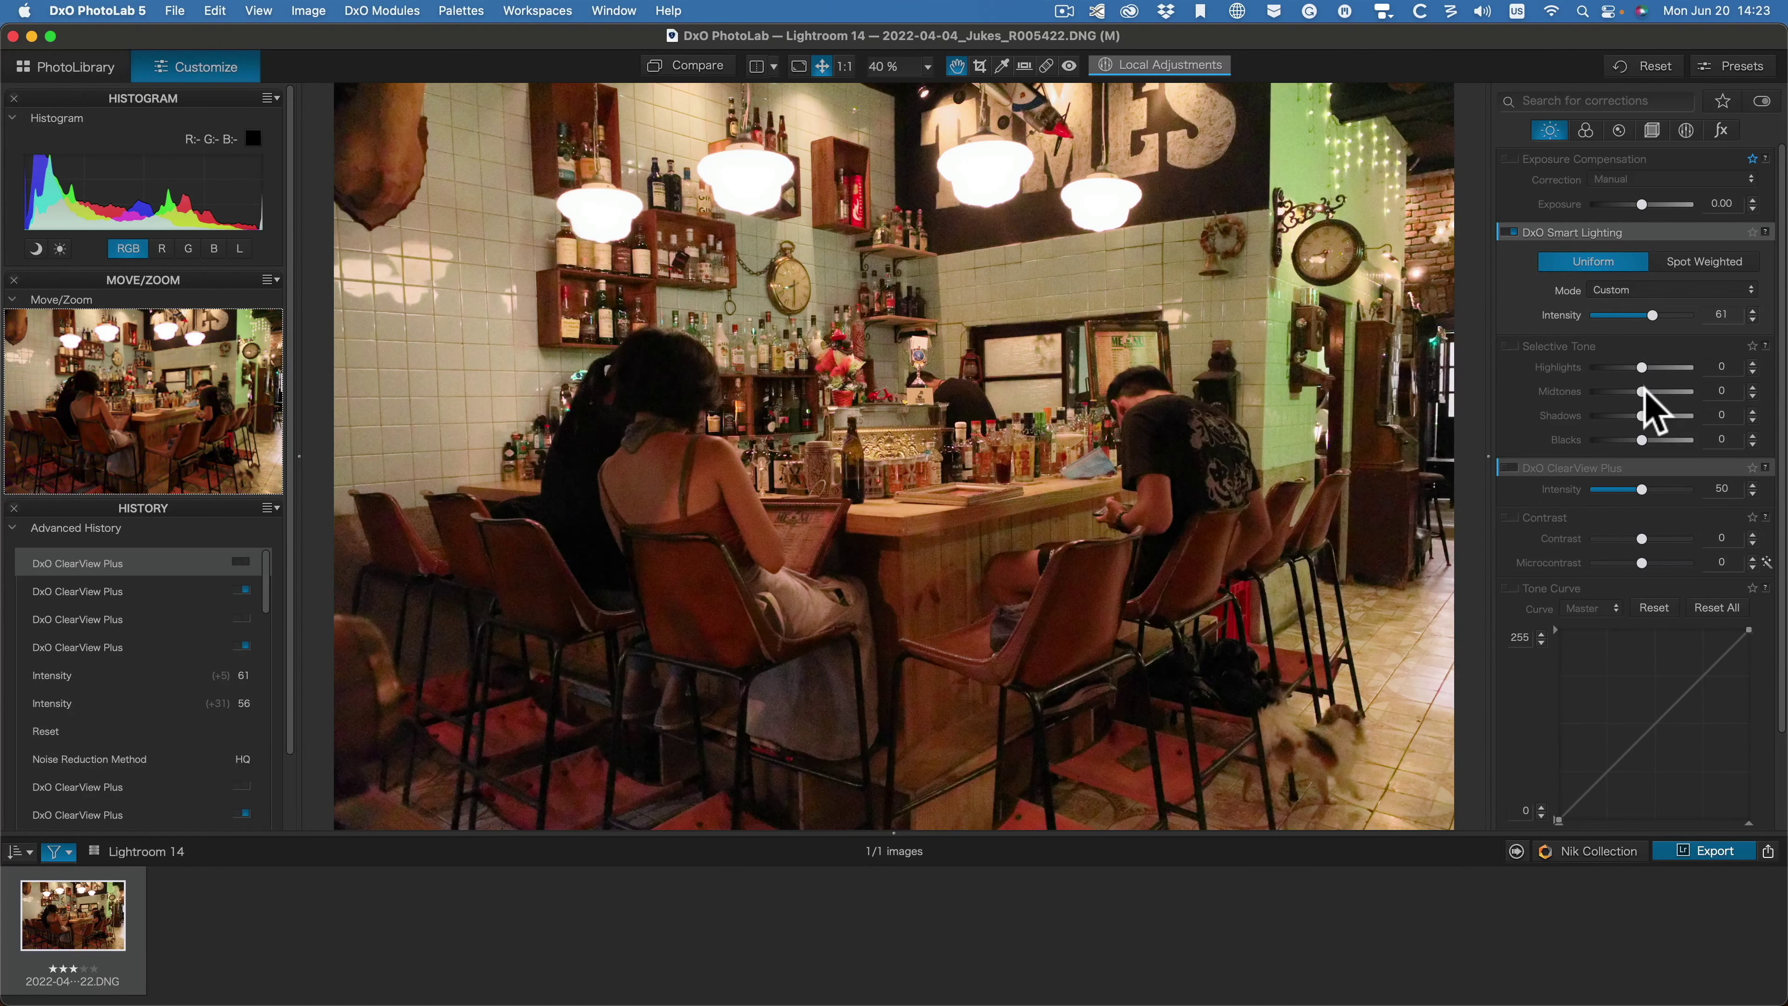
pyautogui.moveTo(1645, 390); pyautogui.dragTo(1659, 392)
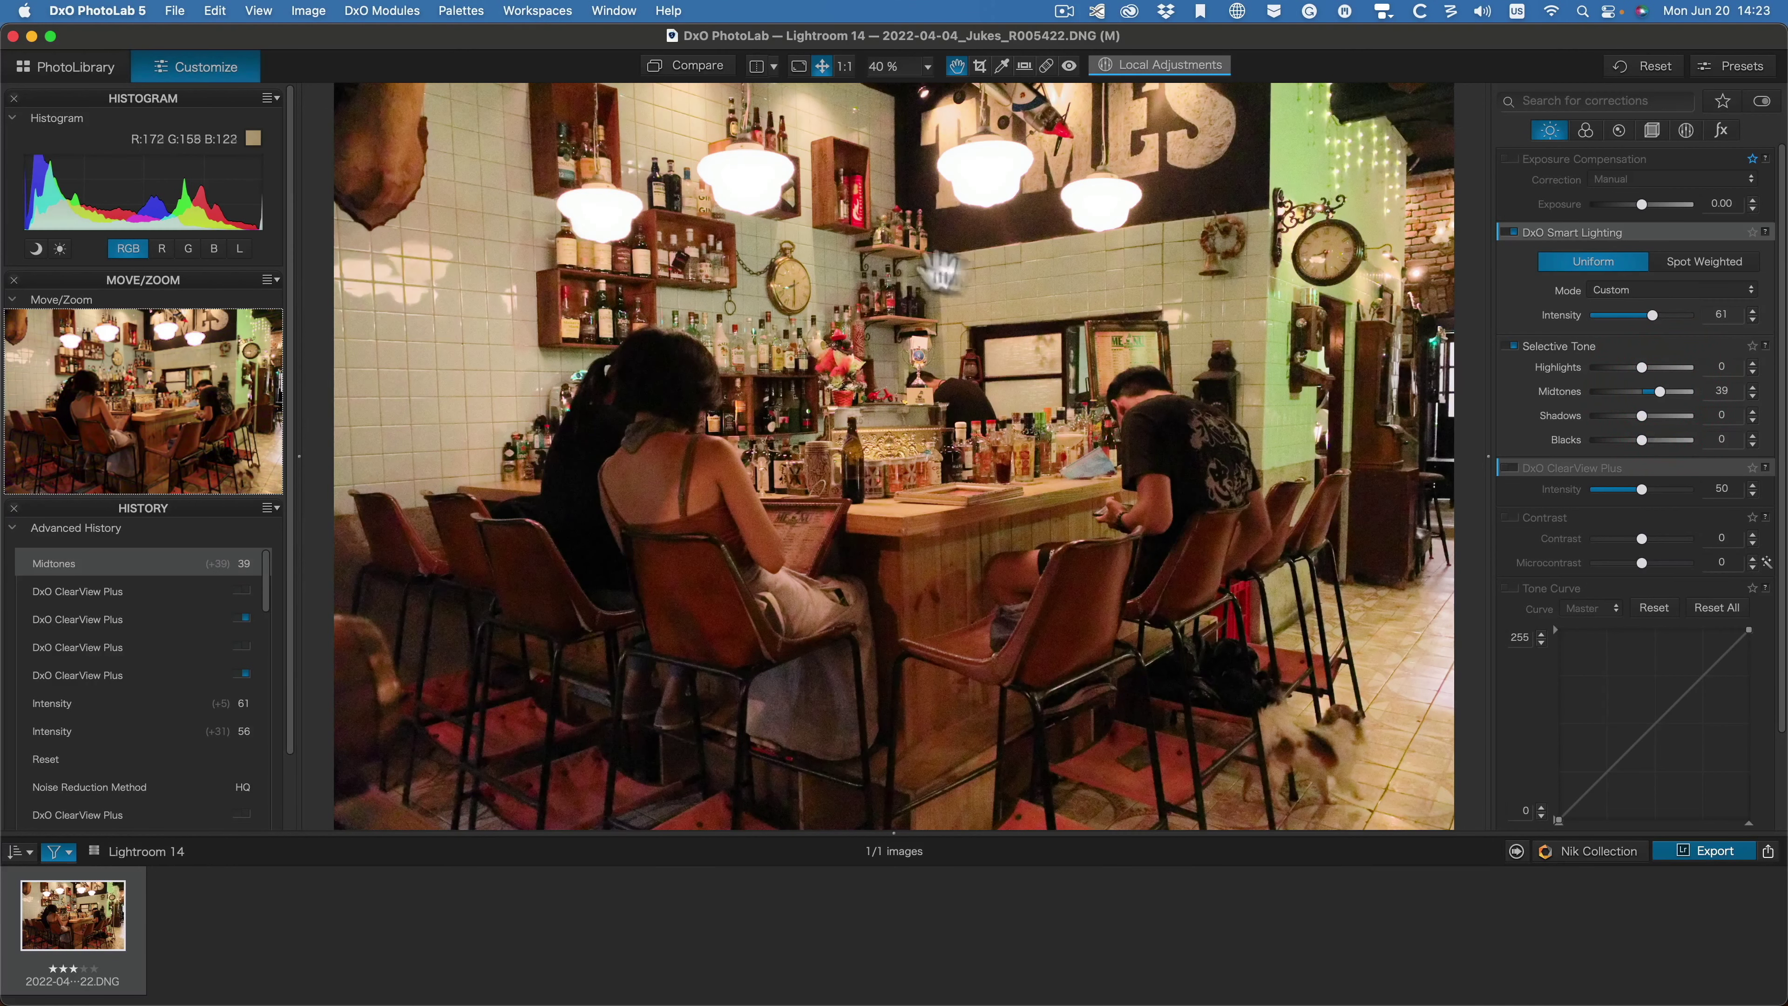
pyautogui.click(1585, 131)
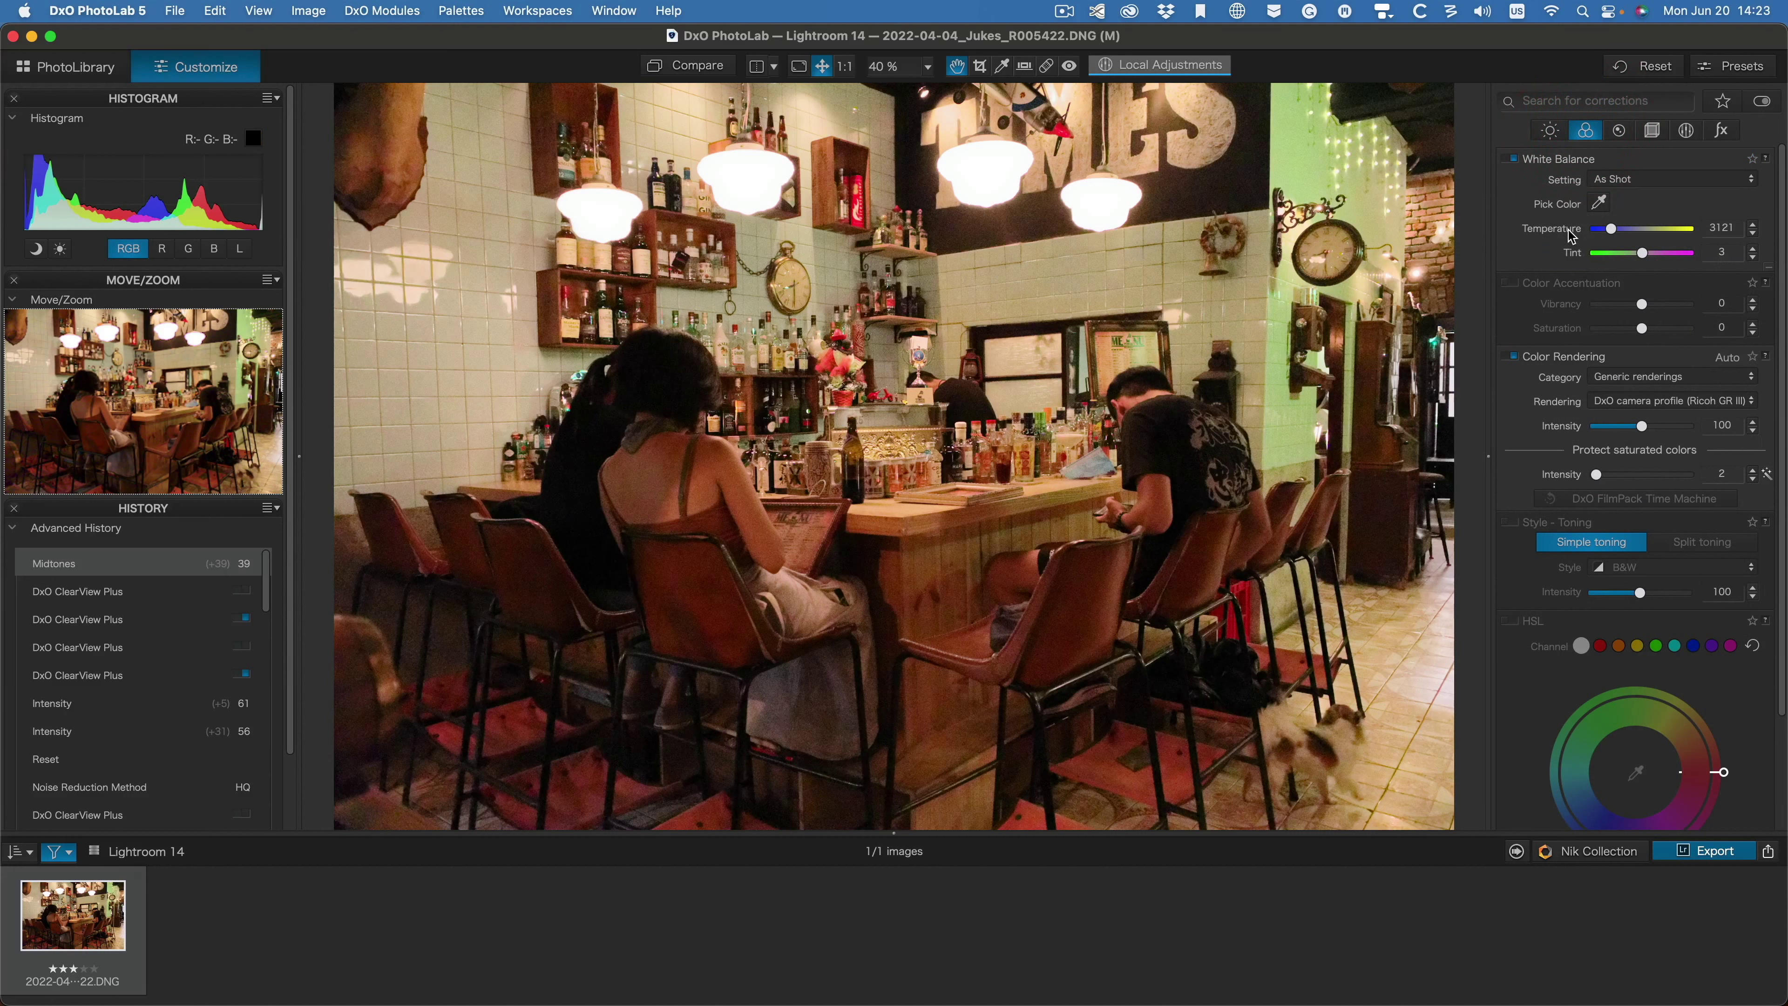
# Step: Select DeepPRIME under DxO Denoising Technologies in the Detail tab
pyautogui.click(1618, 131)
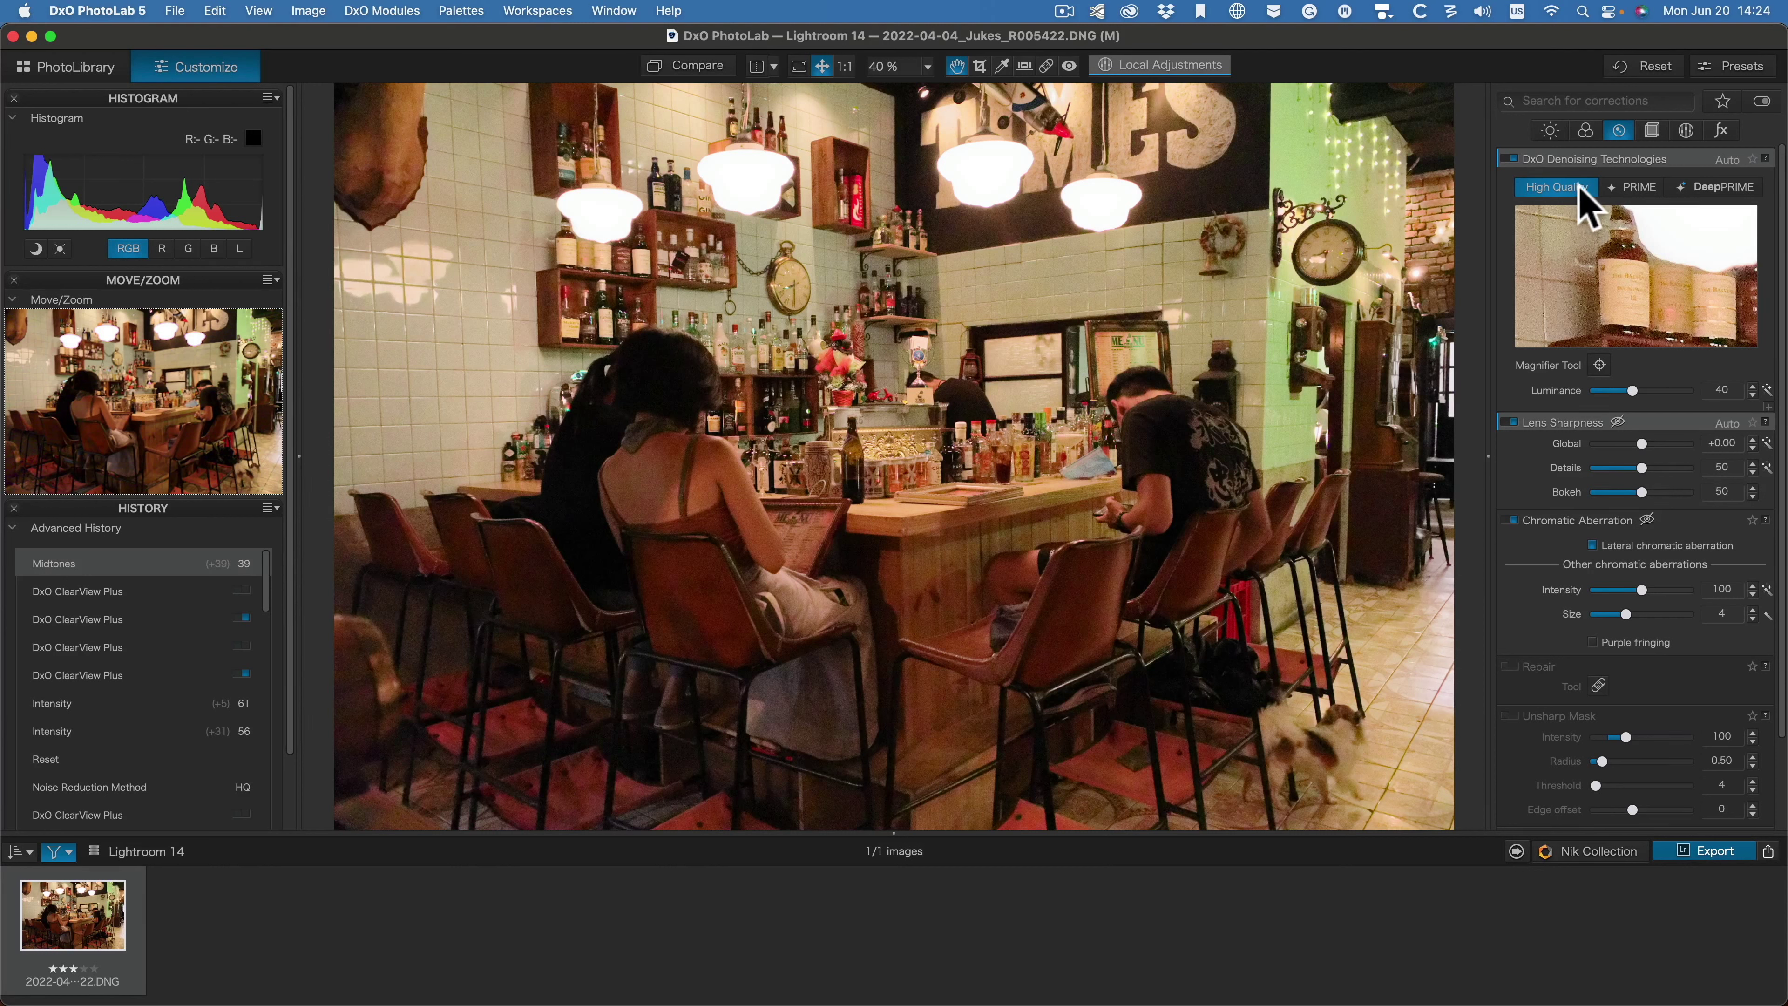
pyautogui.click(1714, 189)
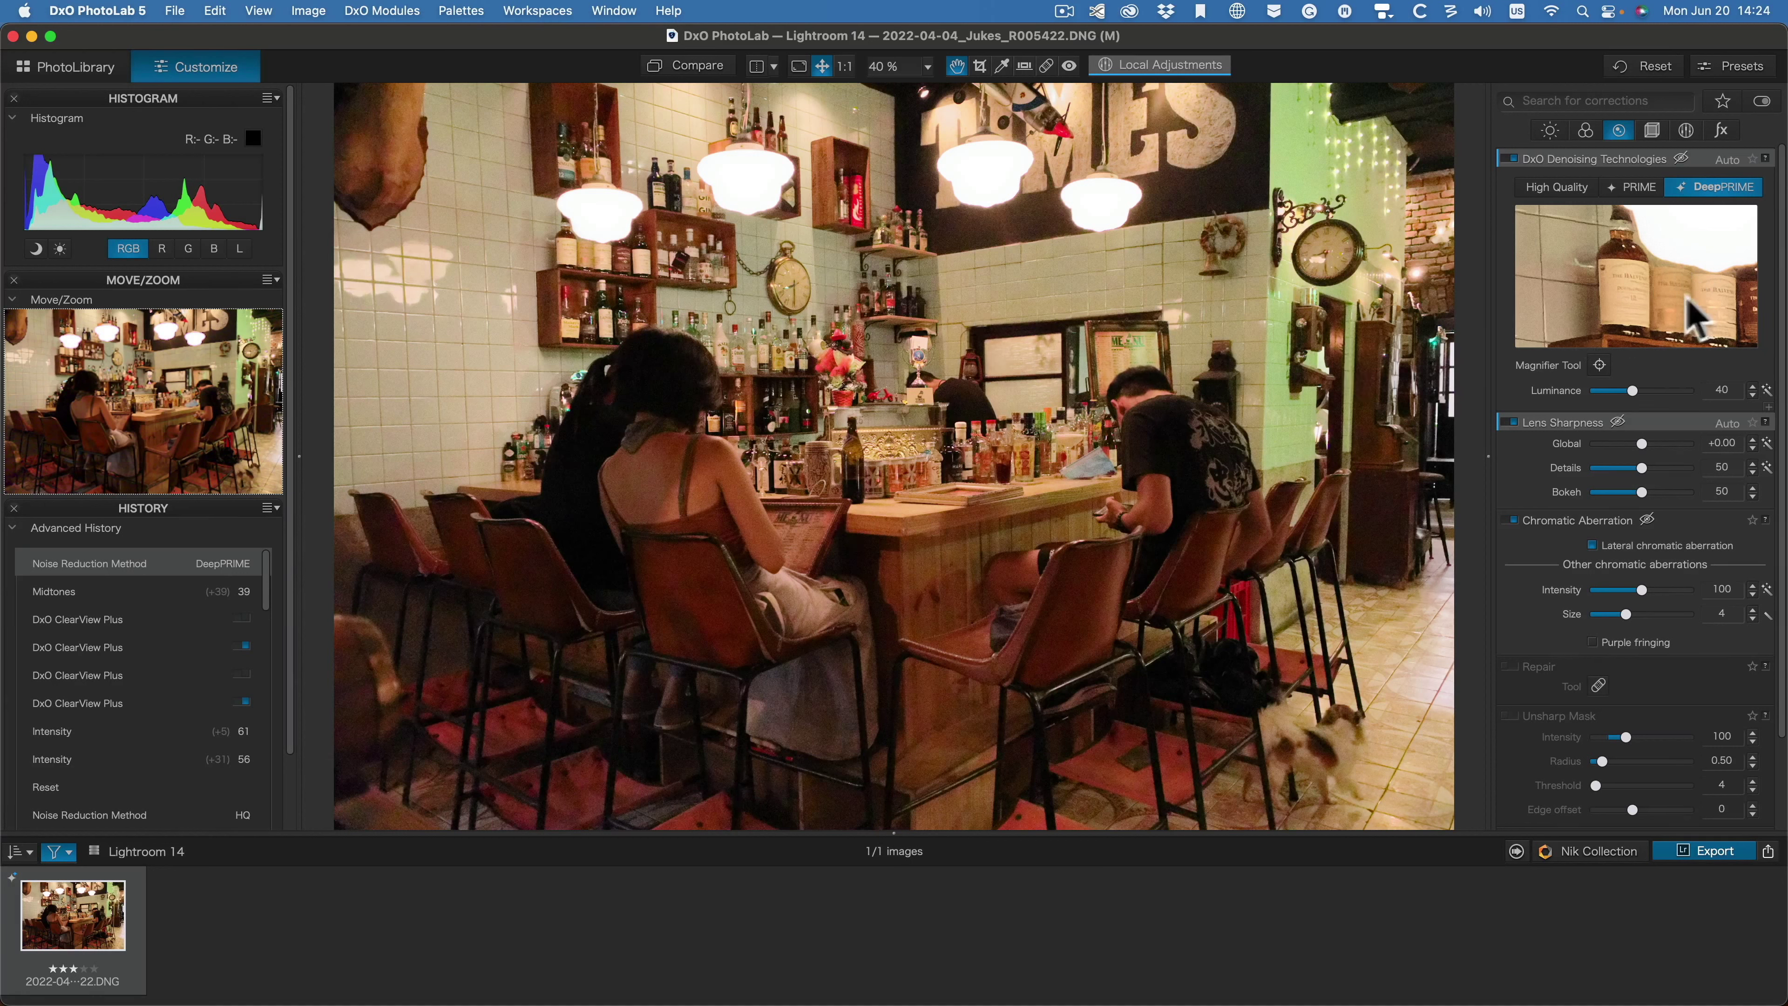
# Step: Aim the denoise preview at the bar bottles and raise Luminance to 84
pyautogui.click(1600, 365)
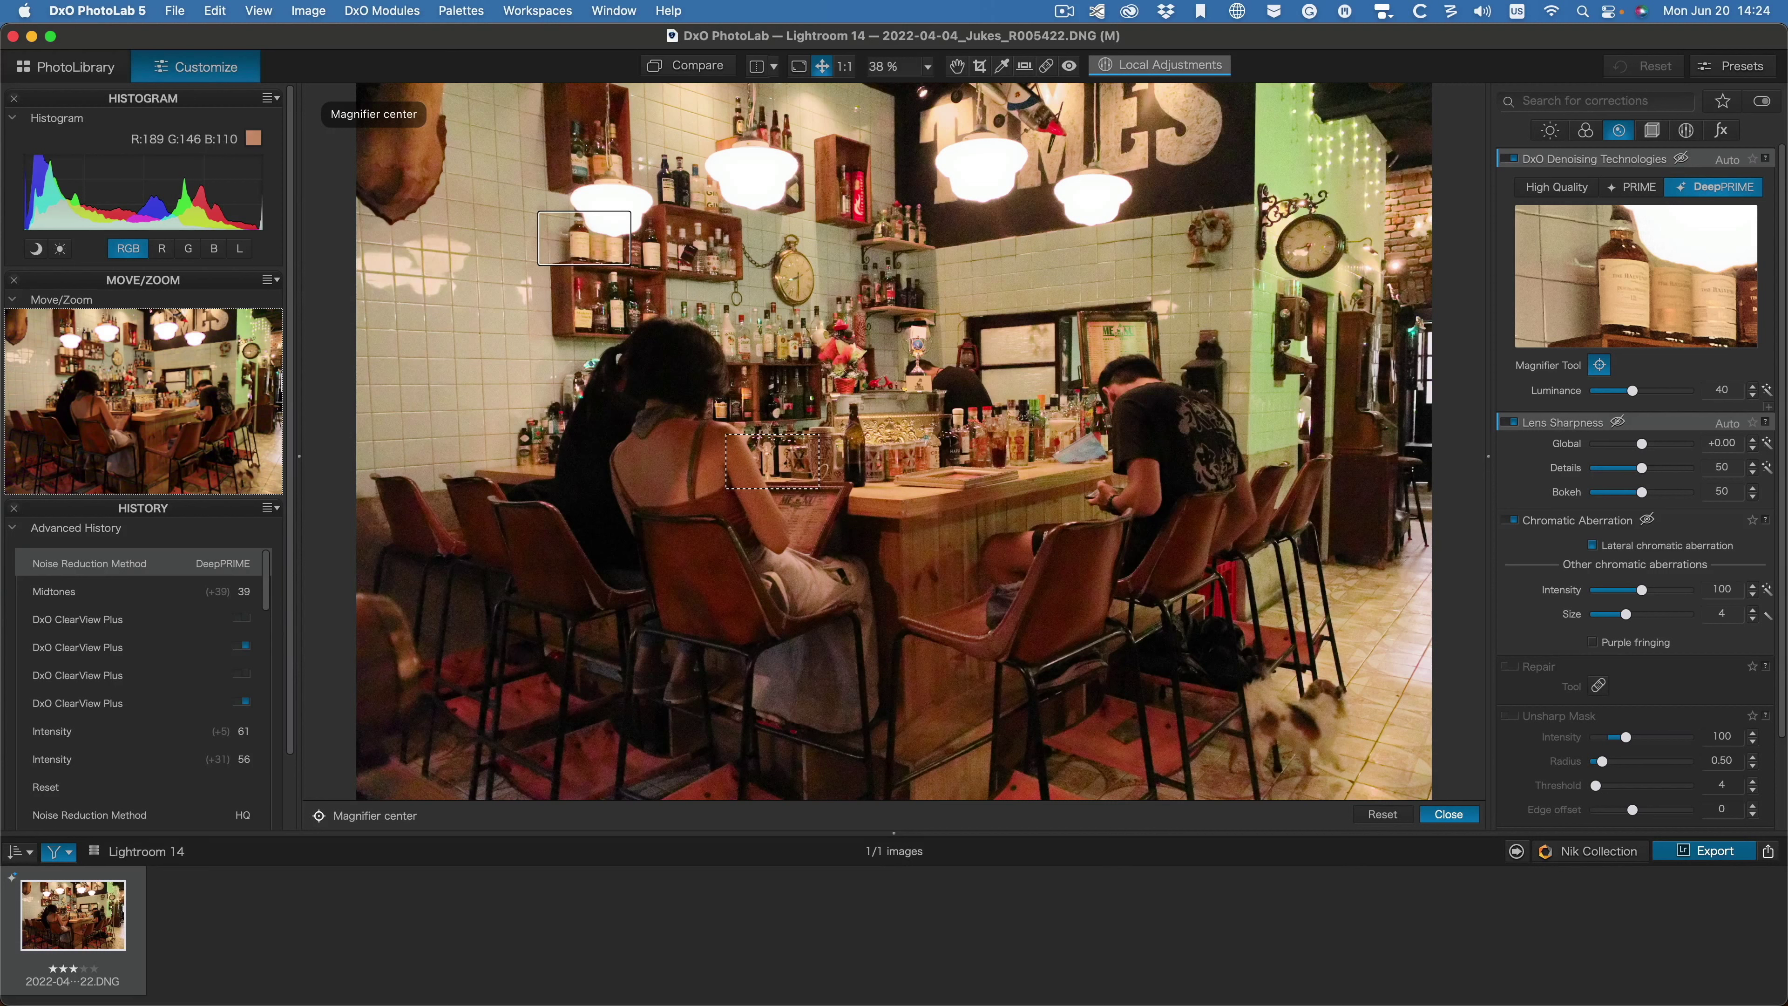
pyautogui.click(772, 460)
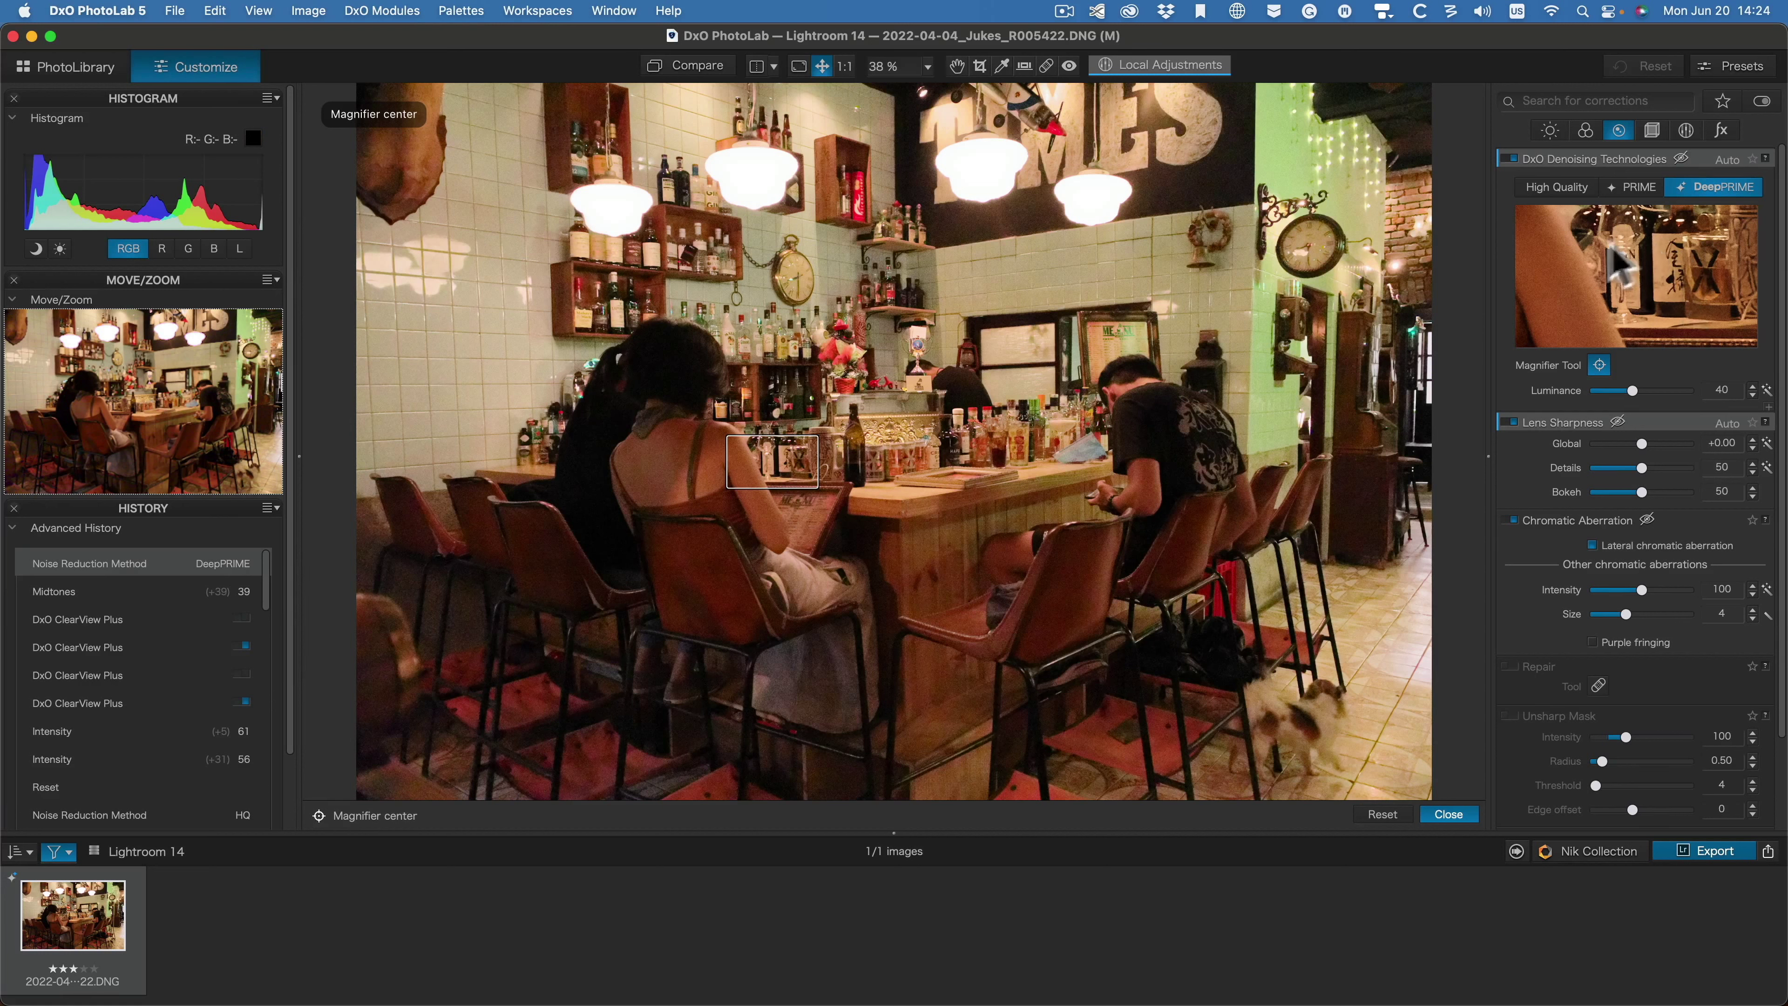
pyautogui.click(1634, 392)
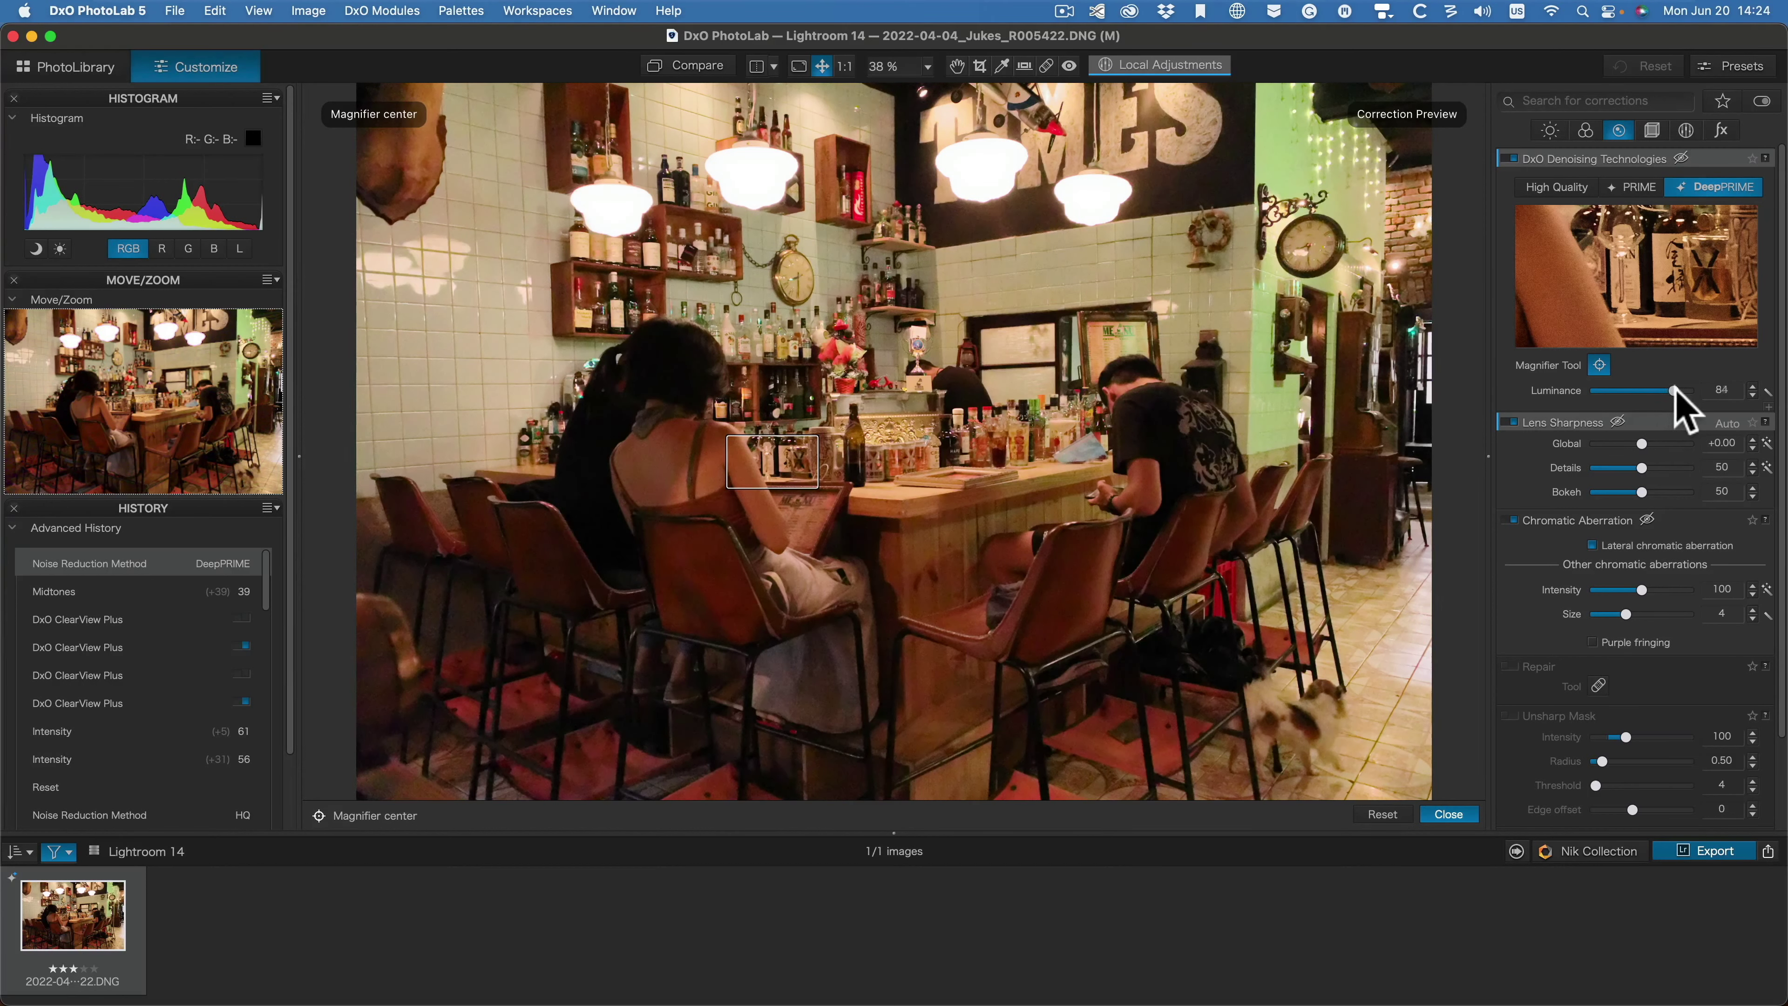
pyautogui.moveTo(1676, 392); pyautogui.dragTo(1676, 393)
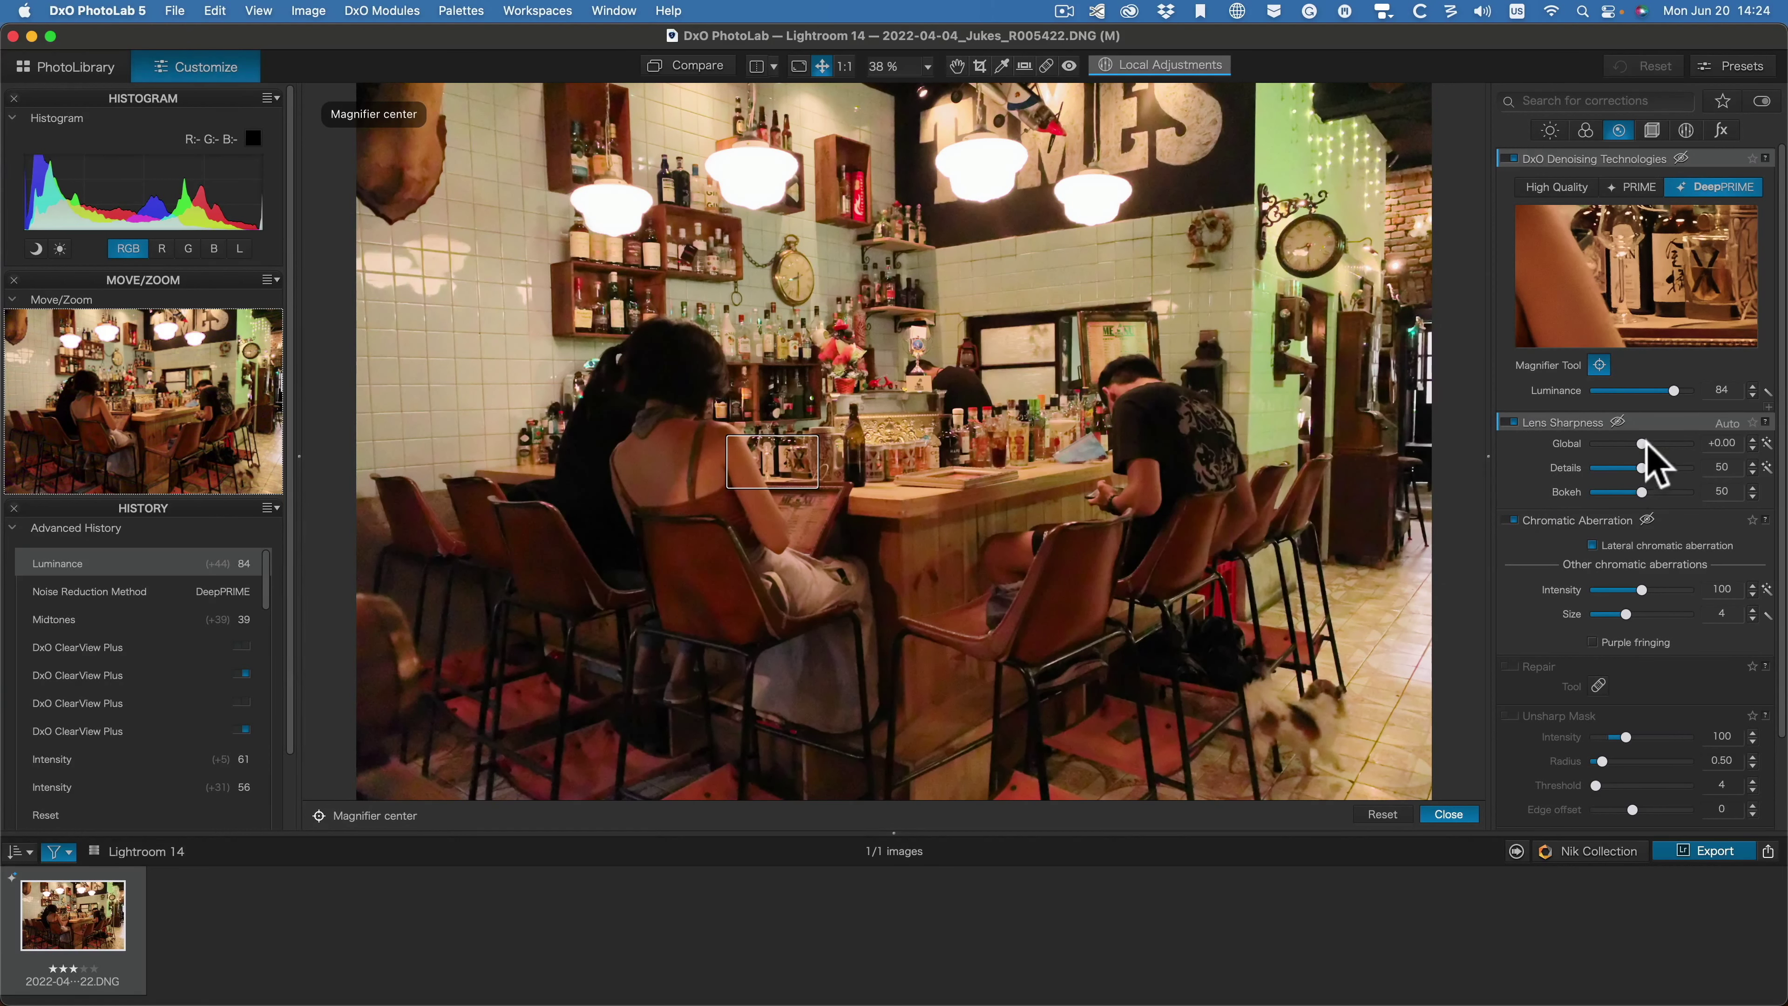
# Step: Set Lens Sharpness Global to +1.07, close the preview, and enable purple fringing correction
pyautogui.moveTo(1642, 443); pyautogui.dragTo(1662, 444)
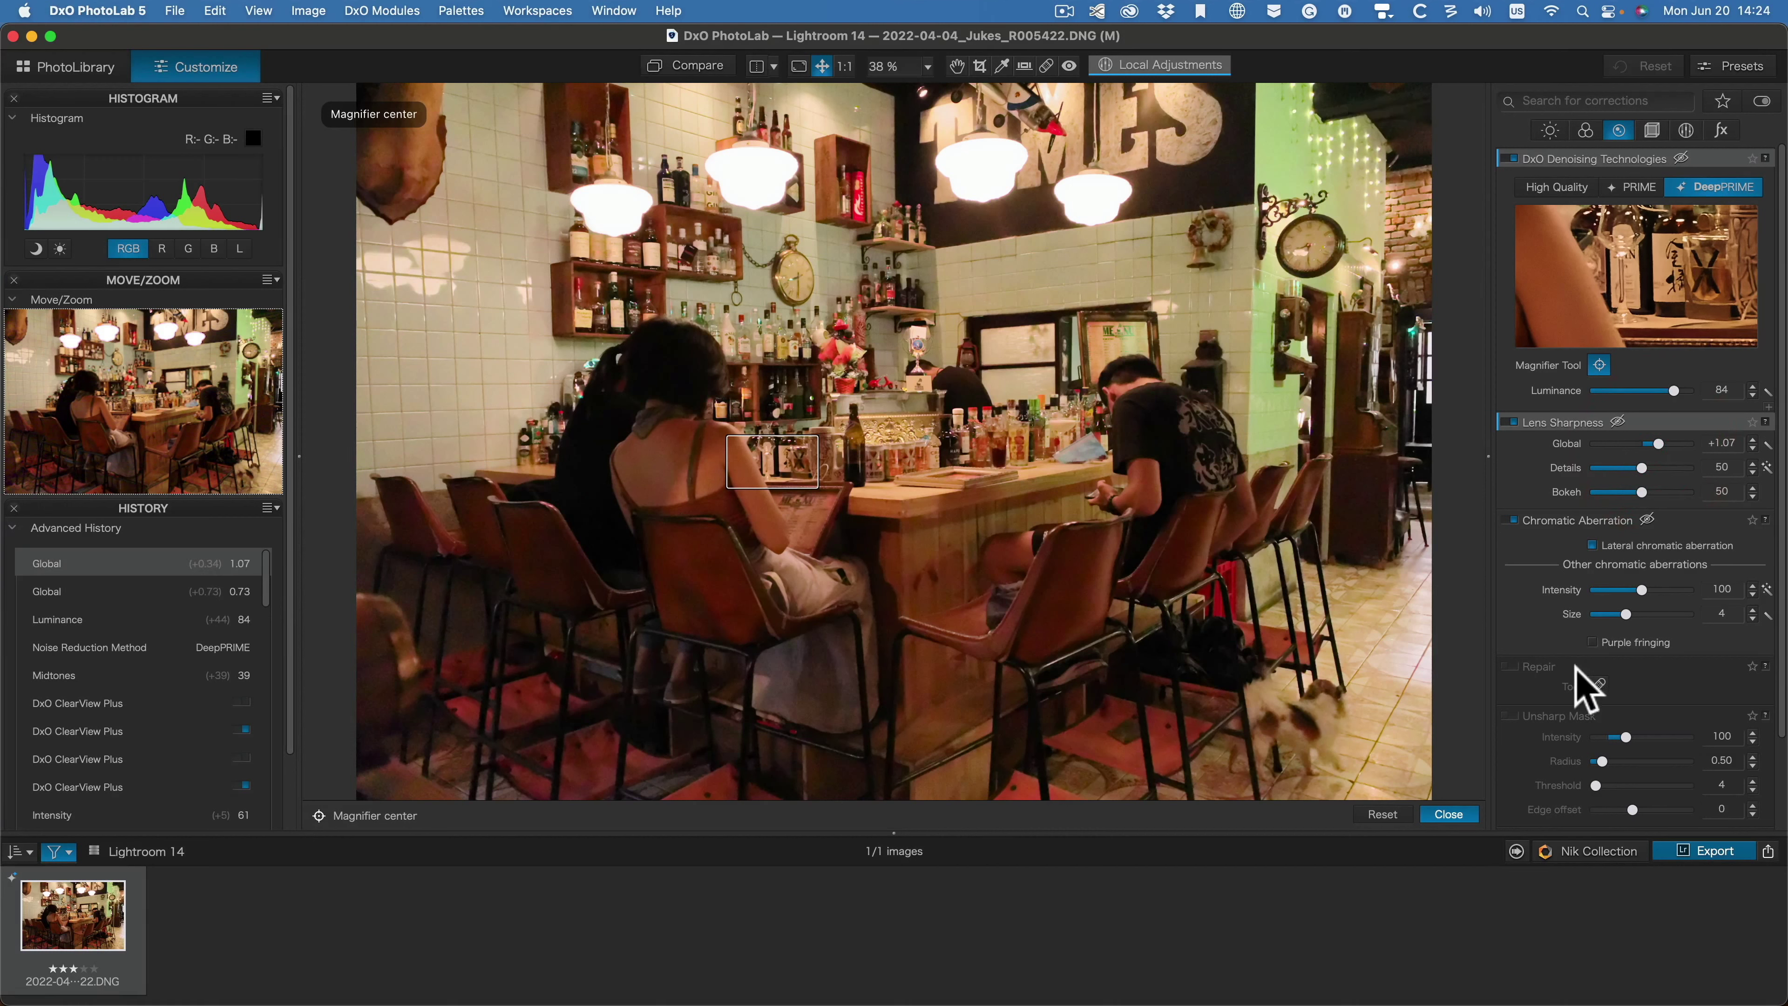
pyautogui.scroll(-1, 1575, 670)
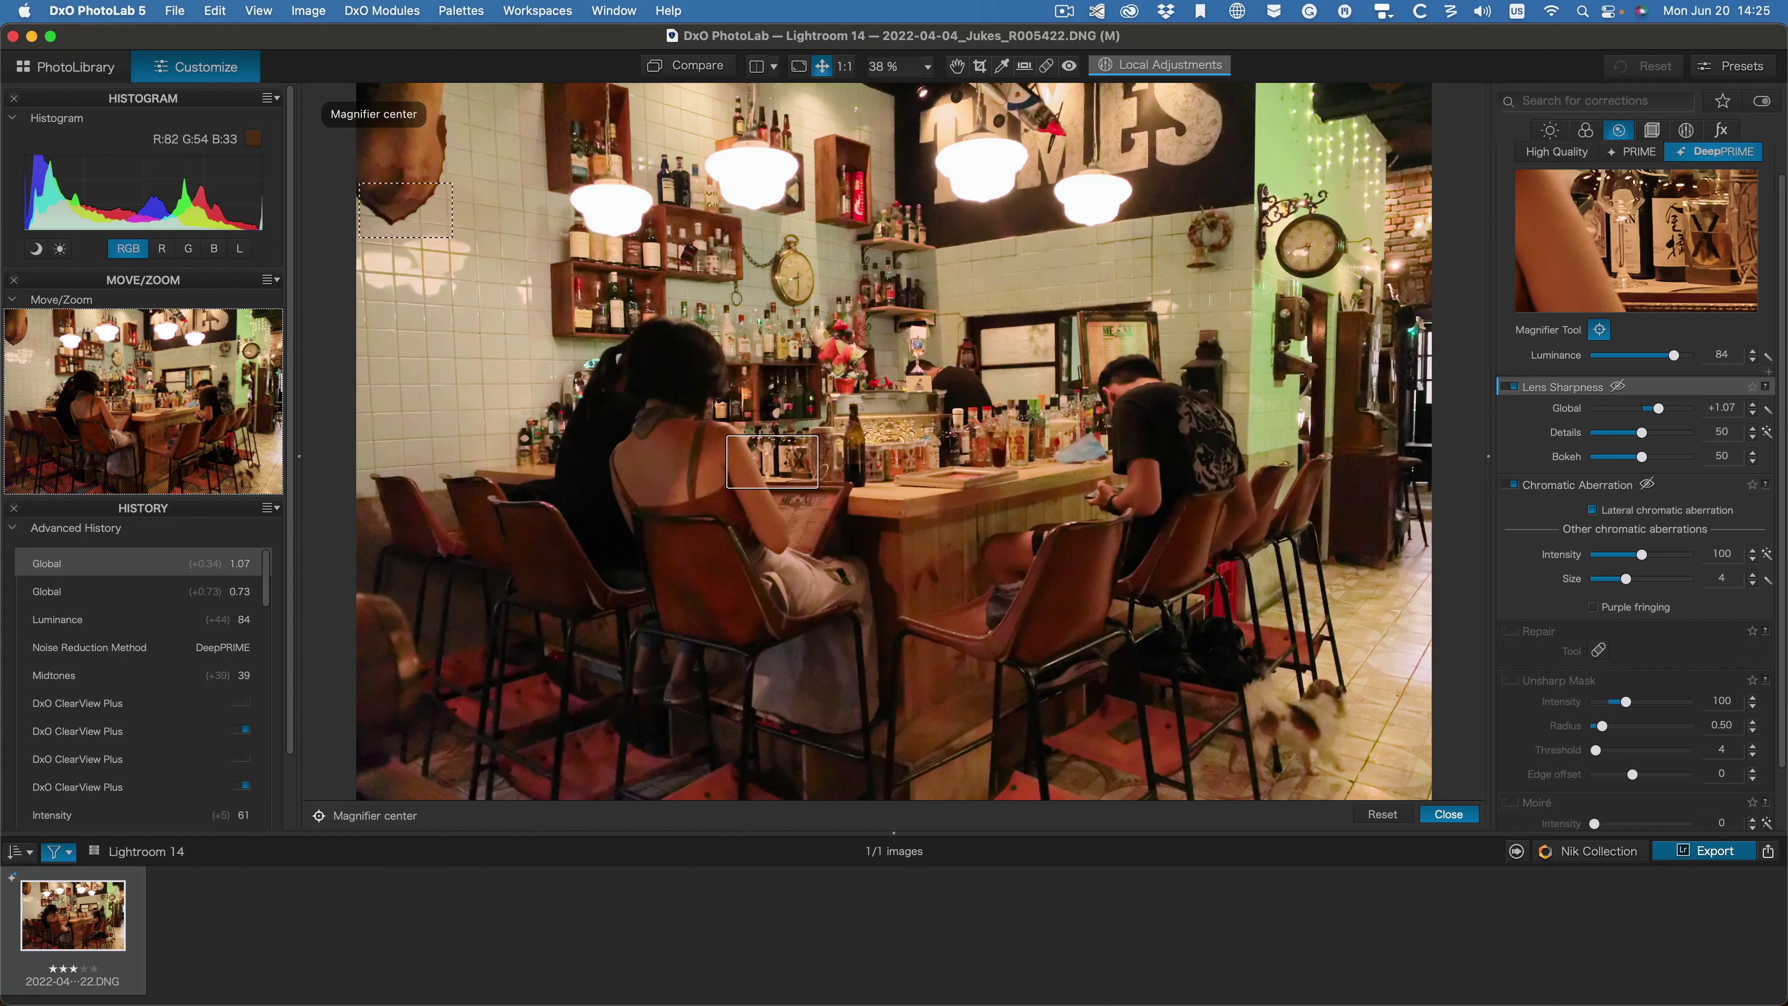
pyautogui.click(1448, 814)
pyautogui.click(1566, 616)
pyautogui.click(1593, 607)
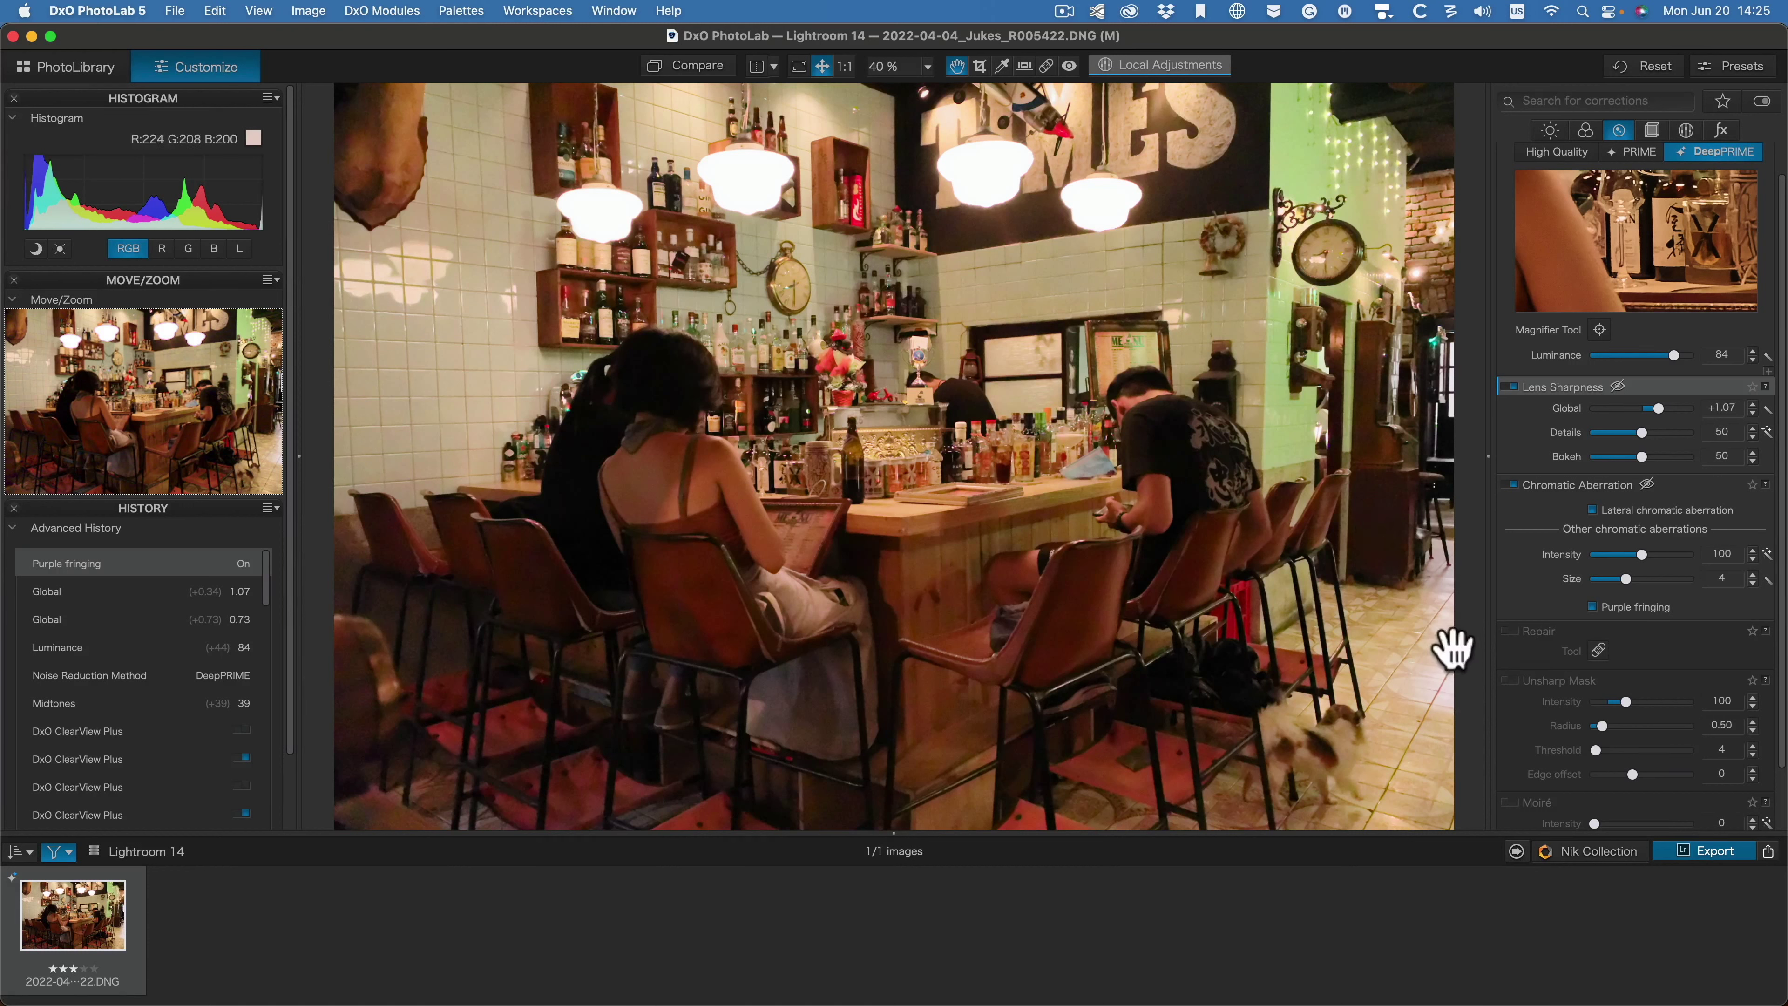
# Step: Export to Lightroom as DNG (All Corrections Applied) and check the export progress
pyautogui.click(1715, 853)
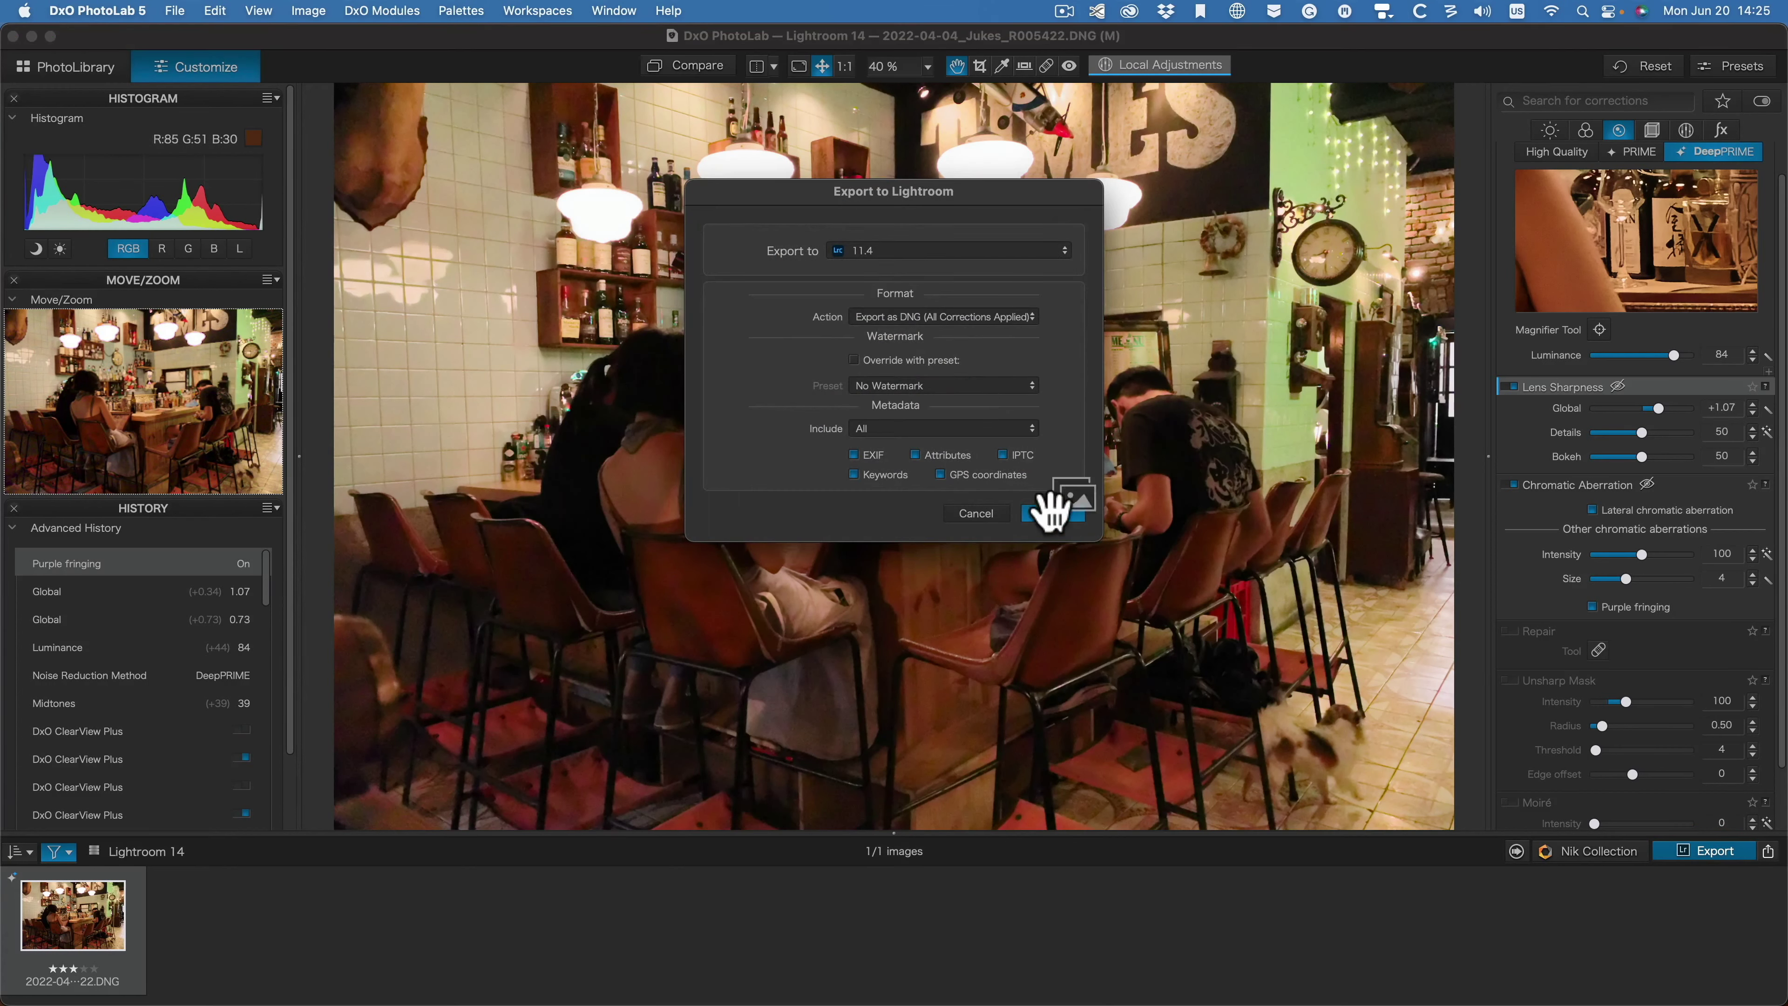
pyautogui.click(1051, 512)
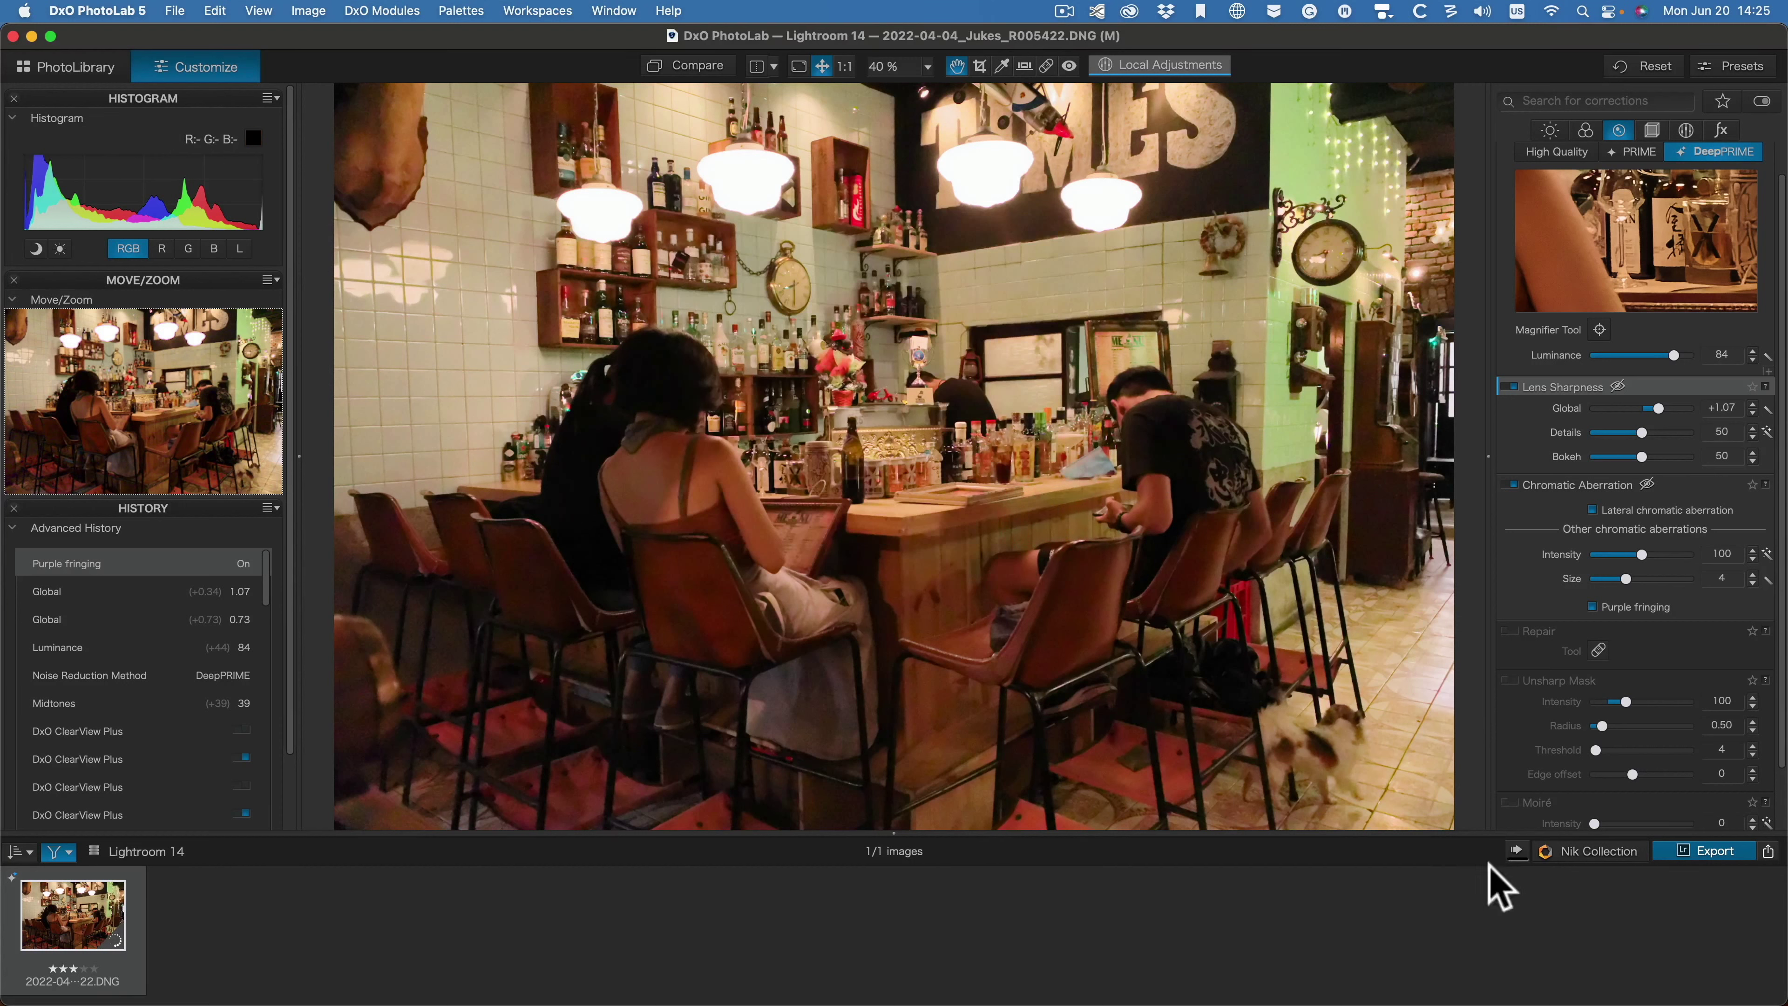
pyautogui.click(1522, 849)
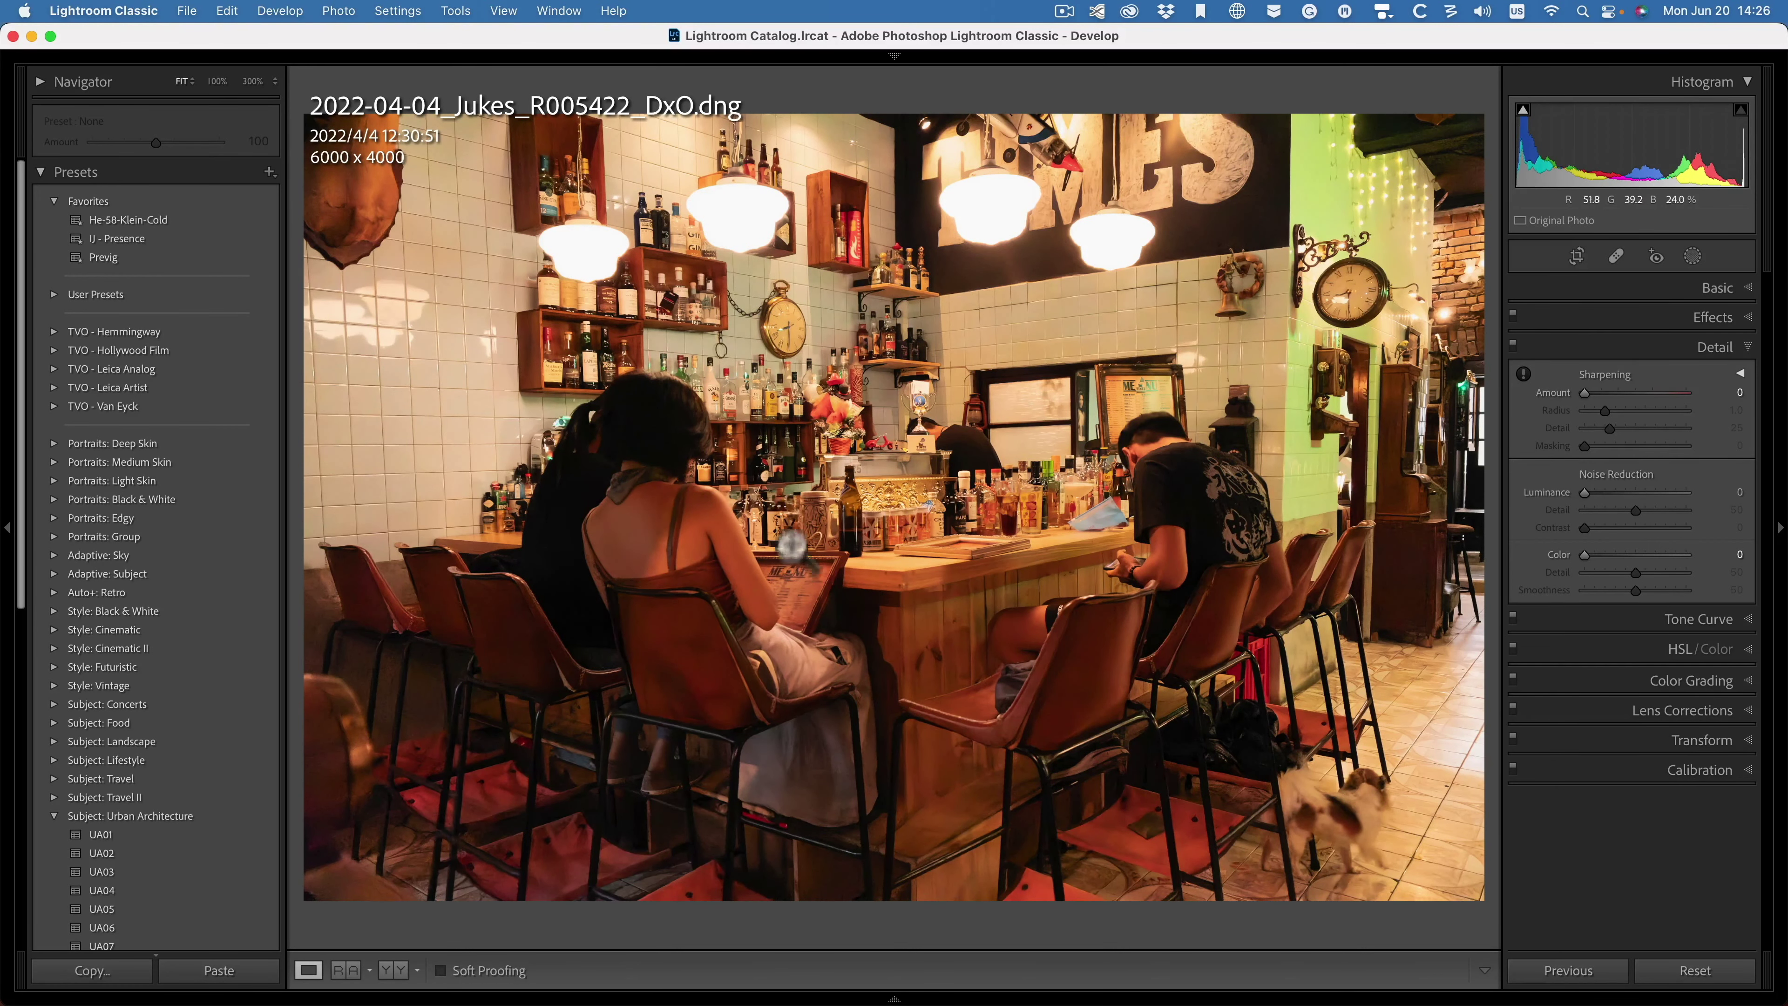
# Step: Zoom in on the exported DxO DNG's center, wall clock and bar counter to check detail
pyautogui.click(767, 543)
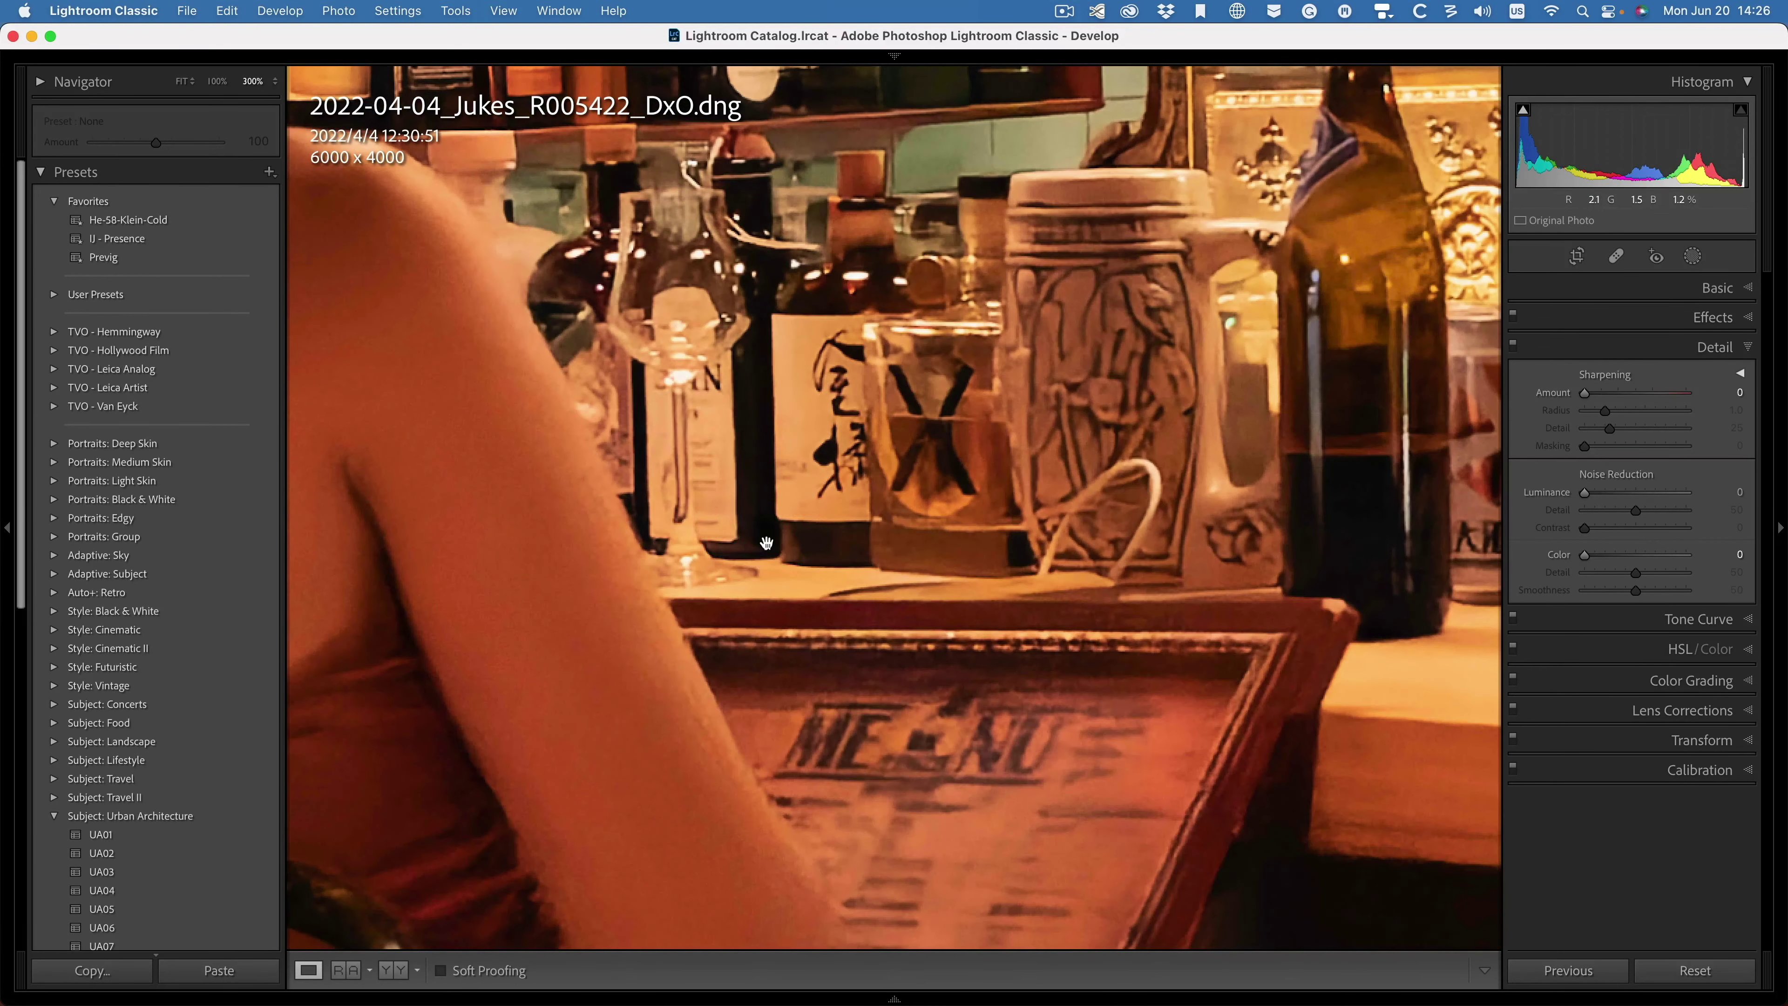
pyautogui.click(768, 543)
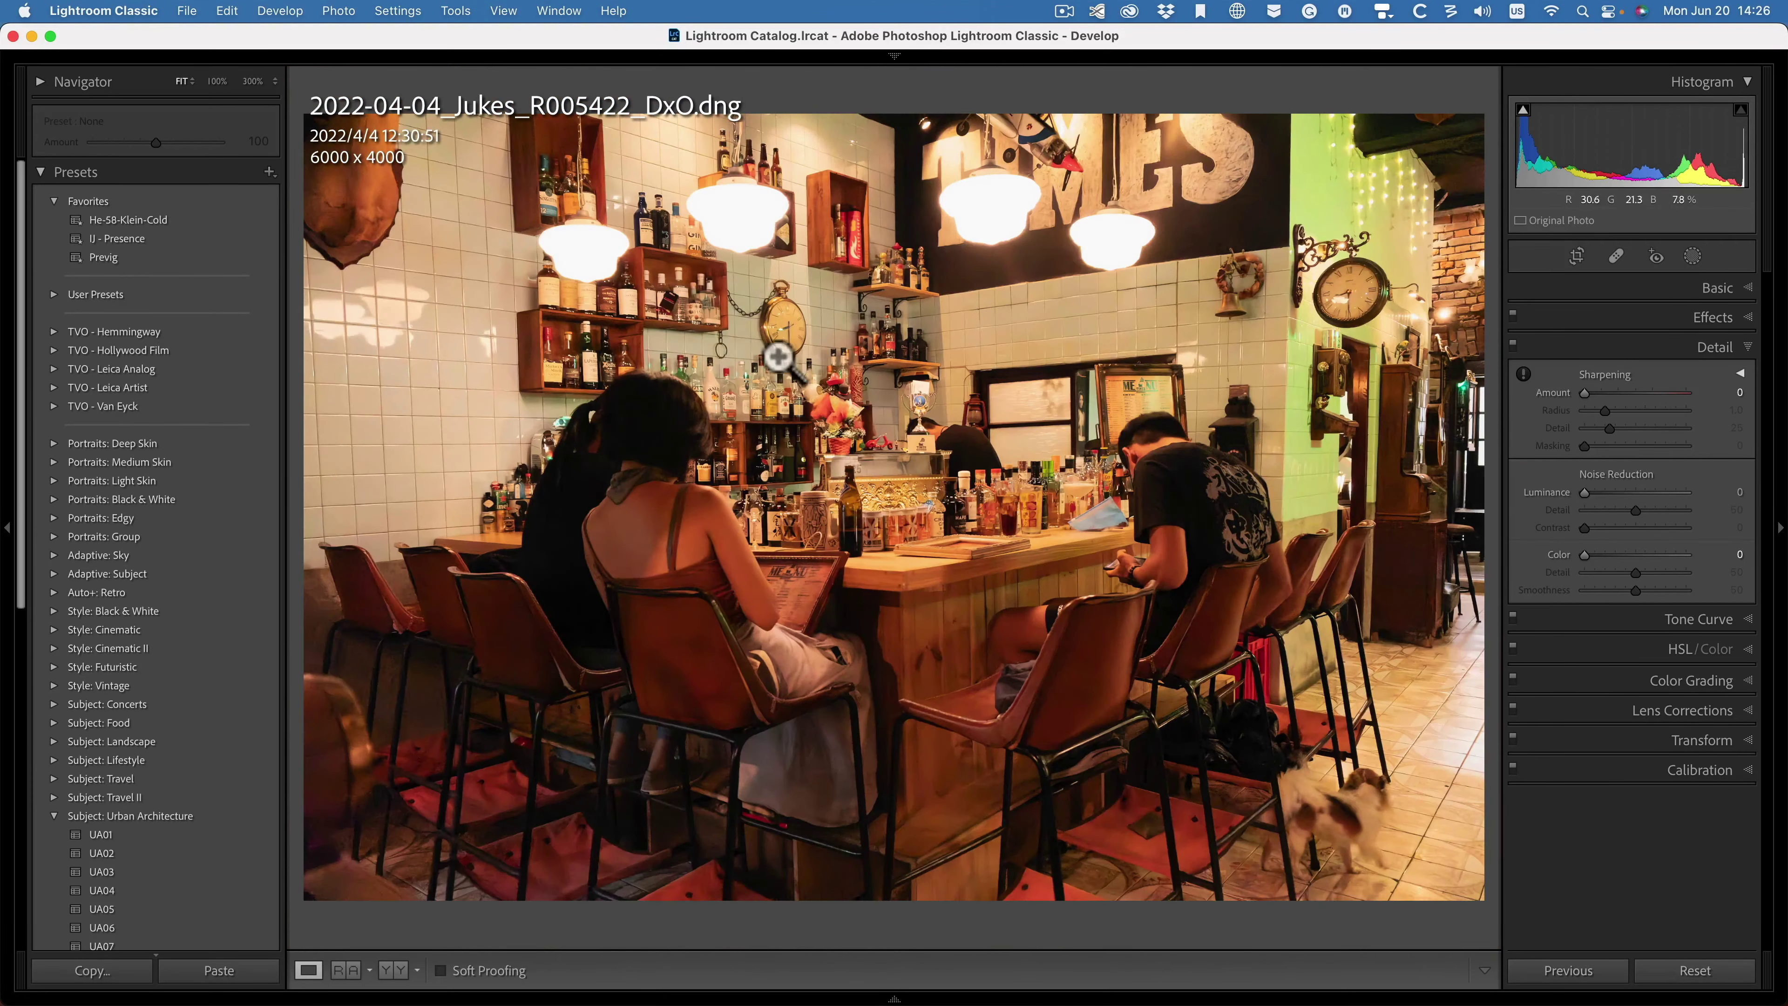
pyautogui.click(775, 349)
pyautogui.click(775, 349)
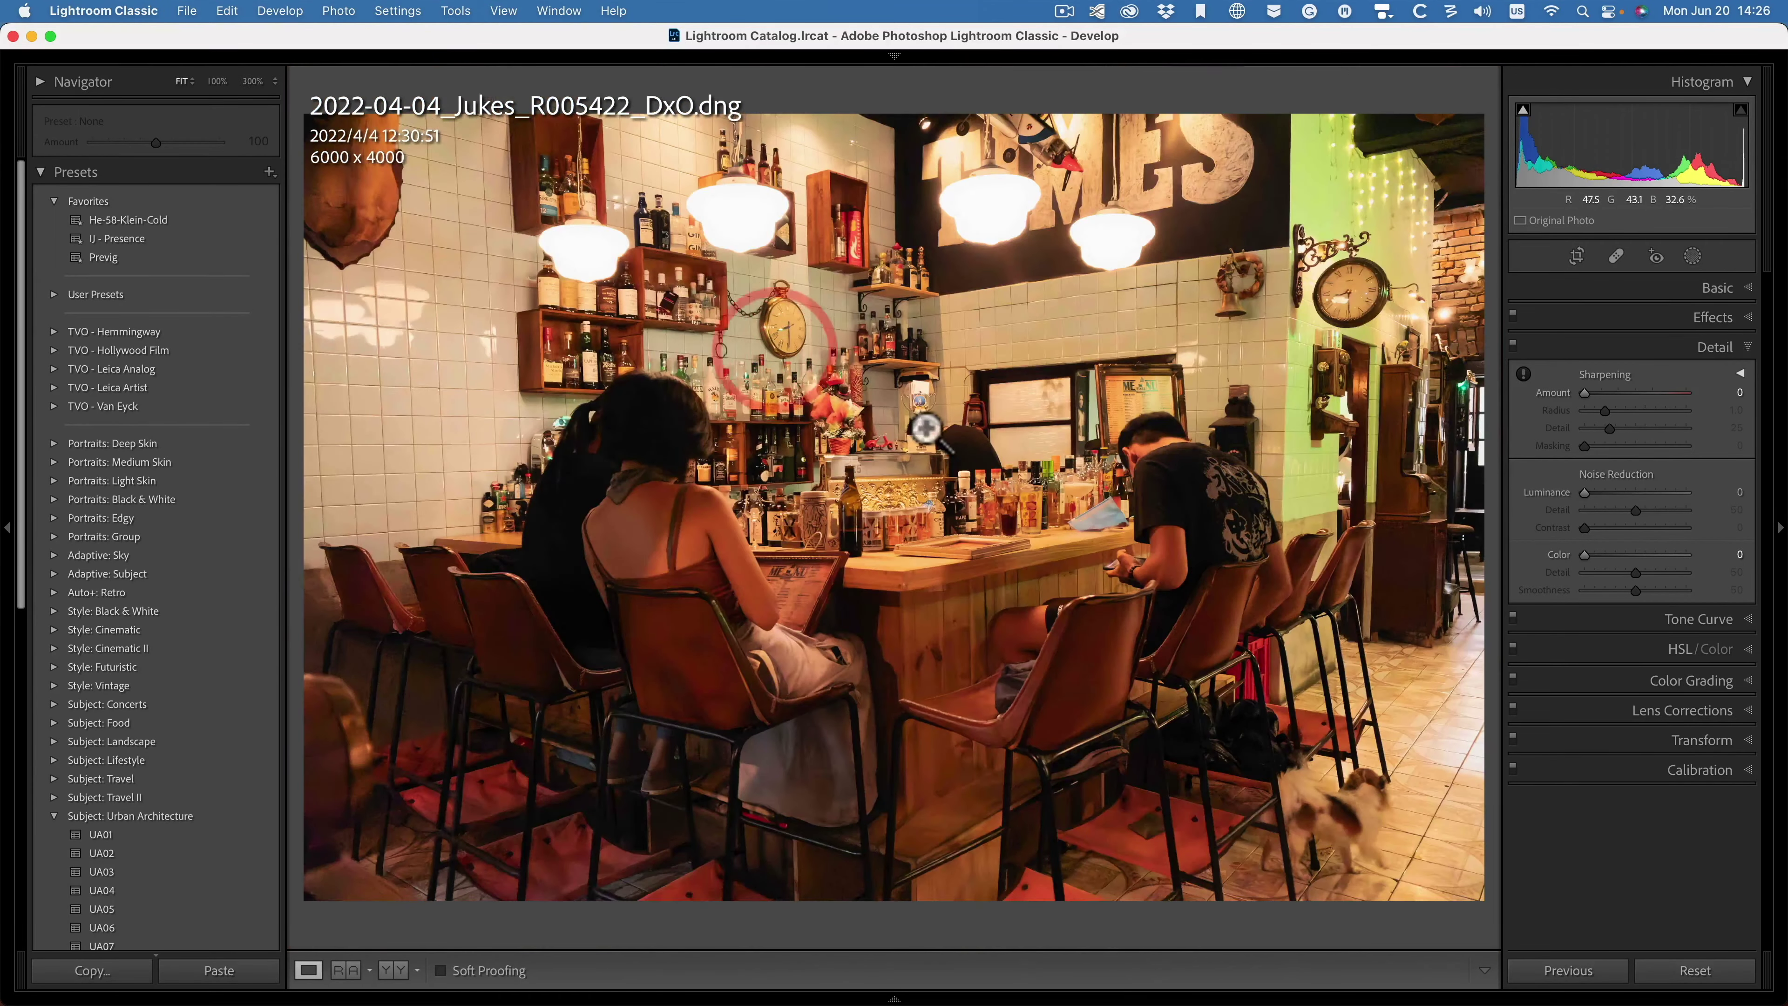
pyautogui.click(1047, 533)
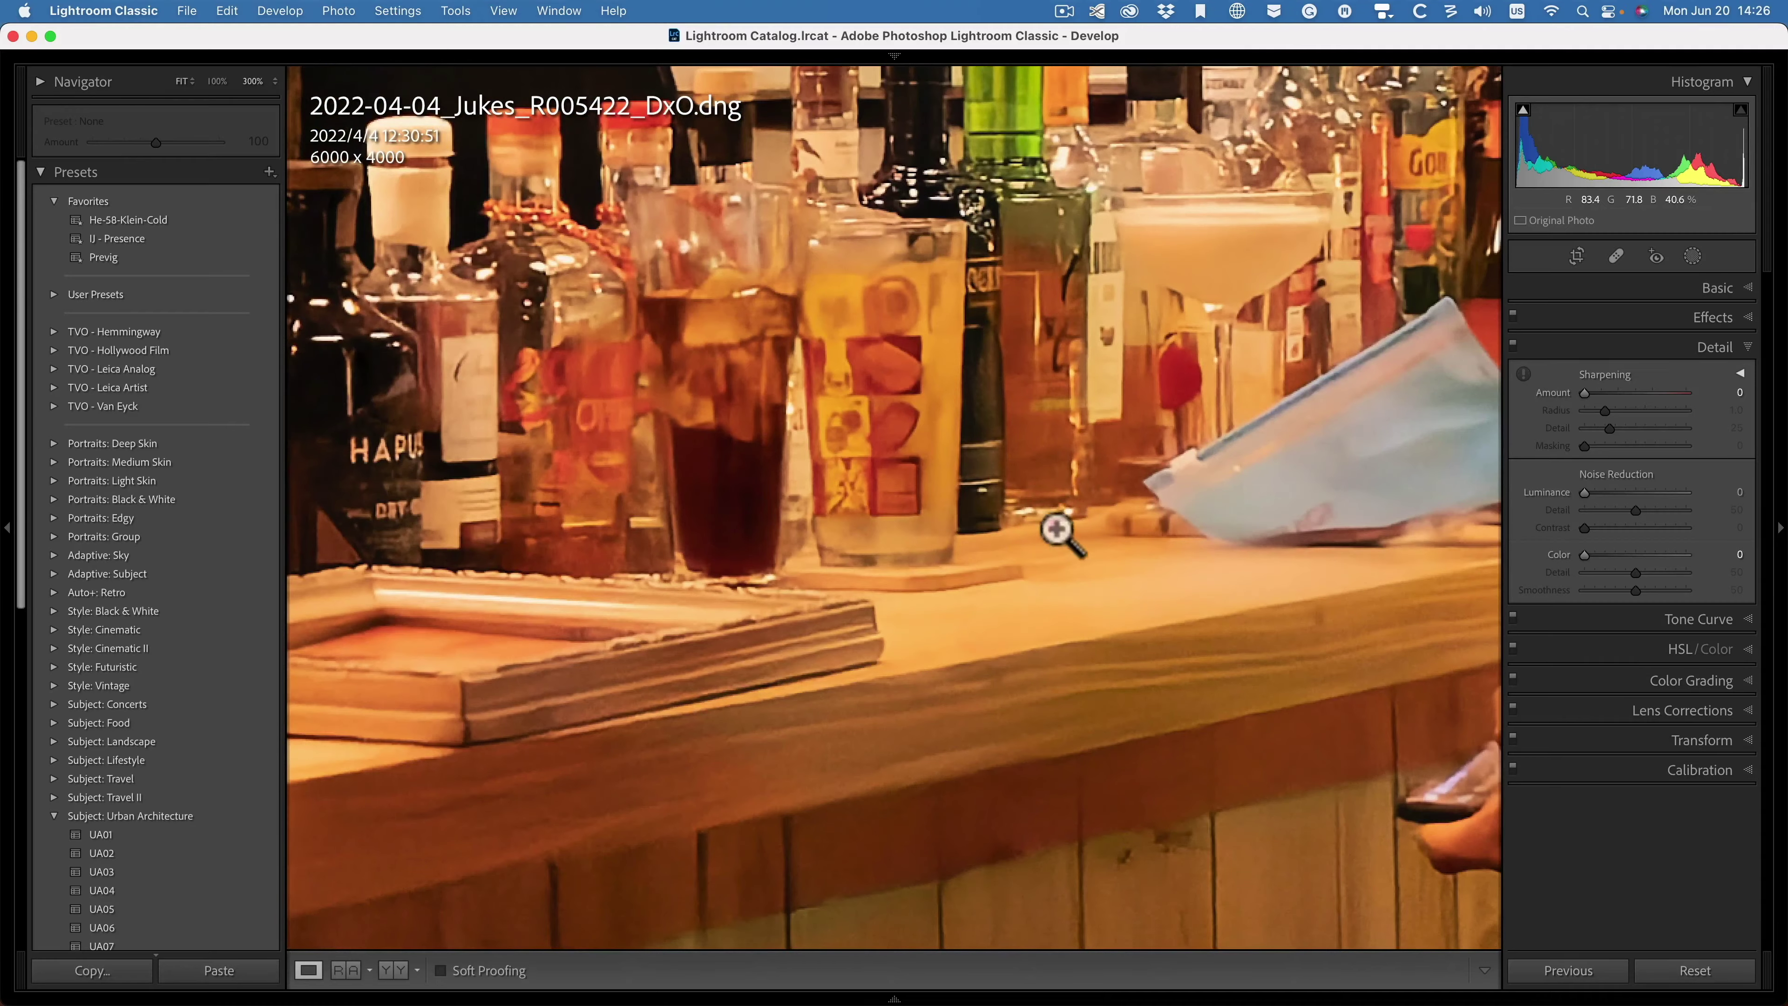
pyautogui.click(1055, 527)
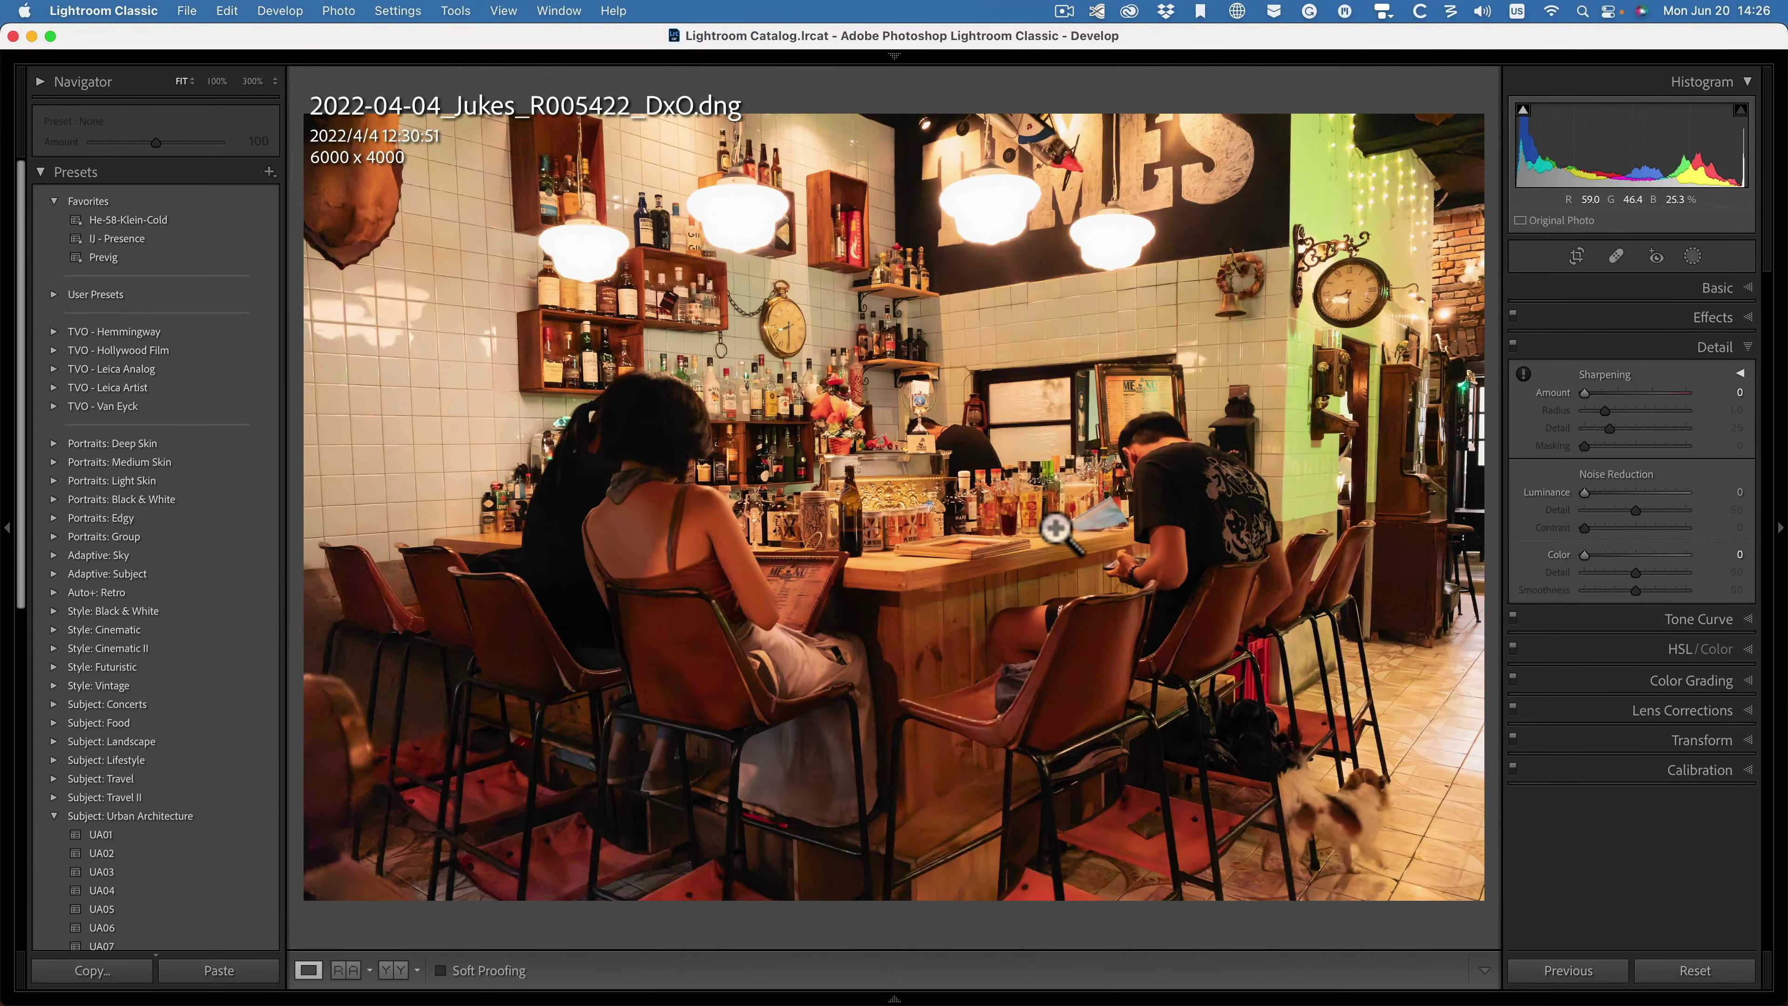
# Step: Open the original raw and the DxO DNG side by side in Compare, panels hidden
pyautogui.press('g')
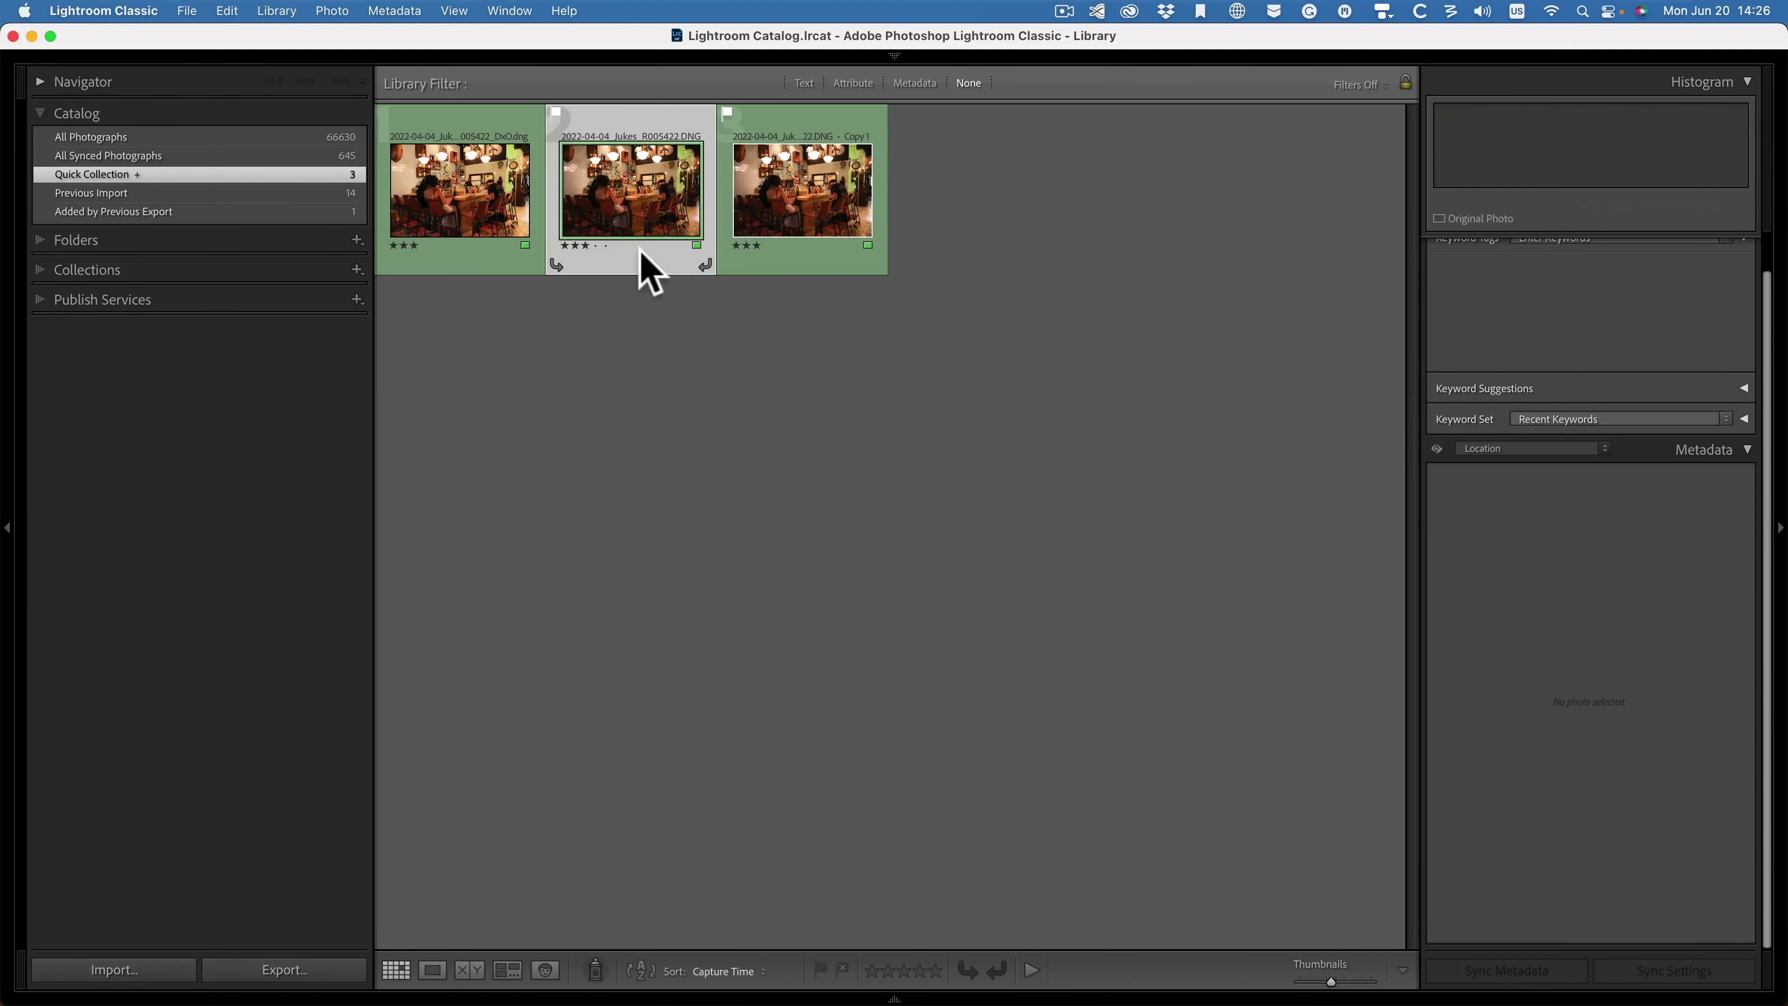
pyautogui.click(640, 252)
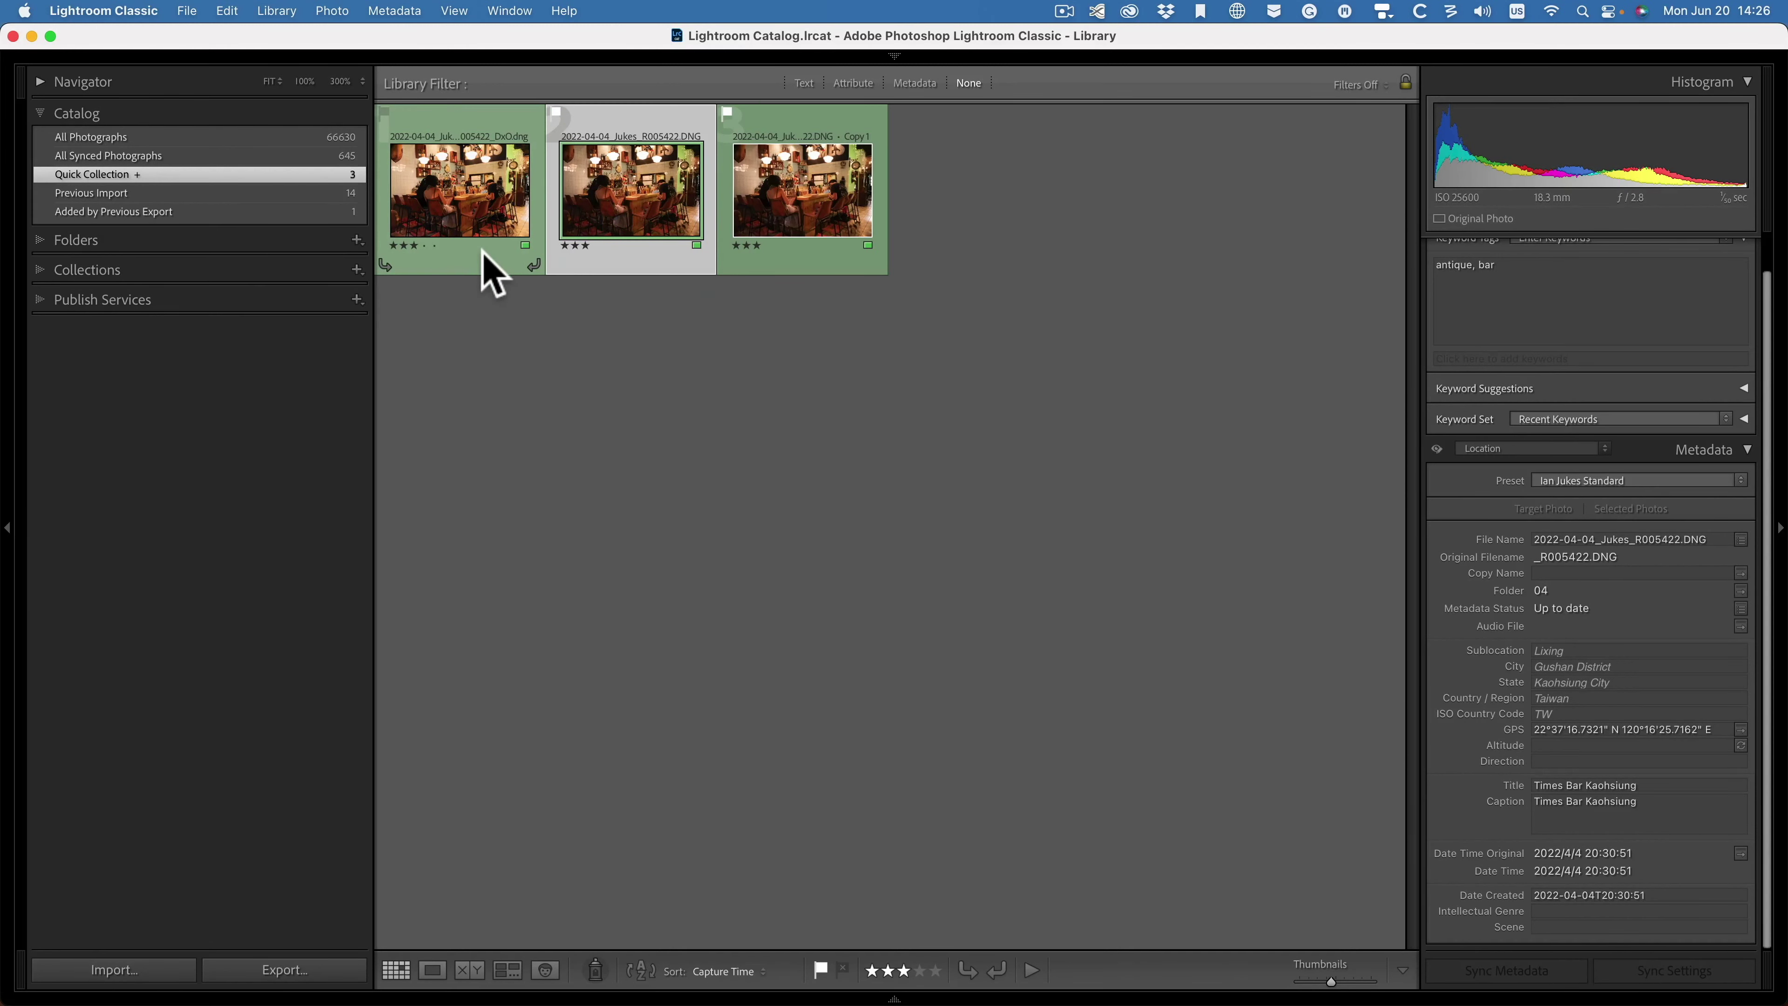
pyautogui.keyDown('super'); pyautogui.click(483, 253); pyautogui.keyUp('super')
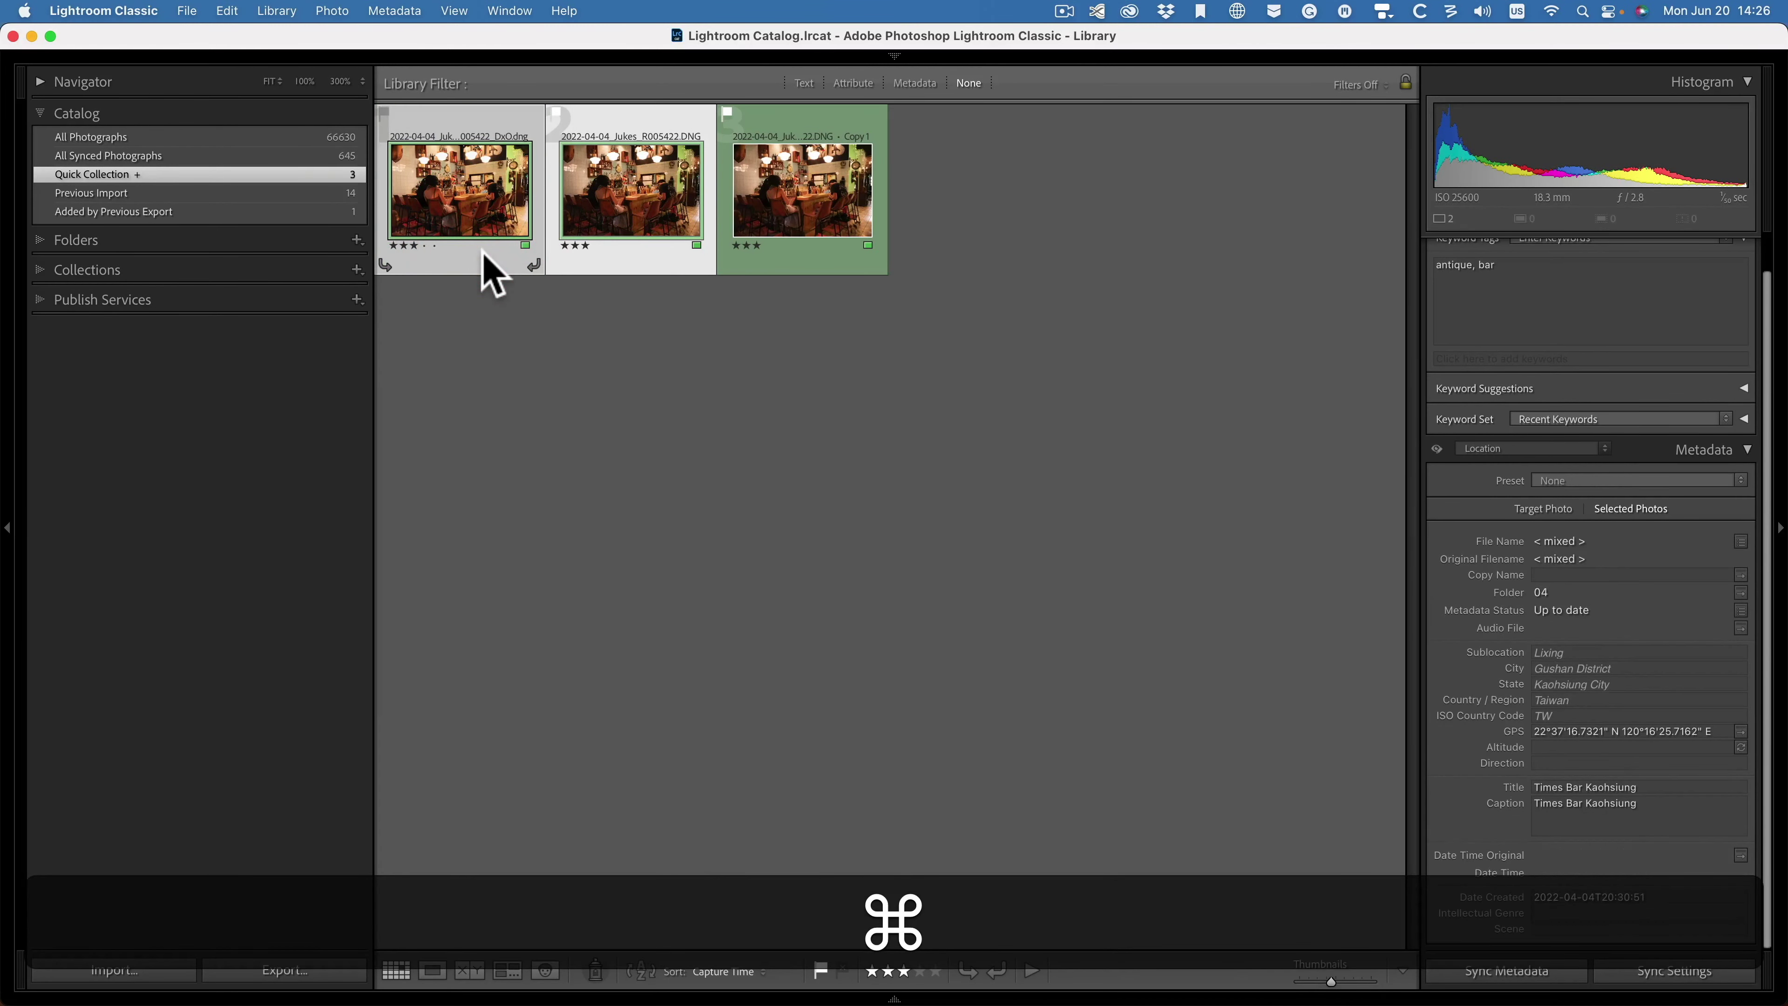
pyautogui.press('super+c')
pyautogui.press('Tab')
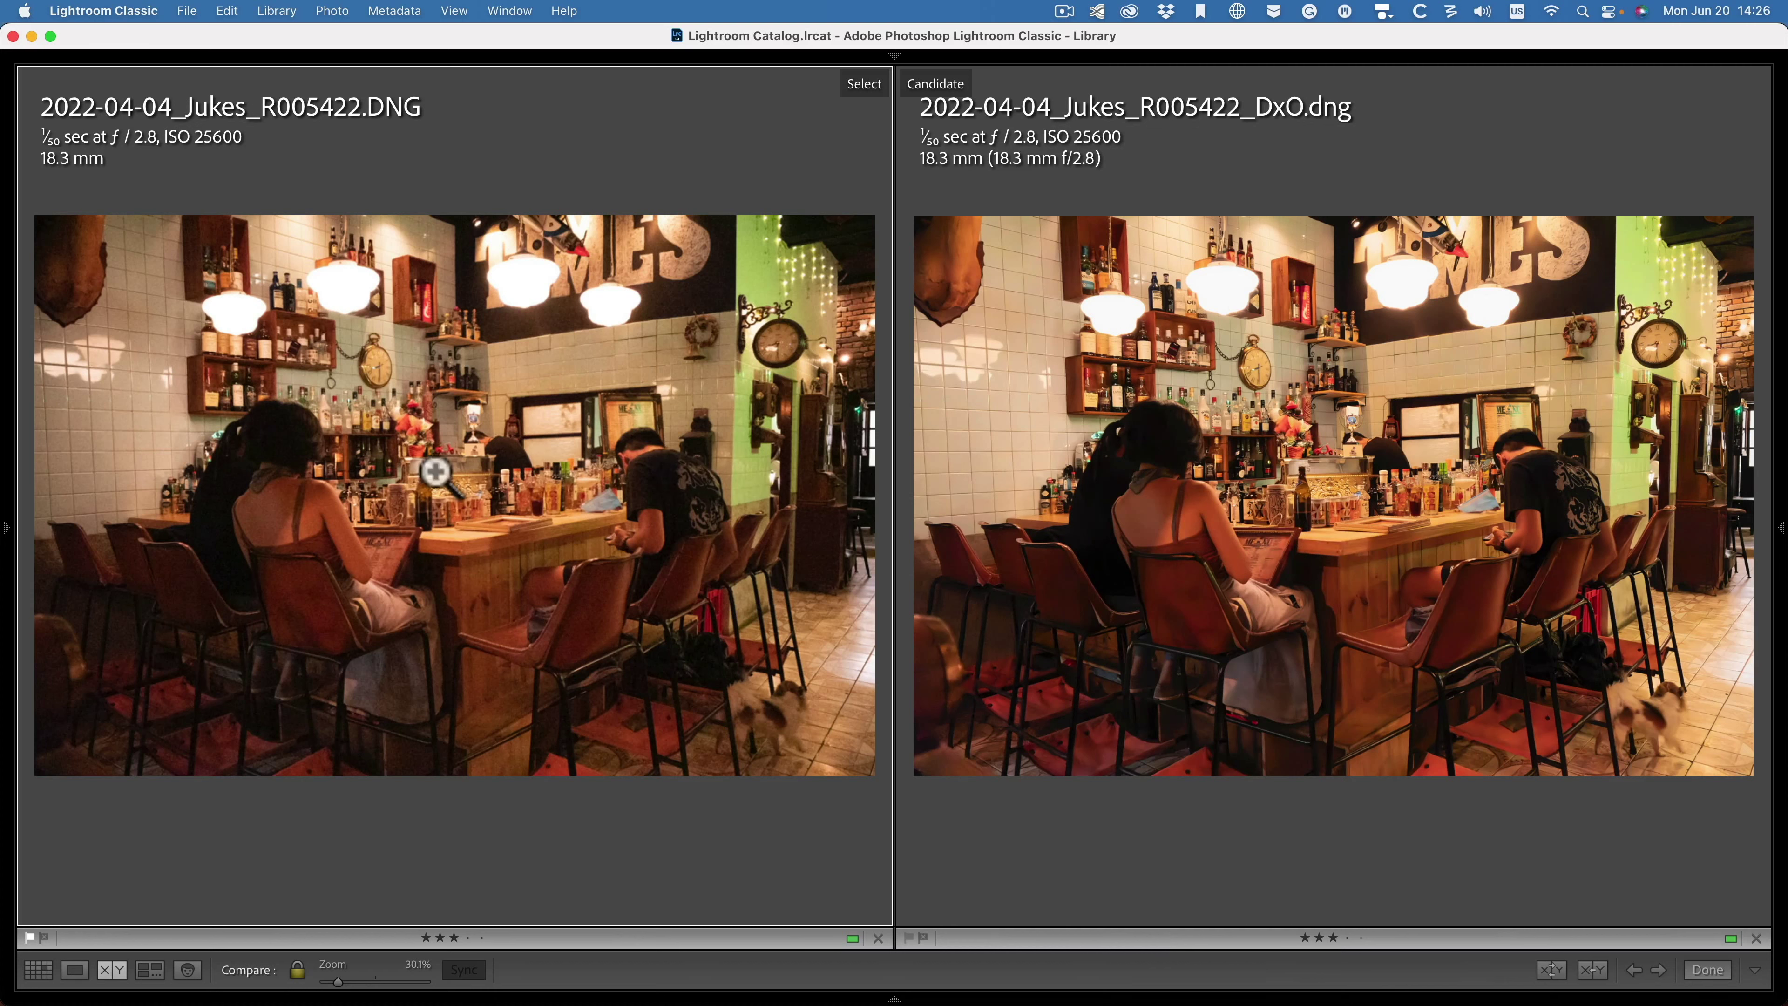
# Step: Compare both versions at 300% on the bar, wall clock and bottles
pyautogui.click(364, 520)
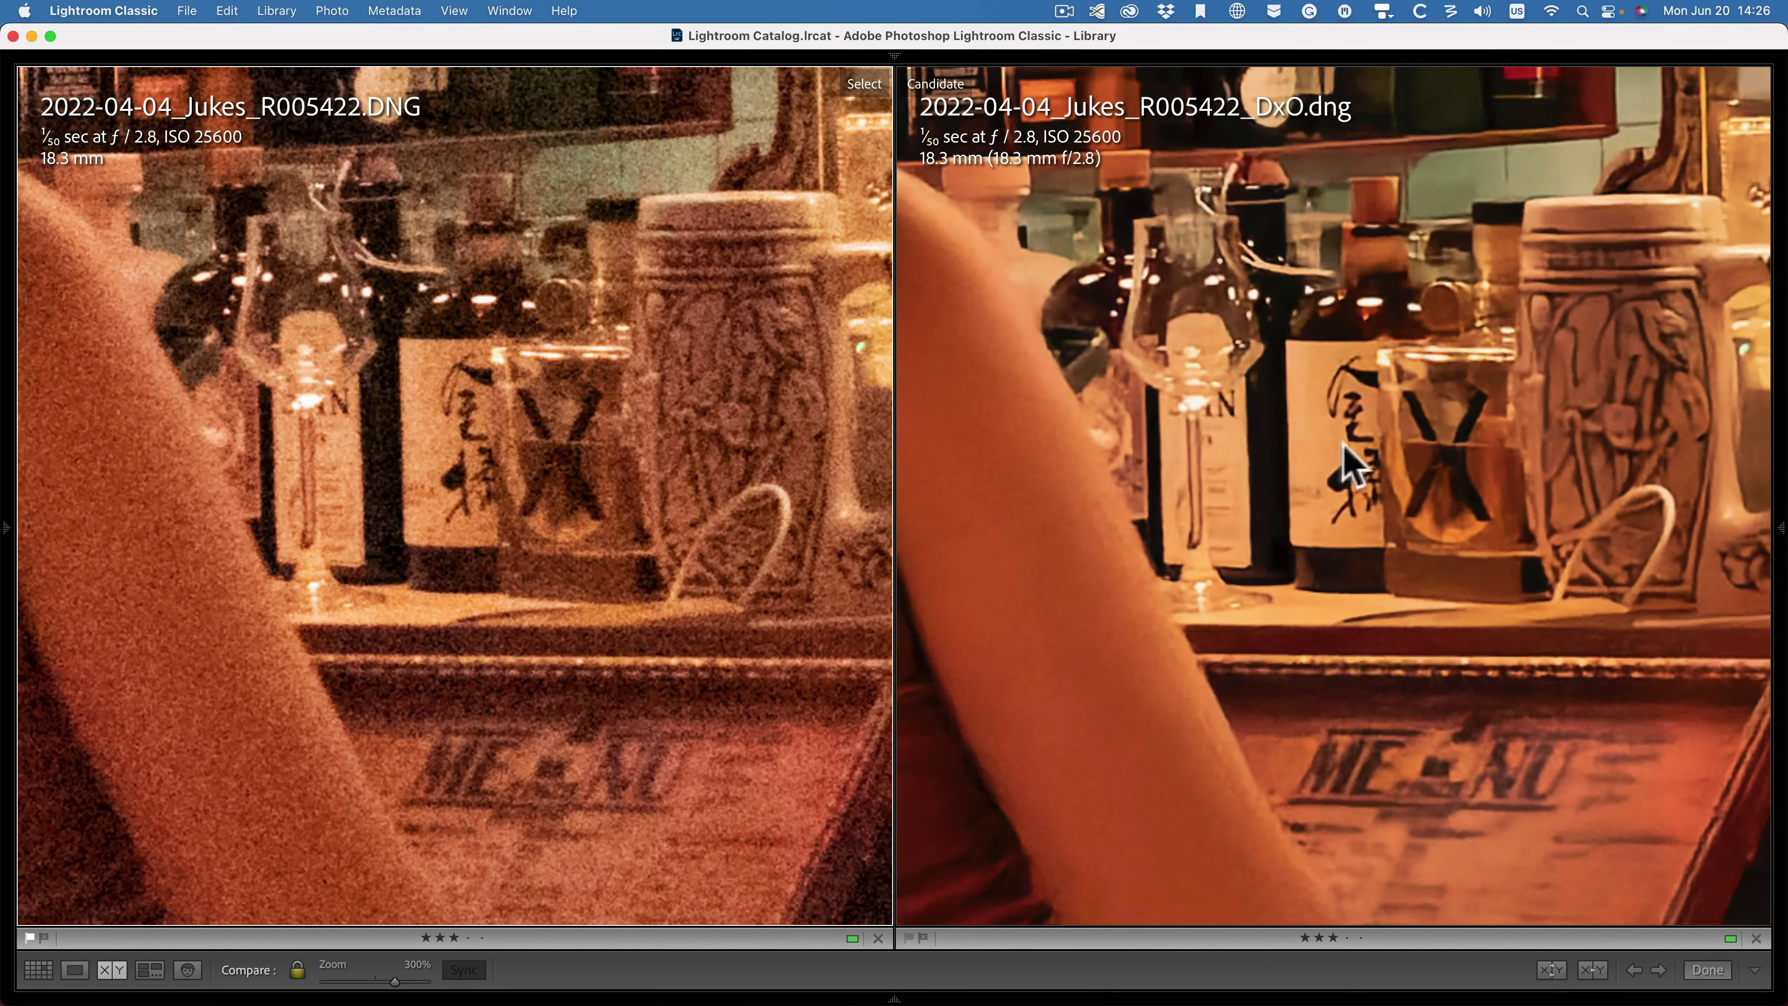
pyautogui.click(452, 548)
pyautogui.click(378, 373)
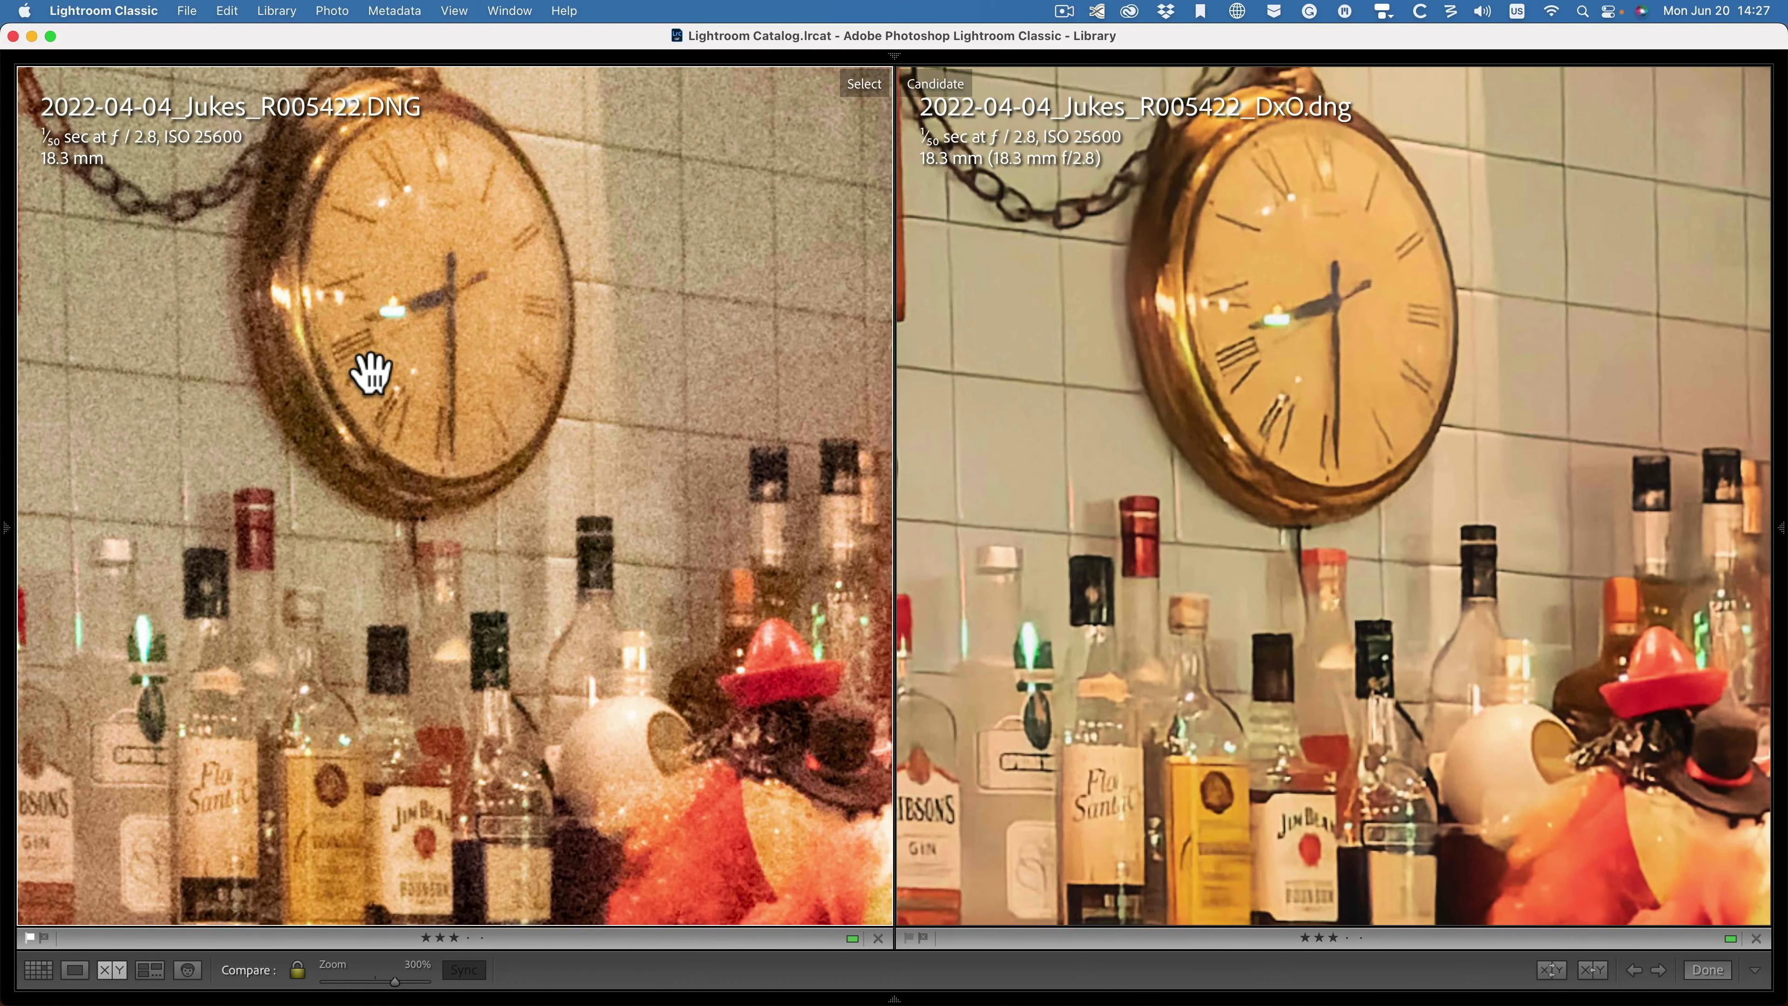
pyautogui.click(370, 372)
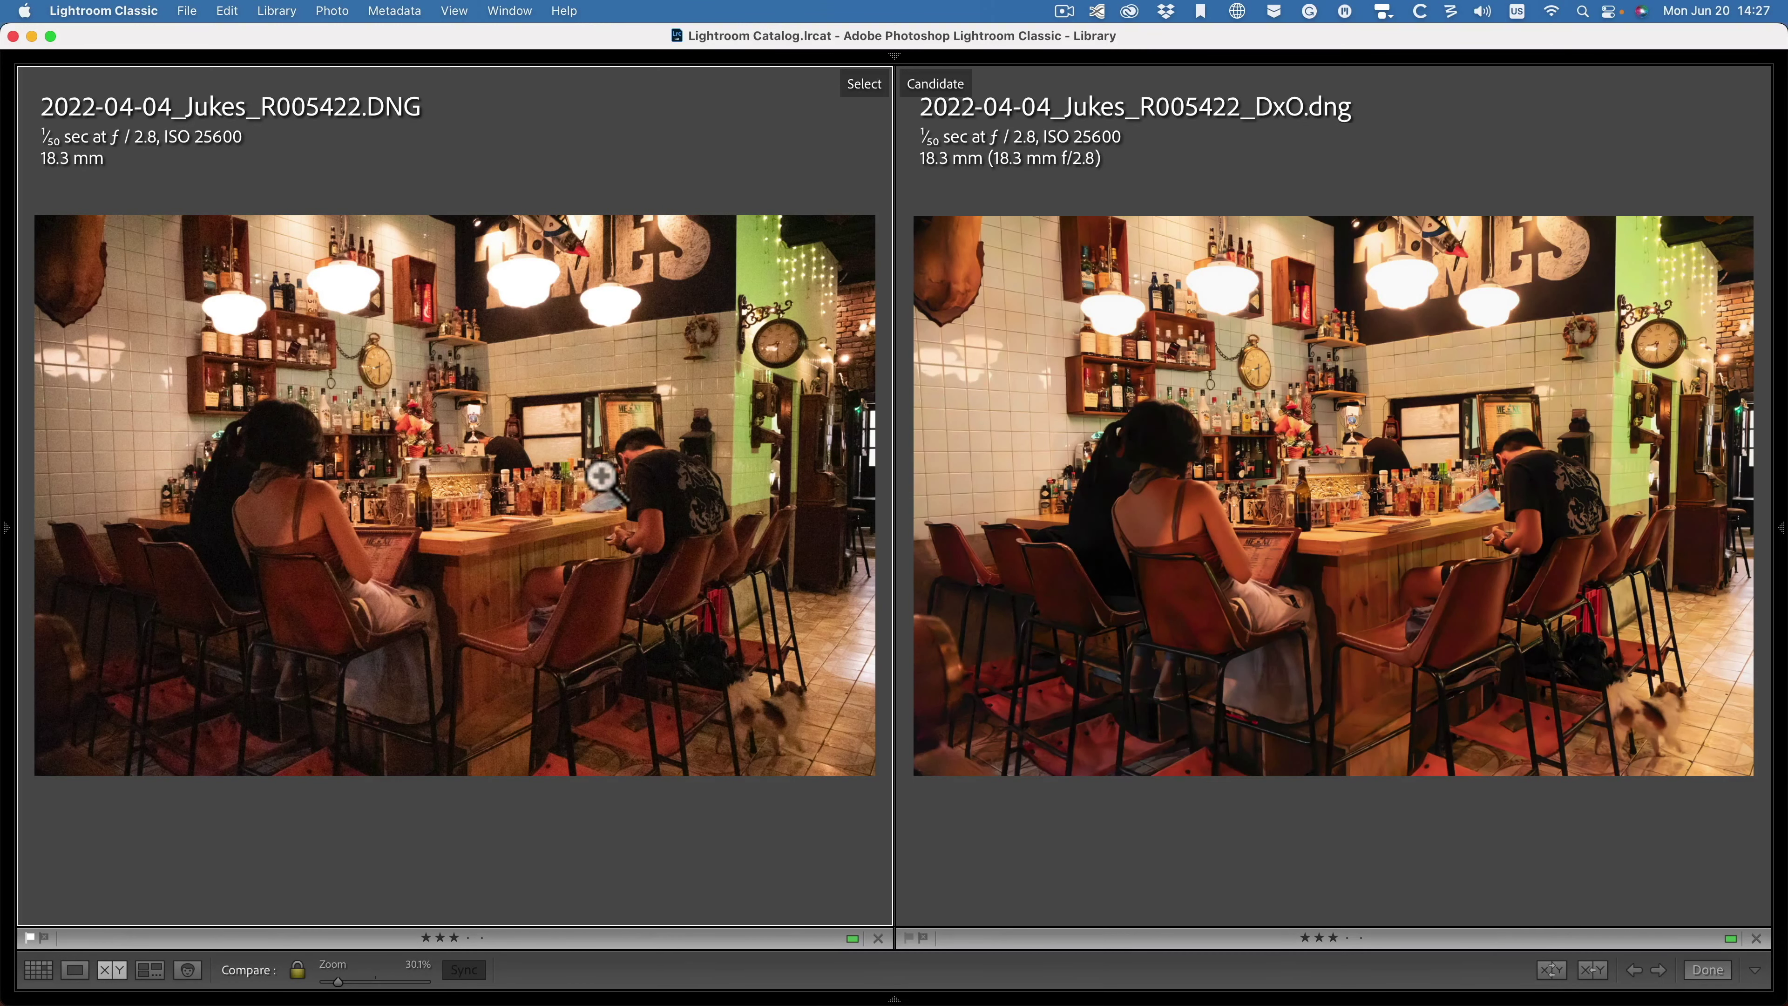
pyautogui.click(538, 502)
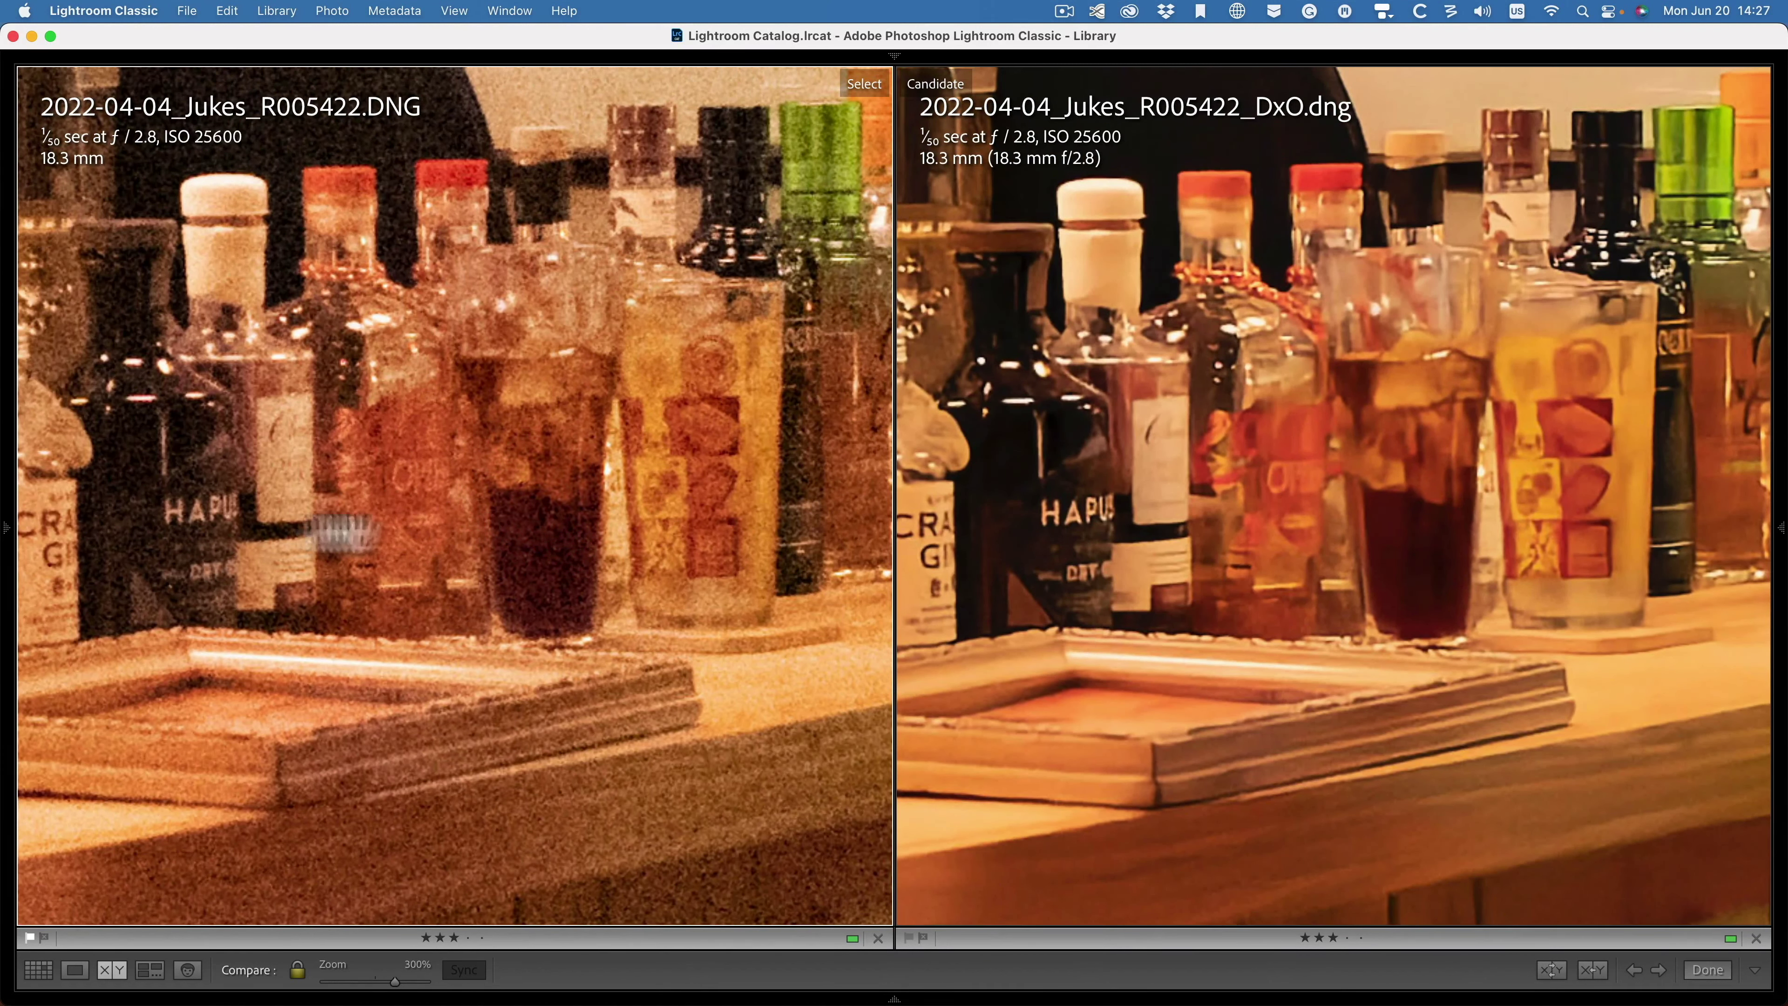
pyautogui.click(436, 586)
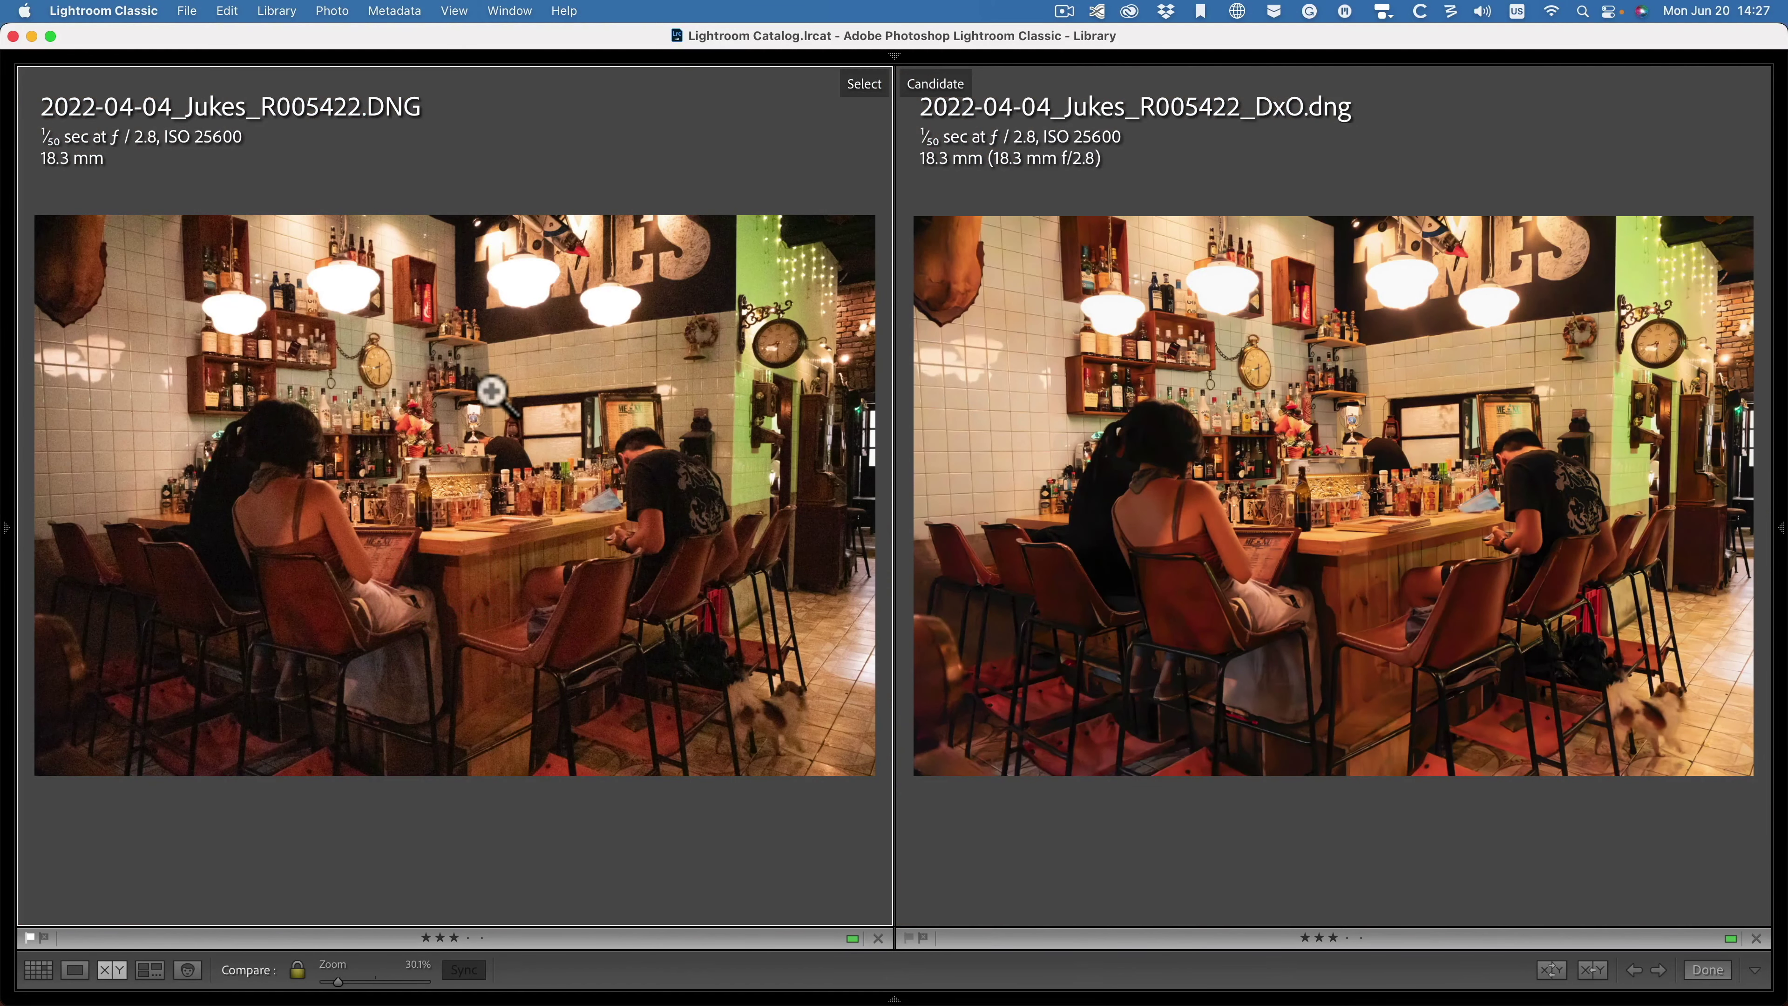
# Step: Back in the grid, select the DxO-denoised DNG together with Copy 1
pyautogui.press('Escape')
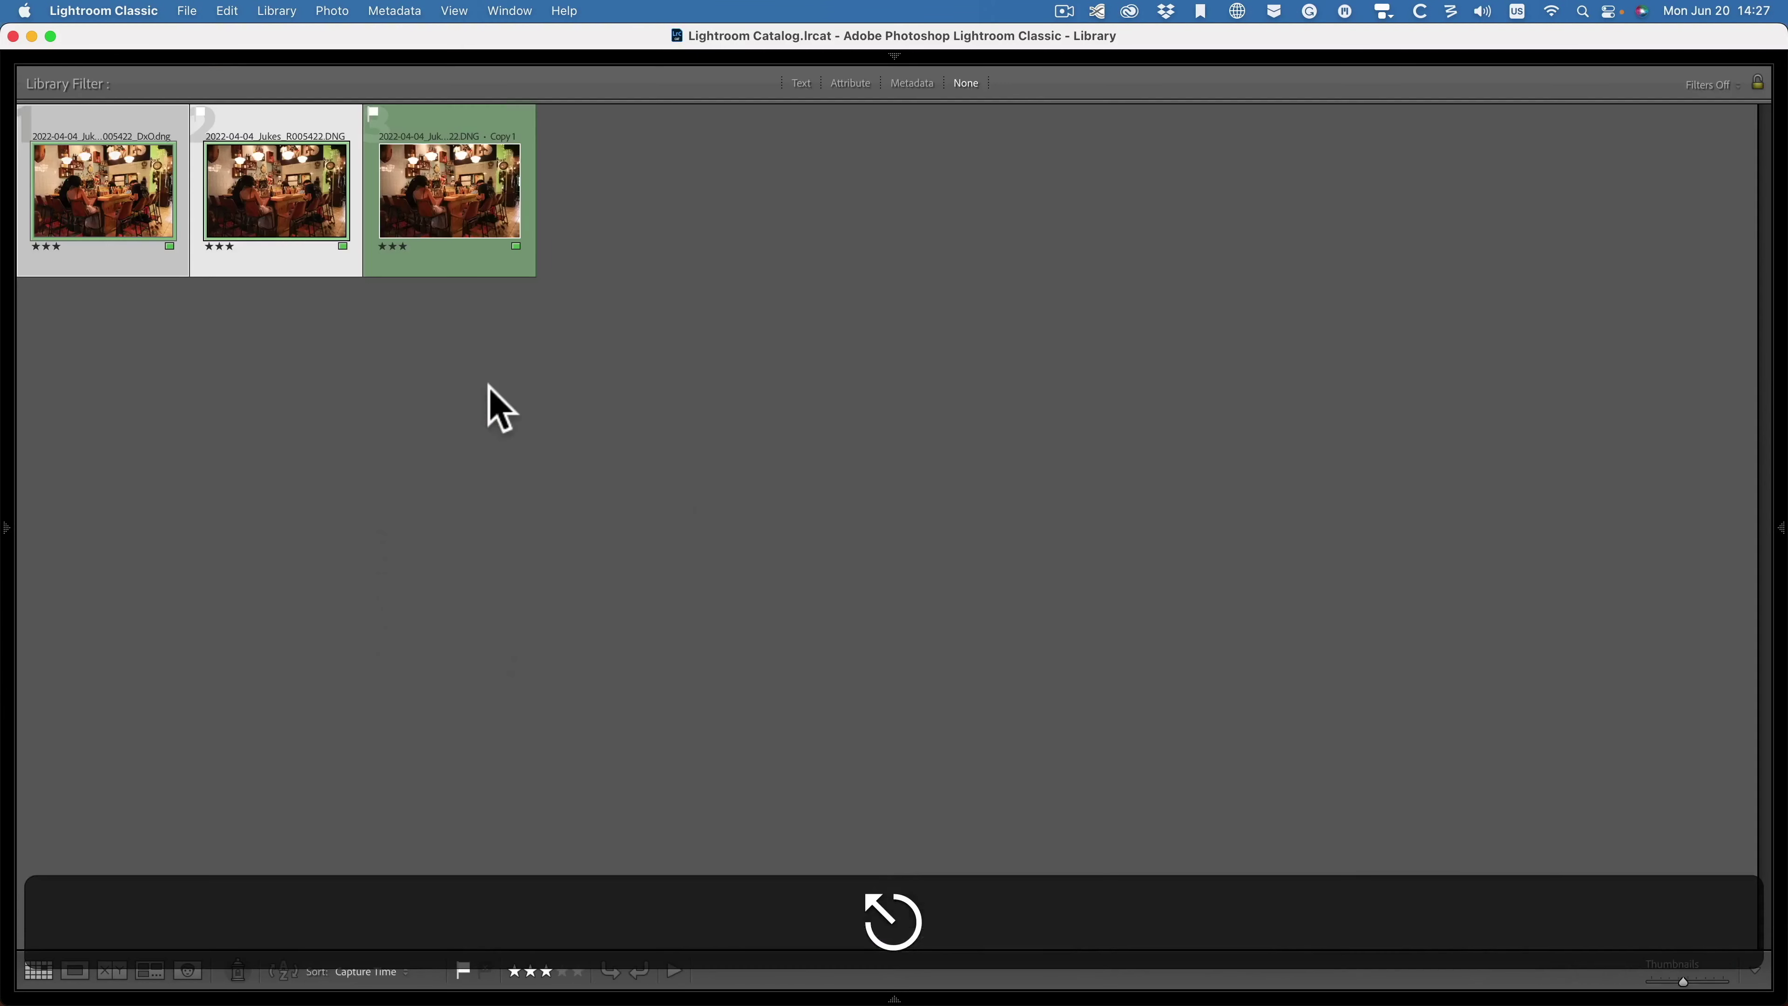
pyautogui.click(80, 342)
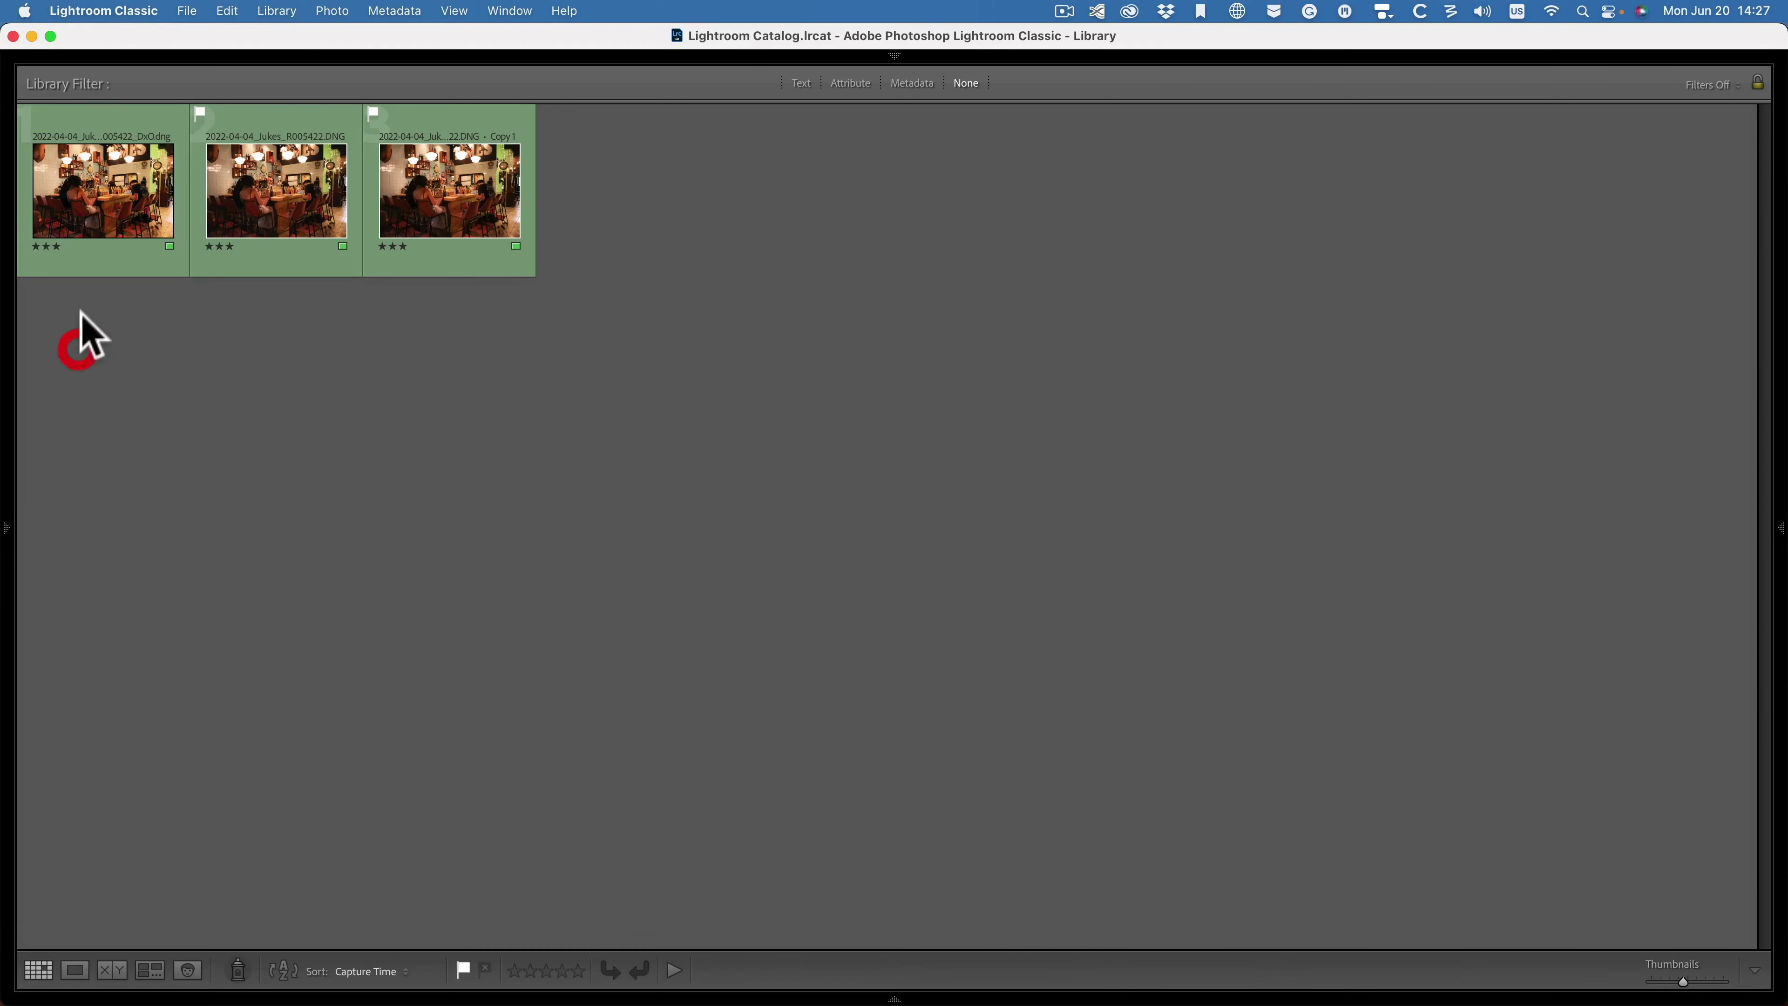
pyautogui.moveTo(89, 264); pyautogui.dragTo(446, 263)
pyautogui.keyDown('super'); pyautogui.click(446, 265); pyautogui.keyUp('super')
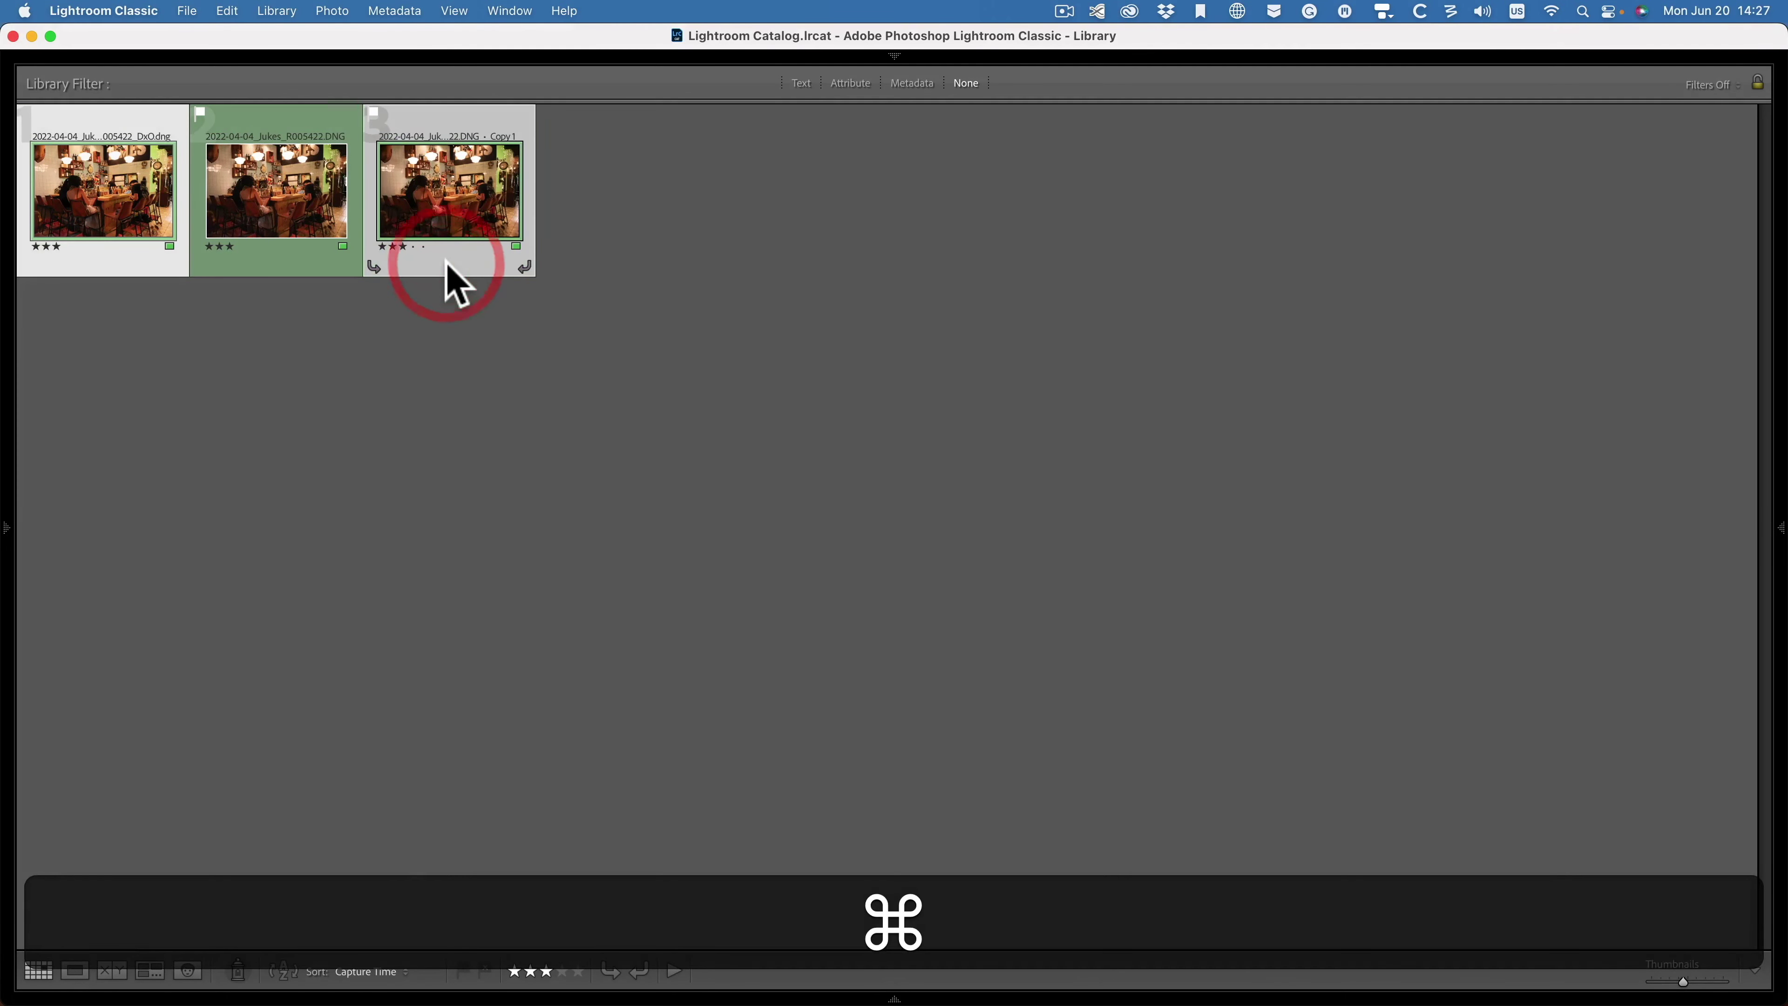
pyautogui.press('super+c')
# Step: Compare the DxO photo with Copy 1 at 300% on the bar menu, then return to the grid
pyautogui.press('c')
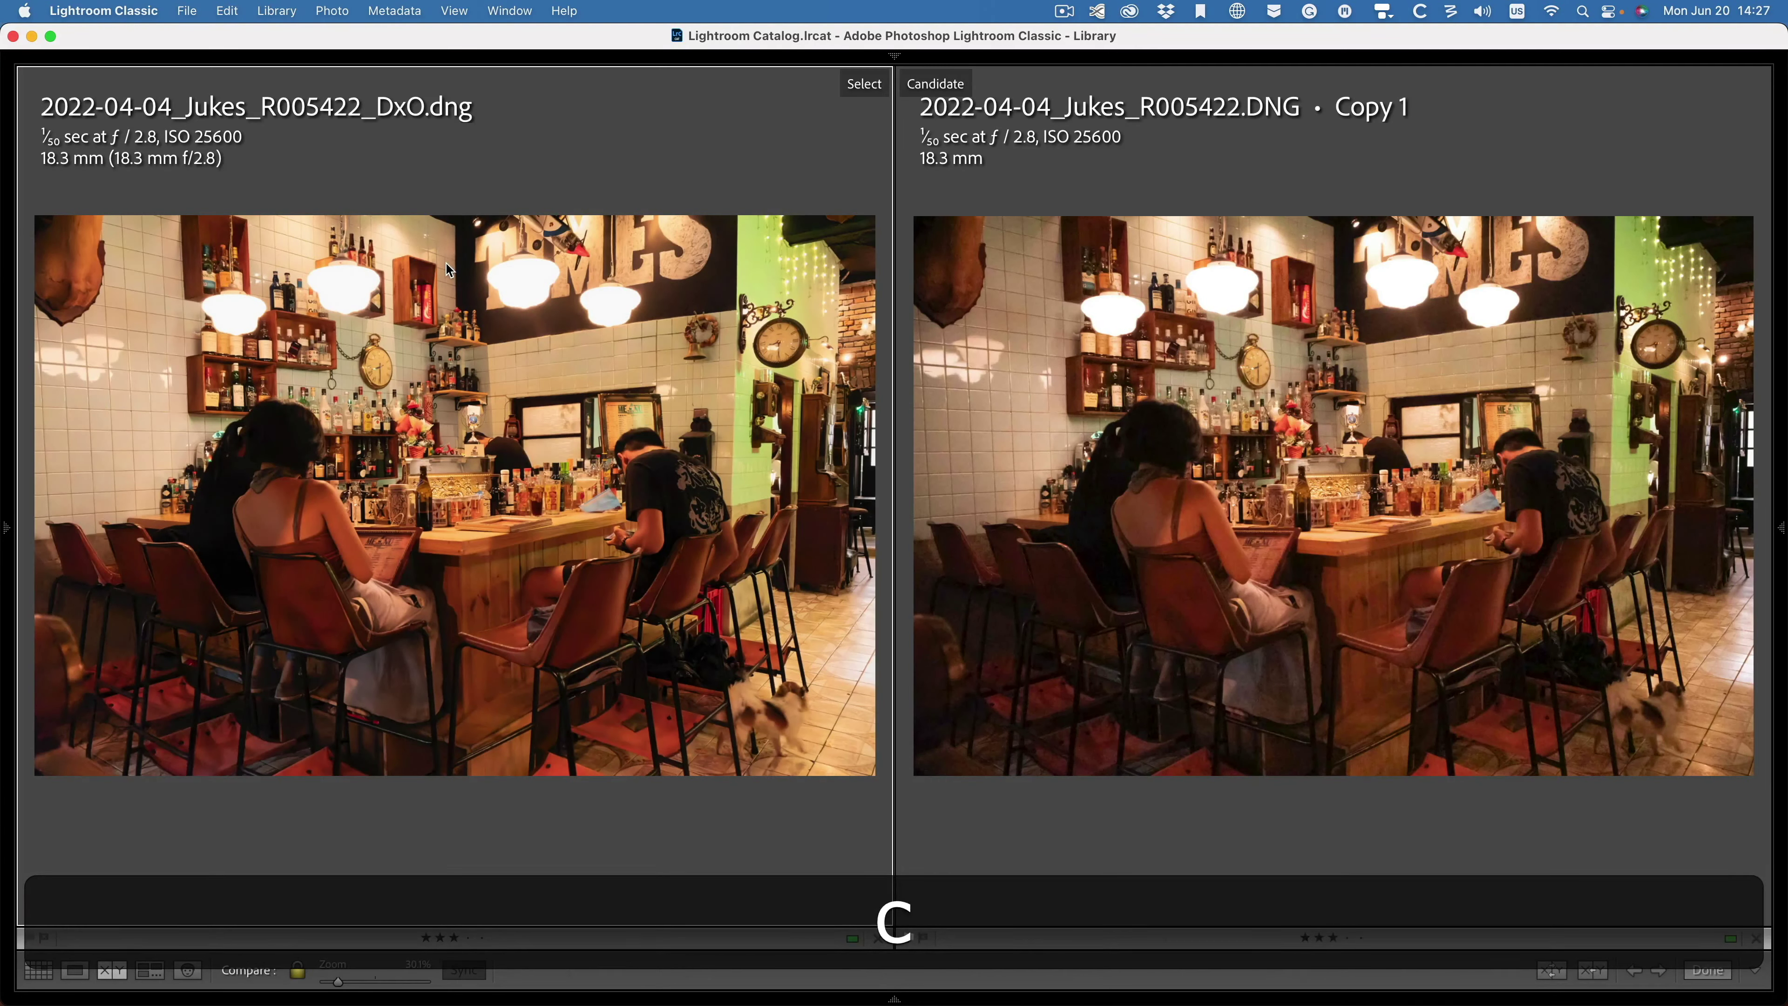
pyautogui.click(352, 527)
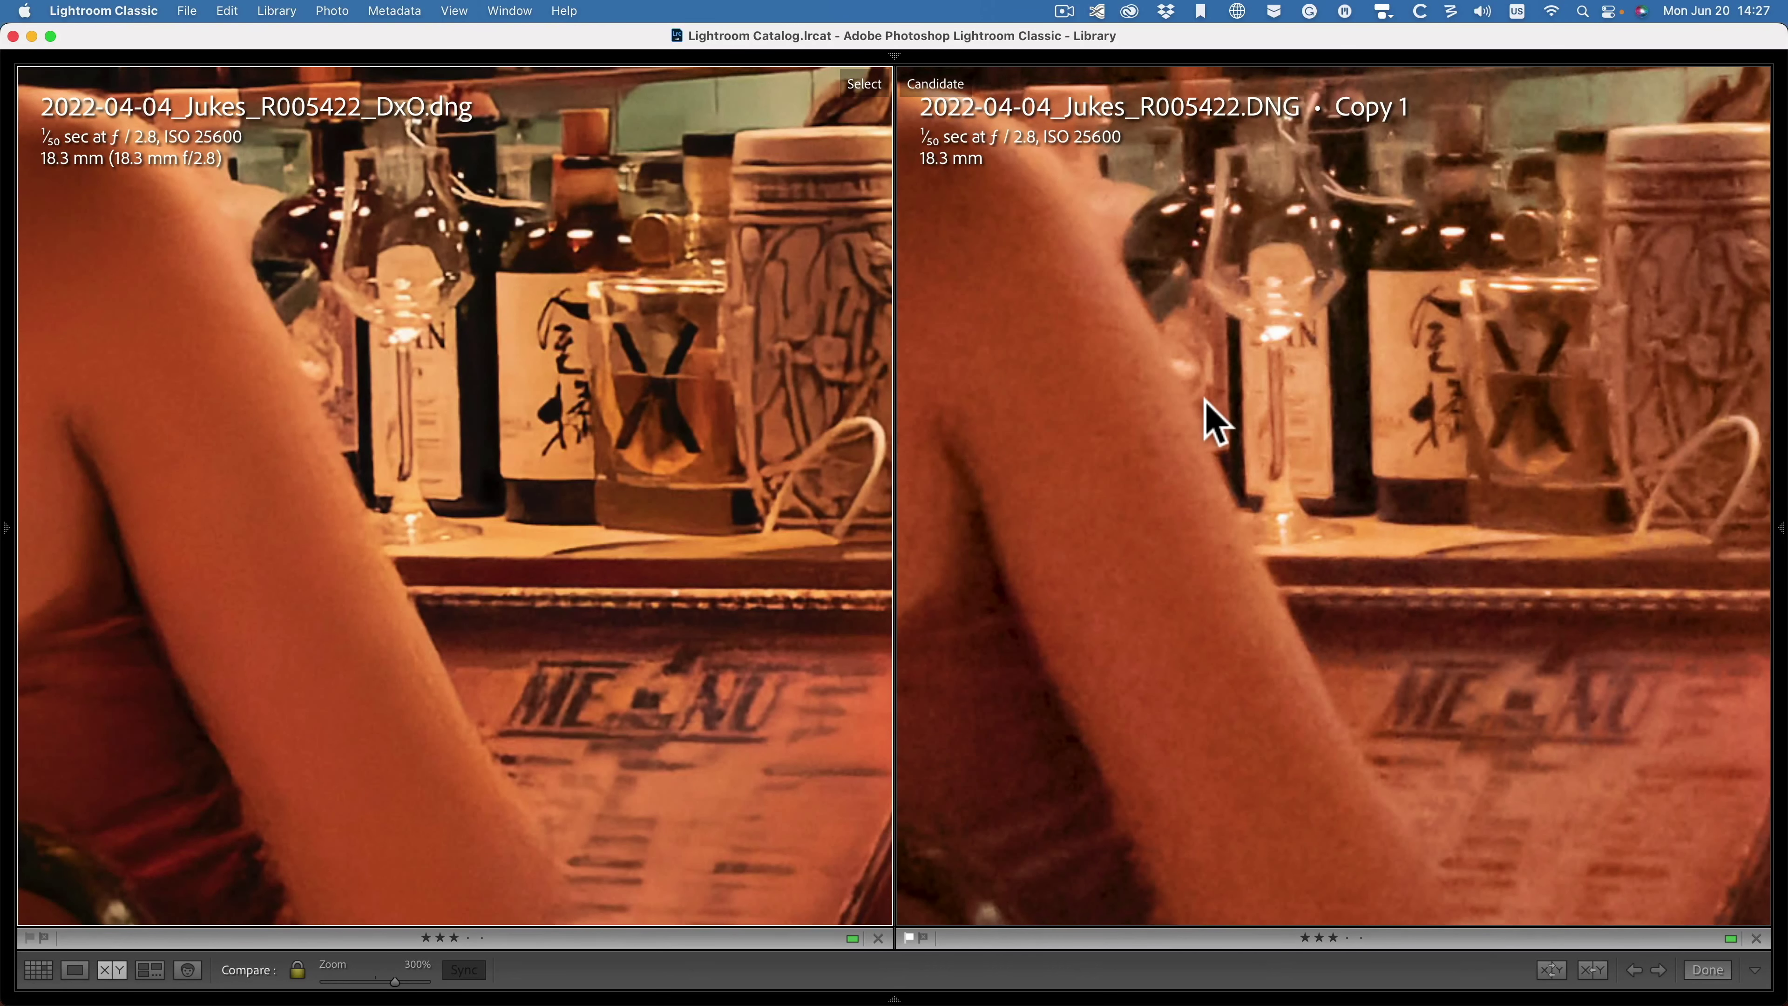
pyautogui.moveTo(1198, 463); pyautogui.dragTo(1150, 310)
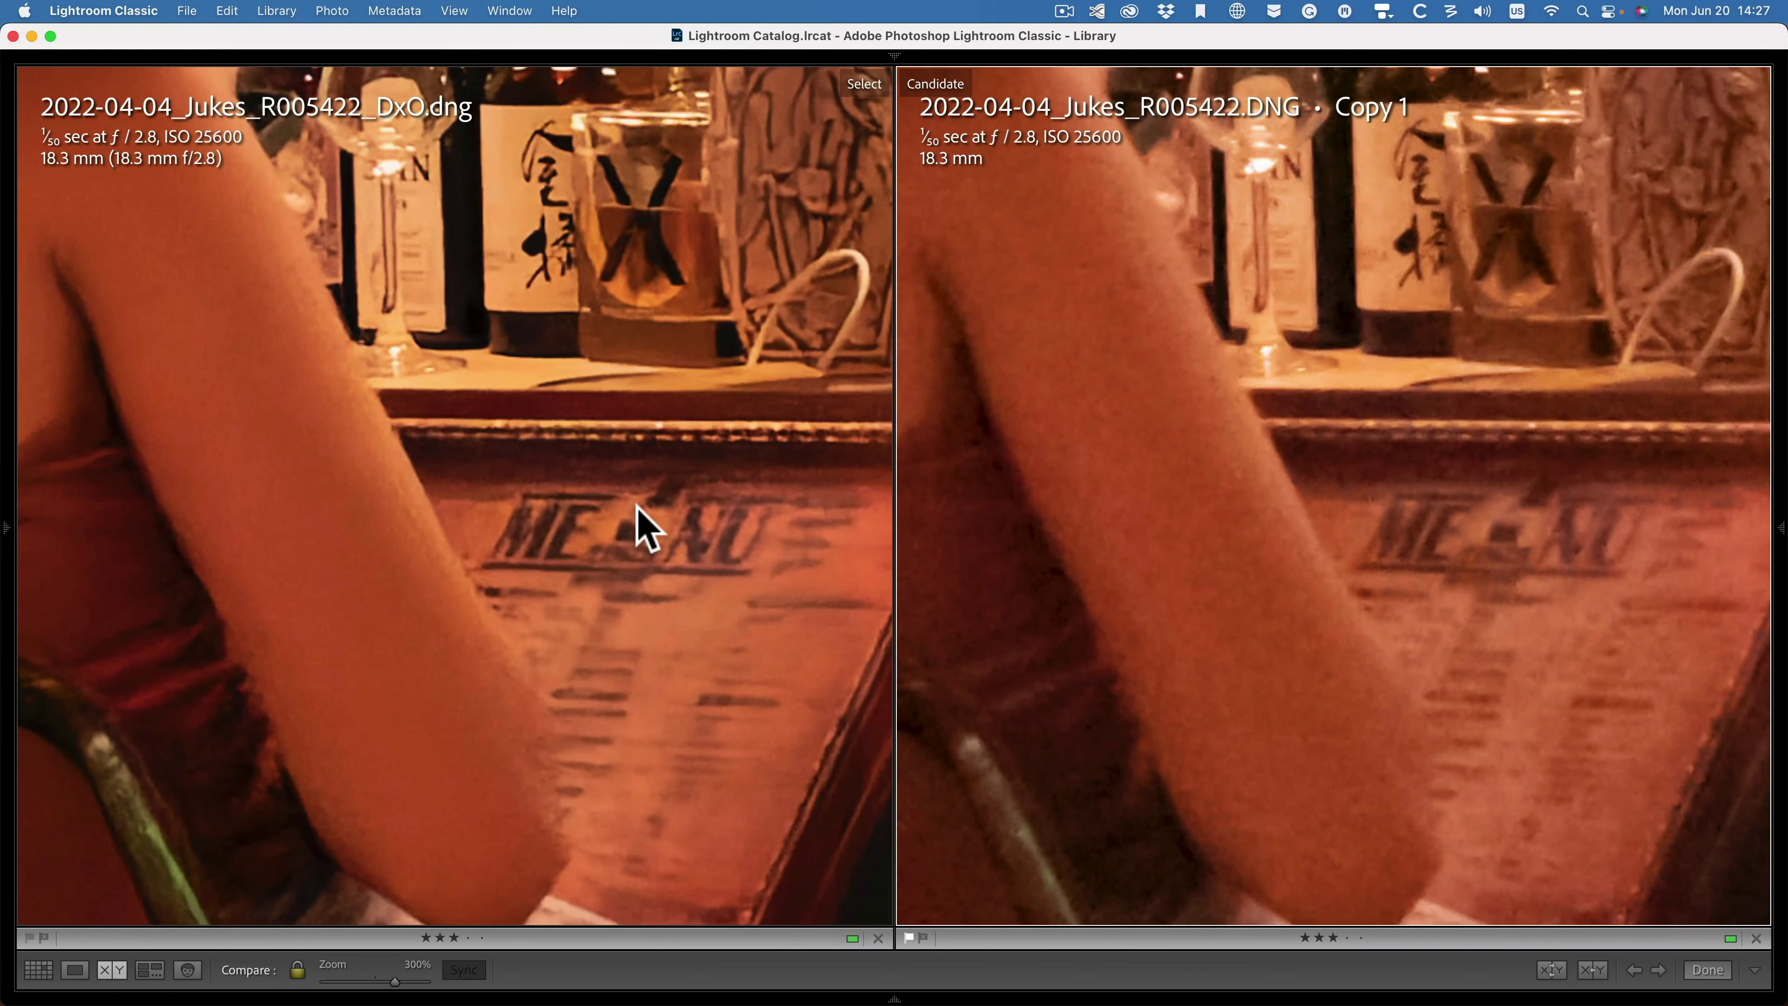
pyautogui.press('g')
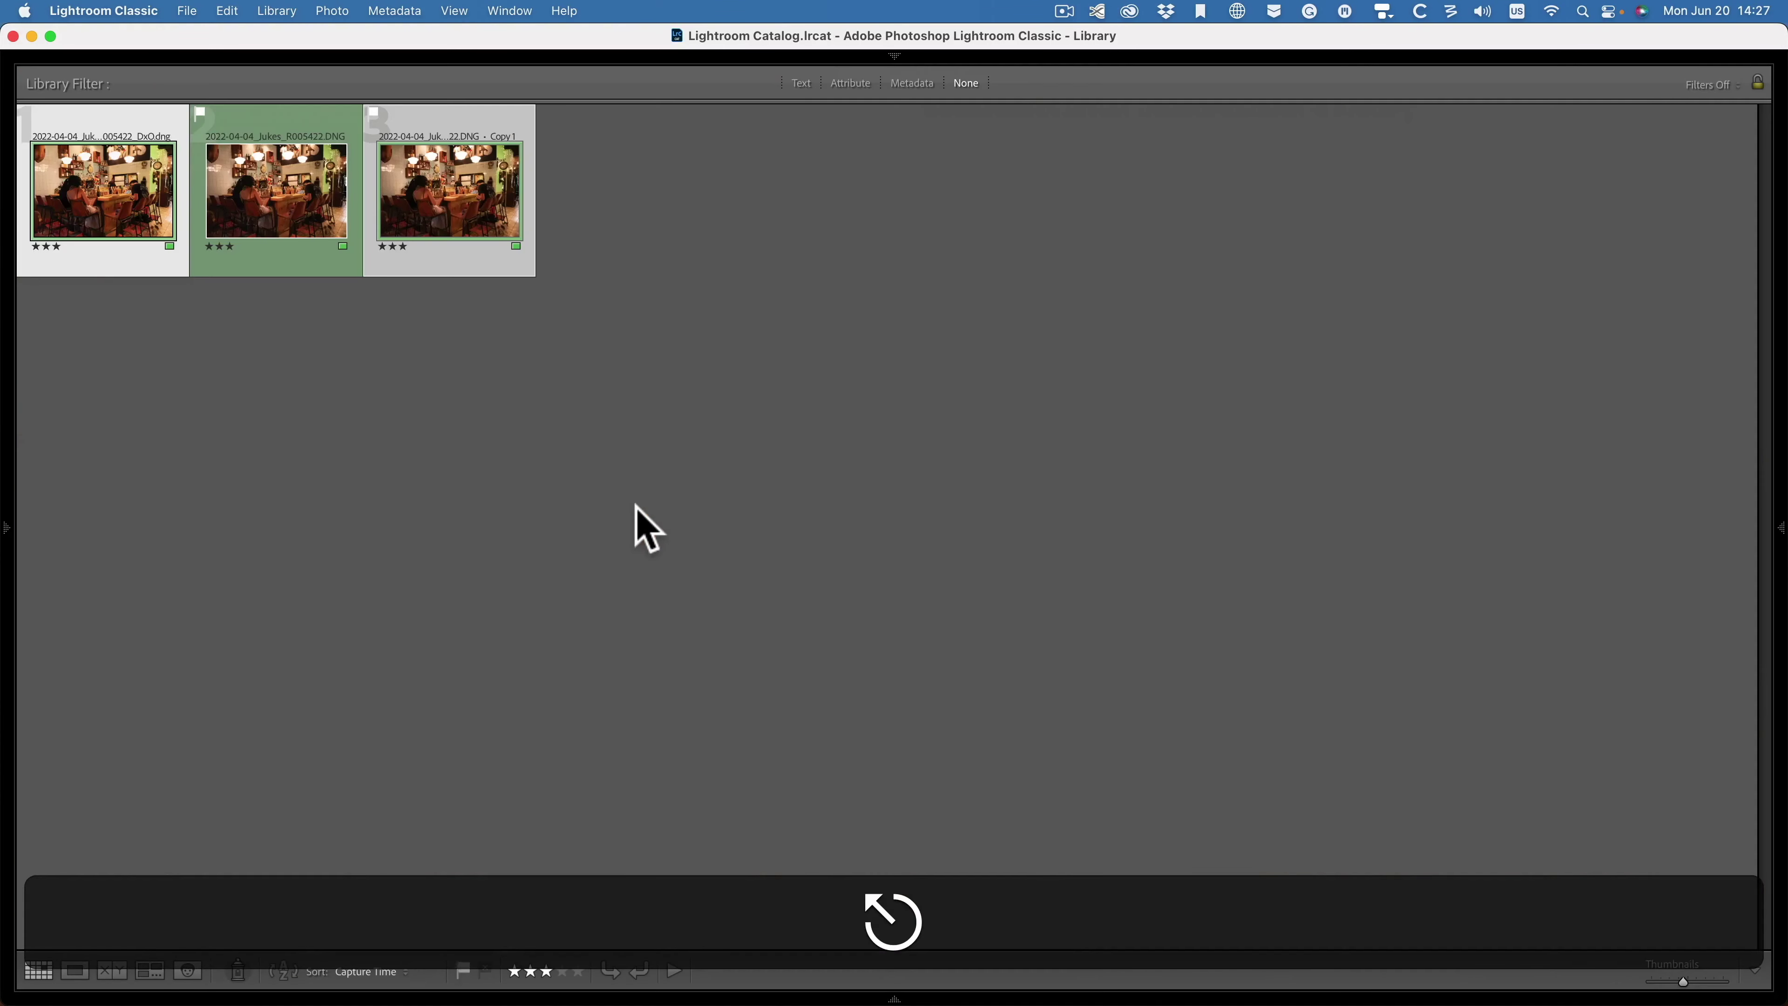
# Step: Open the DxO.dng large and send it to Topaz Sharpen AI with Edit In
pyautogui.doubleClick(121, 213)
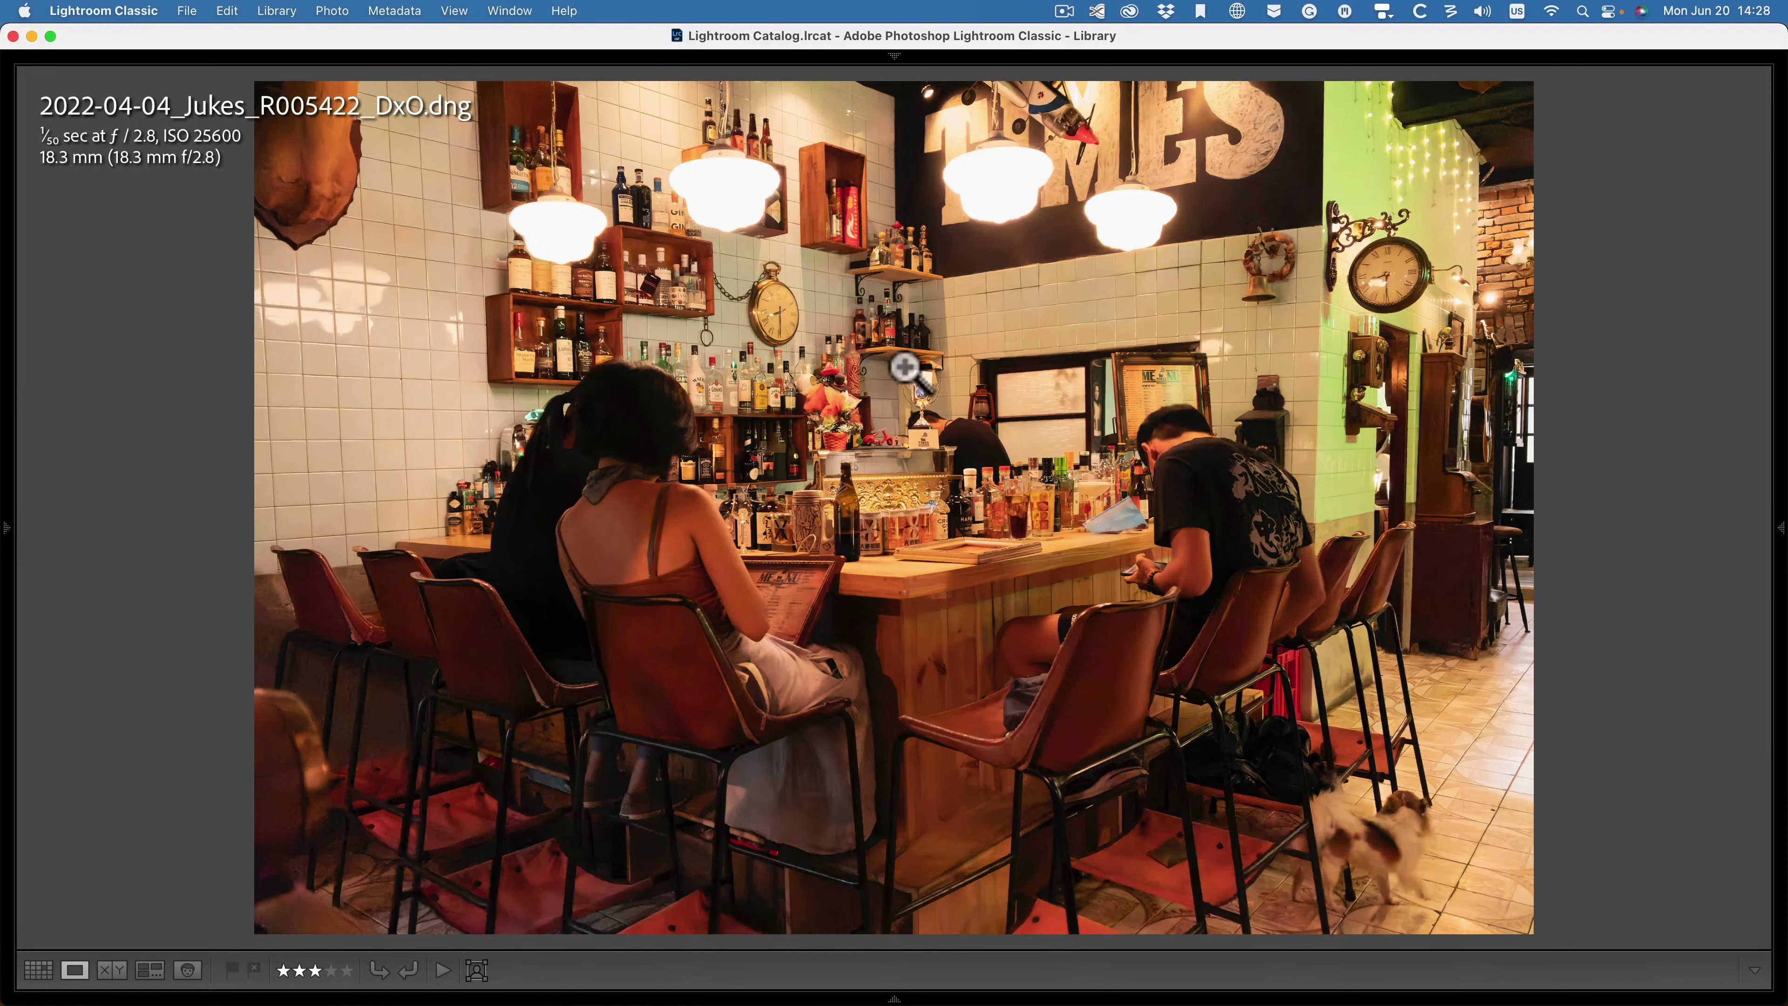
pyautogui.rightClick(882, 433)
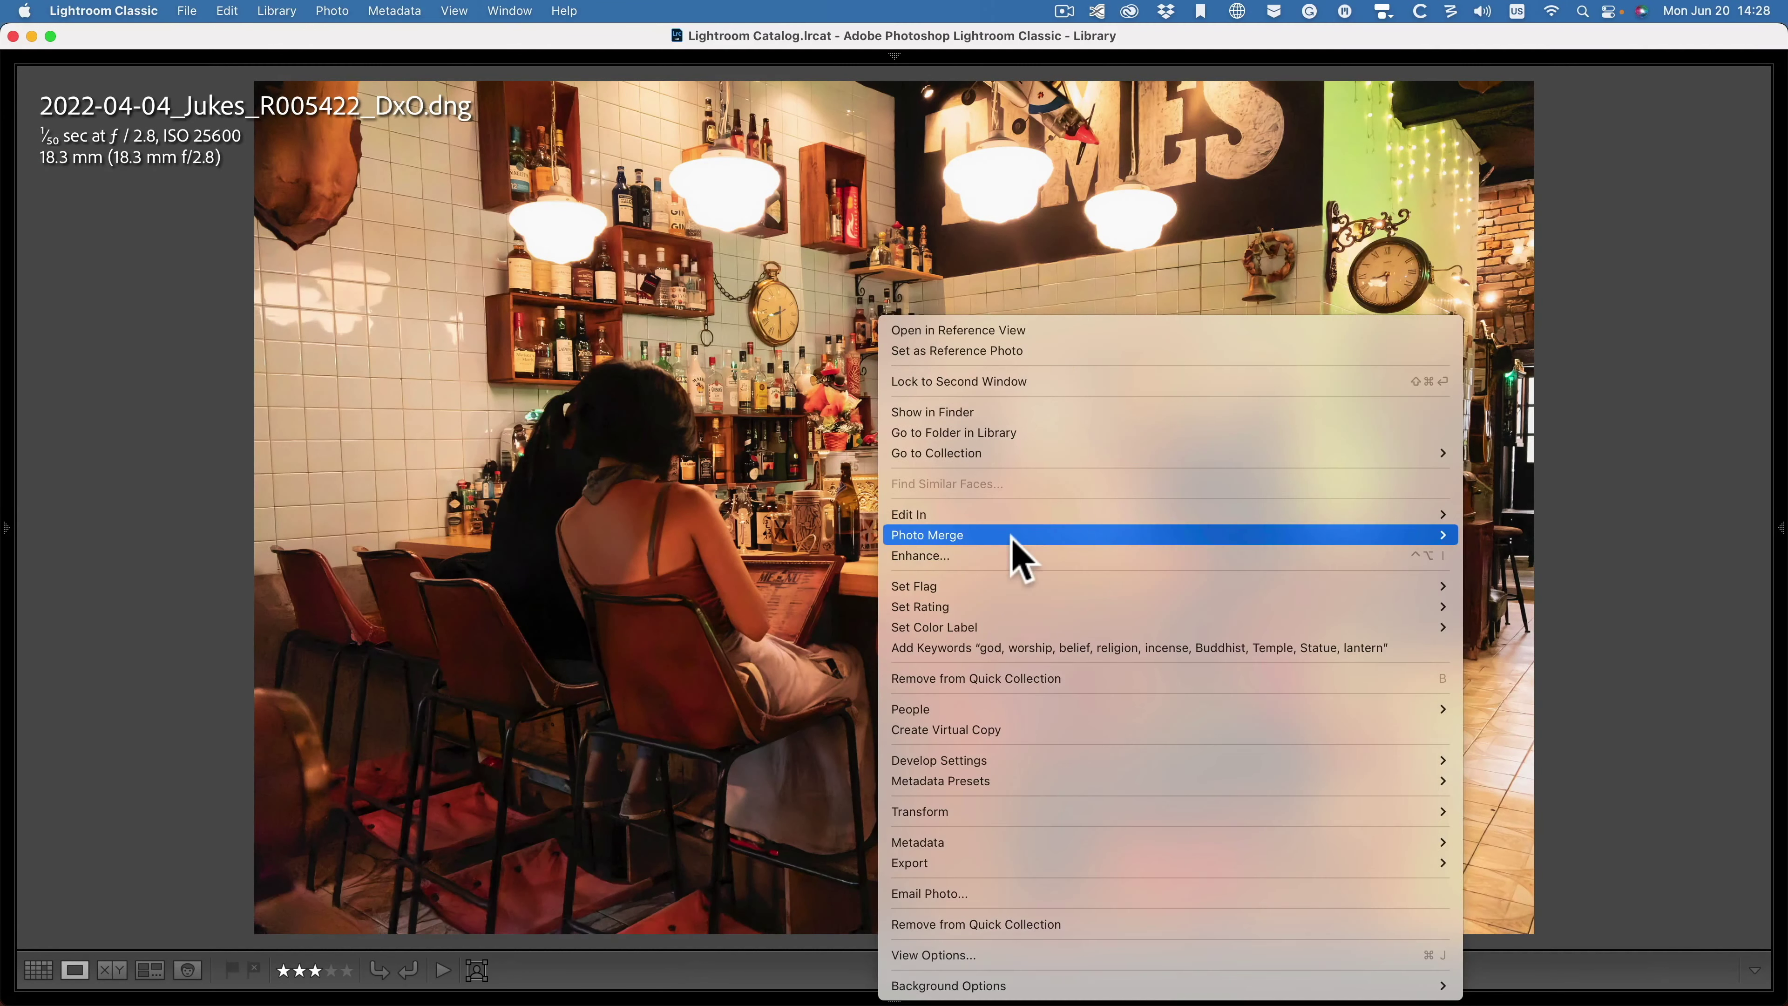
pyautogui.moveTo(1342, 520)
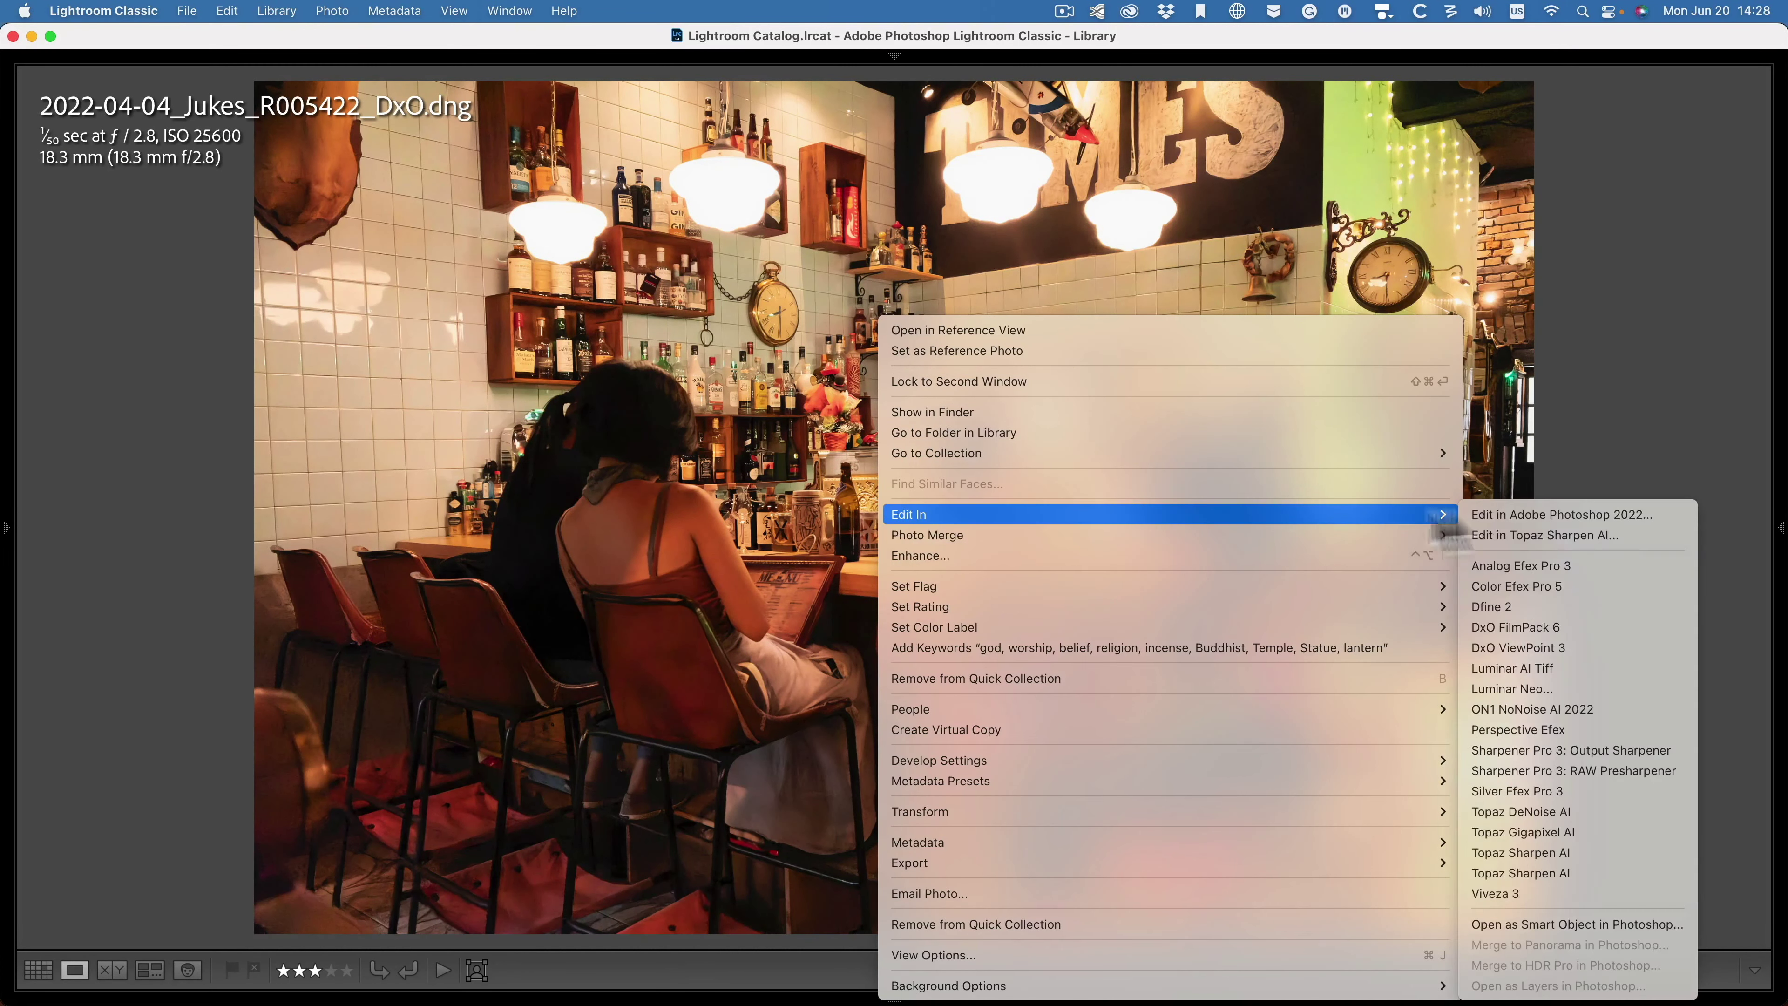
pyautogui.click(1559, 872)
pyautogui.click(1028, 634)
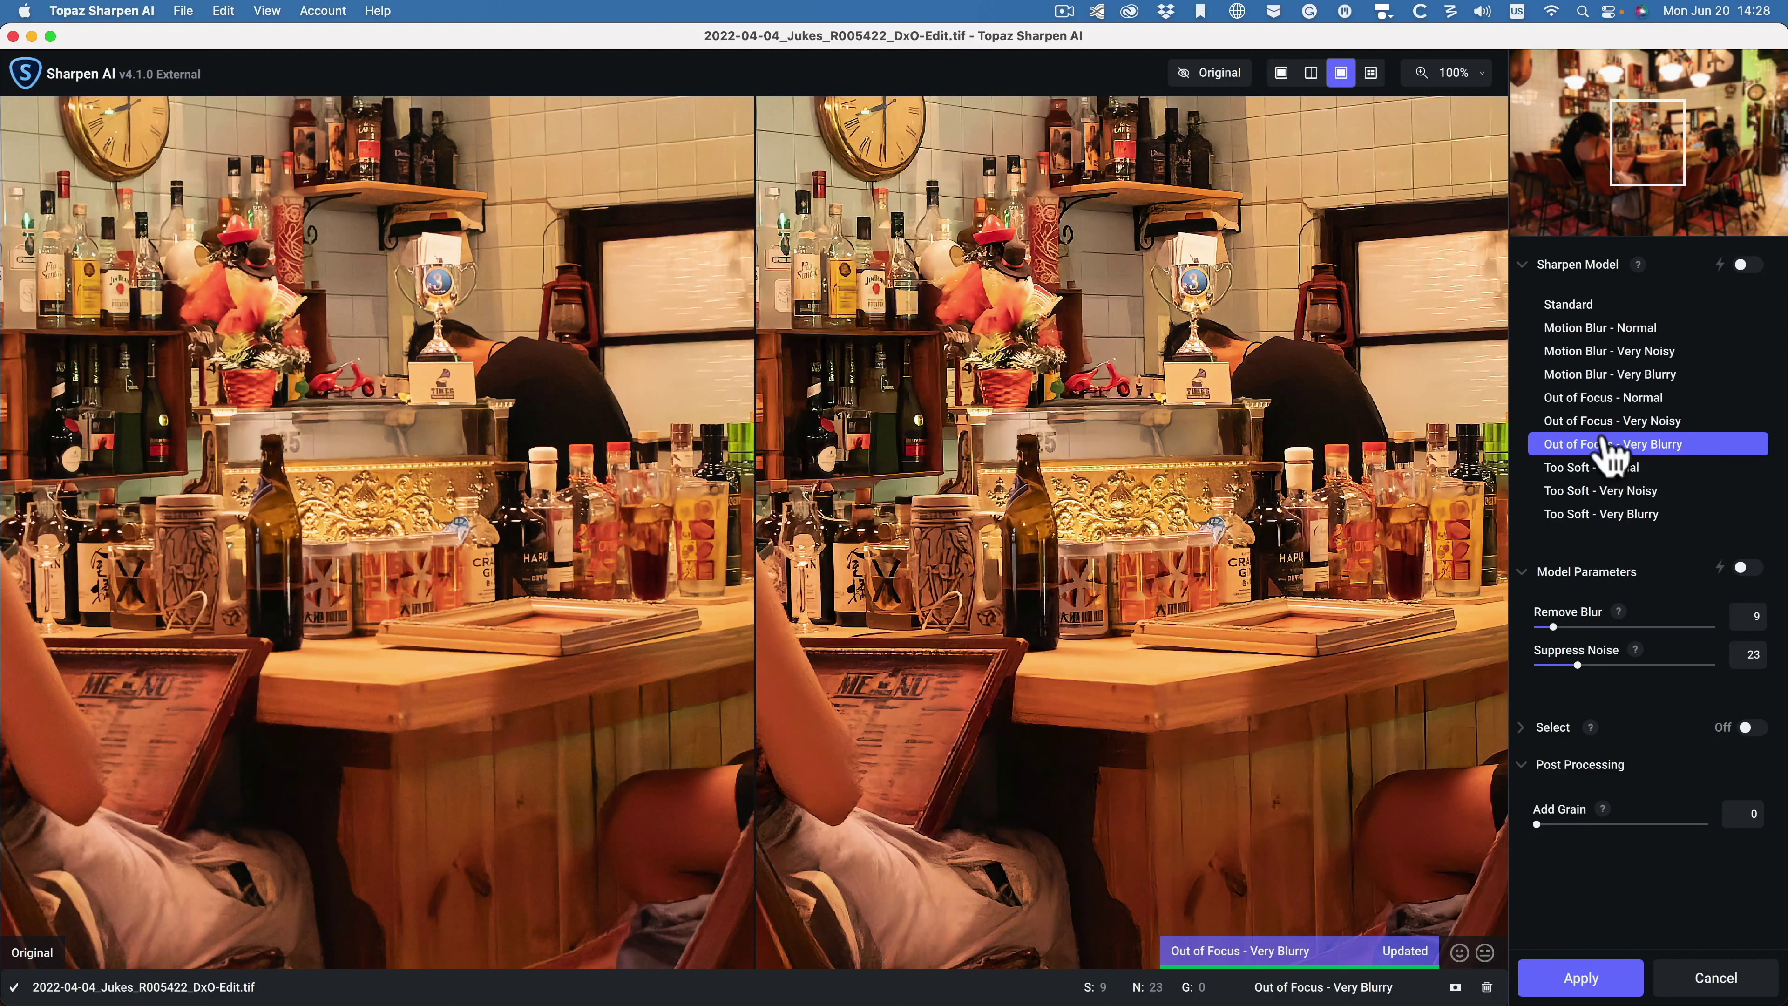
# Step: Use the Out of Focus - Very Noisy model, check the split view, and apply the sharpening
pyautogui.click(1593, 423)
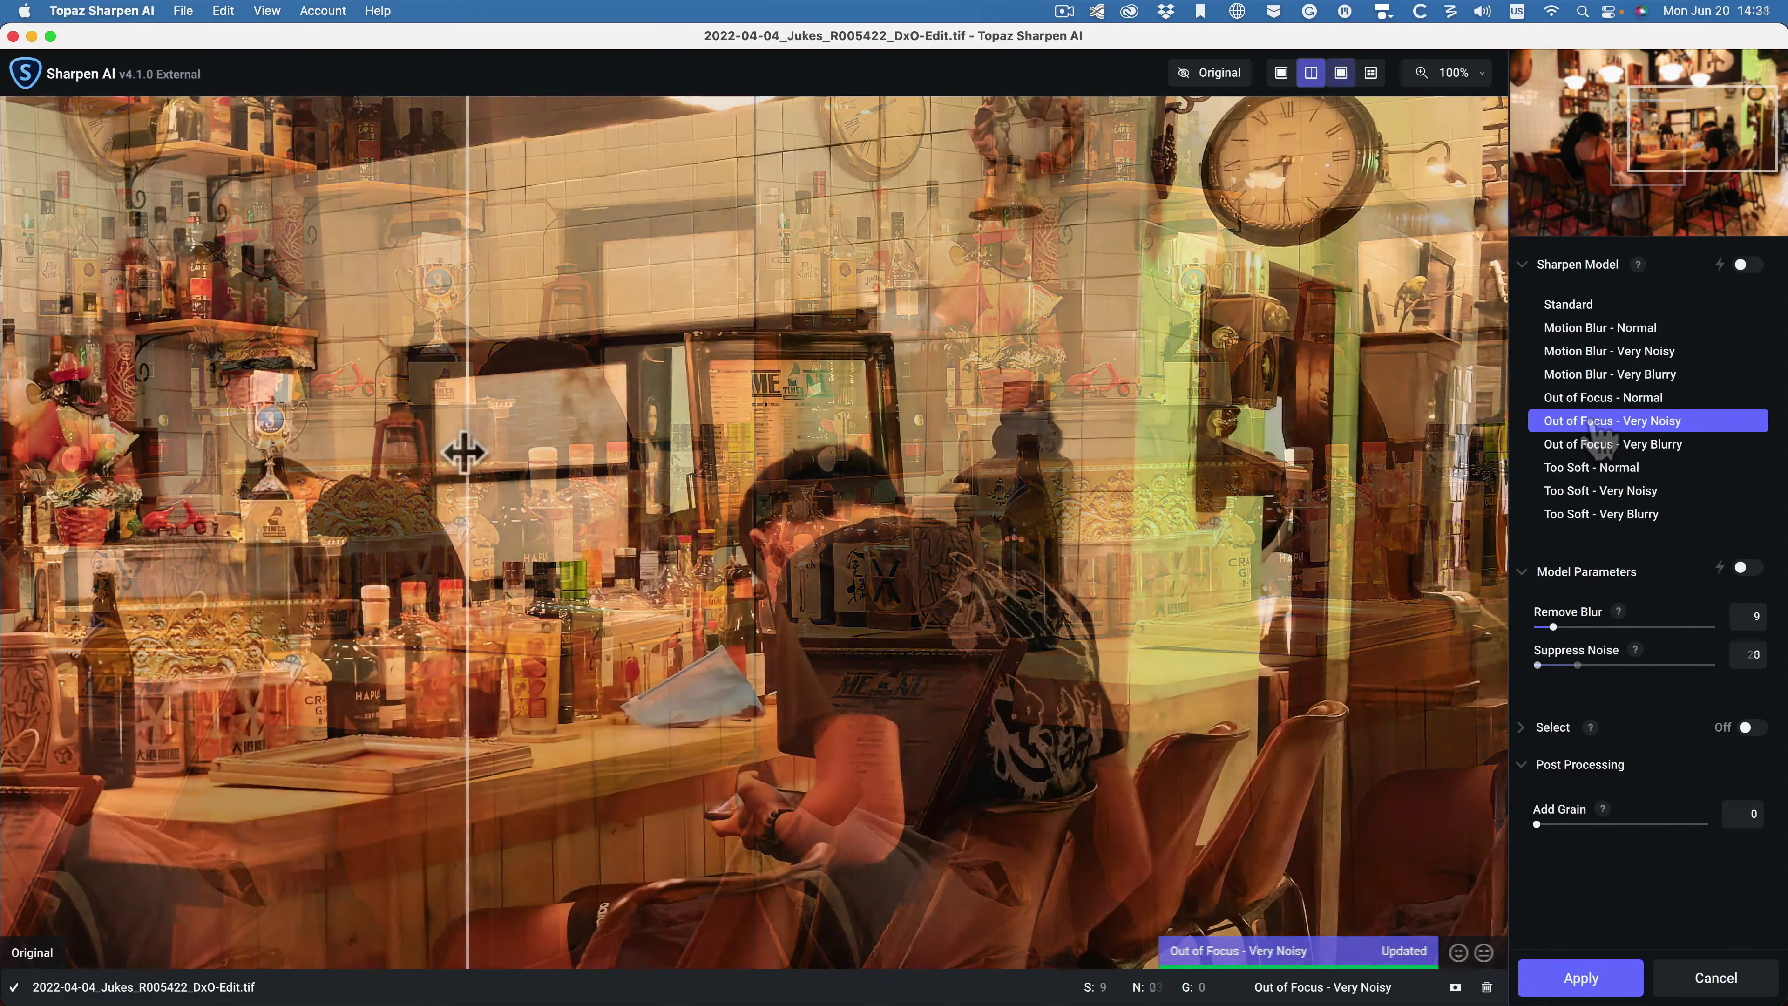
pyautogui.moveTo(464, 452); pyautogui.dragTo(603, 458)
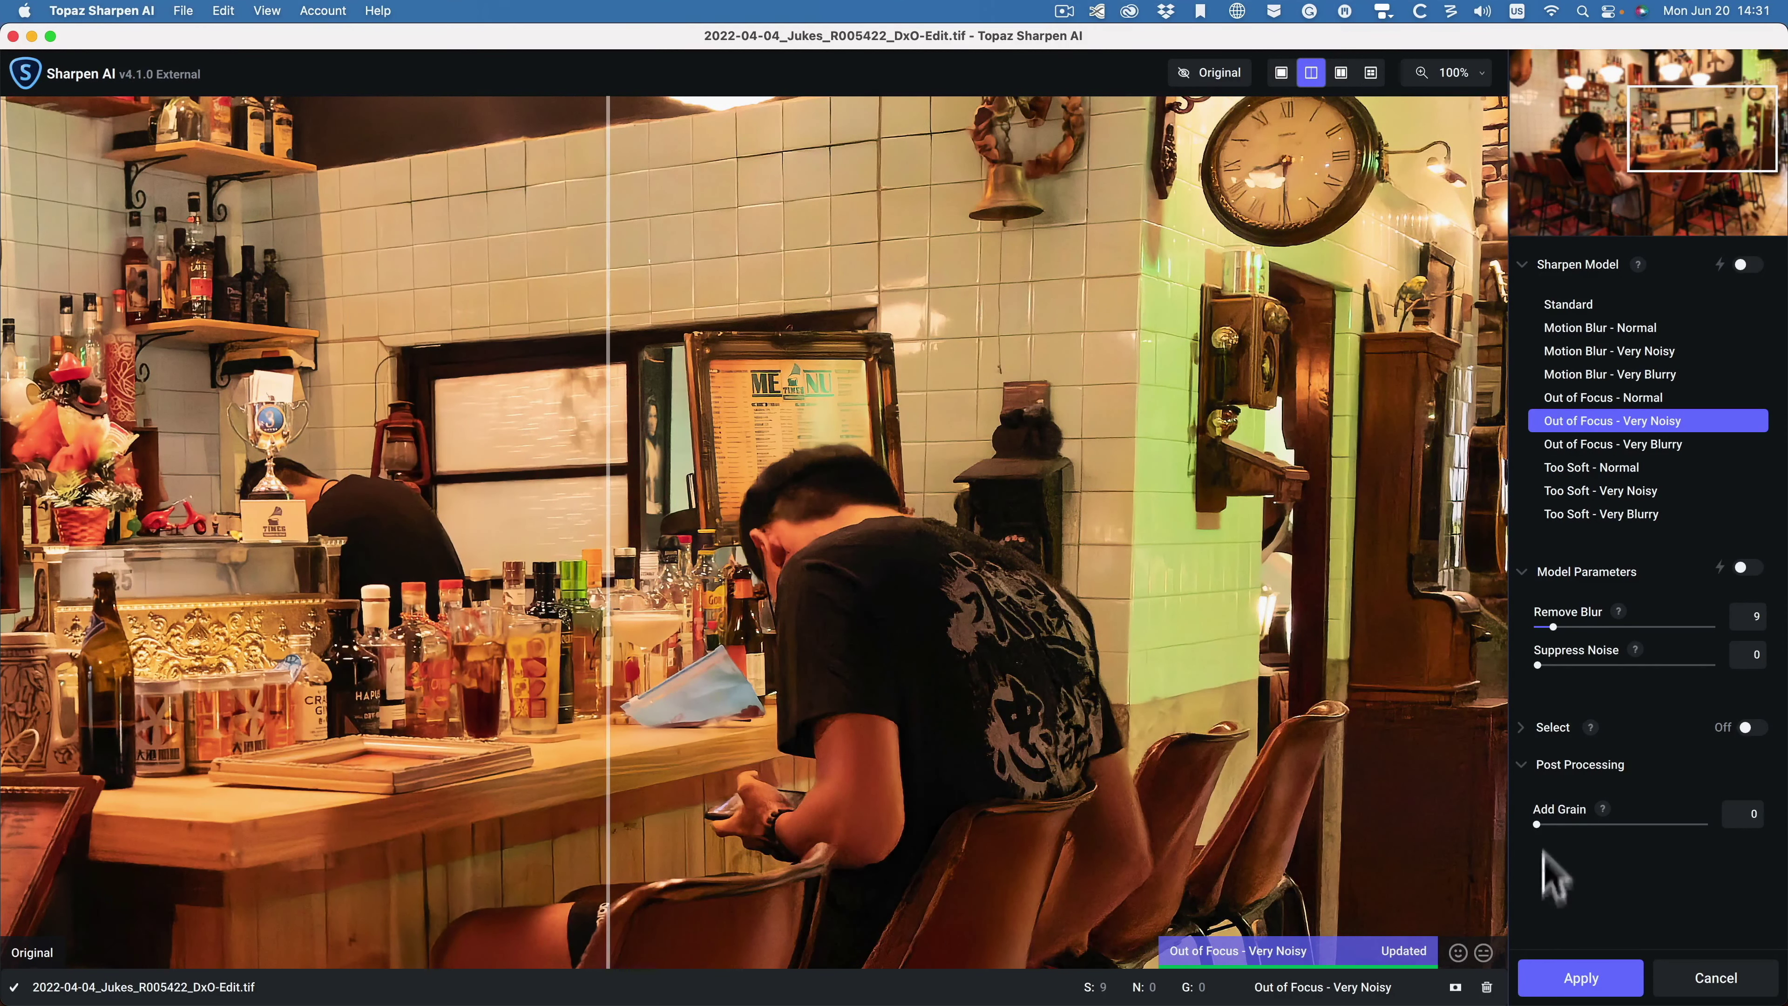
pyautogui.click(1567, 980)
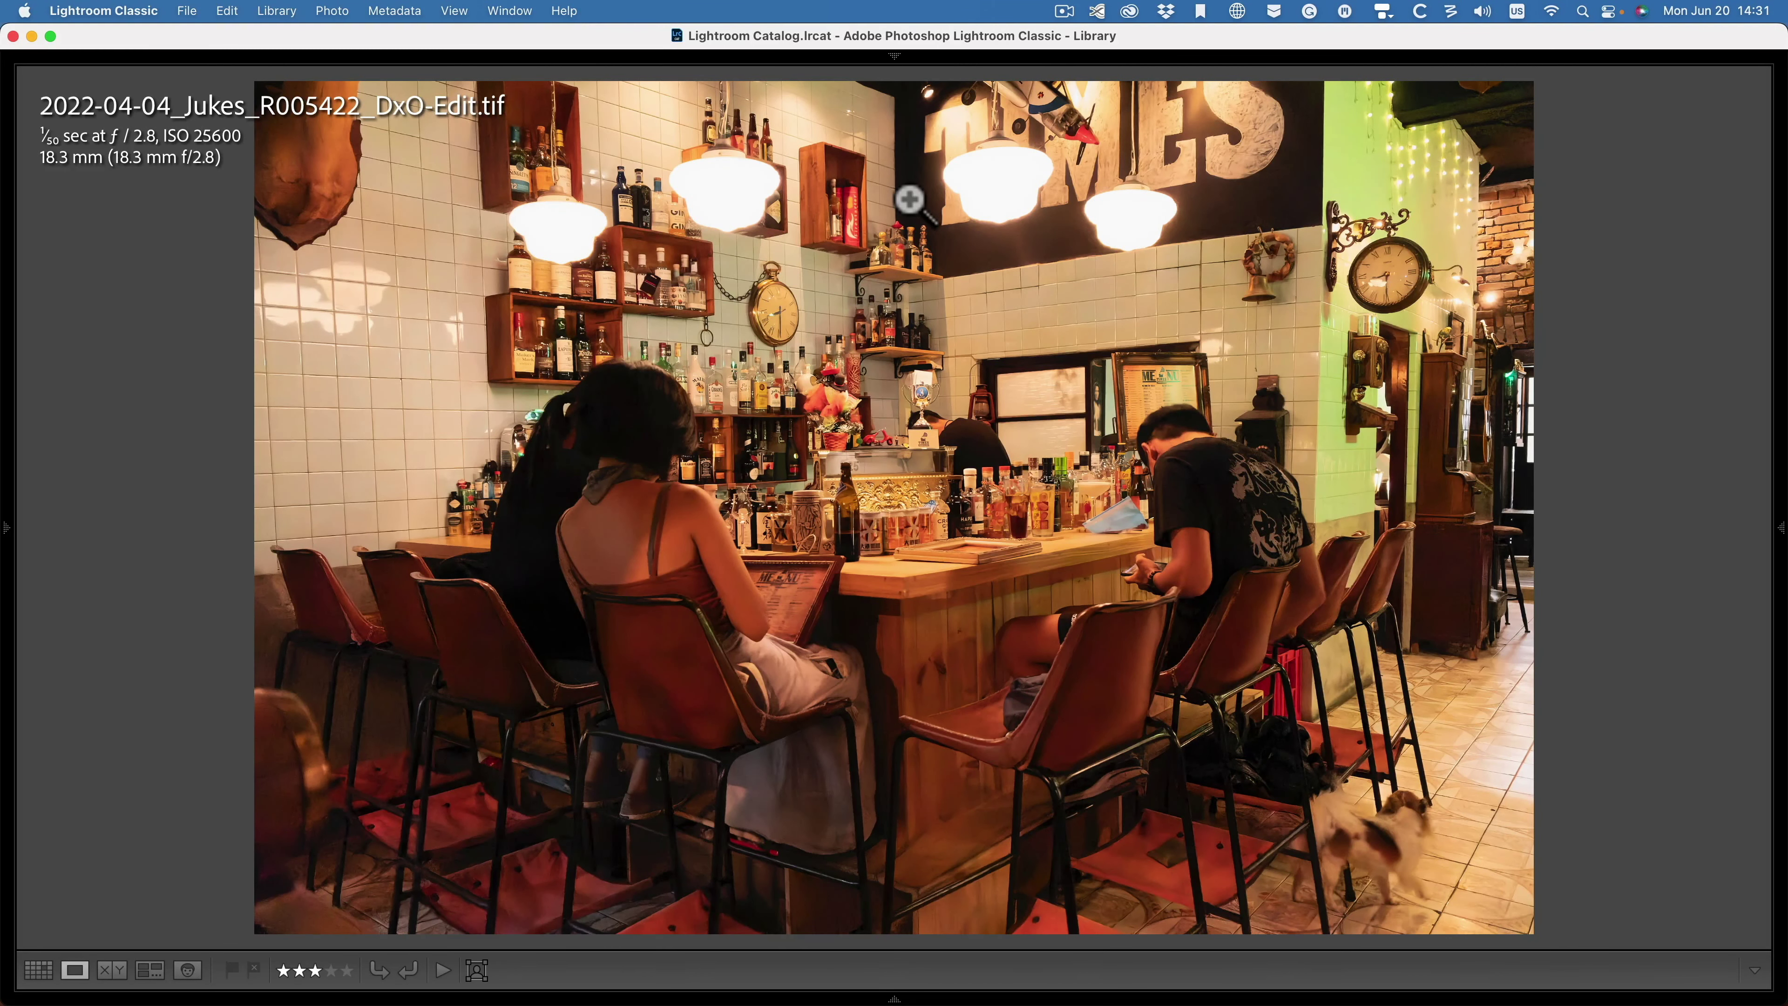
# Step: Compare the Topaz-edited TIF with the original raw, with side panels hidden
pyautogui.press('g')
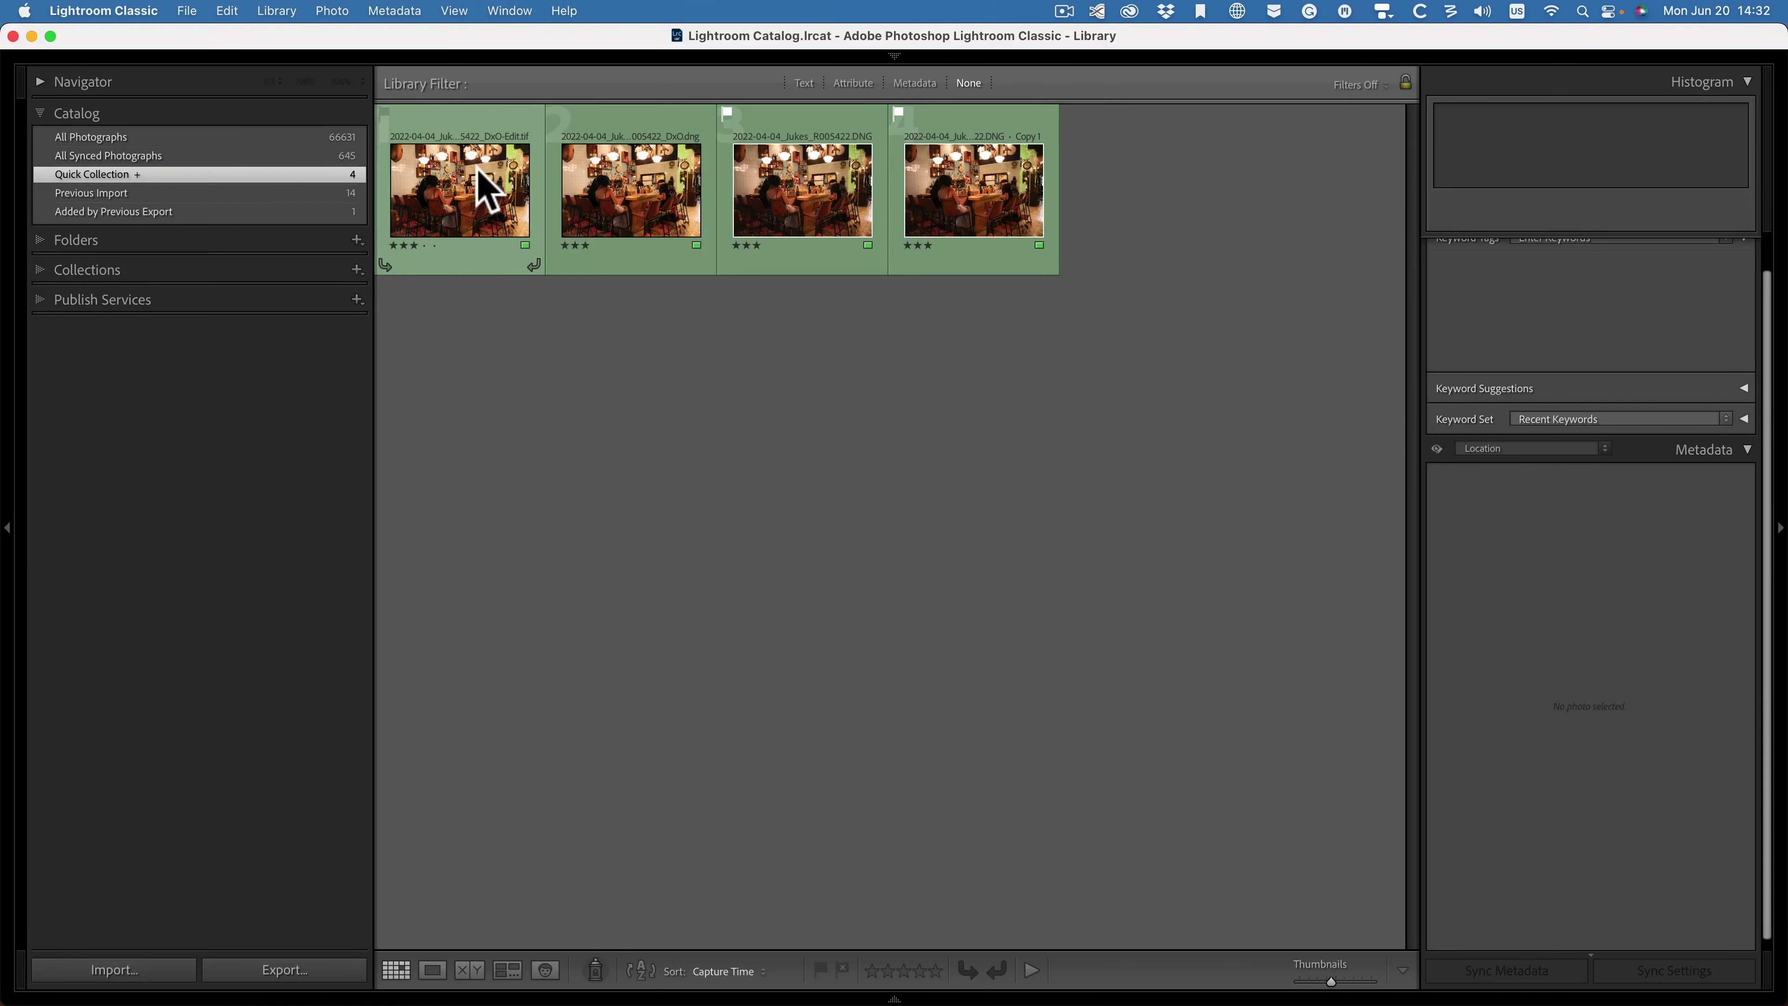
pyautogui.click(486, 189)
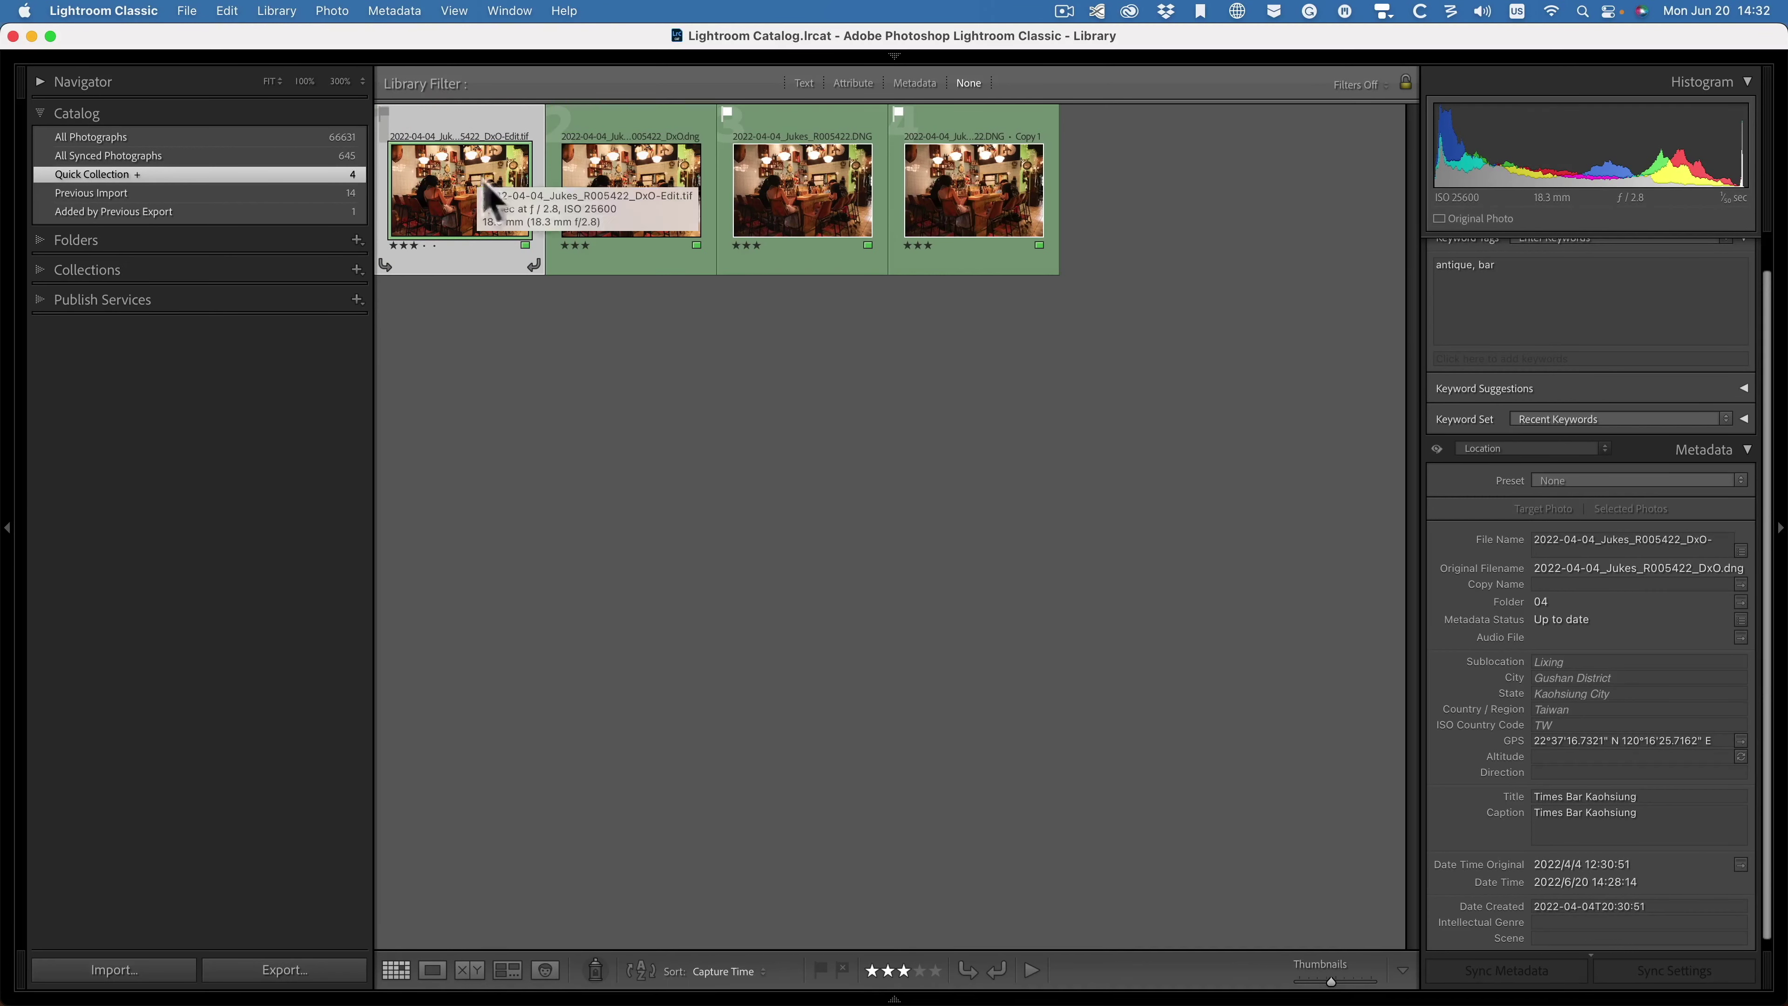
pyautogui.keyDown('super'); pyautogui.click(842, 218); pyautogui.keyUp('super')
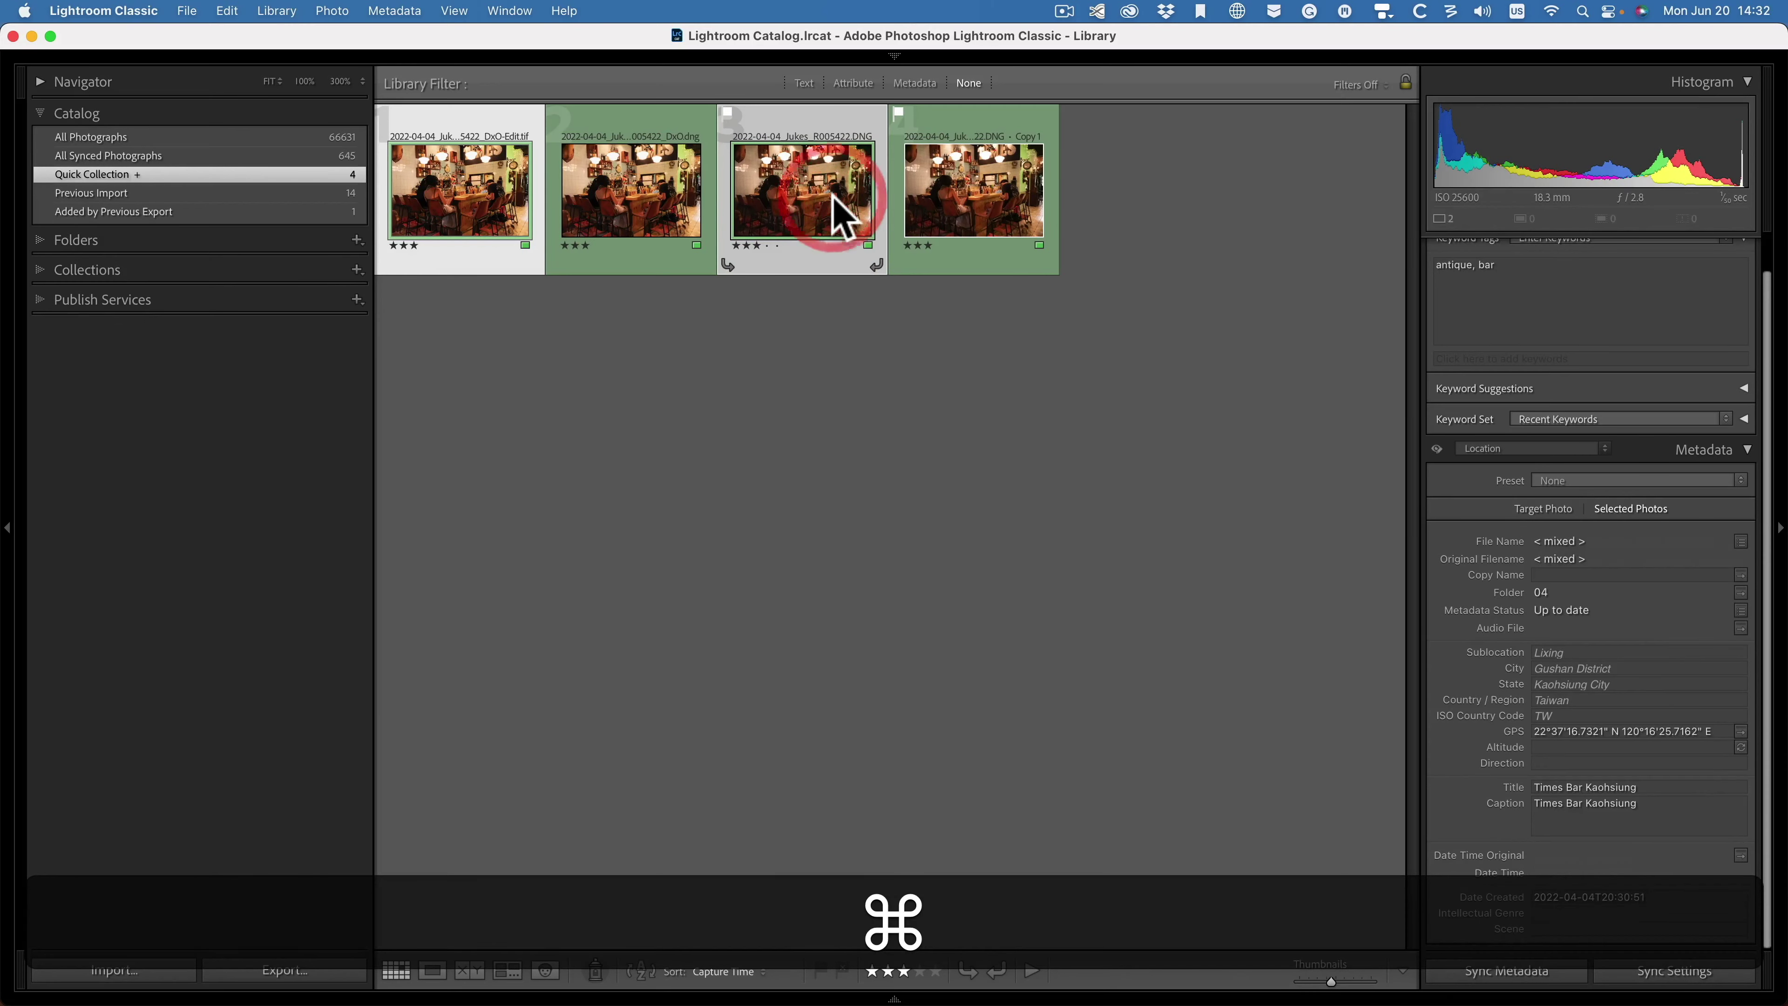
pyautogui.press('super+c')
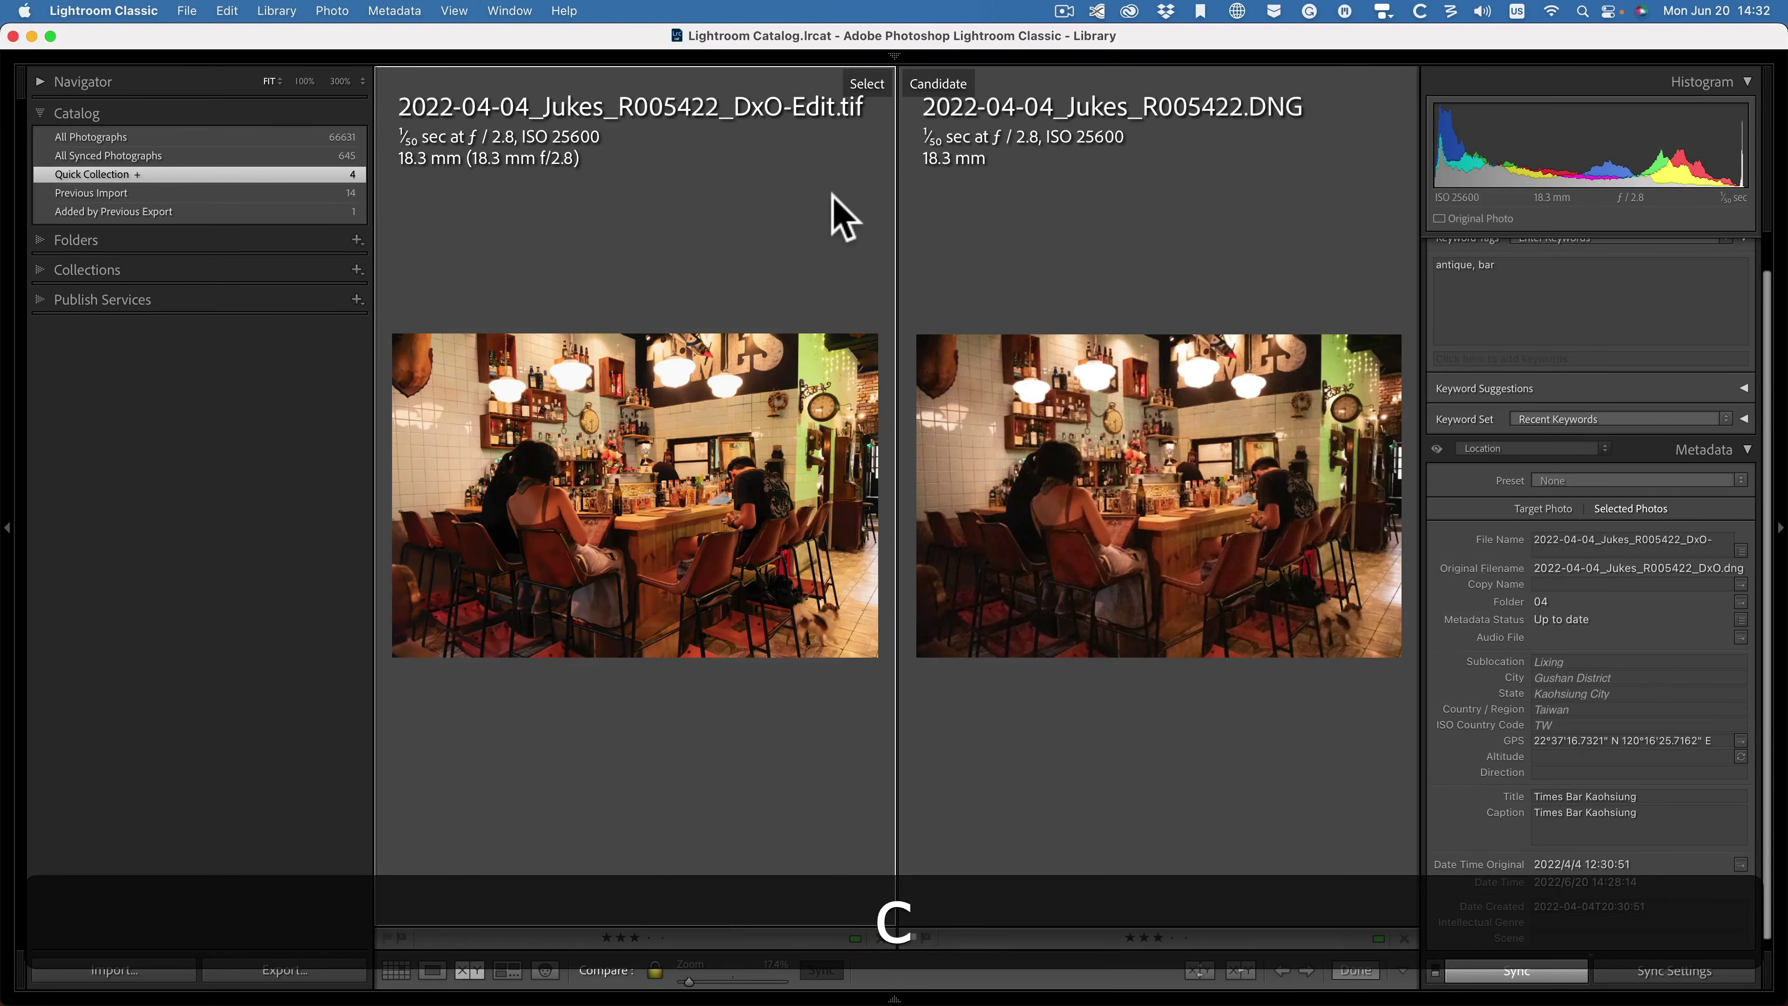
pyautogui.press('Tab')
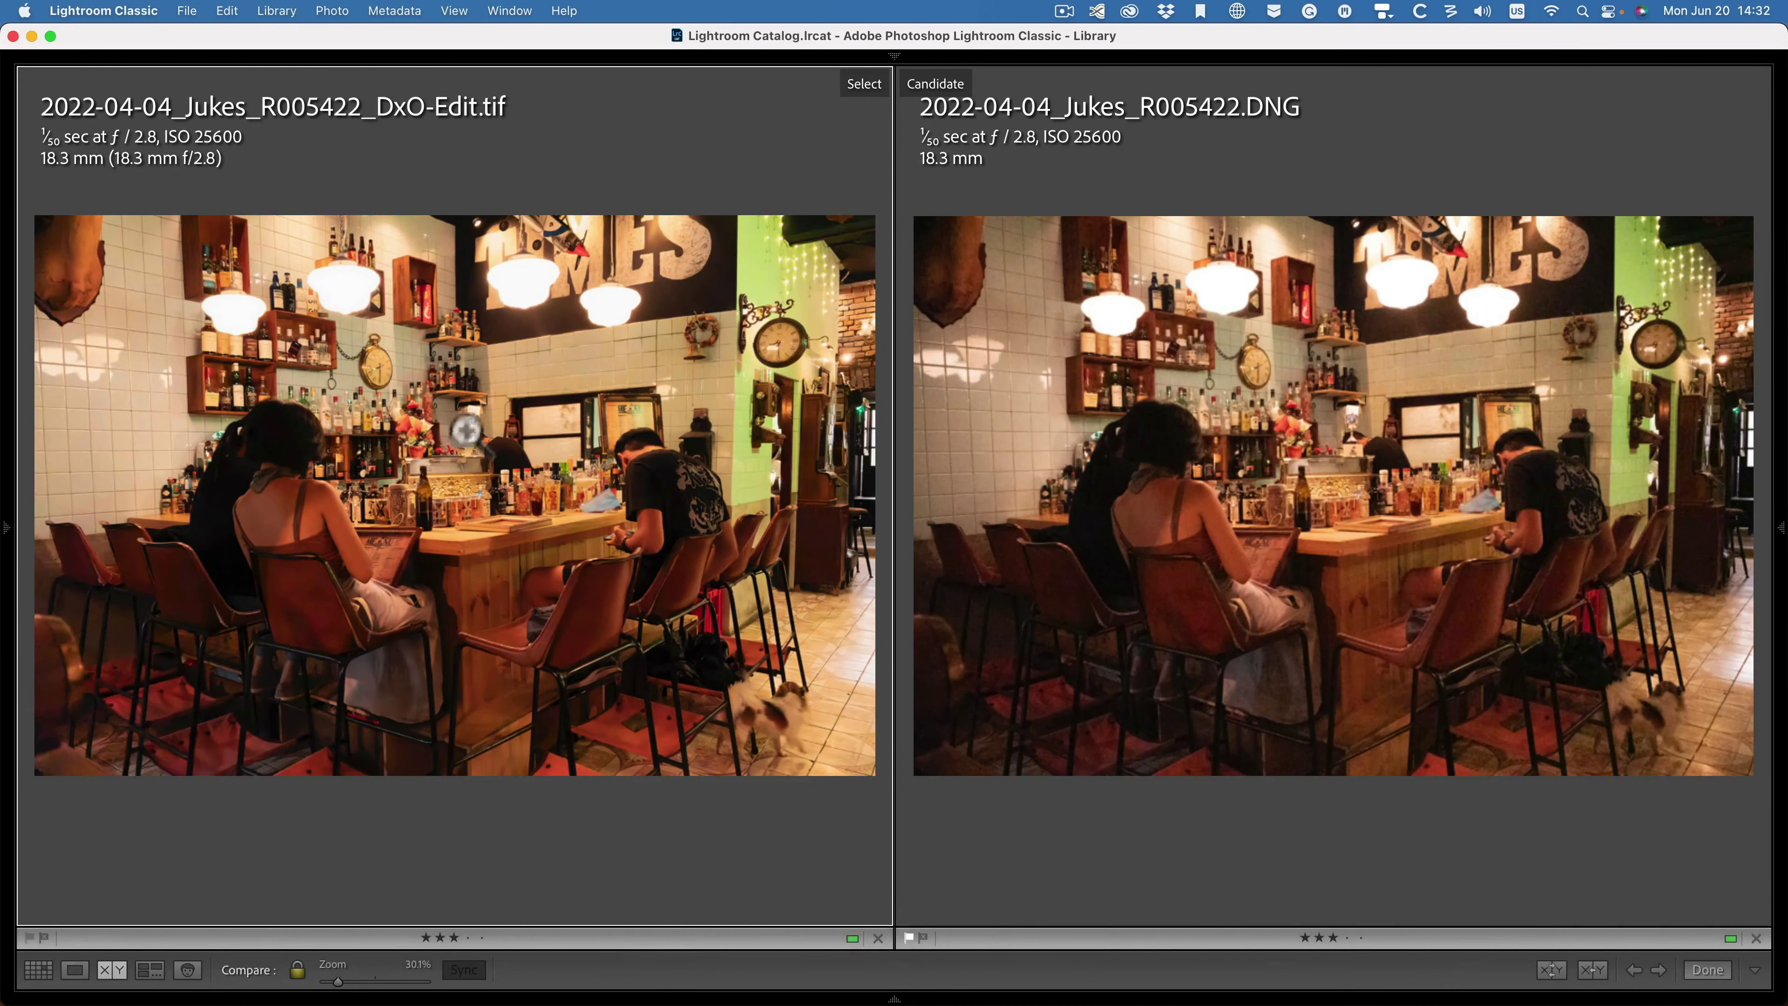
# Step: Inspect both photos at 300% across the bar shelves, bottles, wall clock and counter
pyautogui.click(344, 521)
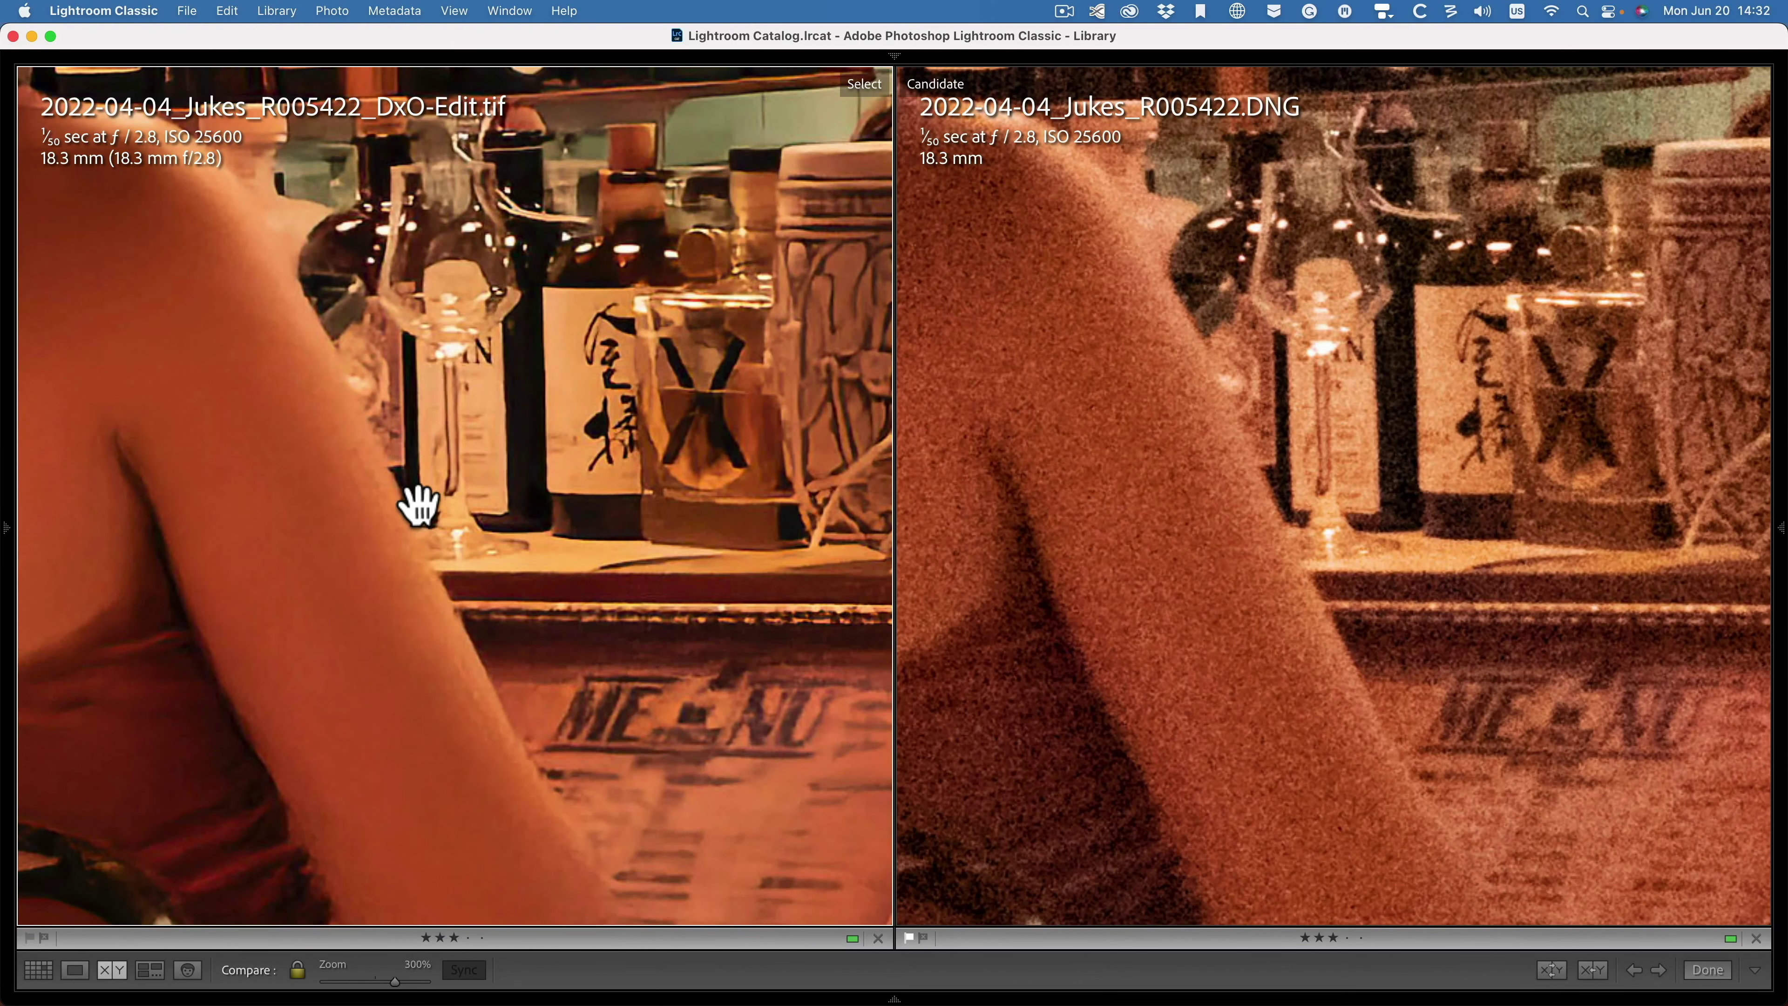
pyautogui.moveTo(416, 499); pyautogui.dragTo(484, 844)
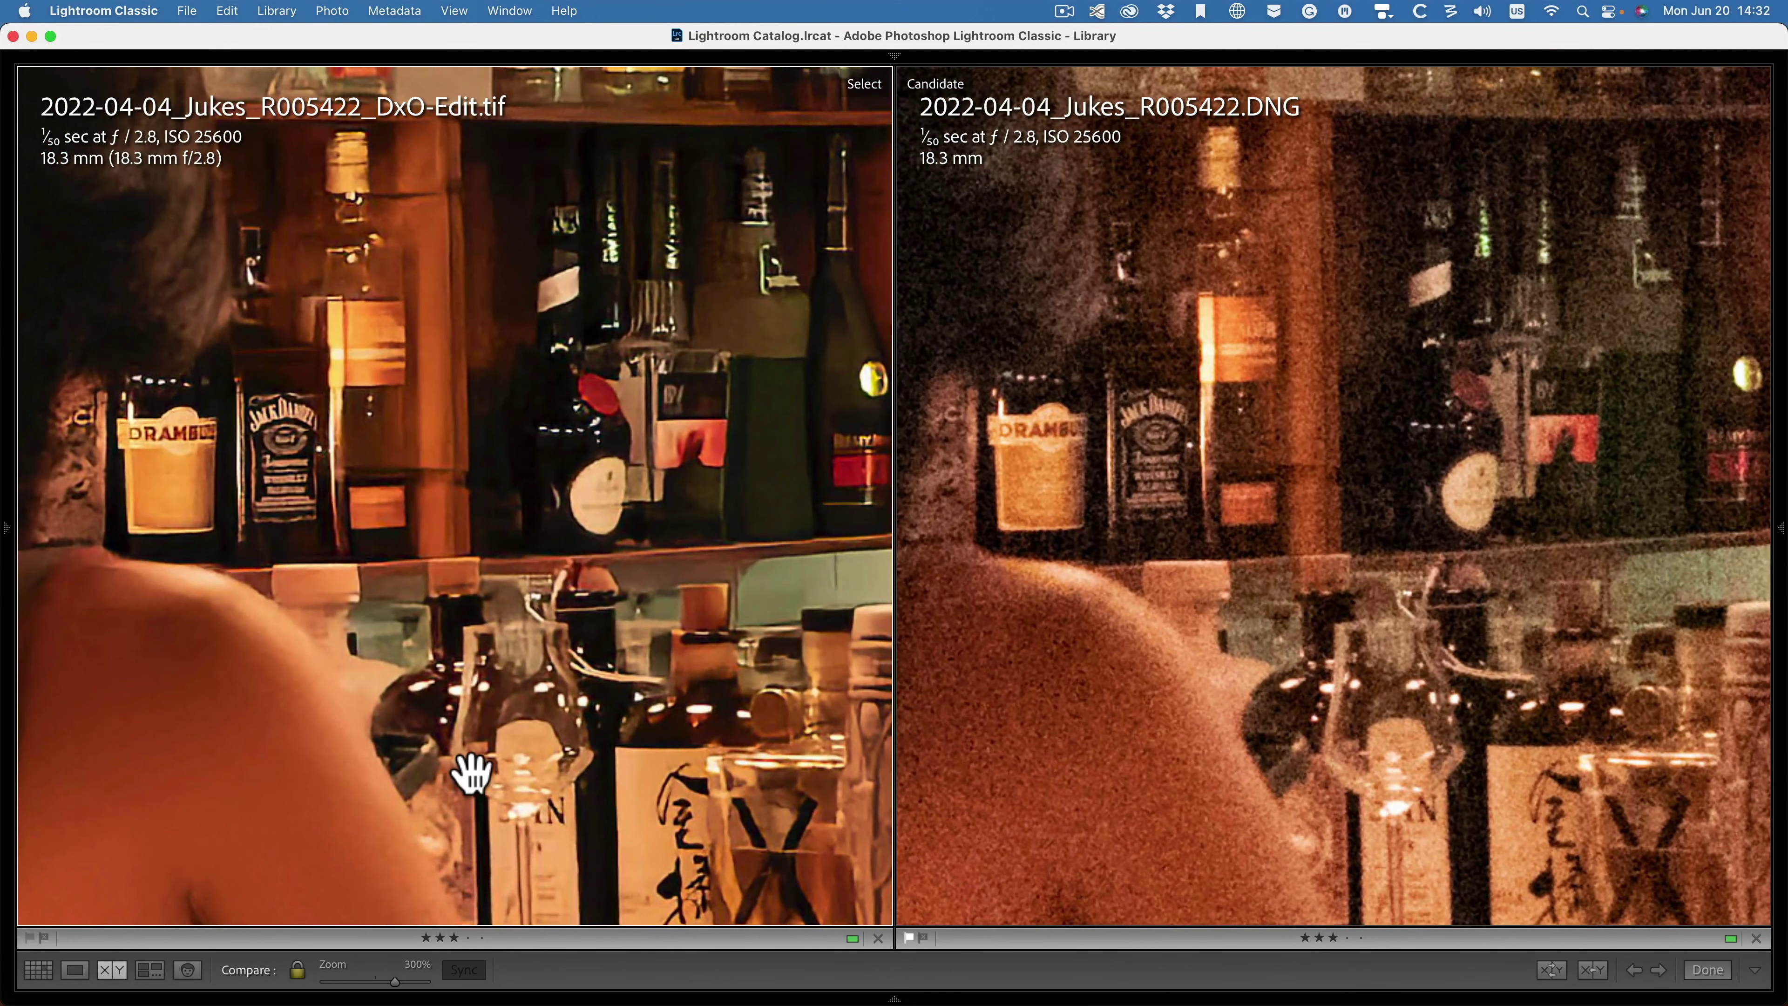
pyautogui.moveTo(260, 517); pyautogui.dragTo(272, 535)
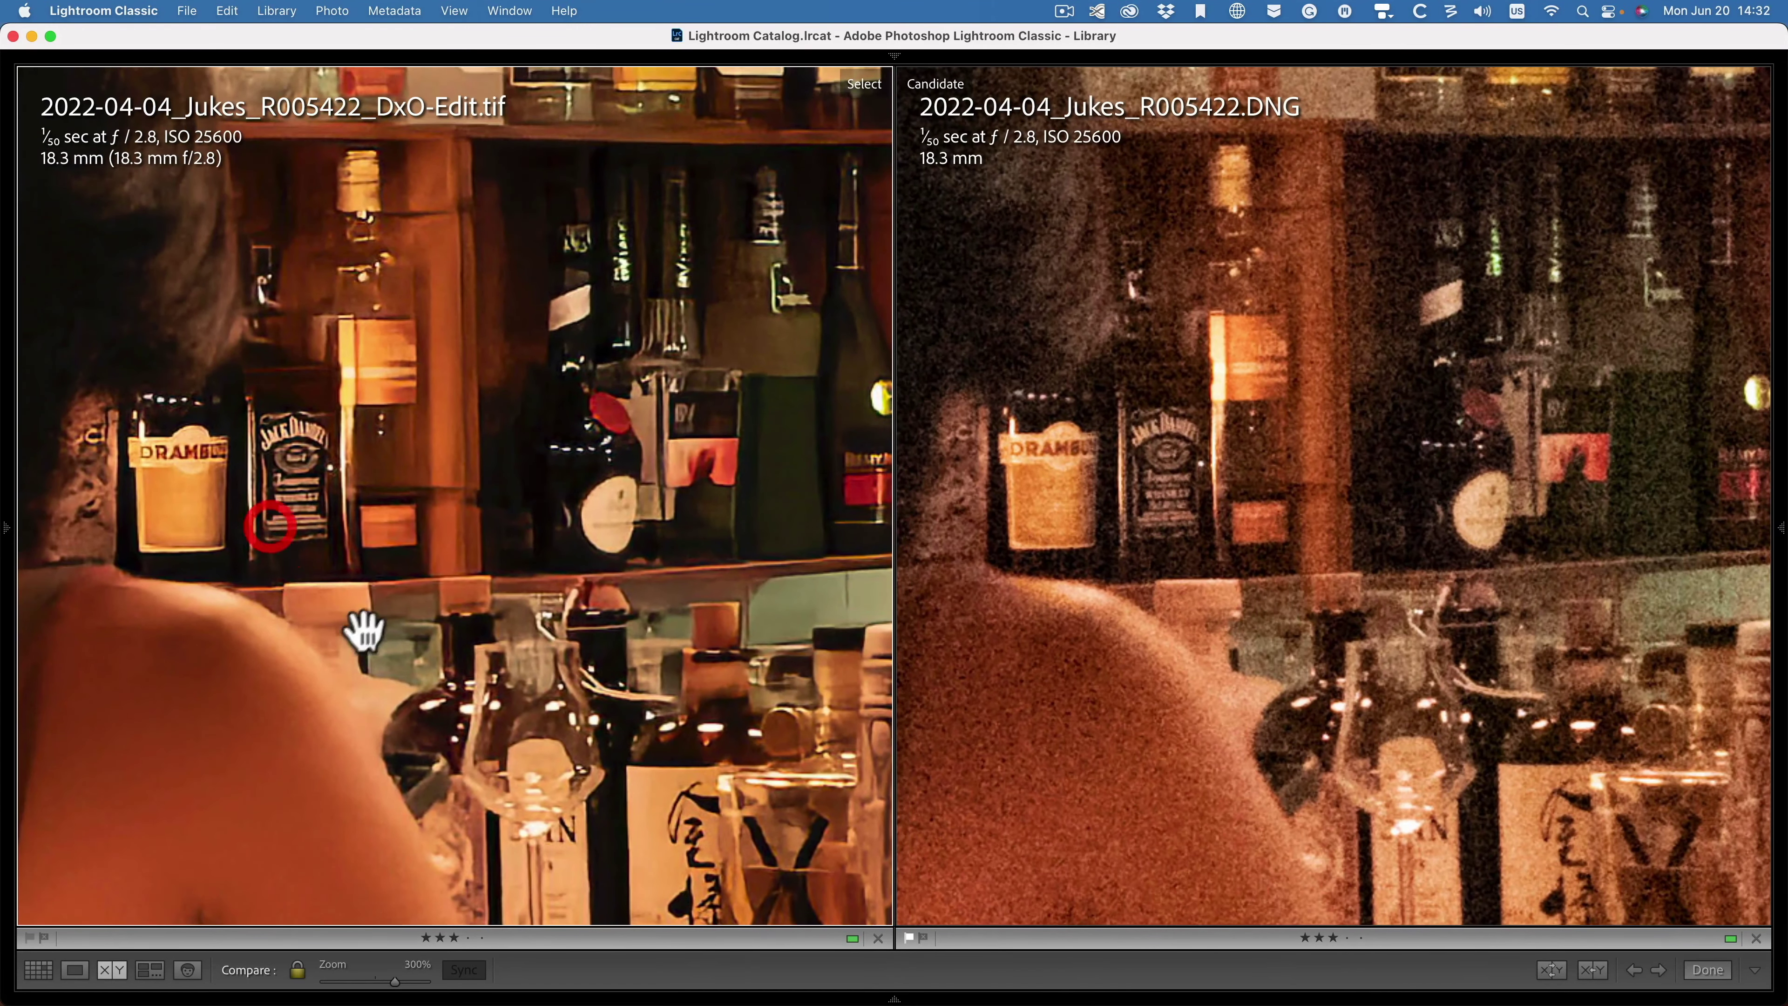
pyautogui.moveTo(403, 507); pyautogui.dragTo(451, 659)
pyautogui.click(496, 561)
pyautogui.click(405, 355)
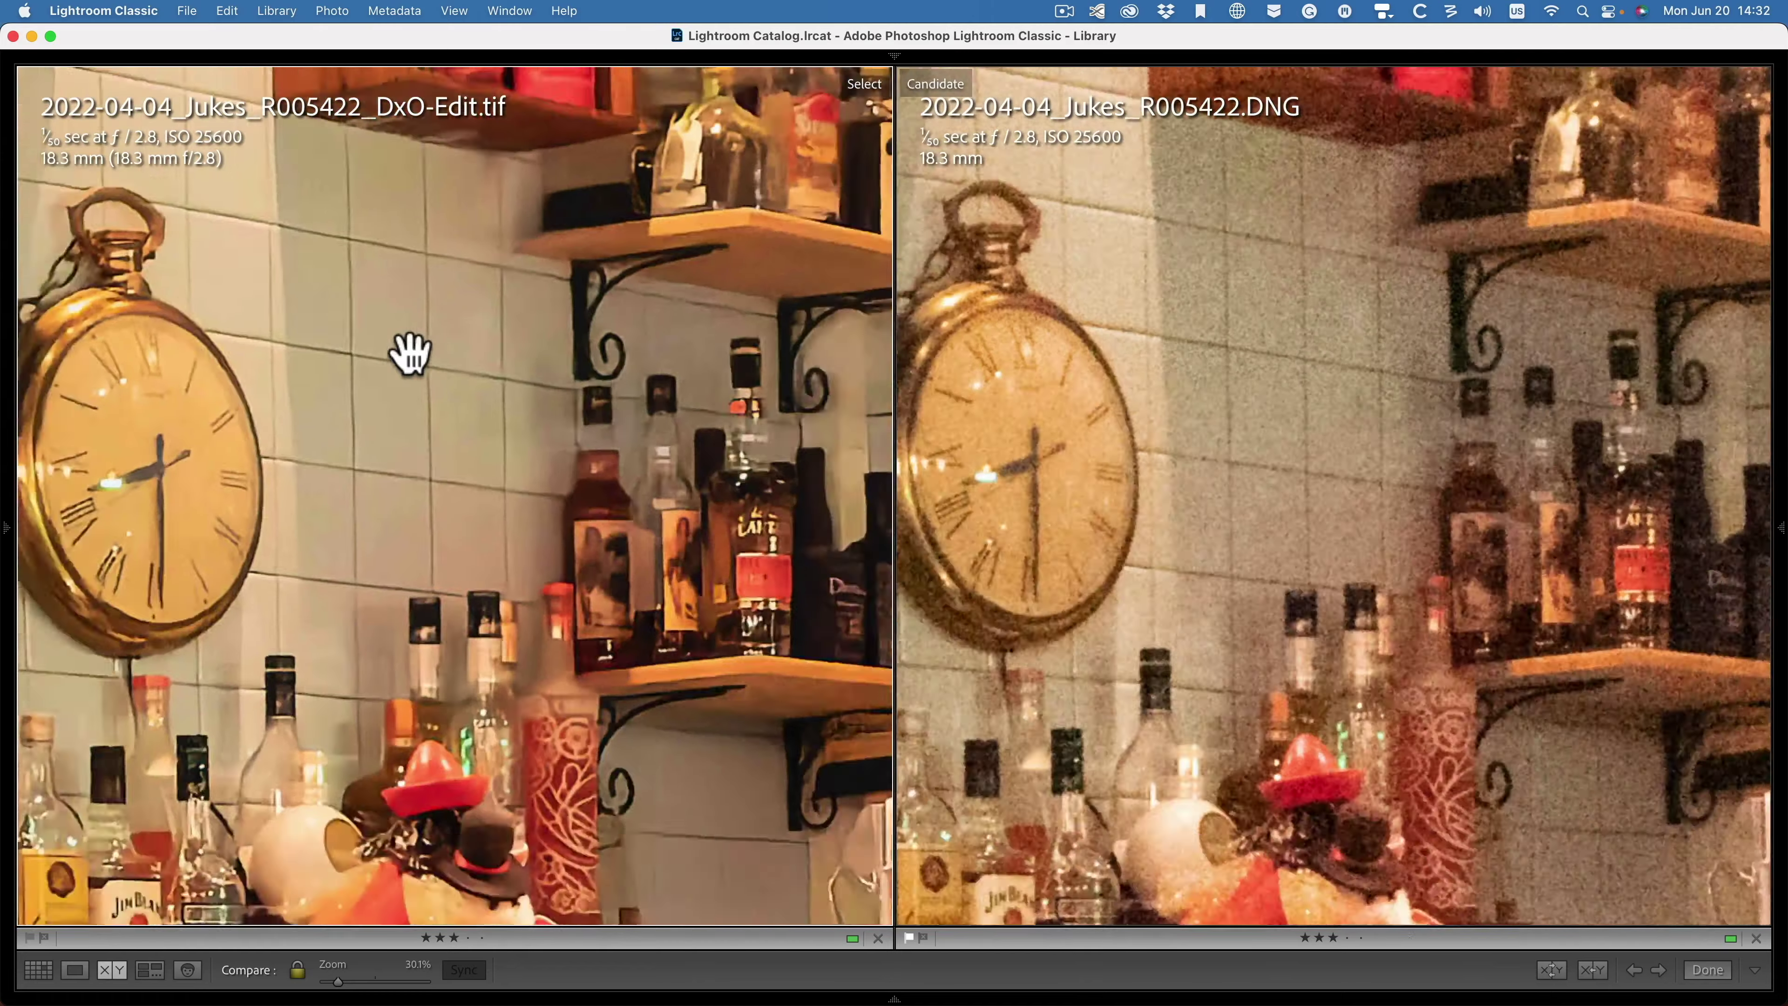
pyautogui.moveTo(299, 463); pyautogui.dragTo(556, 562)
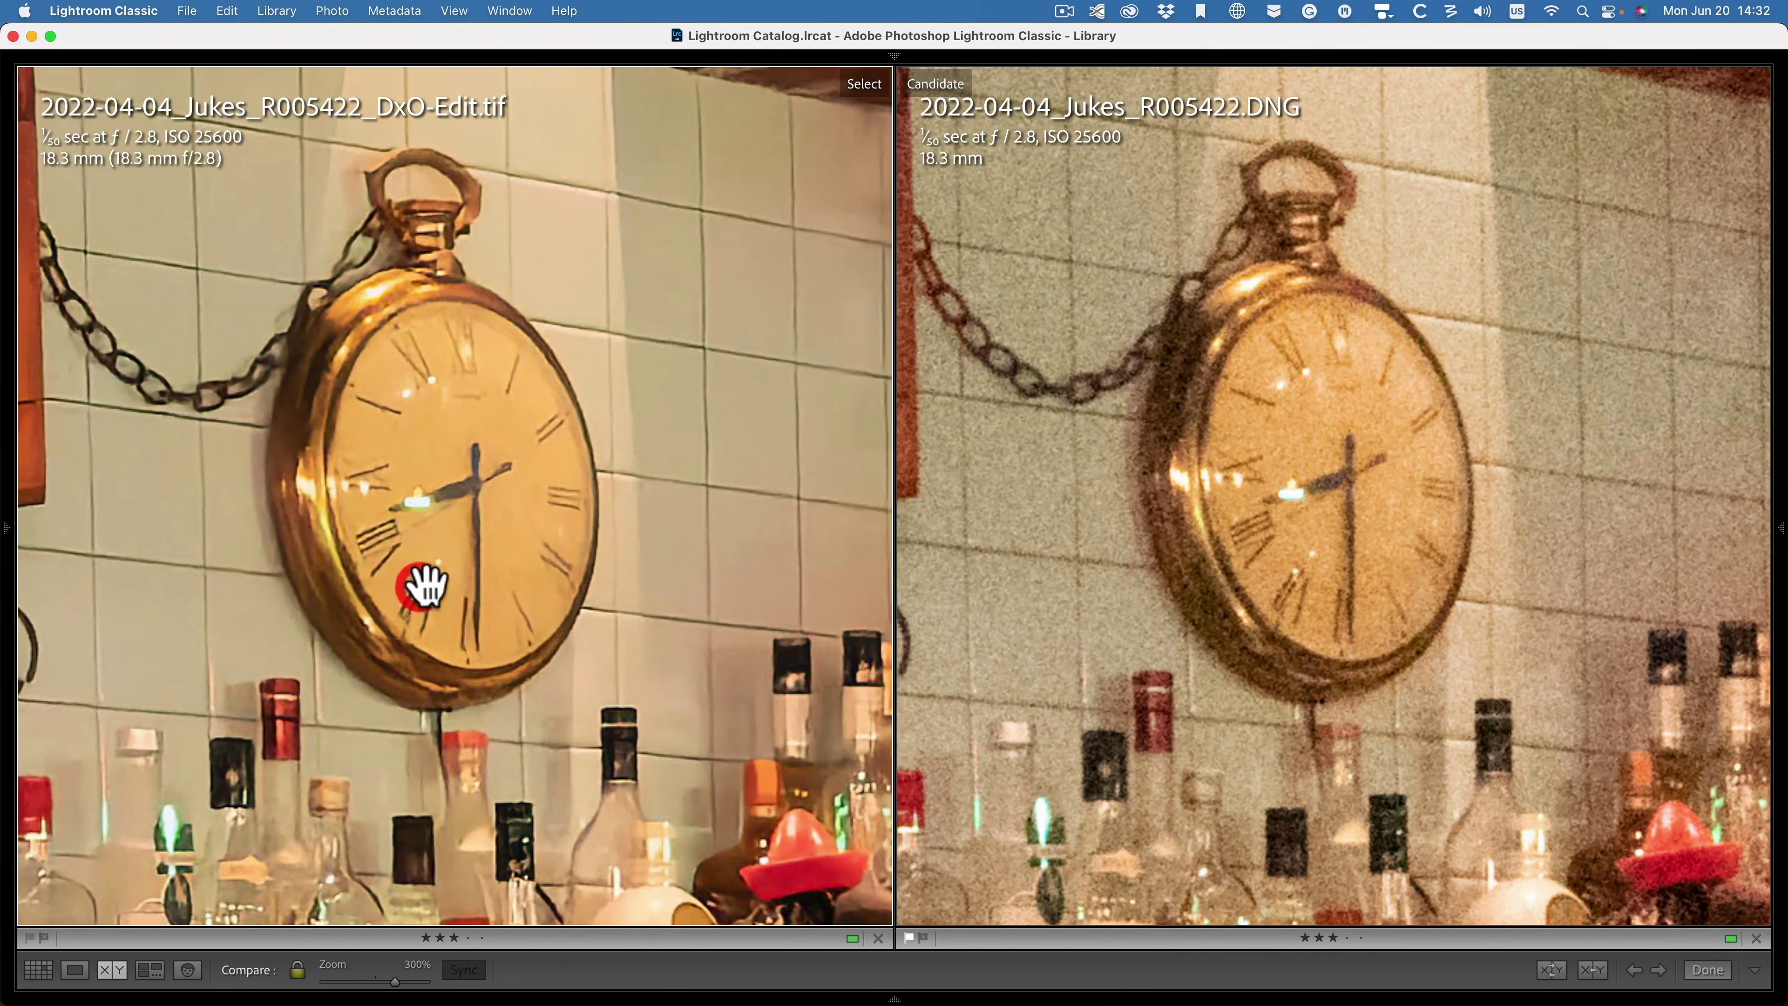
pyautogui.click(423, 585)
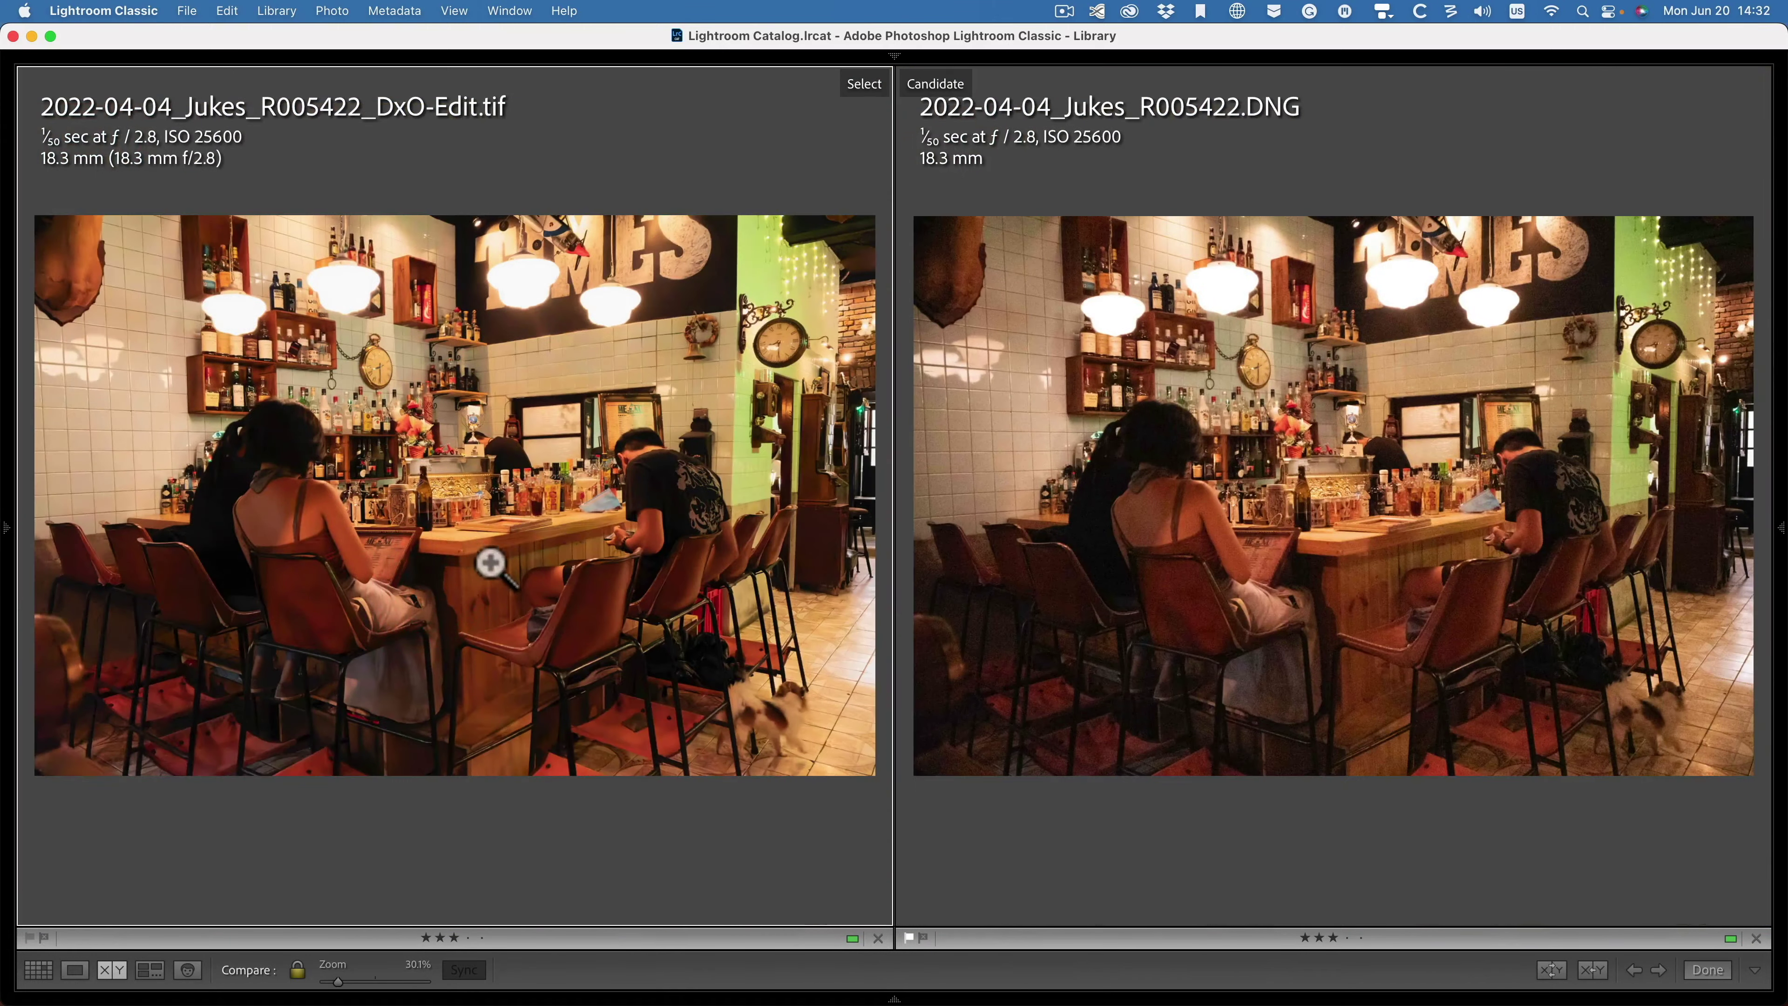
pyautogui.moveTo(487, 563); pyautogui.dragTo(539, 581)
pyautogui.moveTo(351, 533); pyautogui.dragTo(351, 536)
# Step: Open 2022-04-04_Jukes_R005422_DxO-Edit.tif in the Develop module
pyautogui.press('Escape')
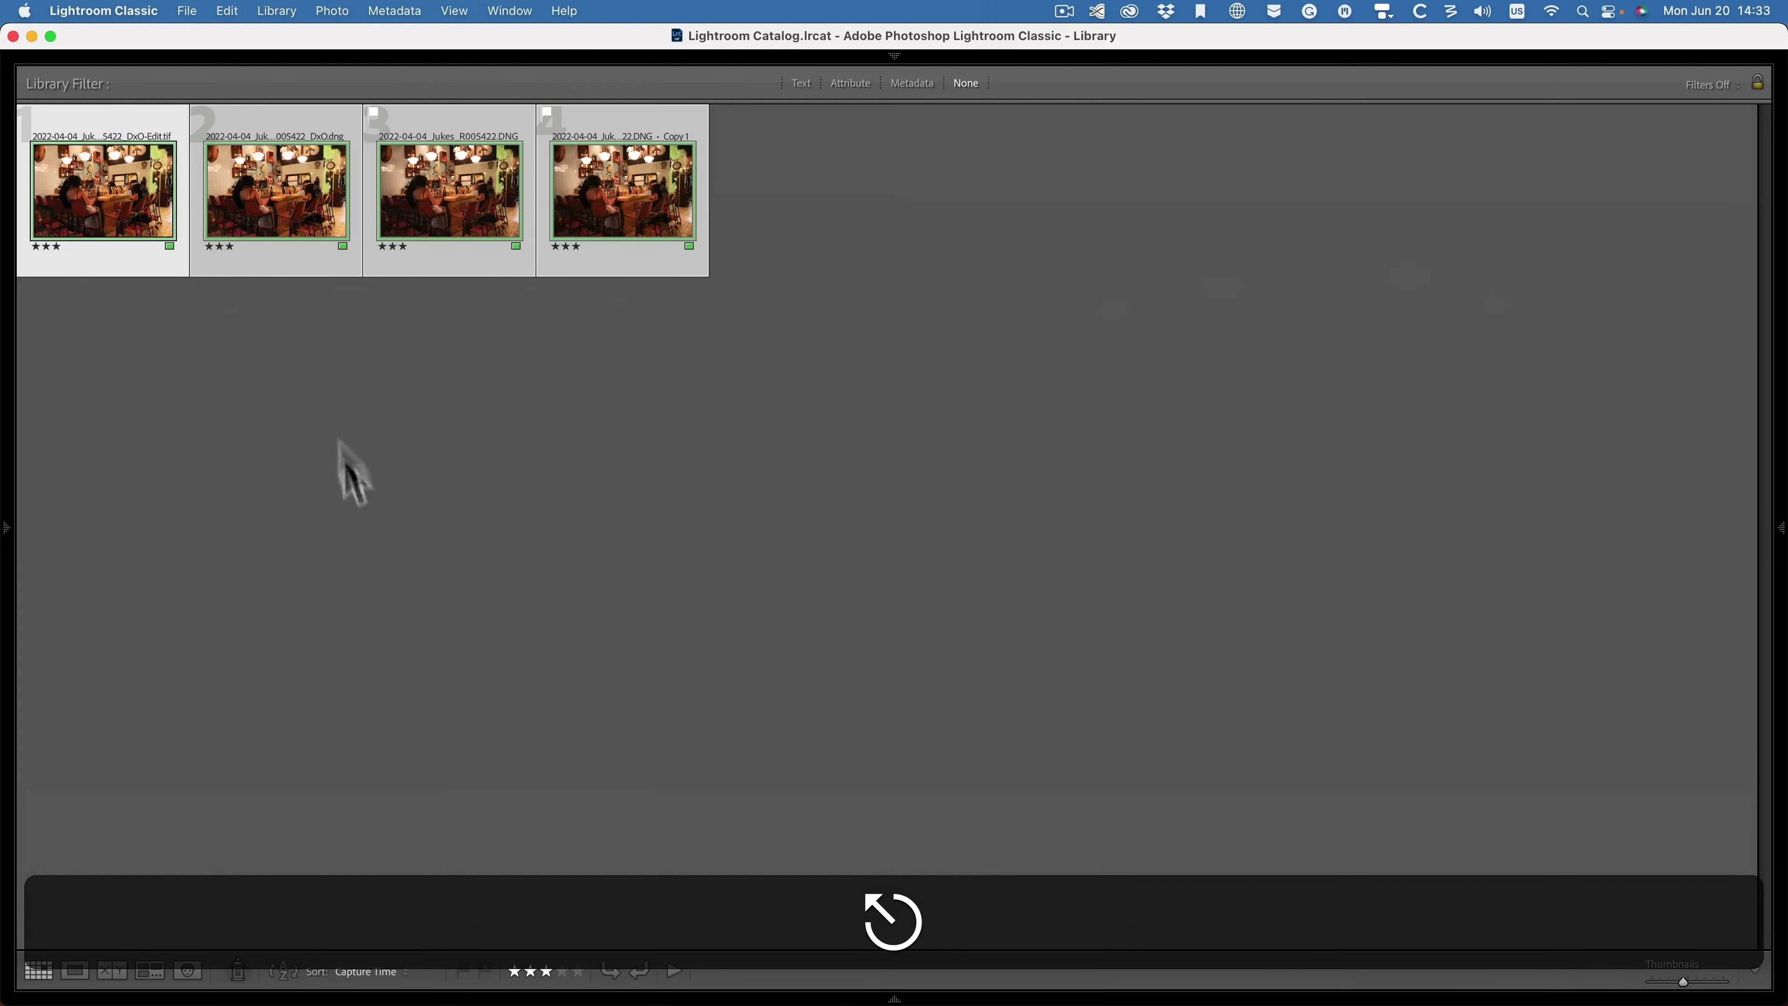
pyautogui.click(306, 396)
pyautogui.doubleClick(130, 219)
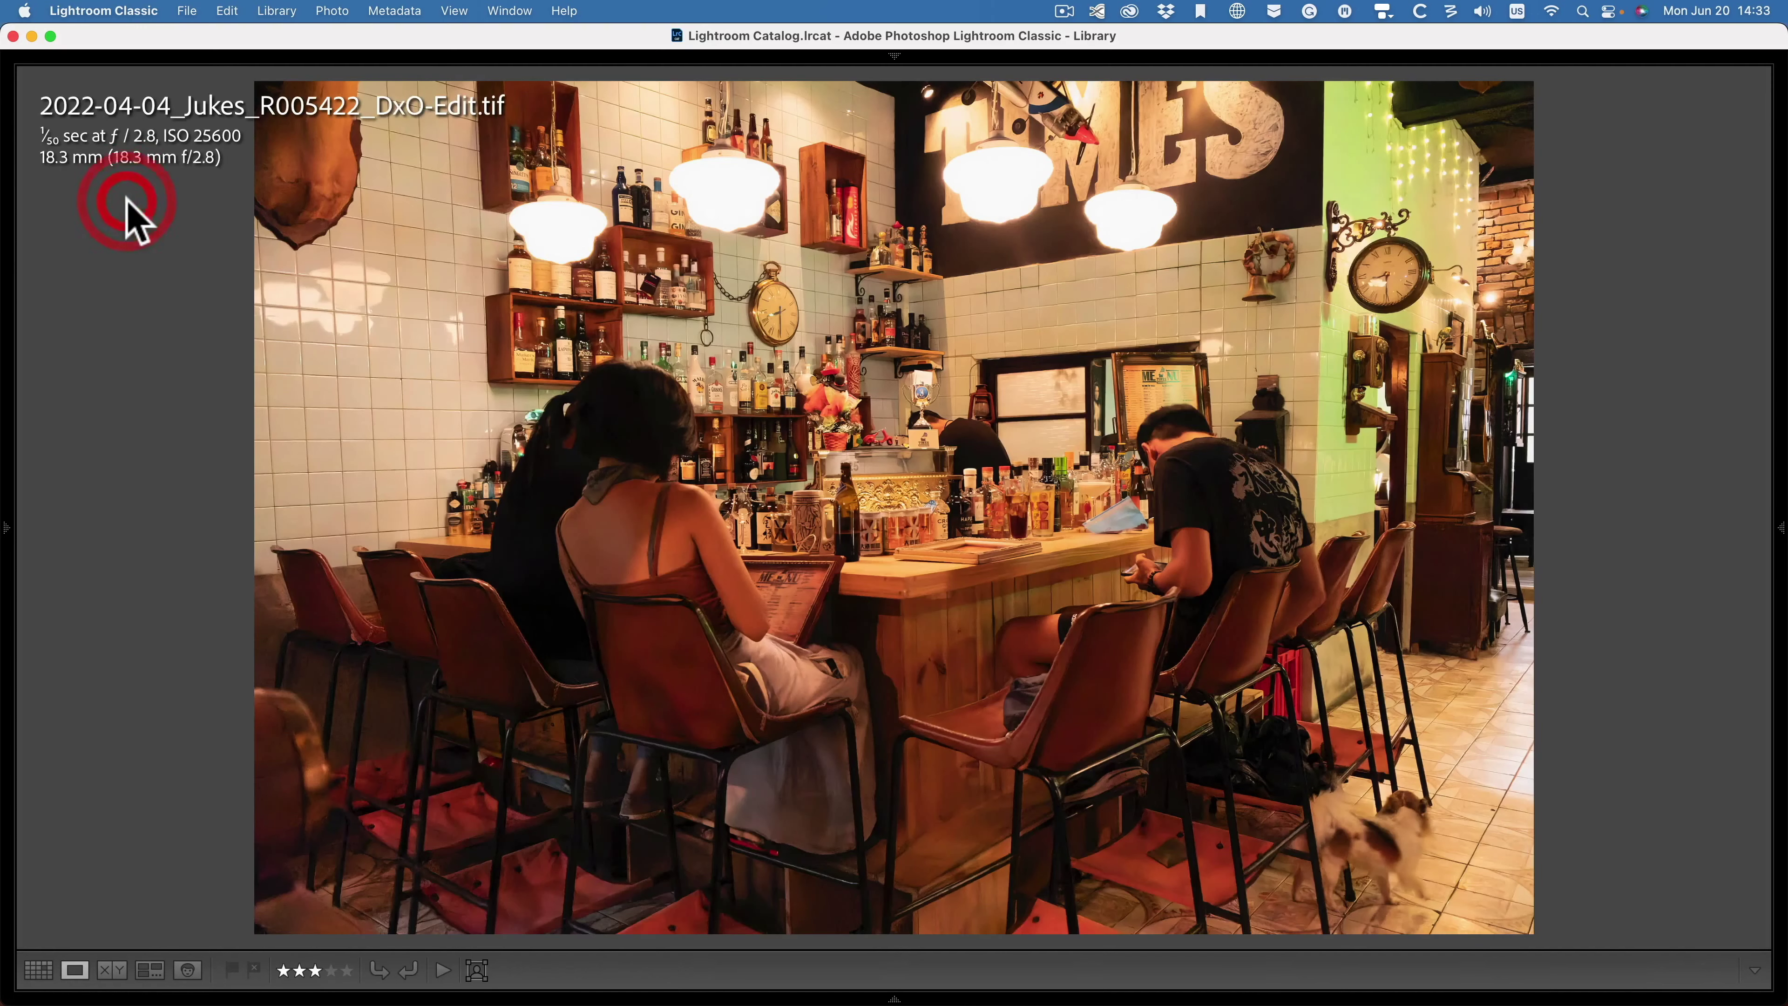
pyautogui.press('d')
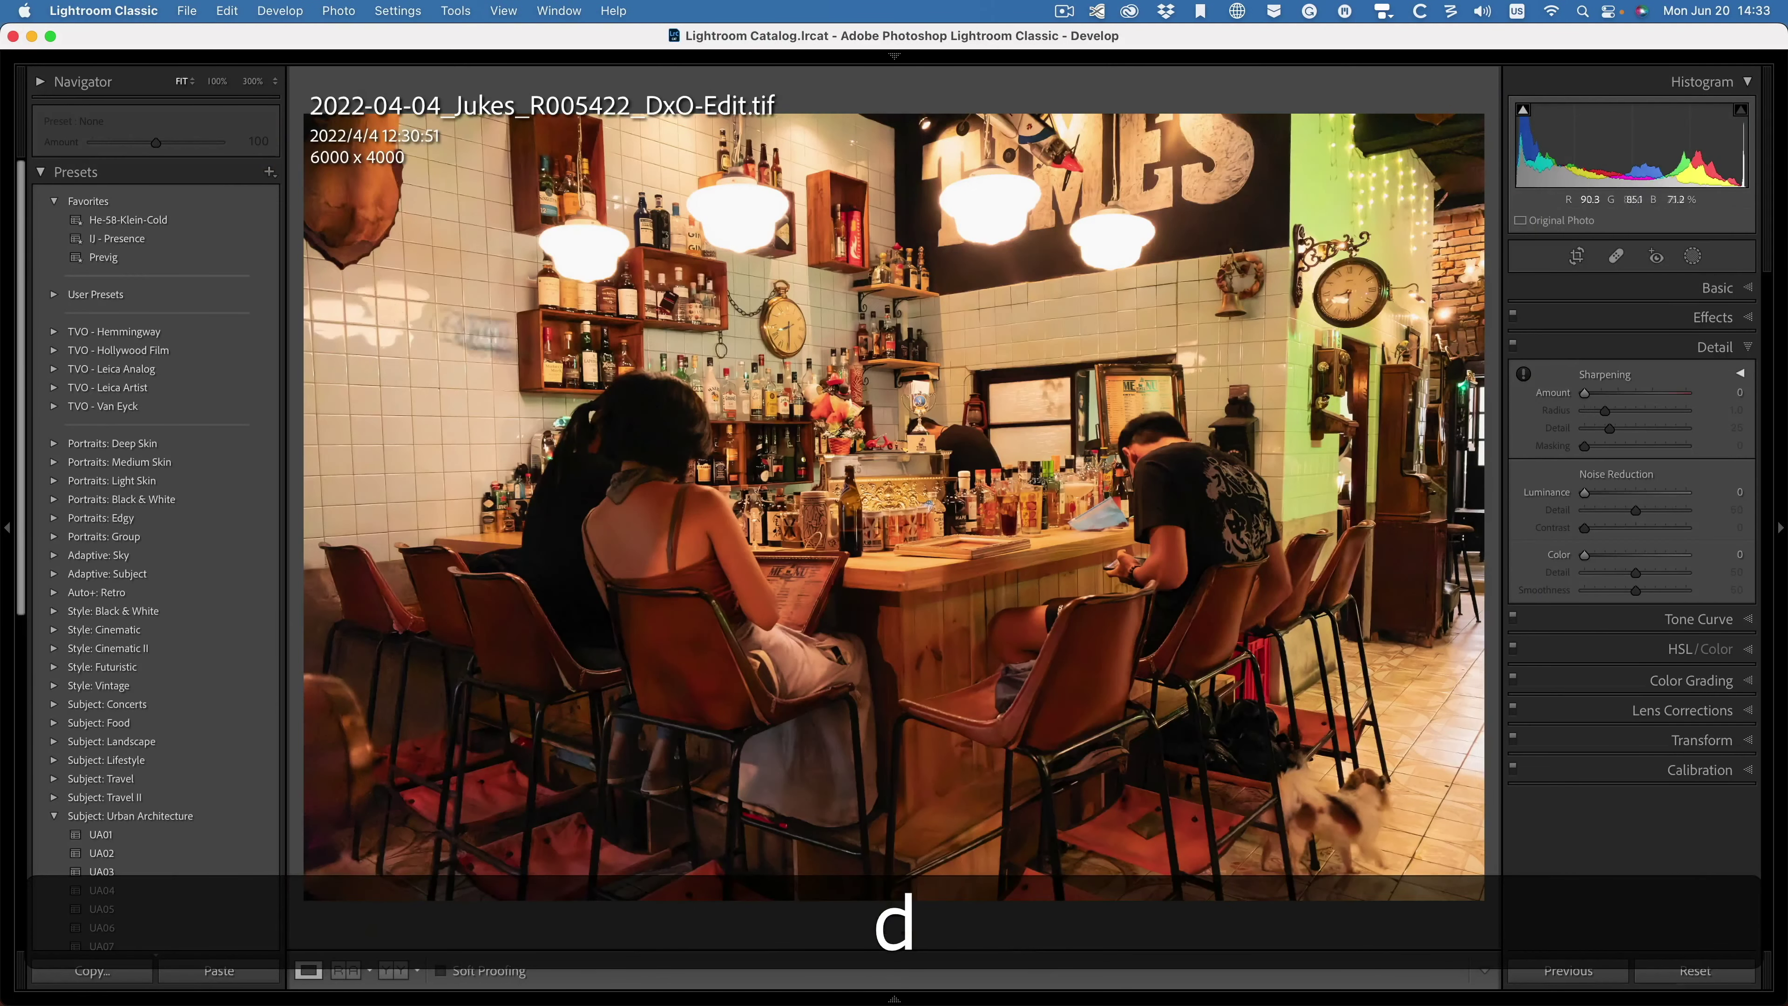
# Step: Apply Auto tone in the Basic panel, cool Temp to -34 and set Highlights to -37
pyautogui.click(1744, 287)
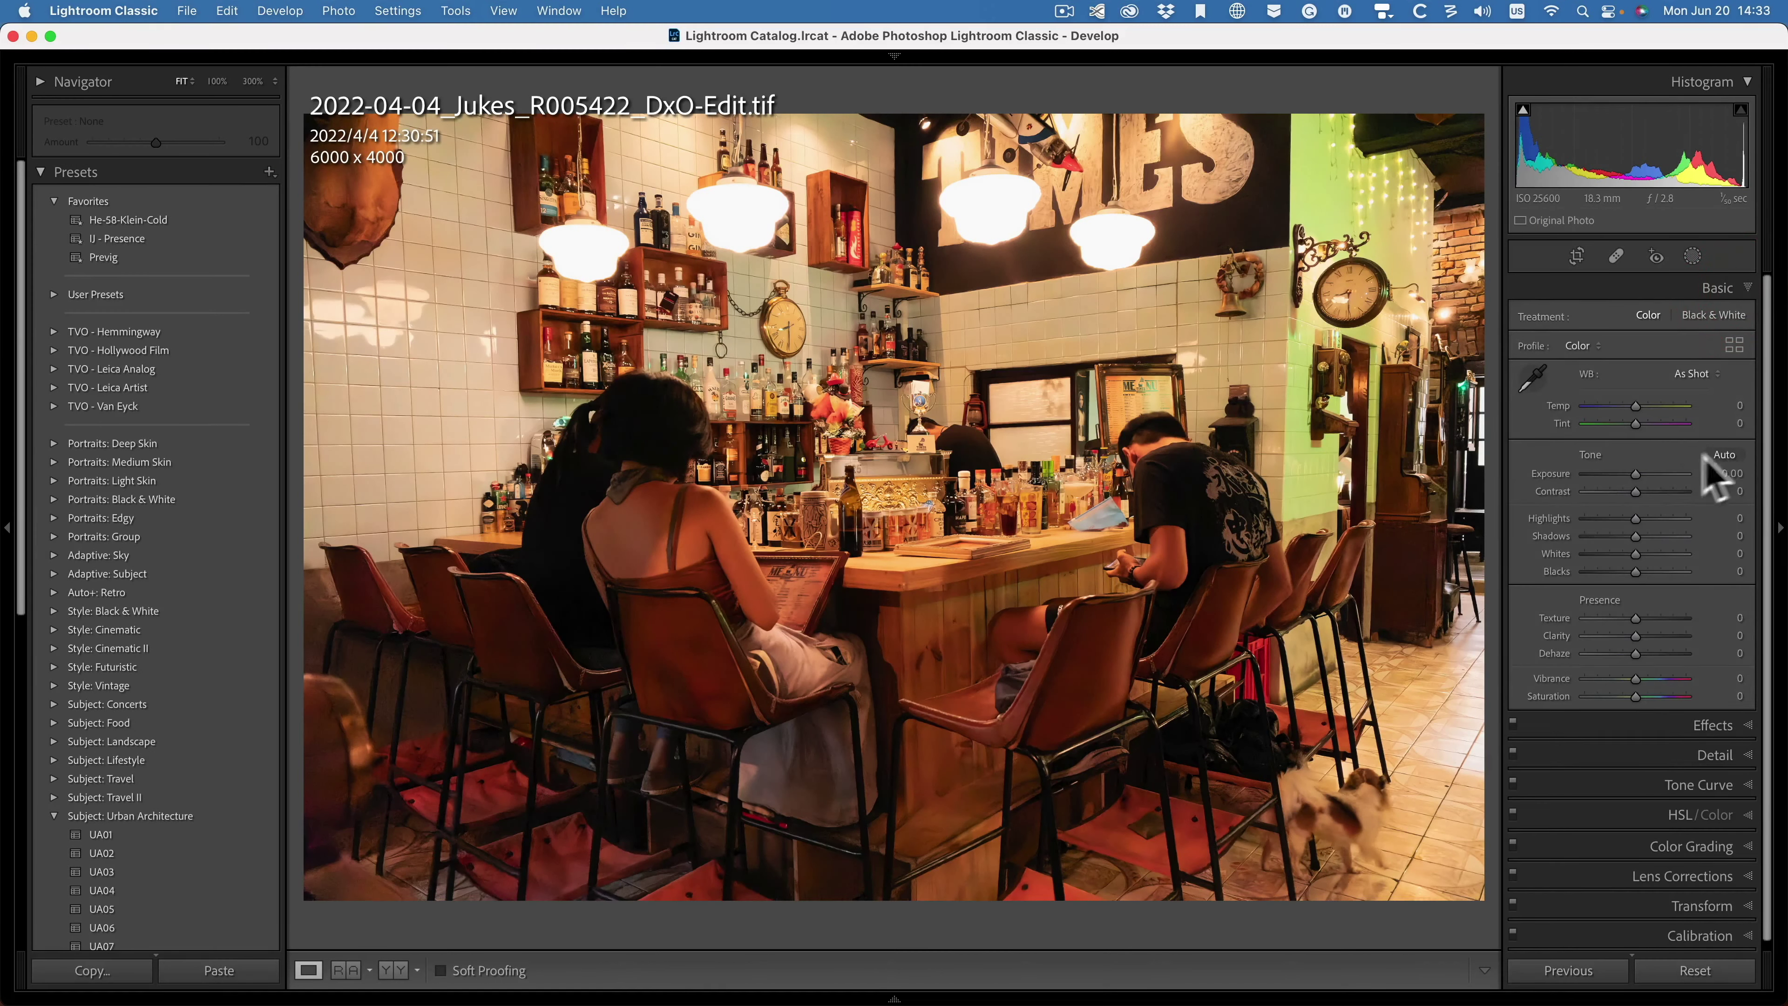
pyautogui.click(1725, 455)
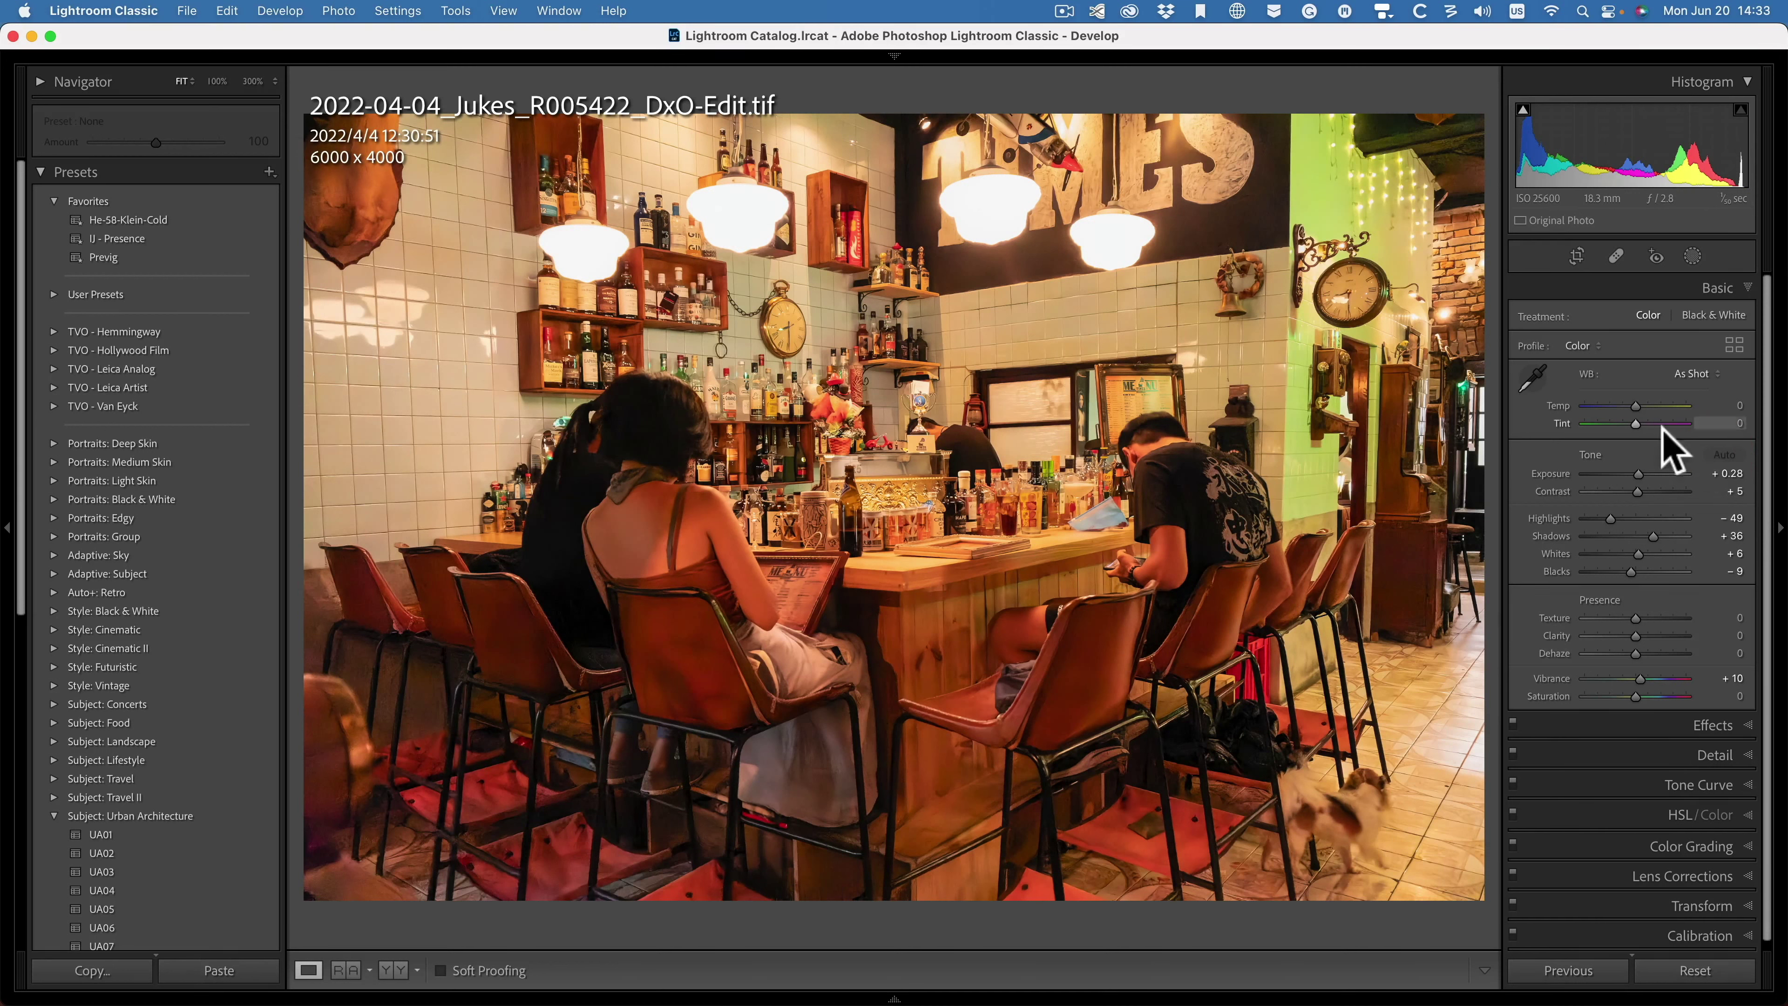
pyautogui.moveTo(1635, 406); pyautogui.dragTo(1616, 406)
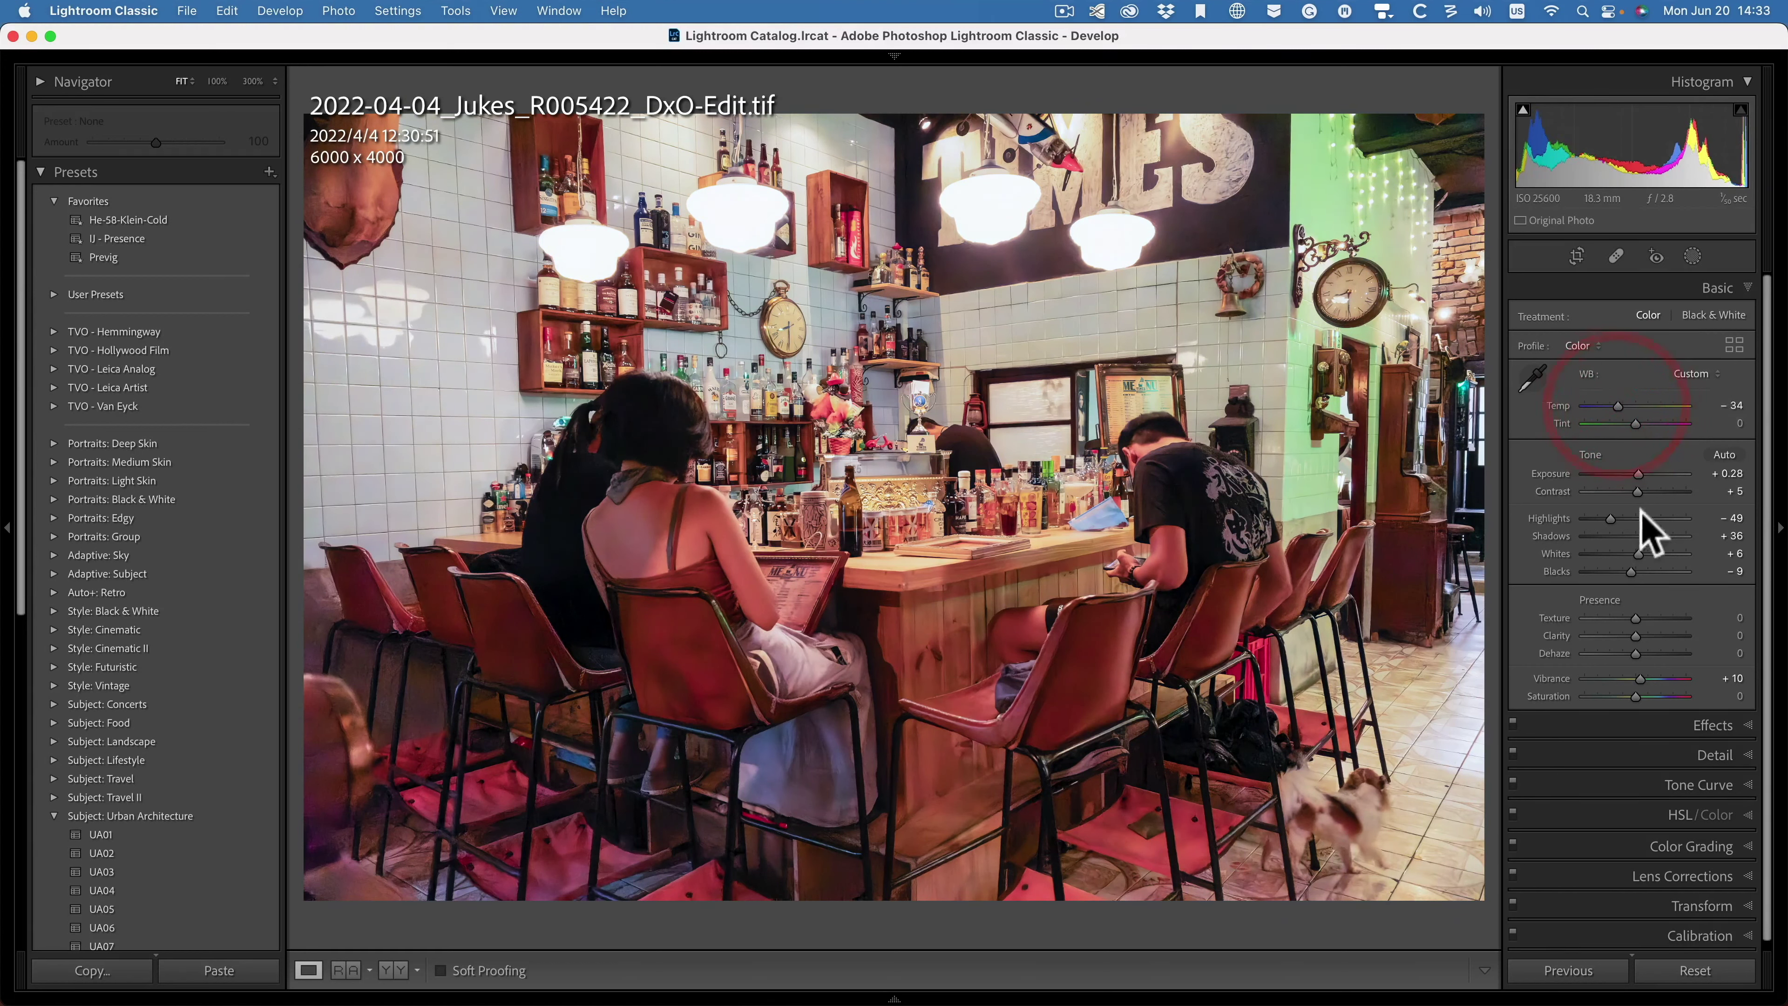
pyautogui.moveTo(1611, 519)
pyautogui.mouseDown()
pyautogui.moveTo(1593, 519)
pyautogui.moveTo(1616, 521)
pyautogui.mouseUp()
pyautogui.click(1613, 569)
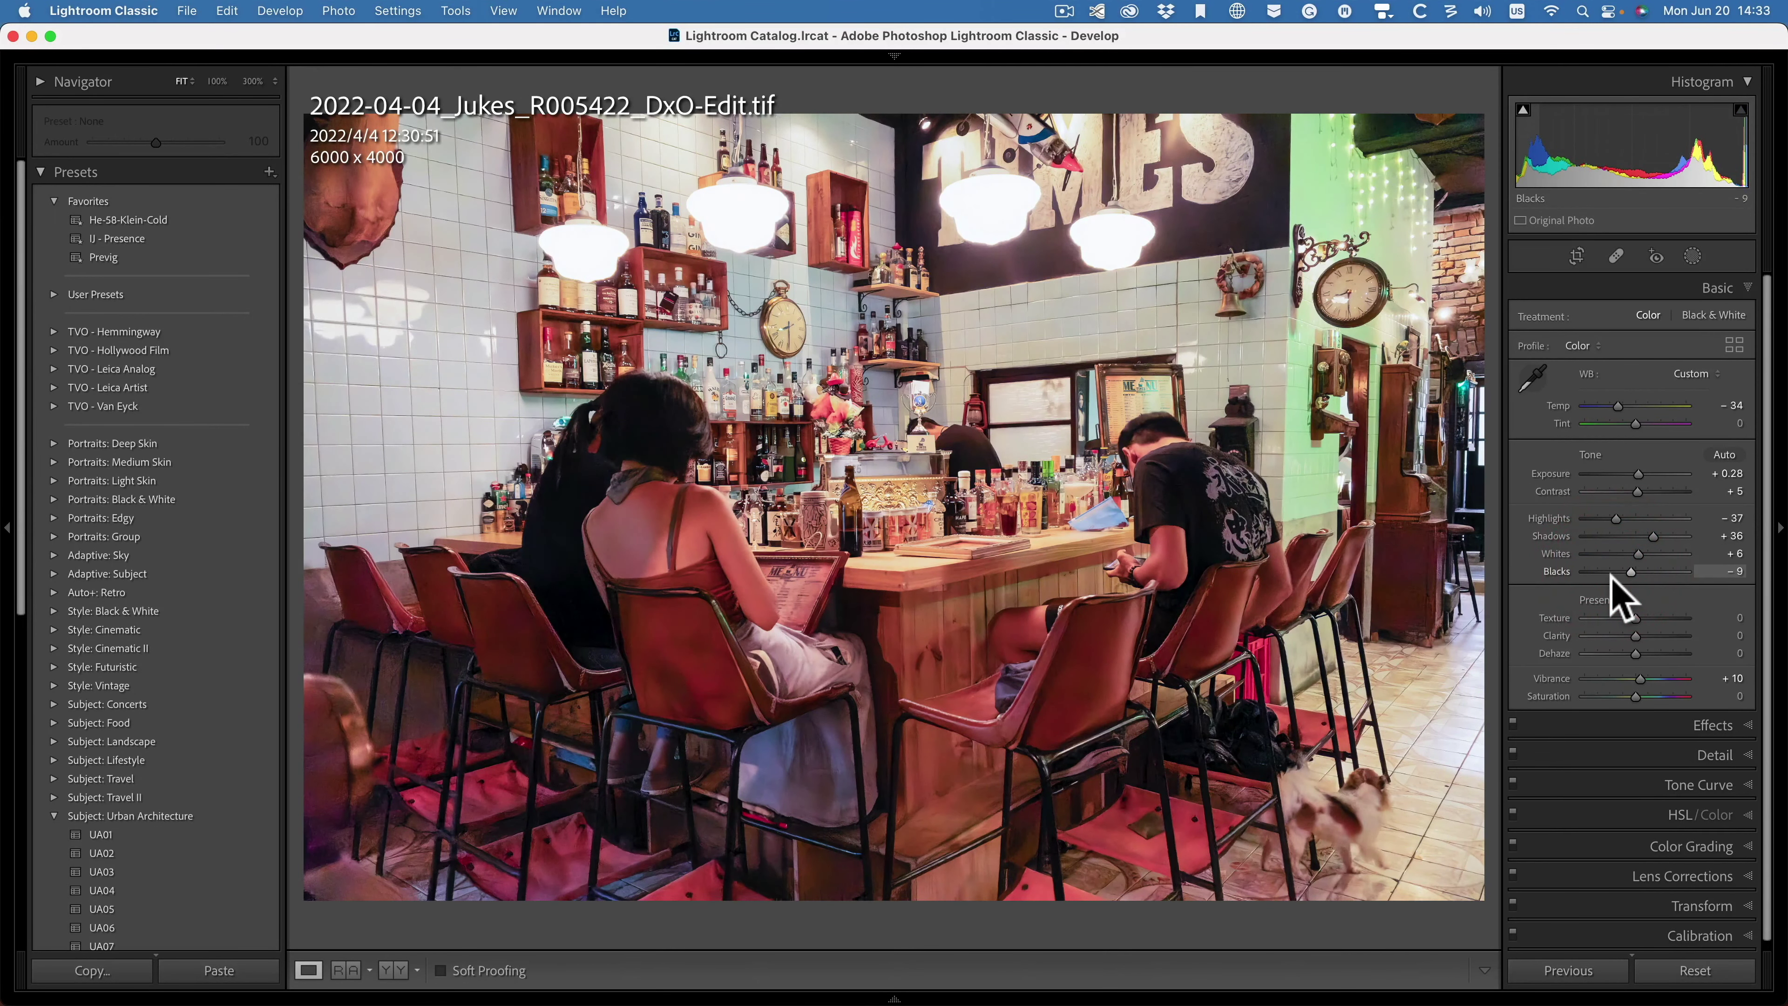
# Step: Raise Whites to +17 while previewing clipping, and set Tint to -25
pyautogui.press('alt')
pyautogui.moveTo(1637, 555); pyautogui.dragTo(1628, 571)
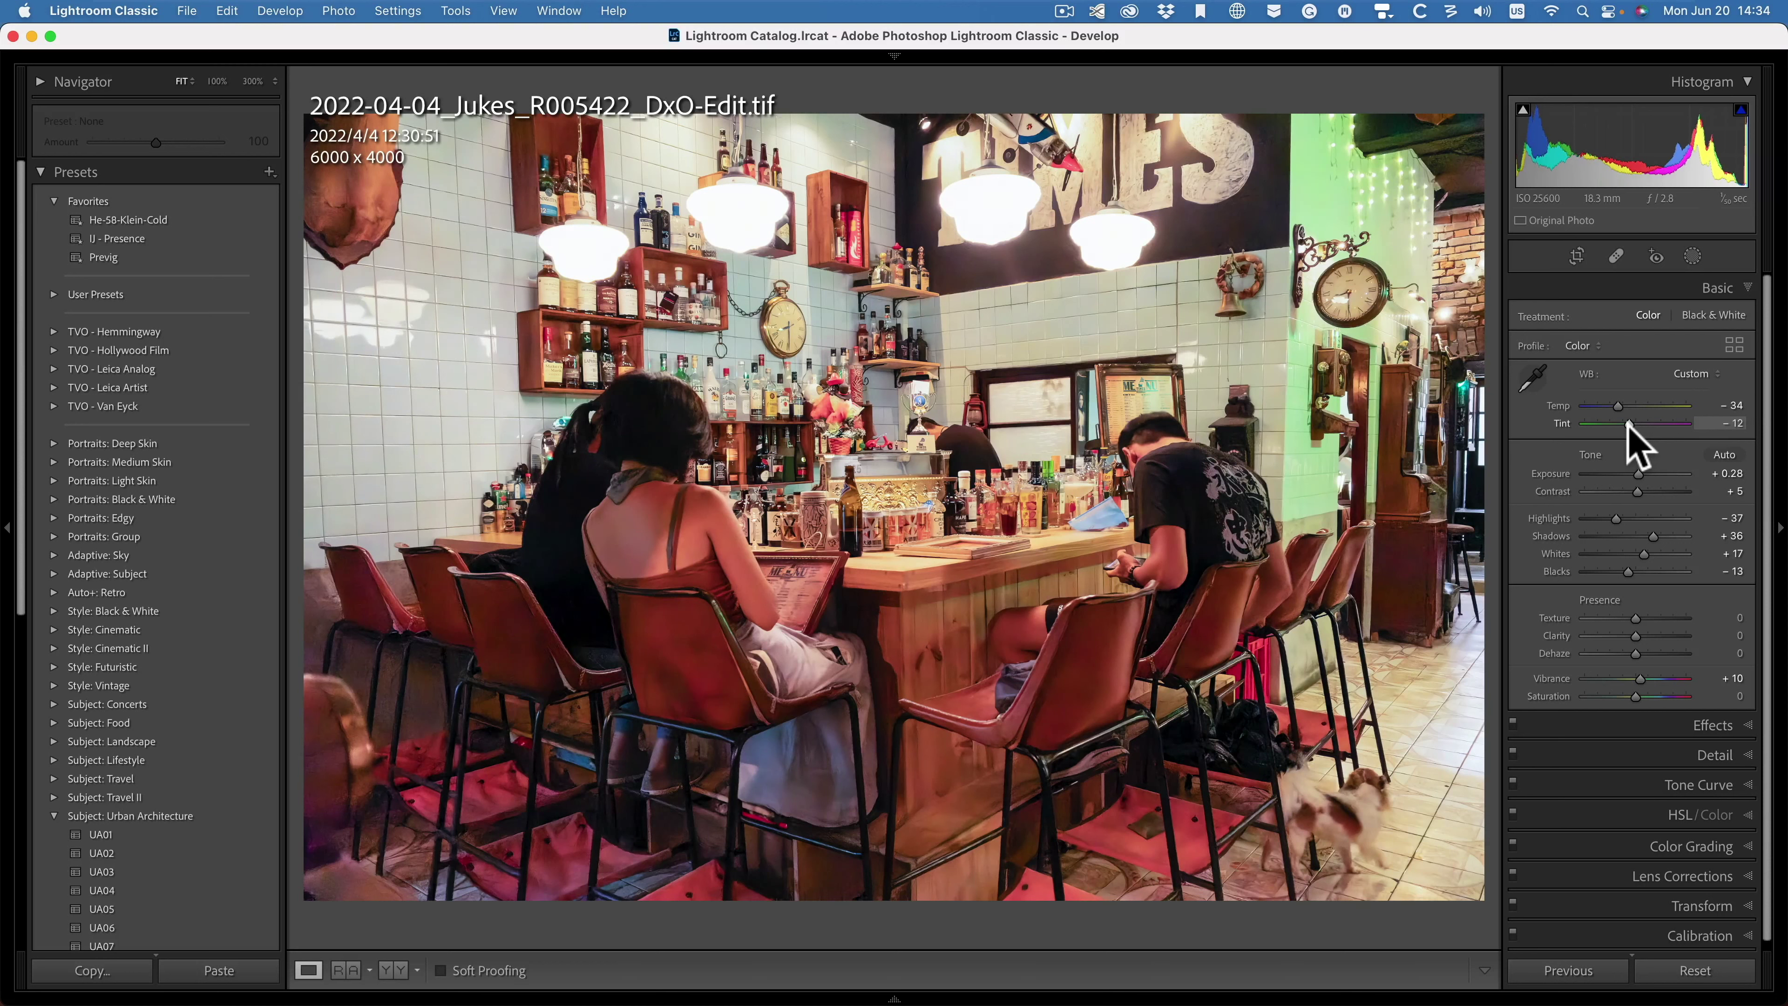
pyautogui.moveTo(1629, 426); pyautogui.dragTo(1621, 426)
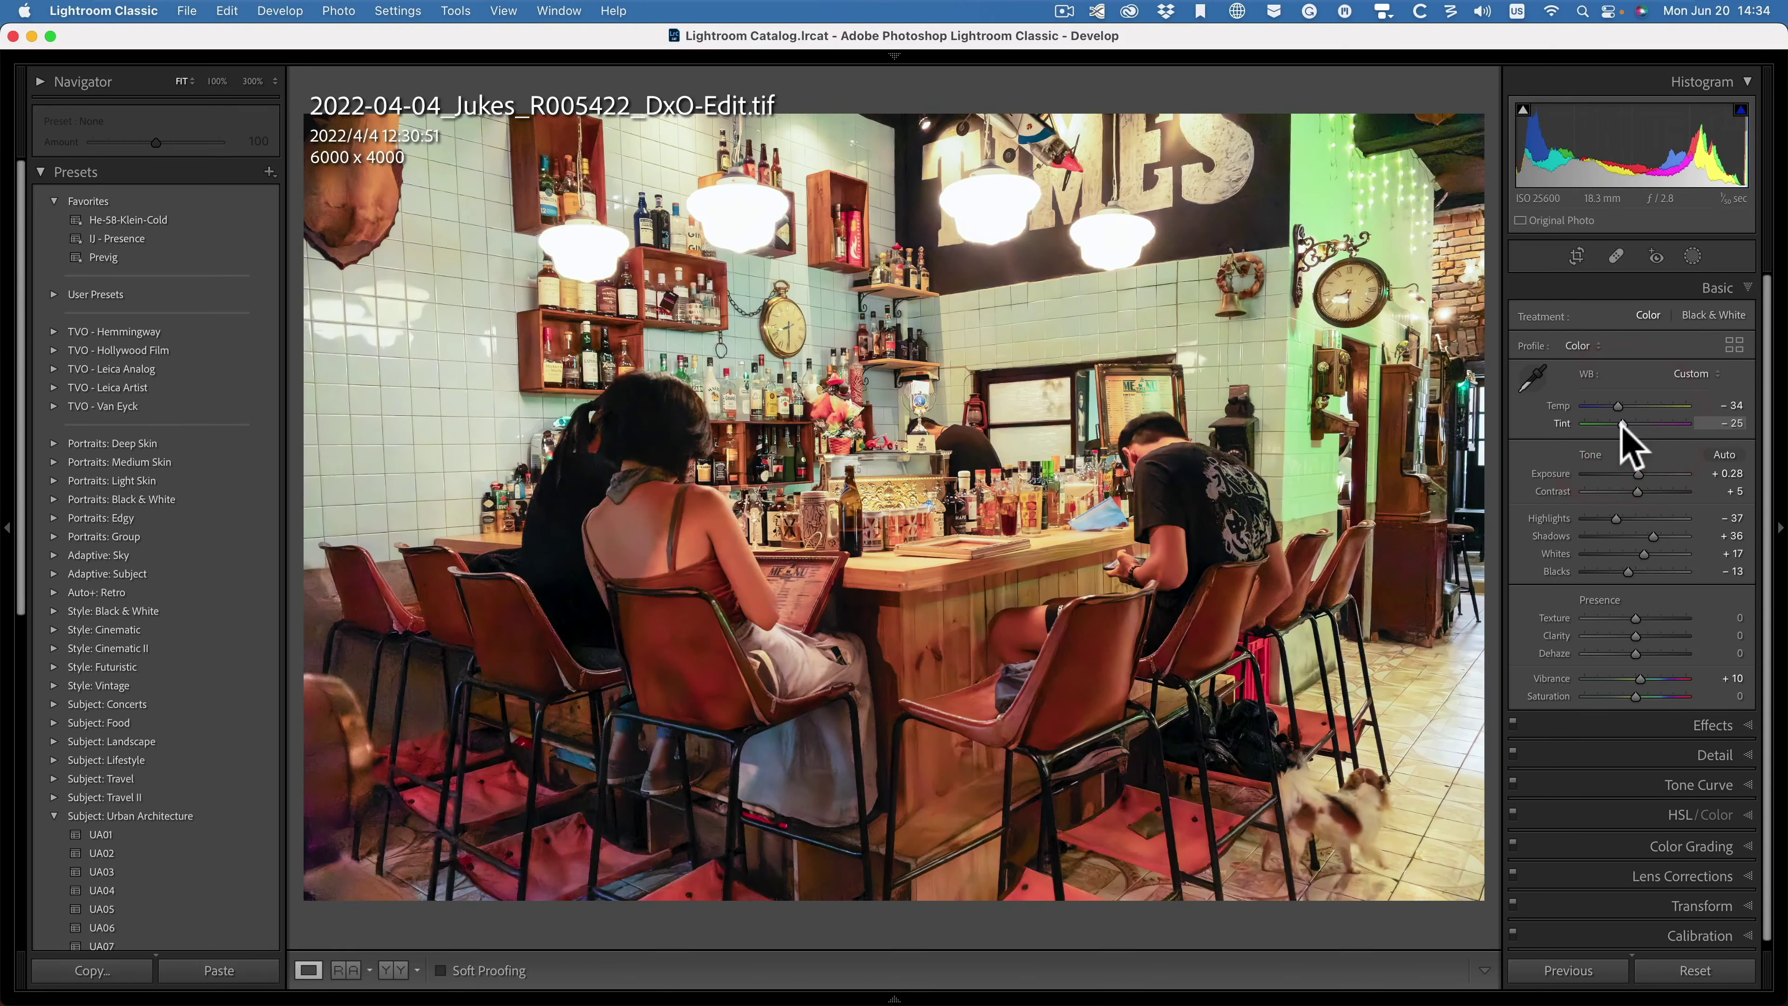
pyautogui.click(1622, 424)
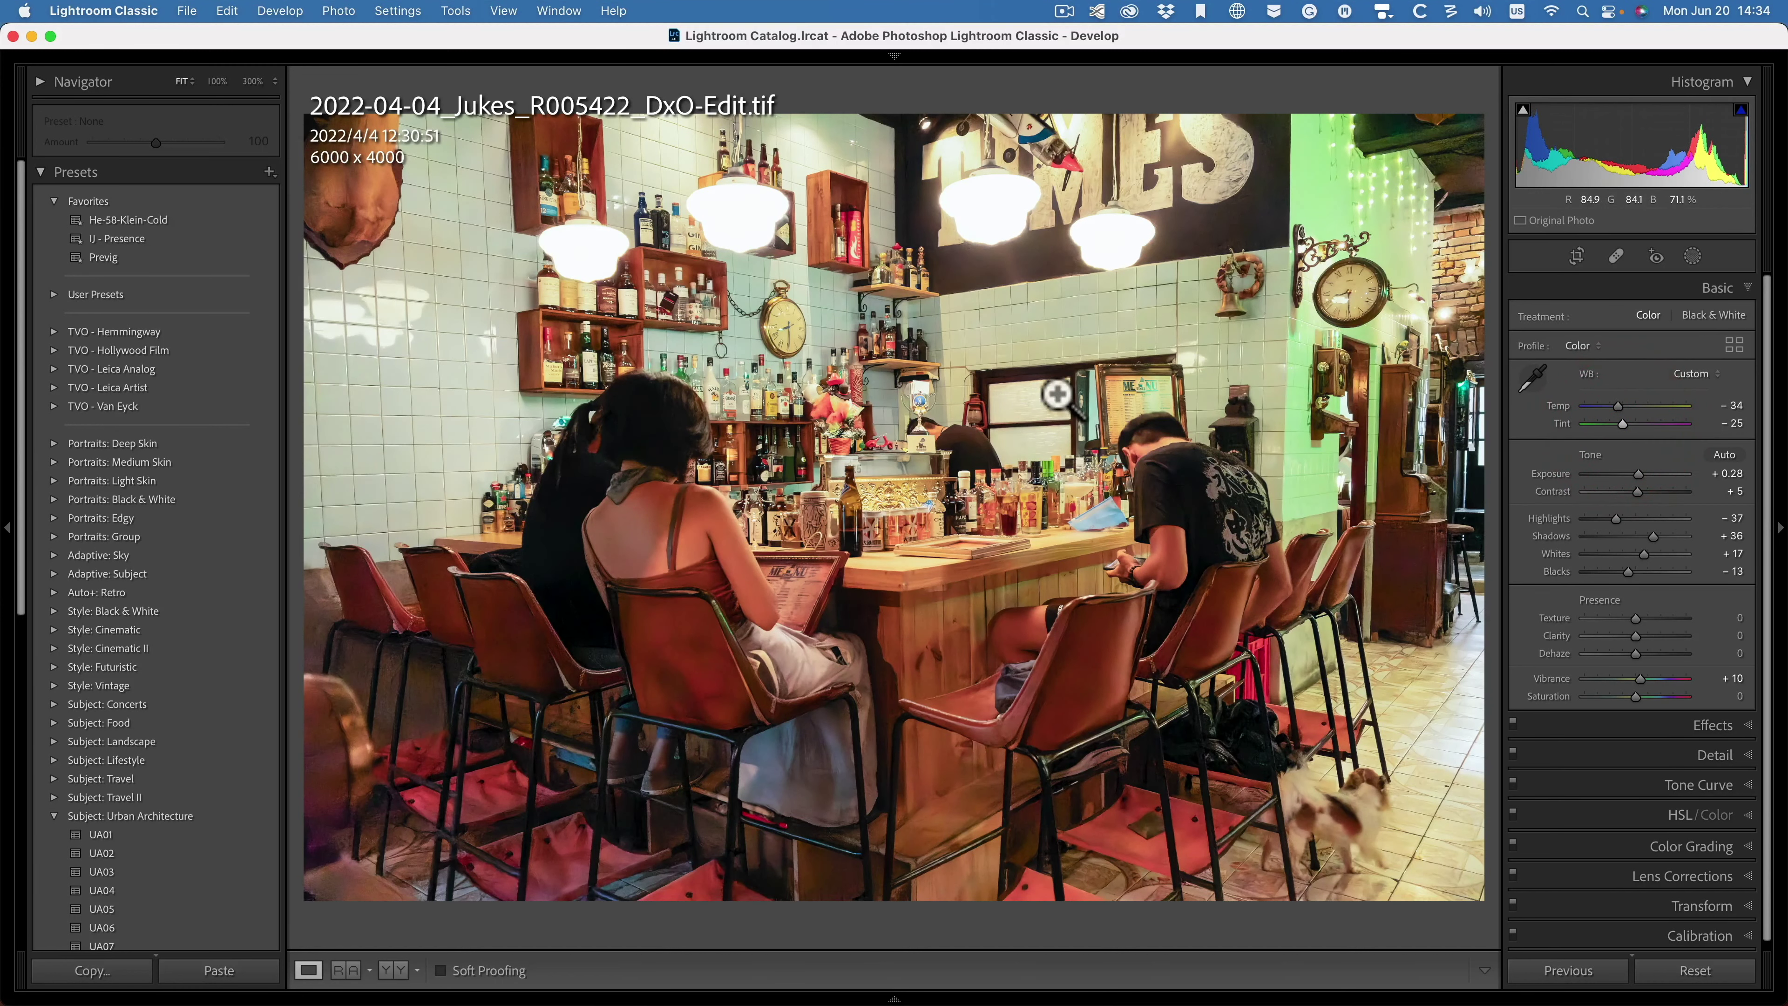
# Step: Check the before view, then set Texture to +57 and Clarity to about +16
pyautogui.press('\\')
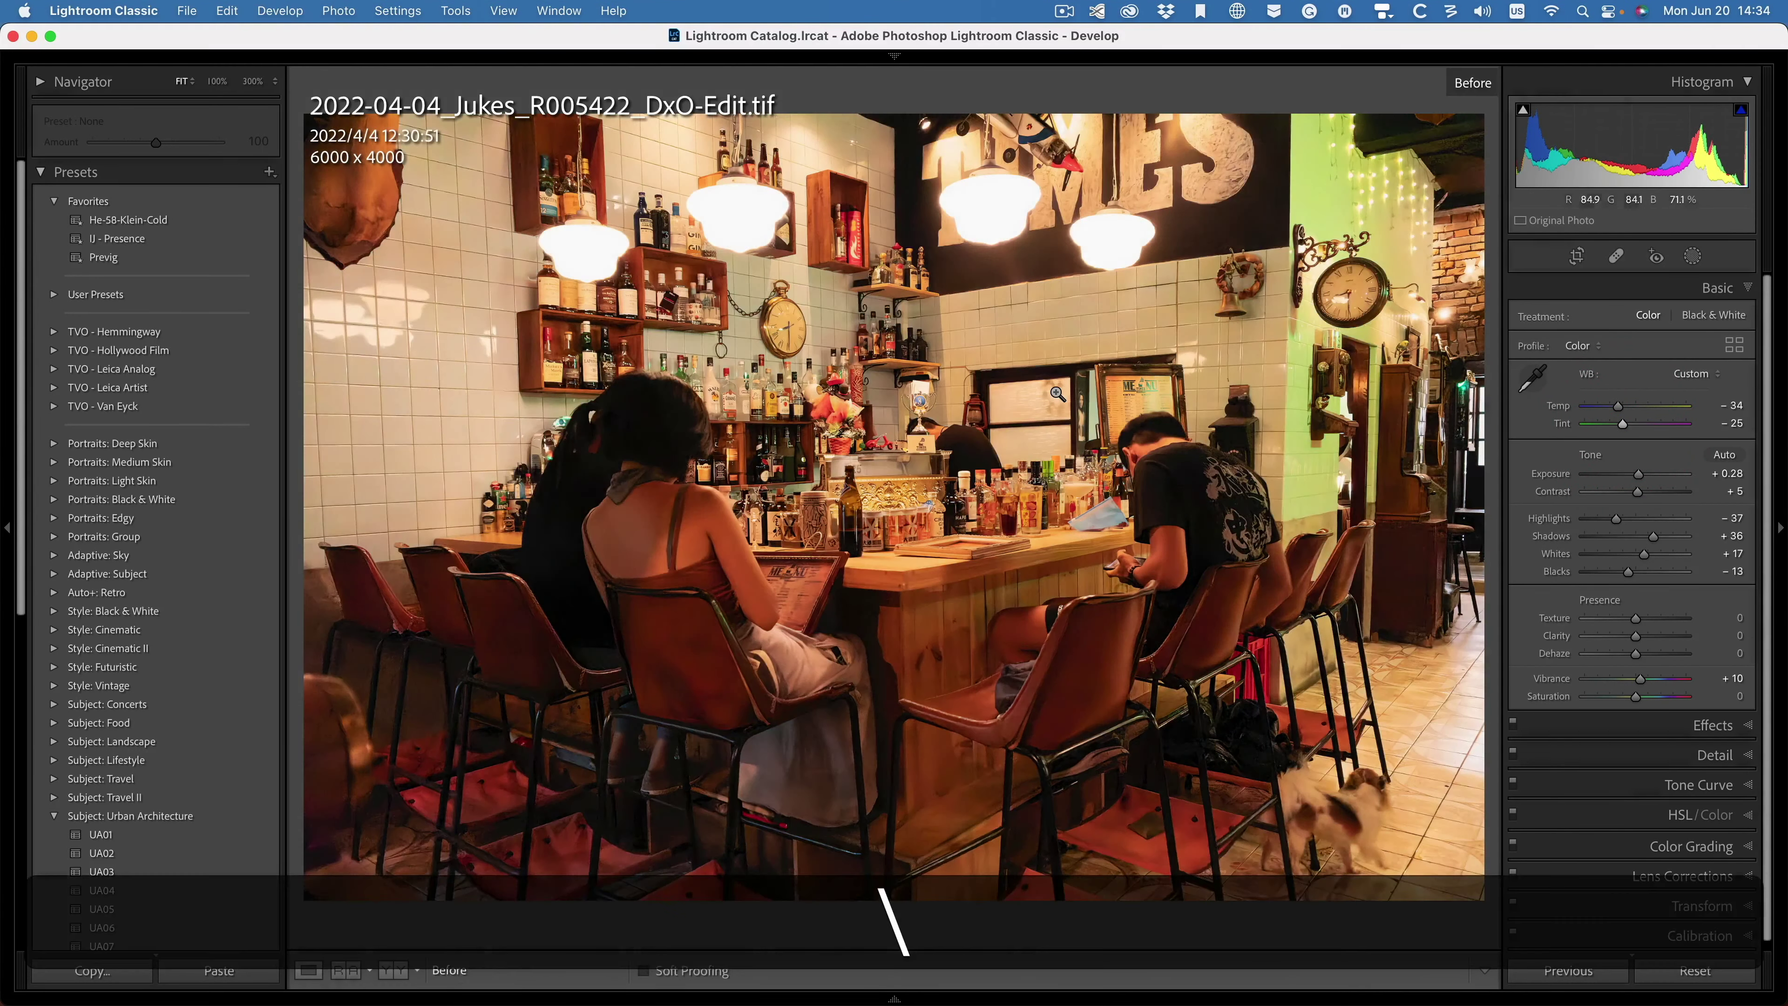
pyautogui.press('\\')
pyautogui.press('\\')
pyautogui.press('\\')
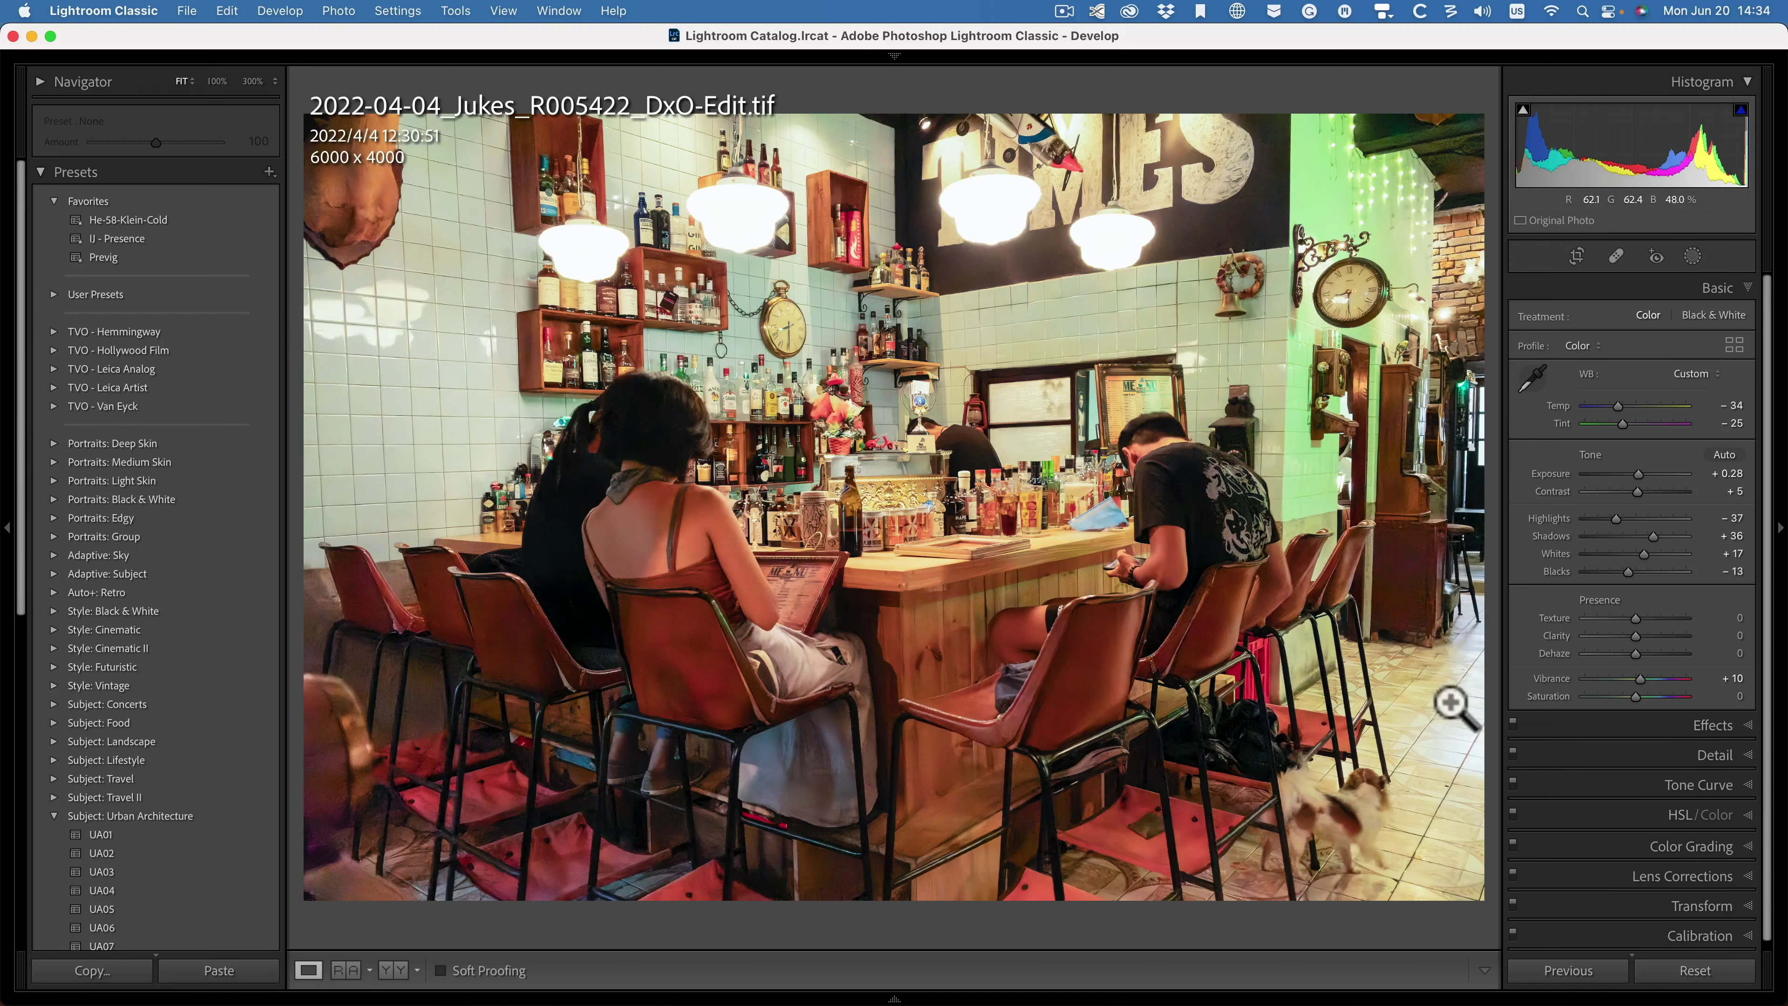
pyautogui.moveTo(1632, 618); pyautogui.dragTo(1644, 619)
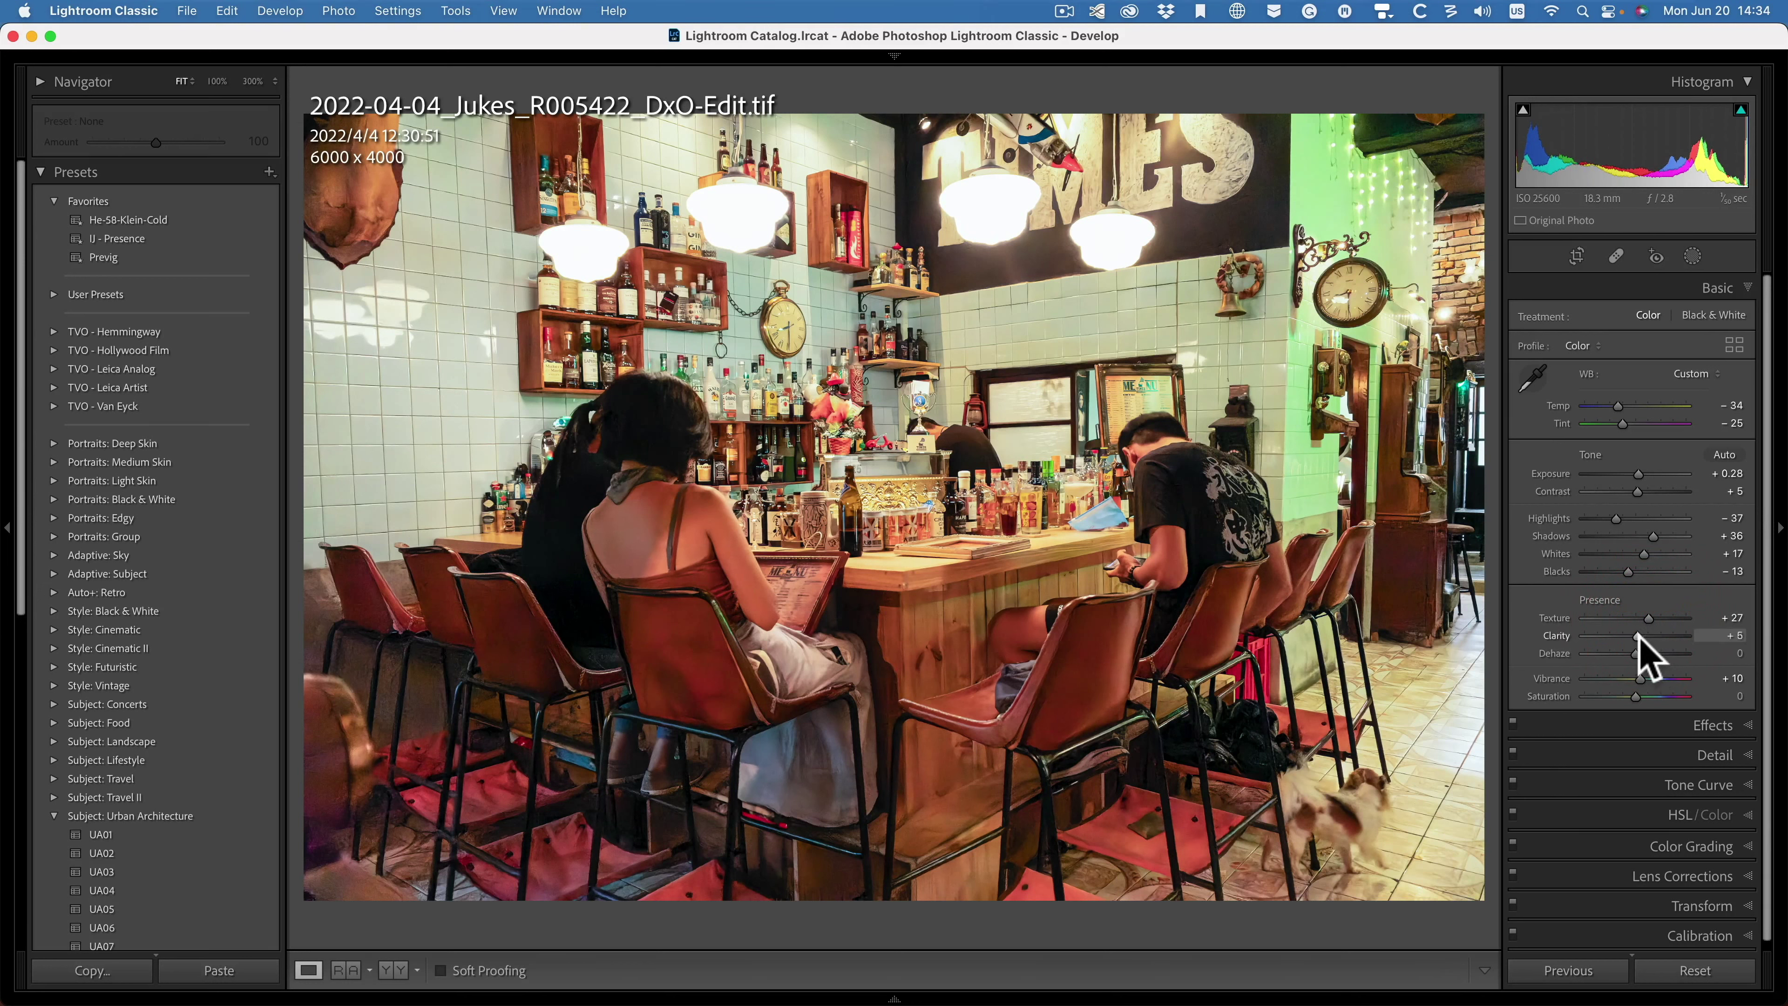
pyautogui.moveTo(1640, 634)
pyautogui.mouseDown()
pyautogui.moveTo(1668, 623)
pyautogui.moveTo(1653, 635)
pyautogui.mouseUp()
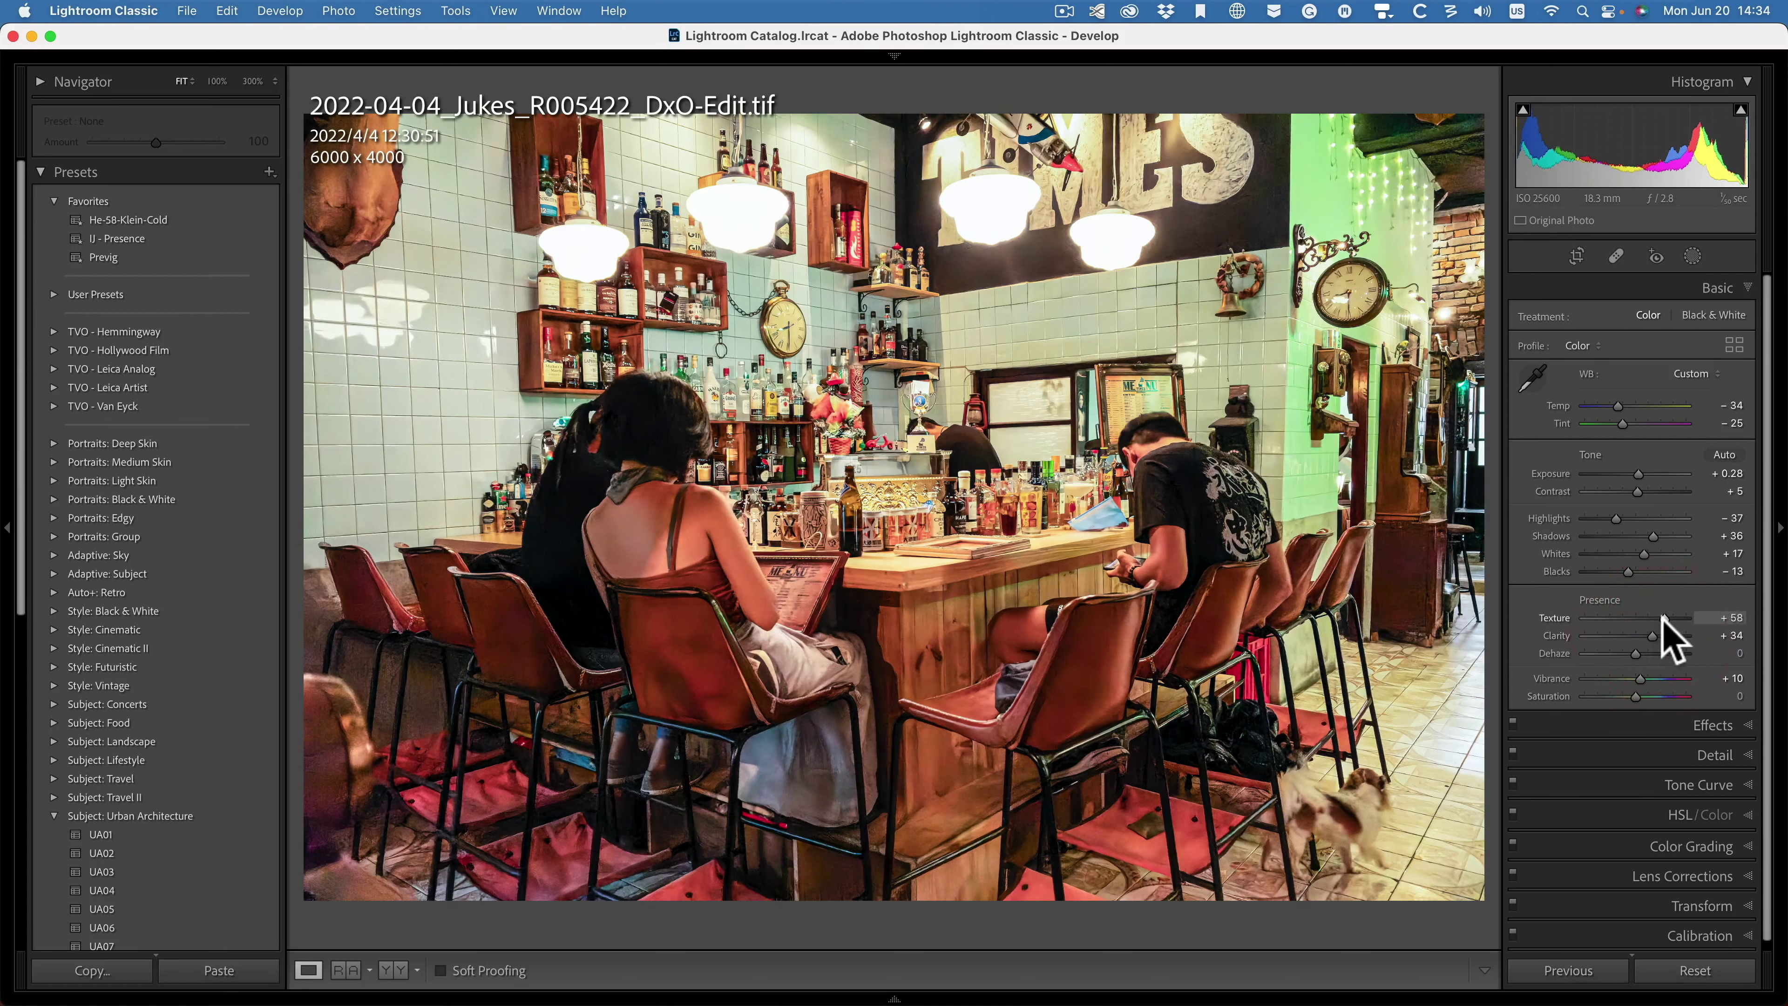
pyautogui.click(1665, 619)
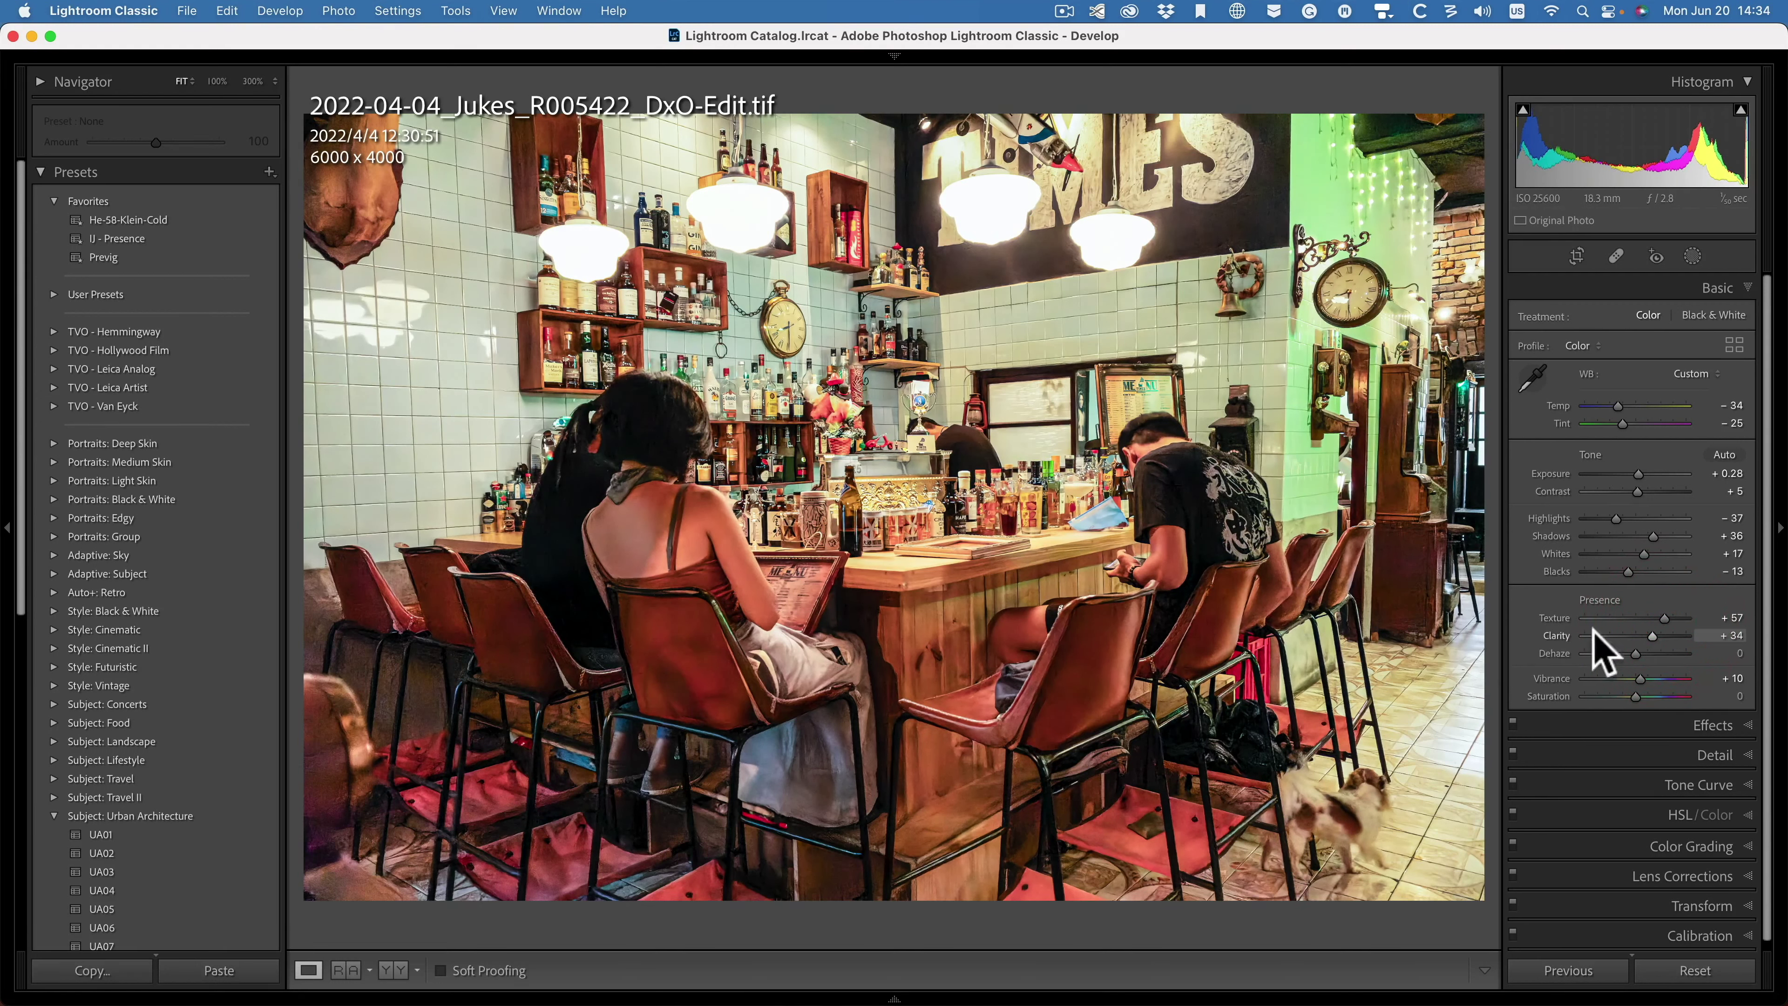
pyautogui.moveTo(1650, 635); pyautogui.dragTo(1642, 636)
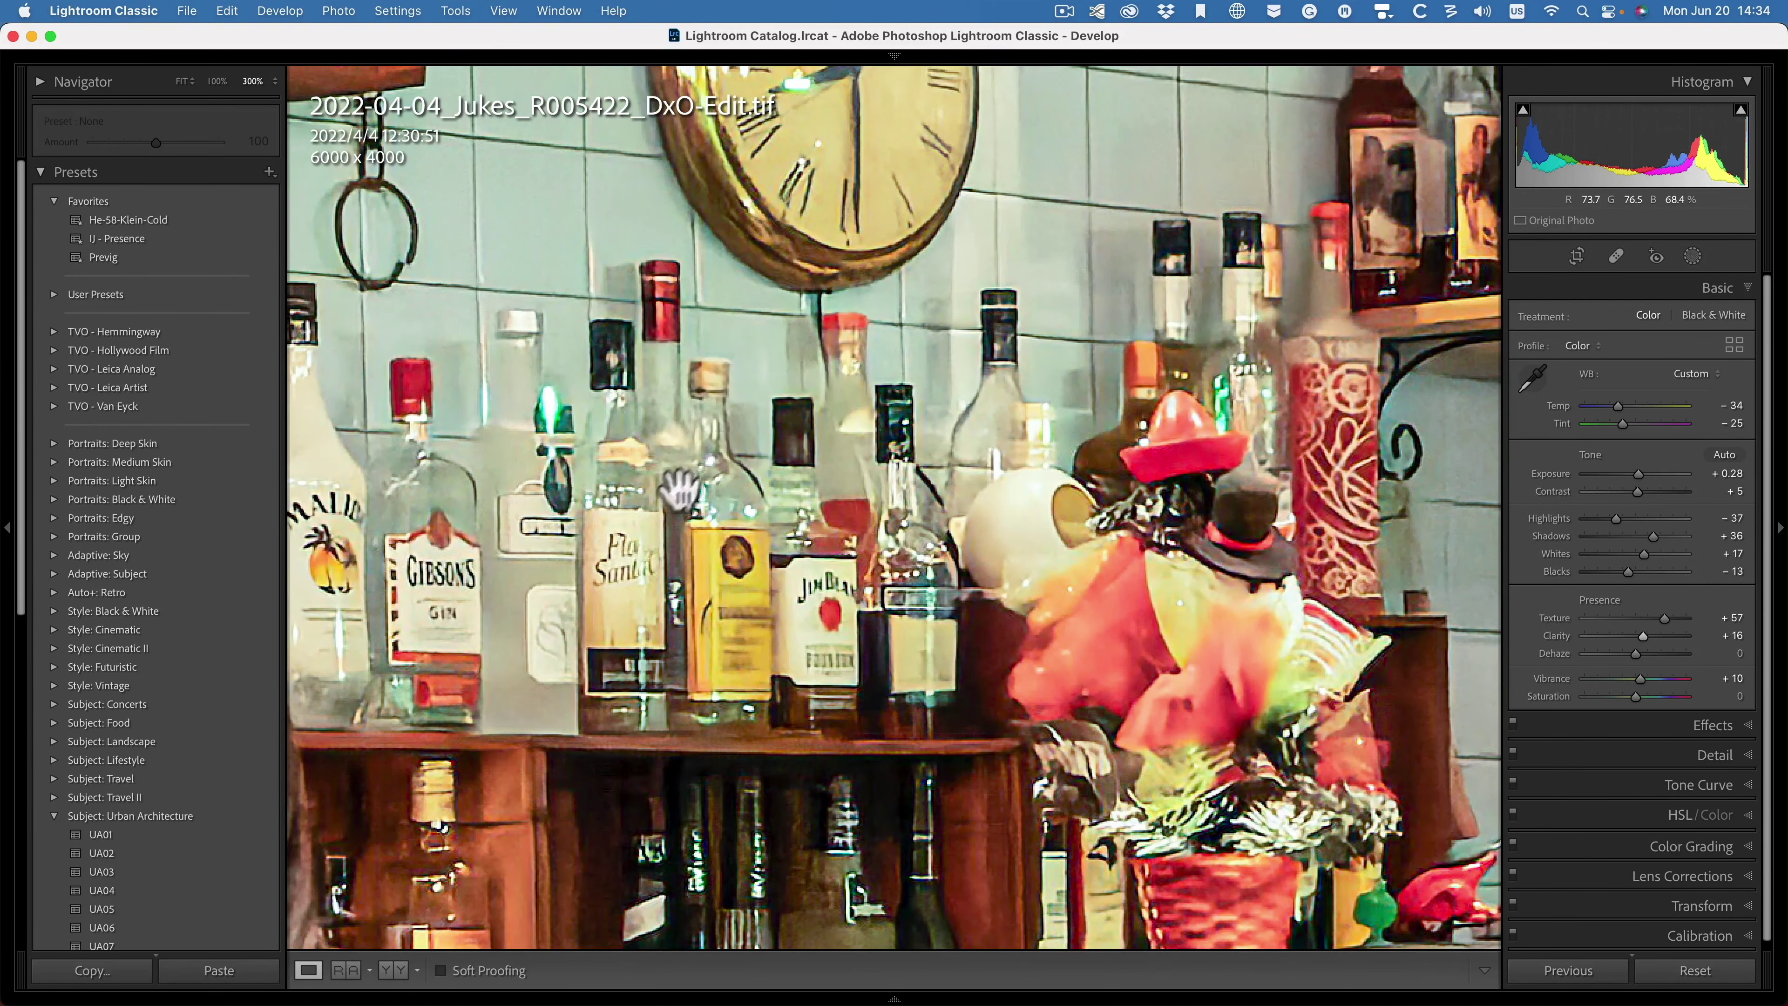
# Step: Inspect bottle detail at 300% and 100%, then check against the before version
pyautogui.click(665, 504)
pyautogui.click(719, 413)
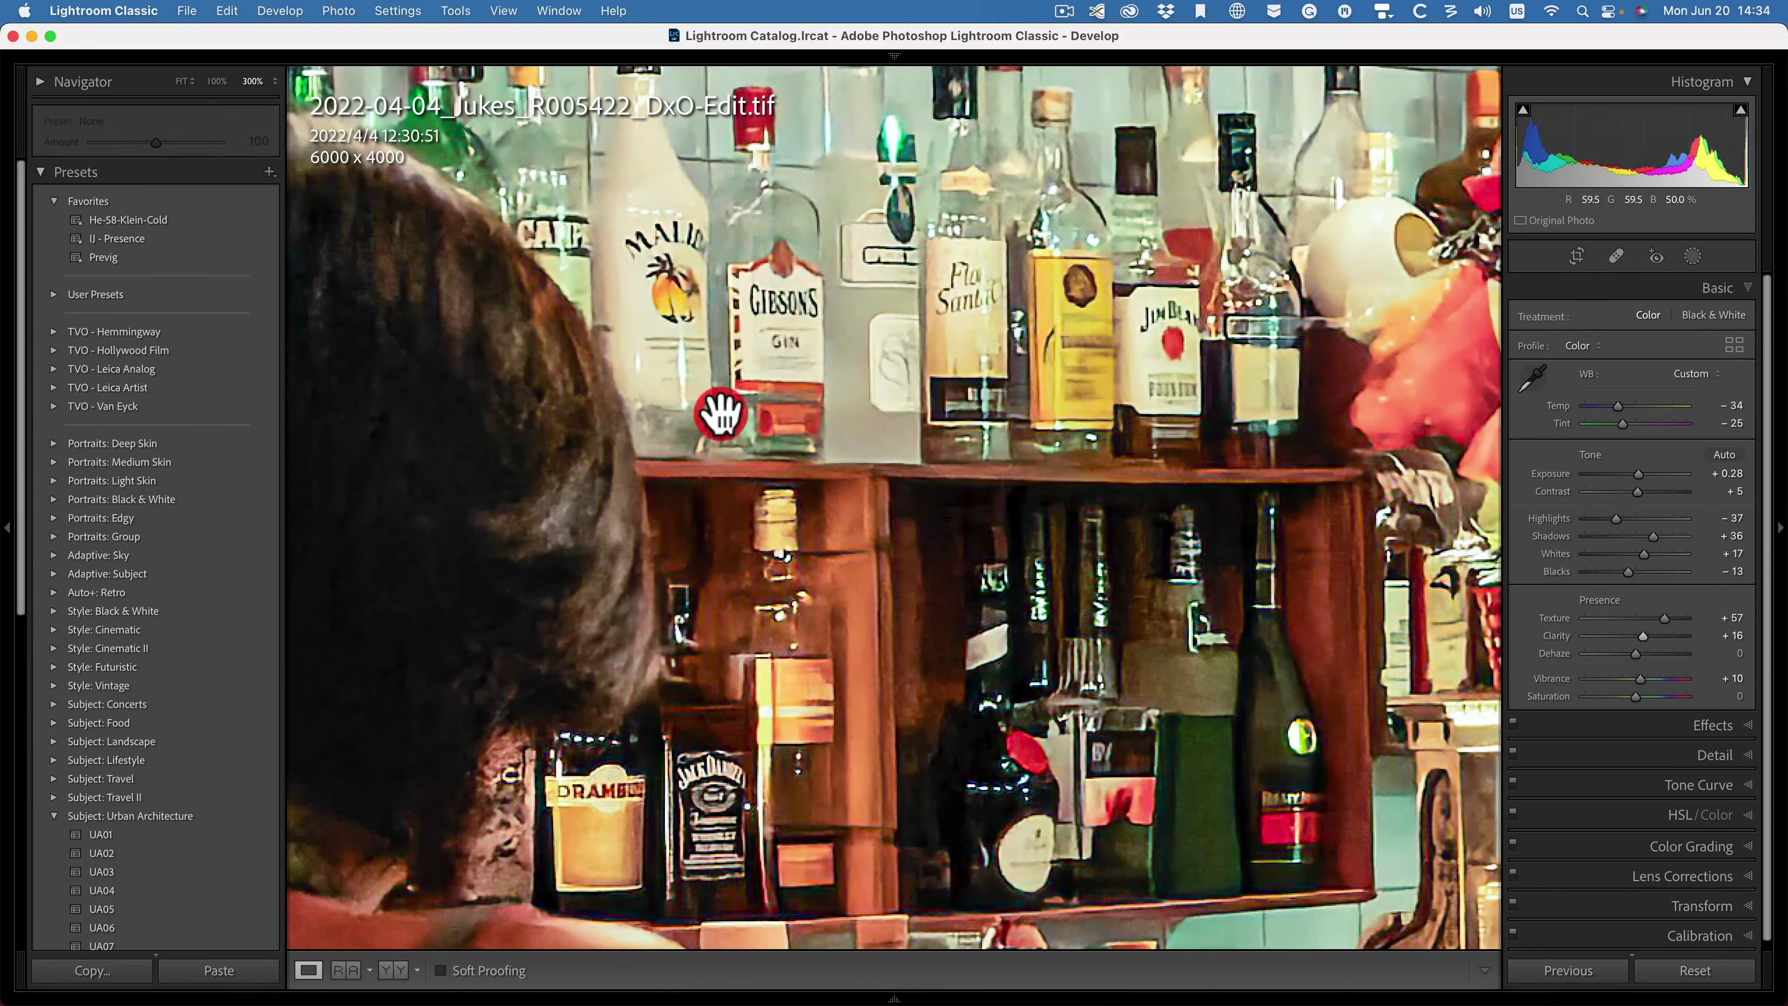
pyautogui.press('super+minus')
pyautogui.press('super+minus')
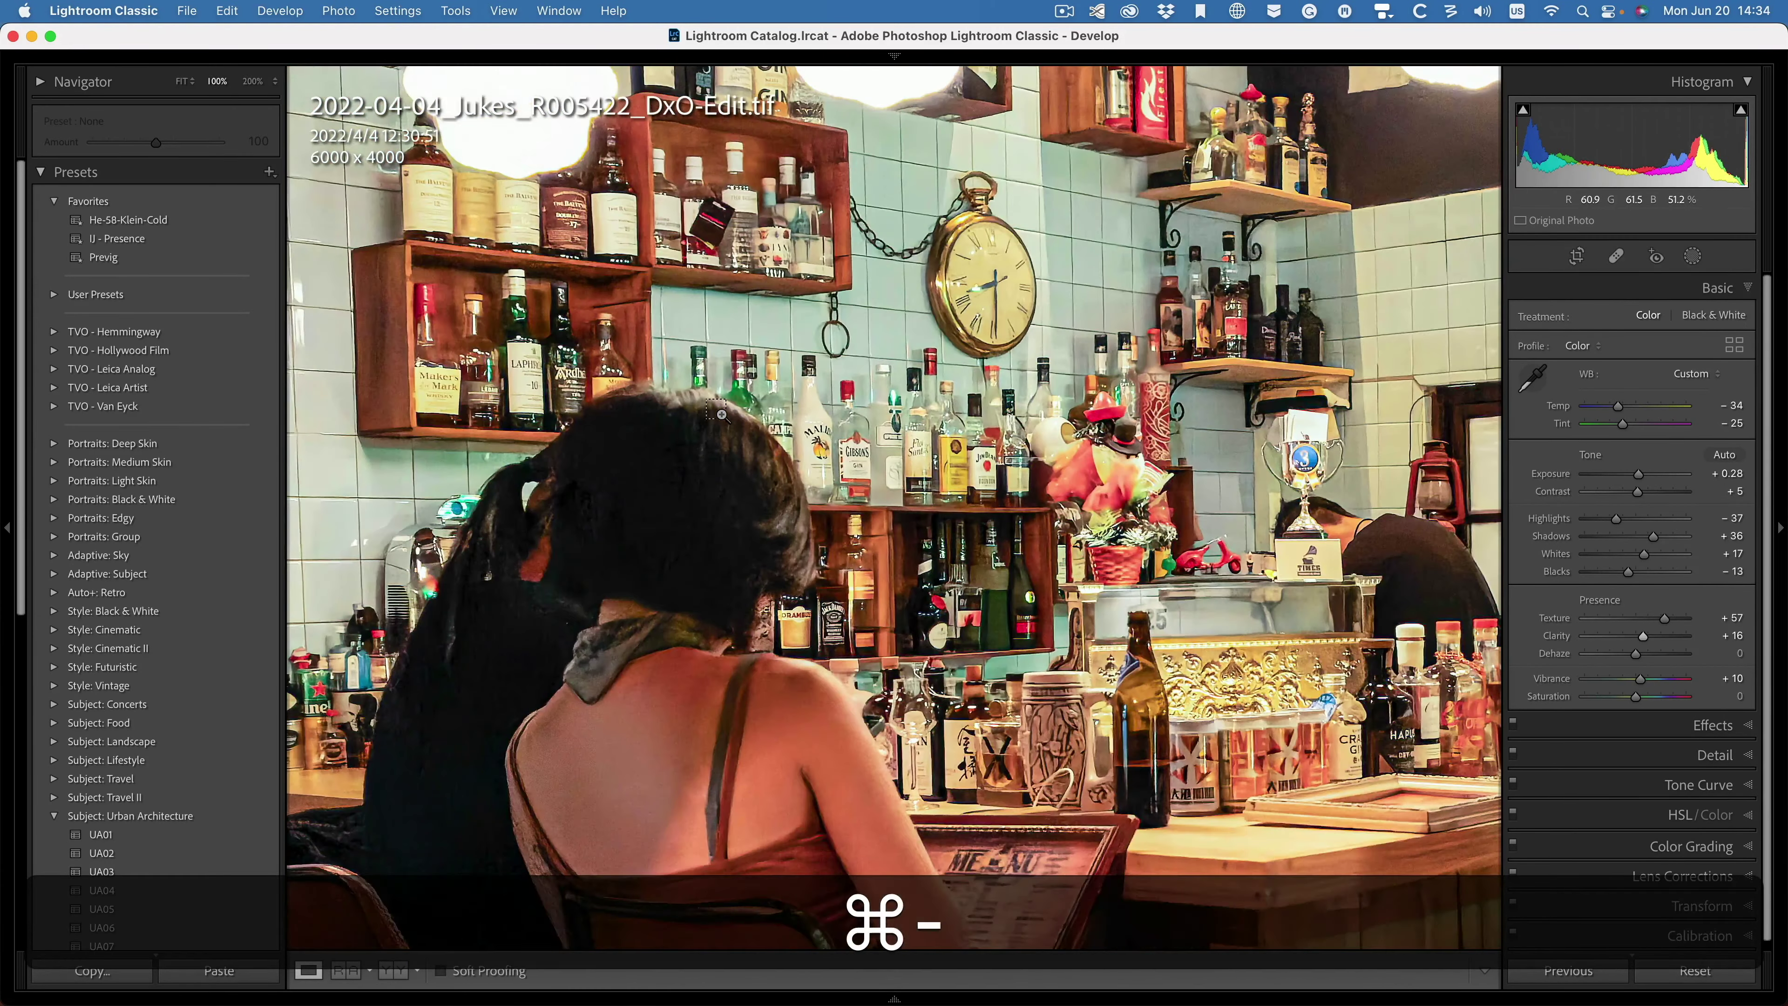
pyautogui.press('super+minus')
pyautogui.click(889, 544)
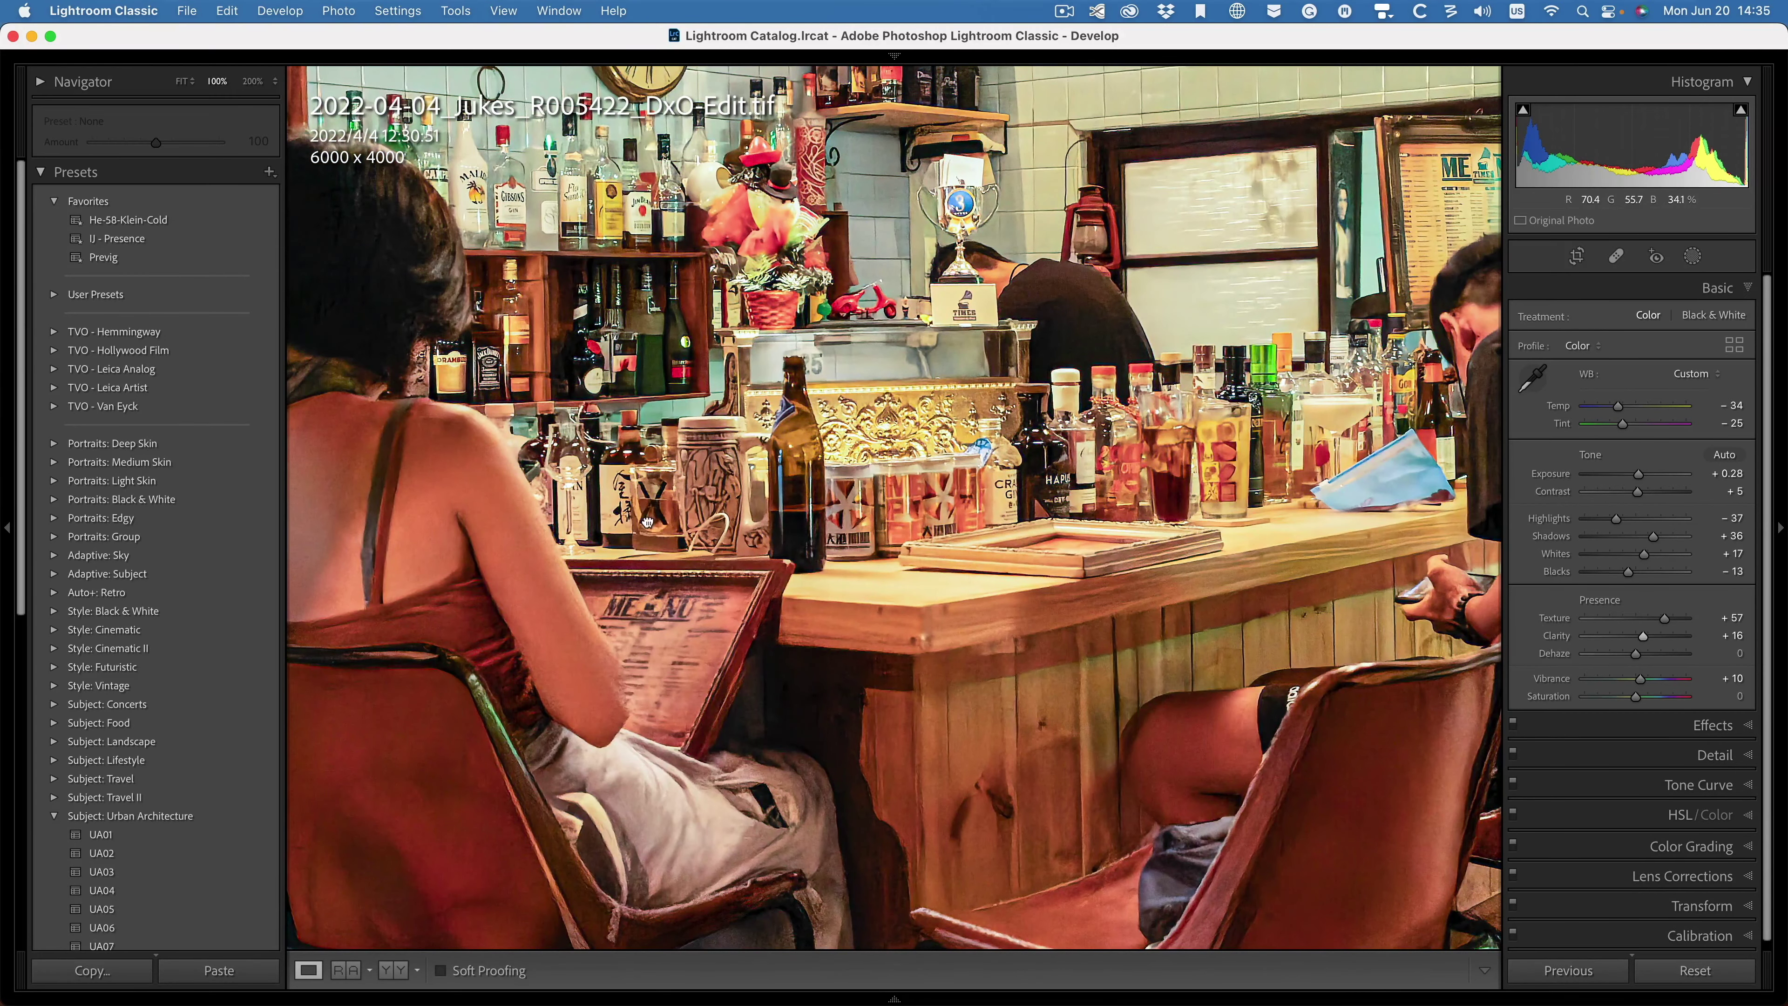
pyautogui.click(648, 521)
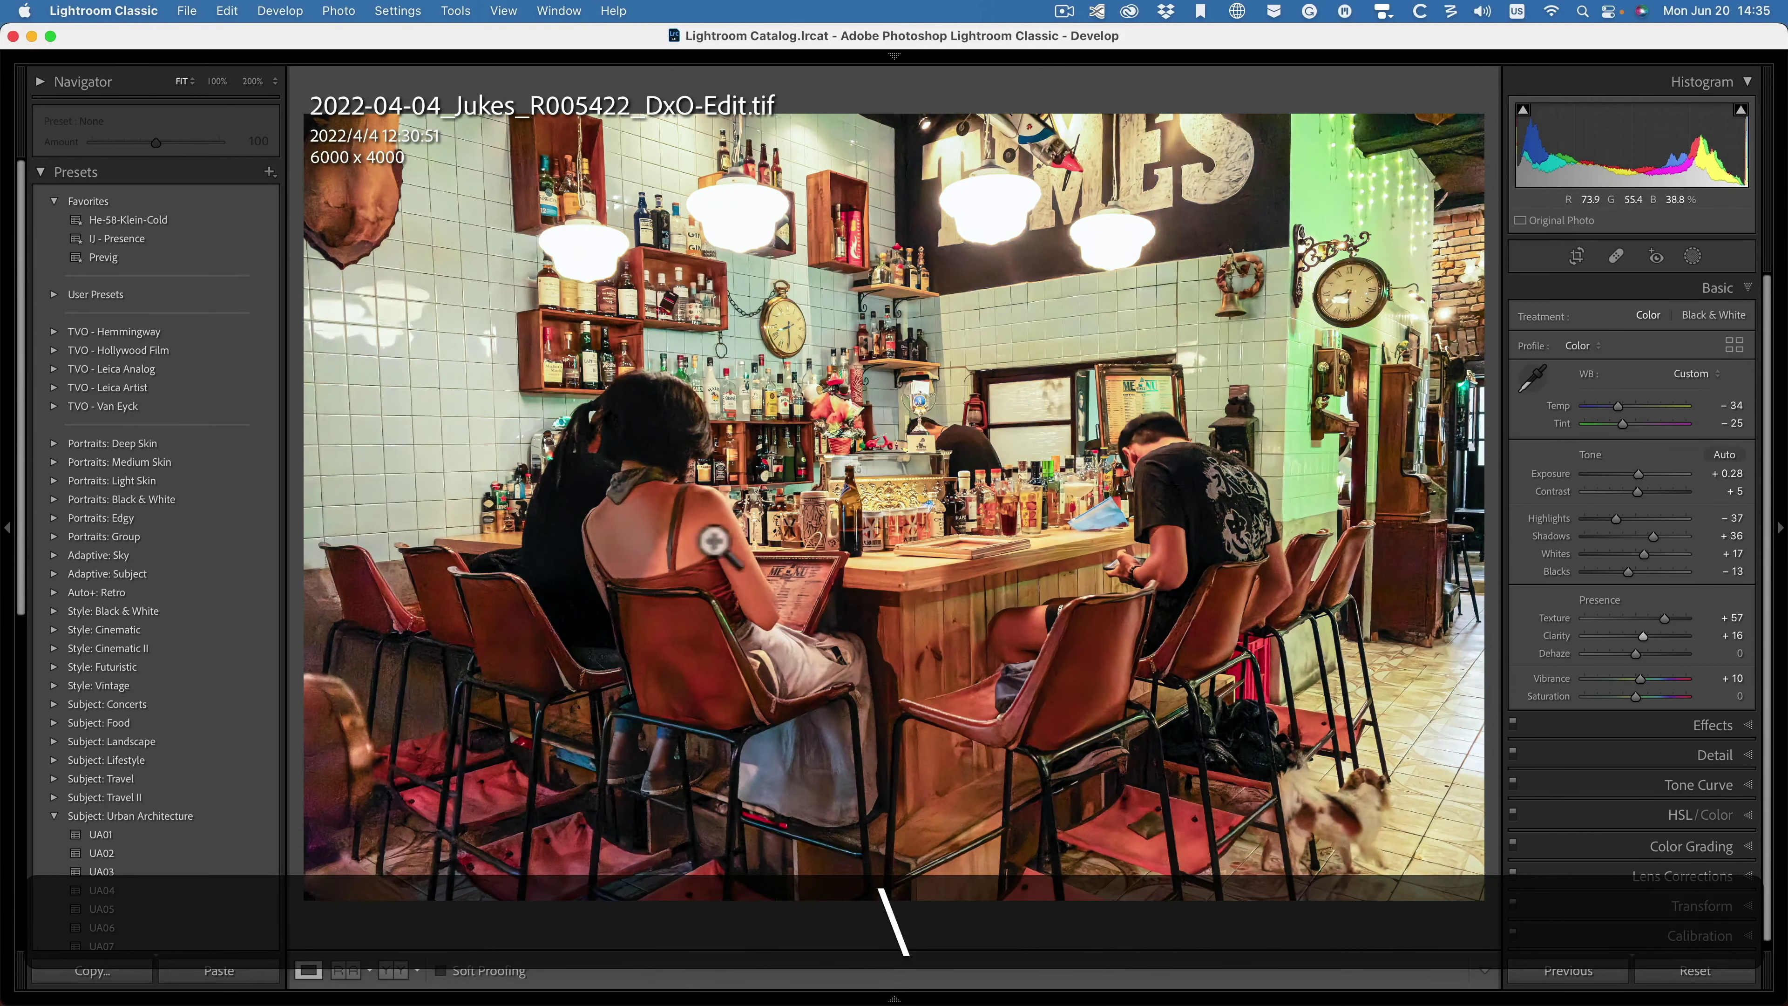
pyautogui.click(715, 542)
pyautogui.press('\\')
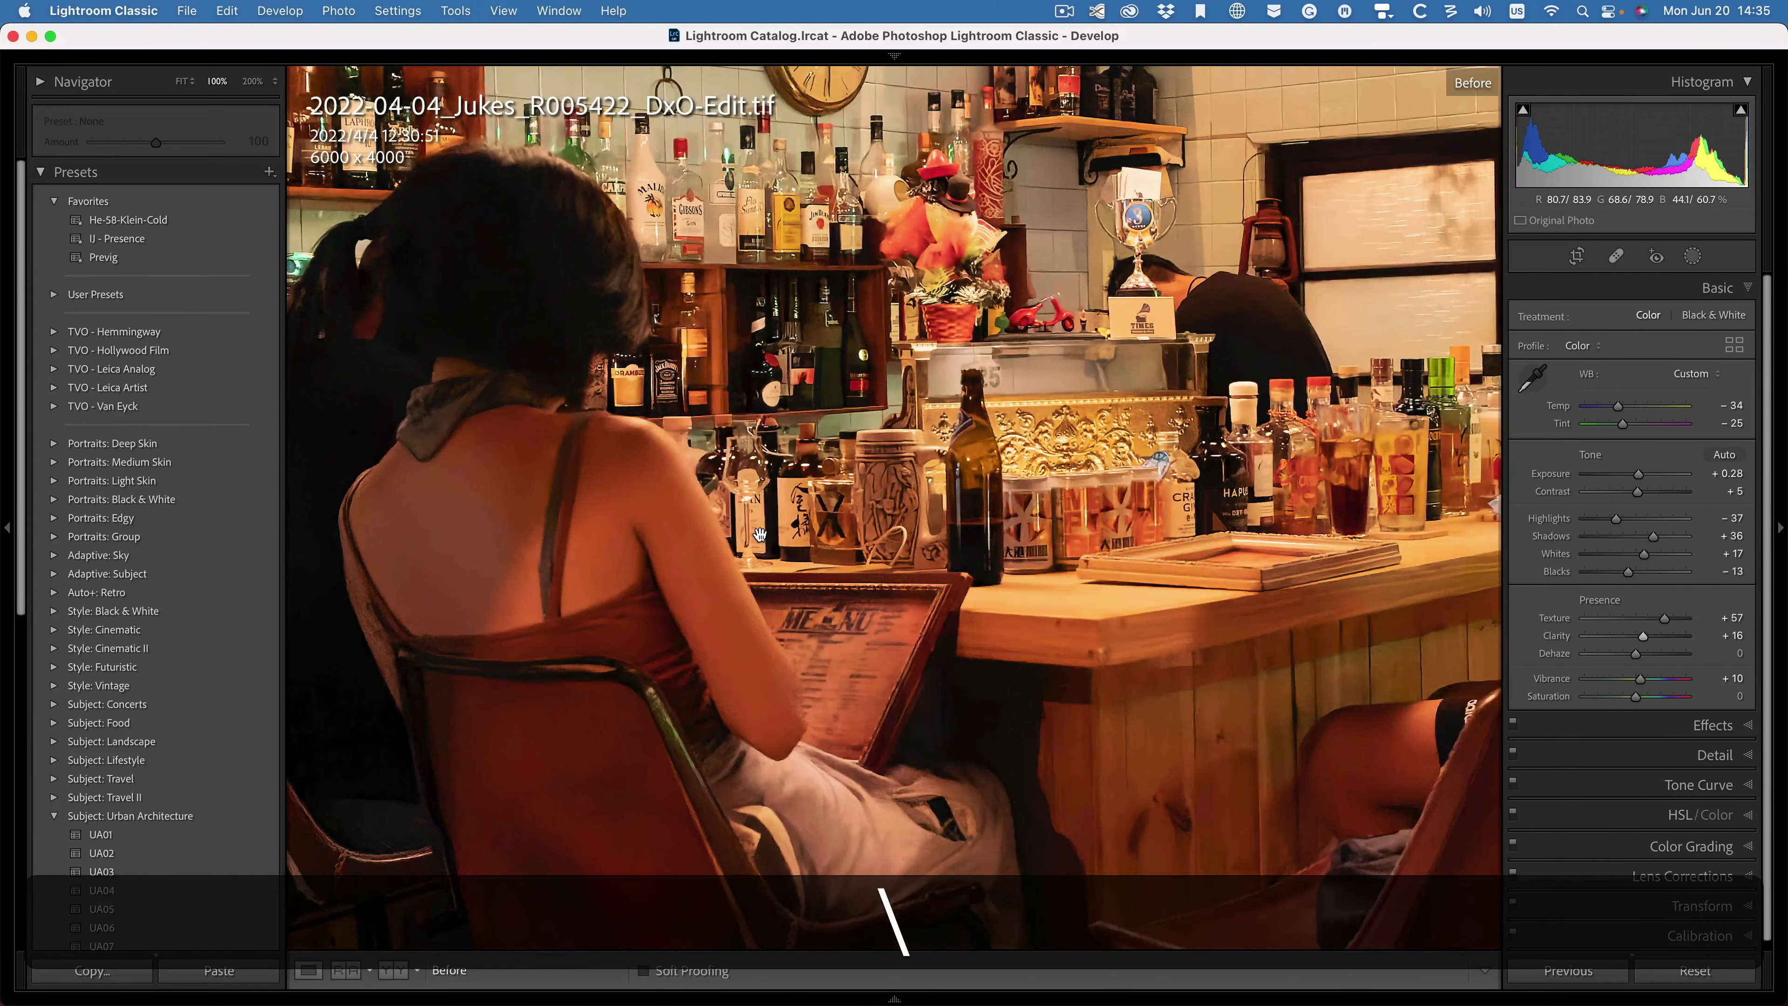
pyautogui.press('\\')
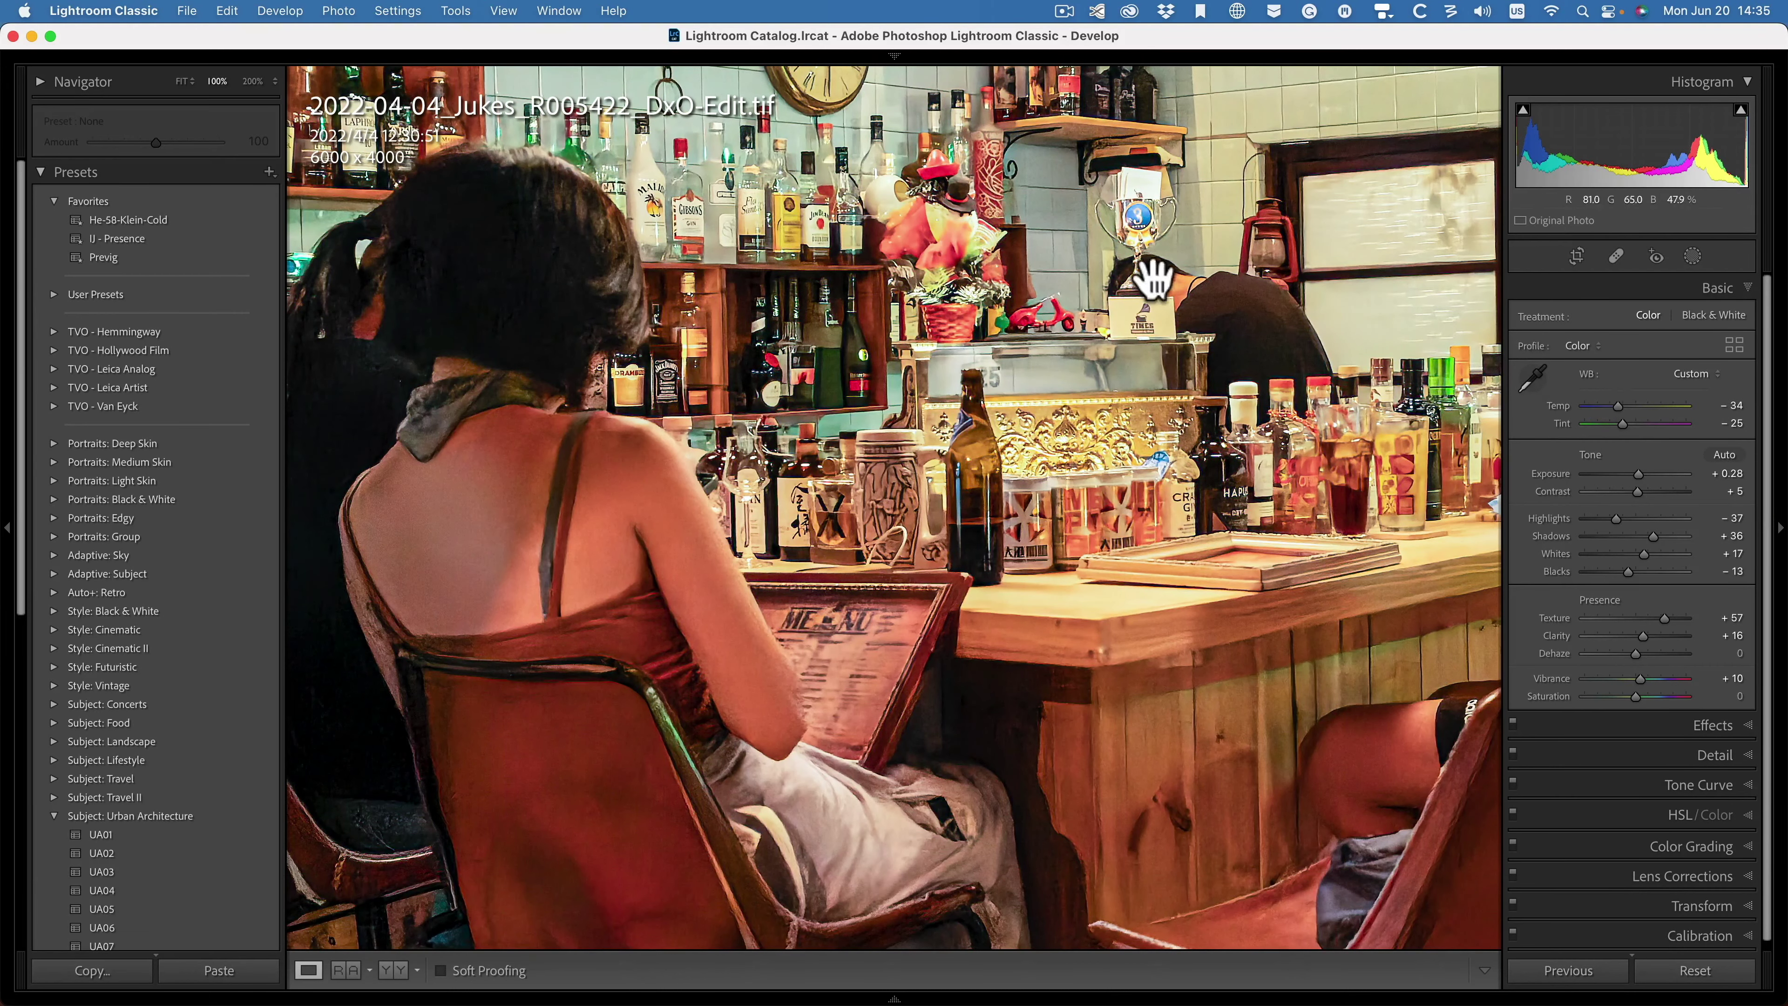
# Step: In the Detail panel, set sharpening Amount to 40 and Luminance noise reduction to 20
pyautogui.moveTo(1066, 271); pyautogui.dragTo(1127, 613)
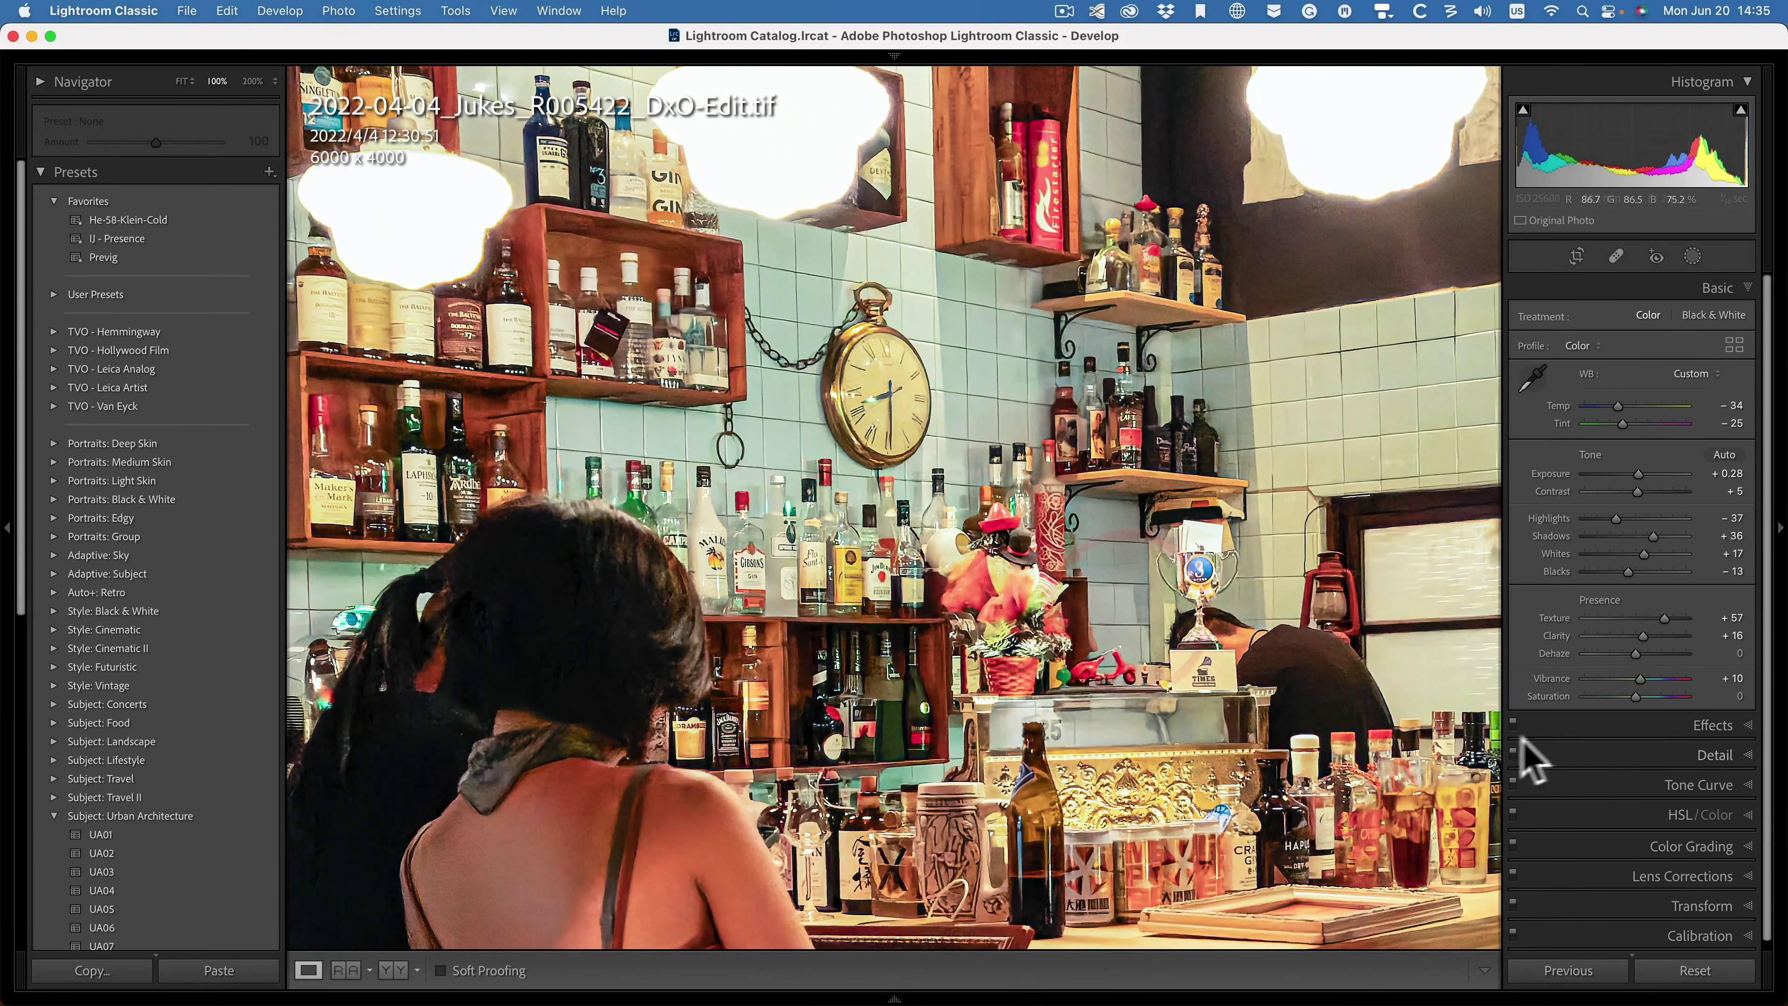
pyautogui.click(1725, 756)
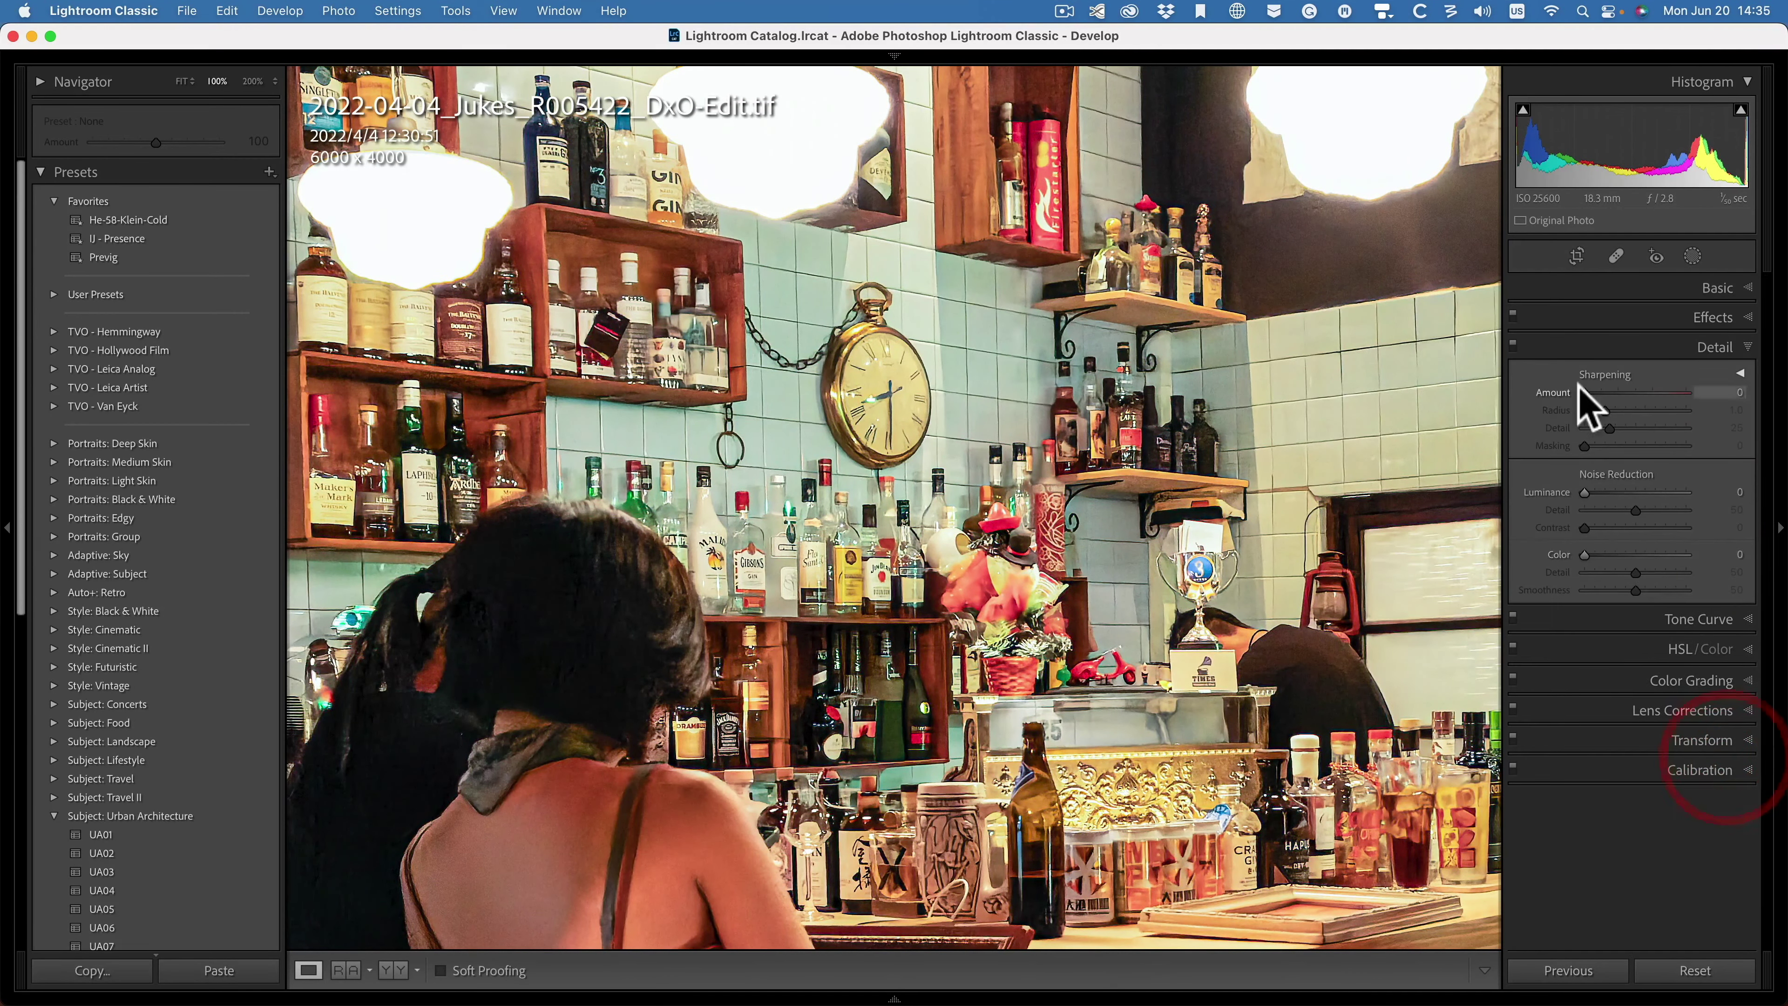
pyautogui.moveTo(1583, 391); pyautogui.dragTo(1590, 392)
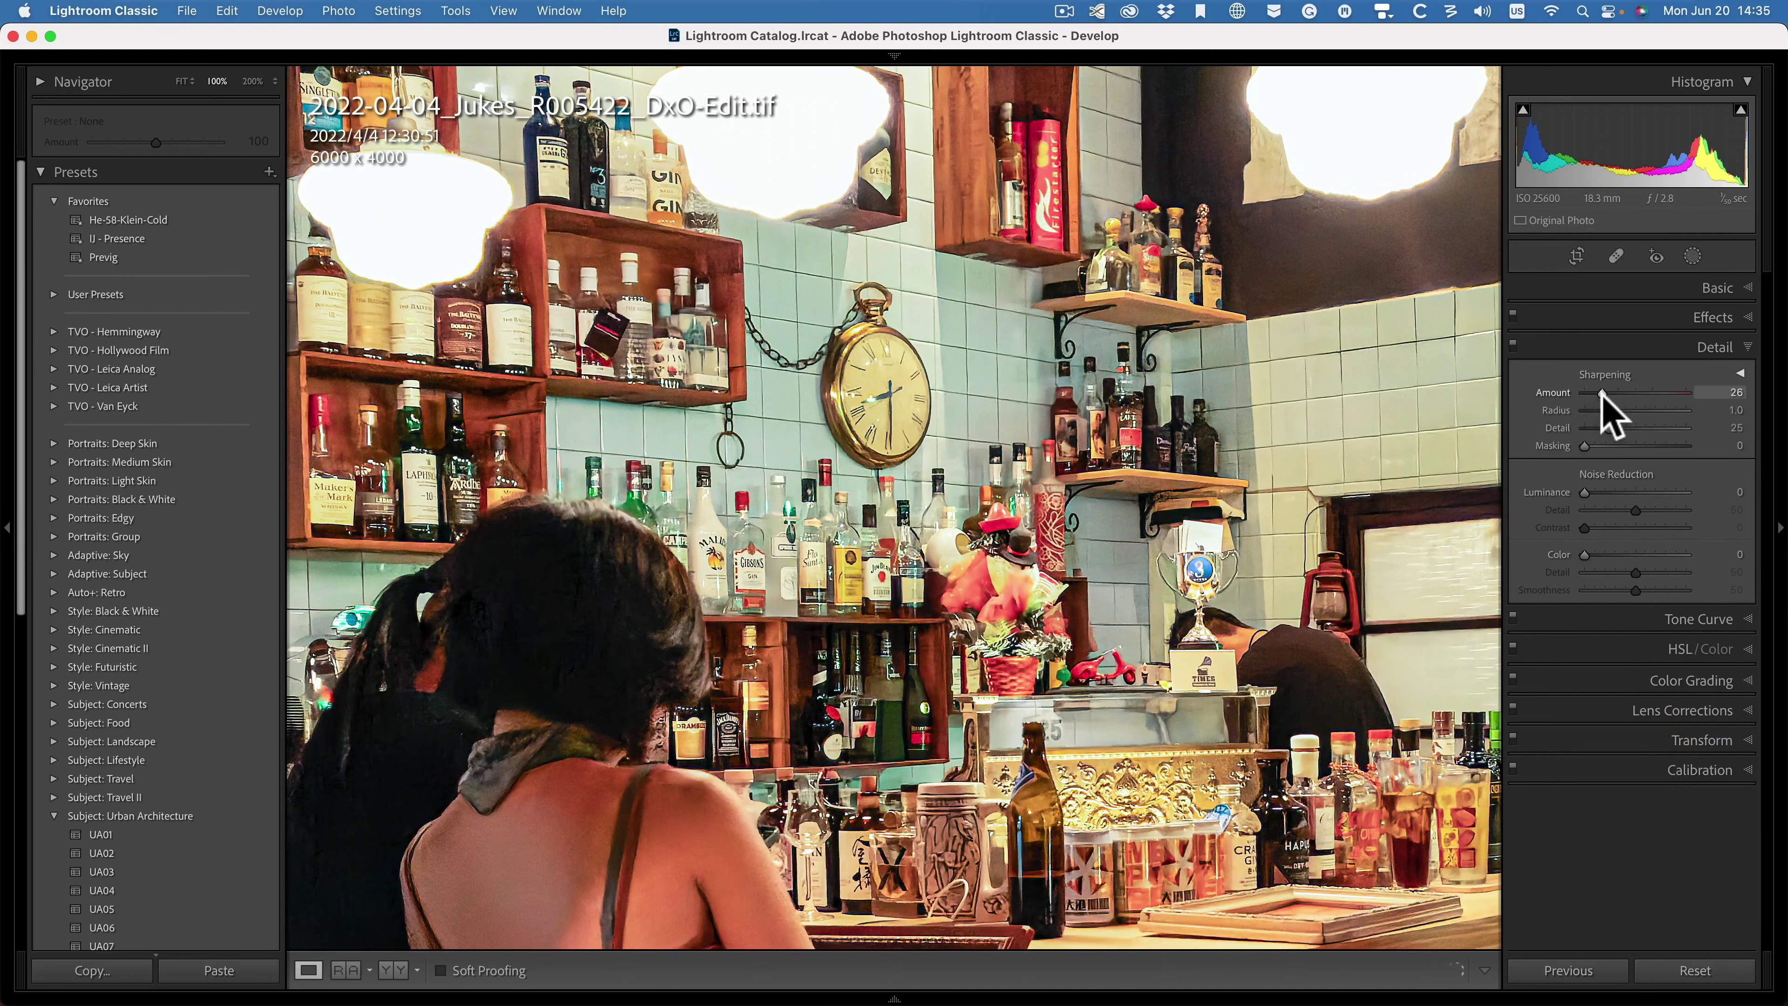
pyautogui.click(1607, 395)
pyautogui.click(1613, 392)
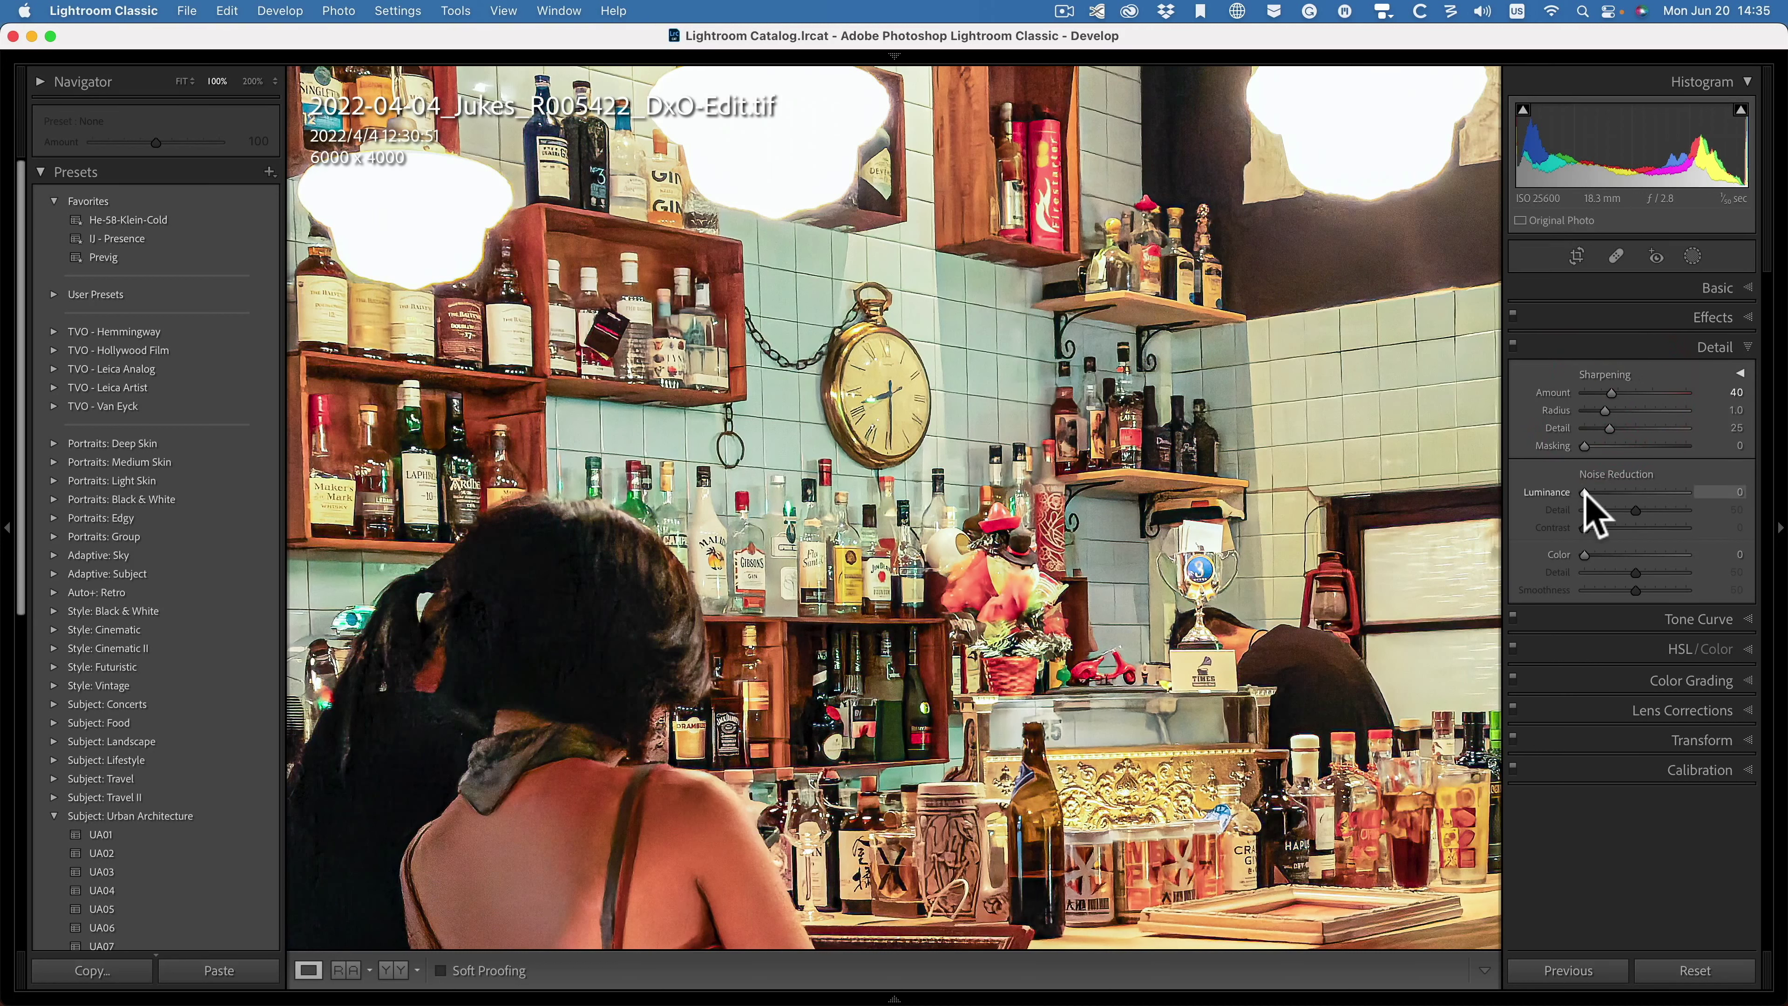
pyautogui.moveTo(1585, 491); pyautogui.dragTo(1588, 491)
pyautogui.click(820, 731)
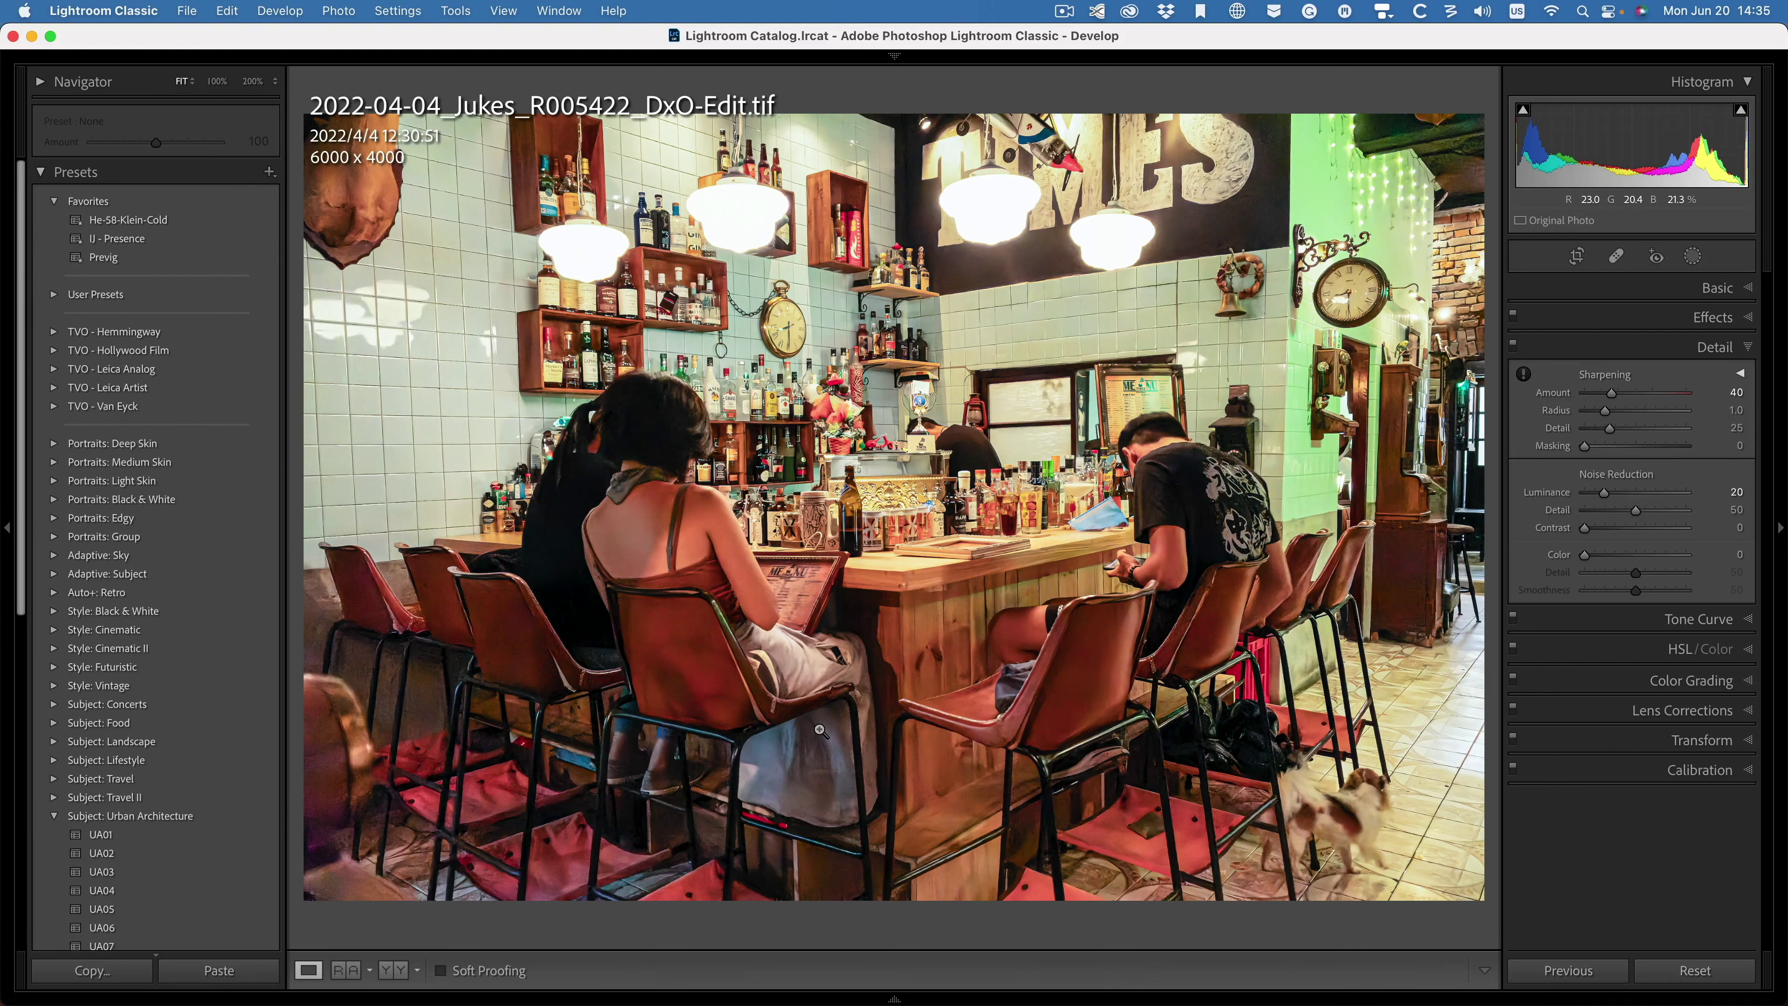
# Step: Compare the edited TIF with the original DNG in Library Compare, zooming to 100% and back
pyautogui.press('g')
pyautogui.press('c')
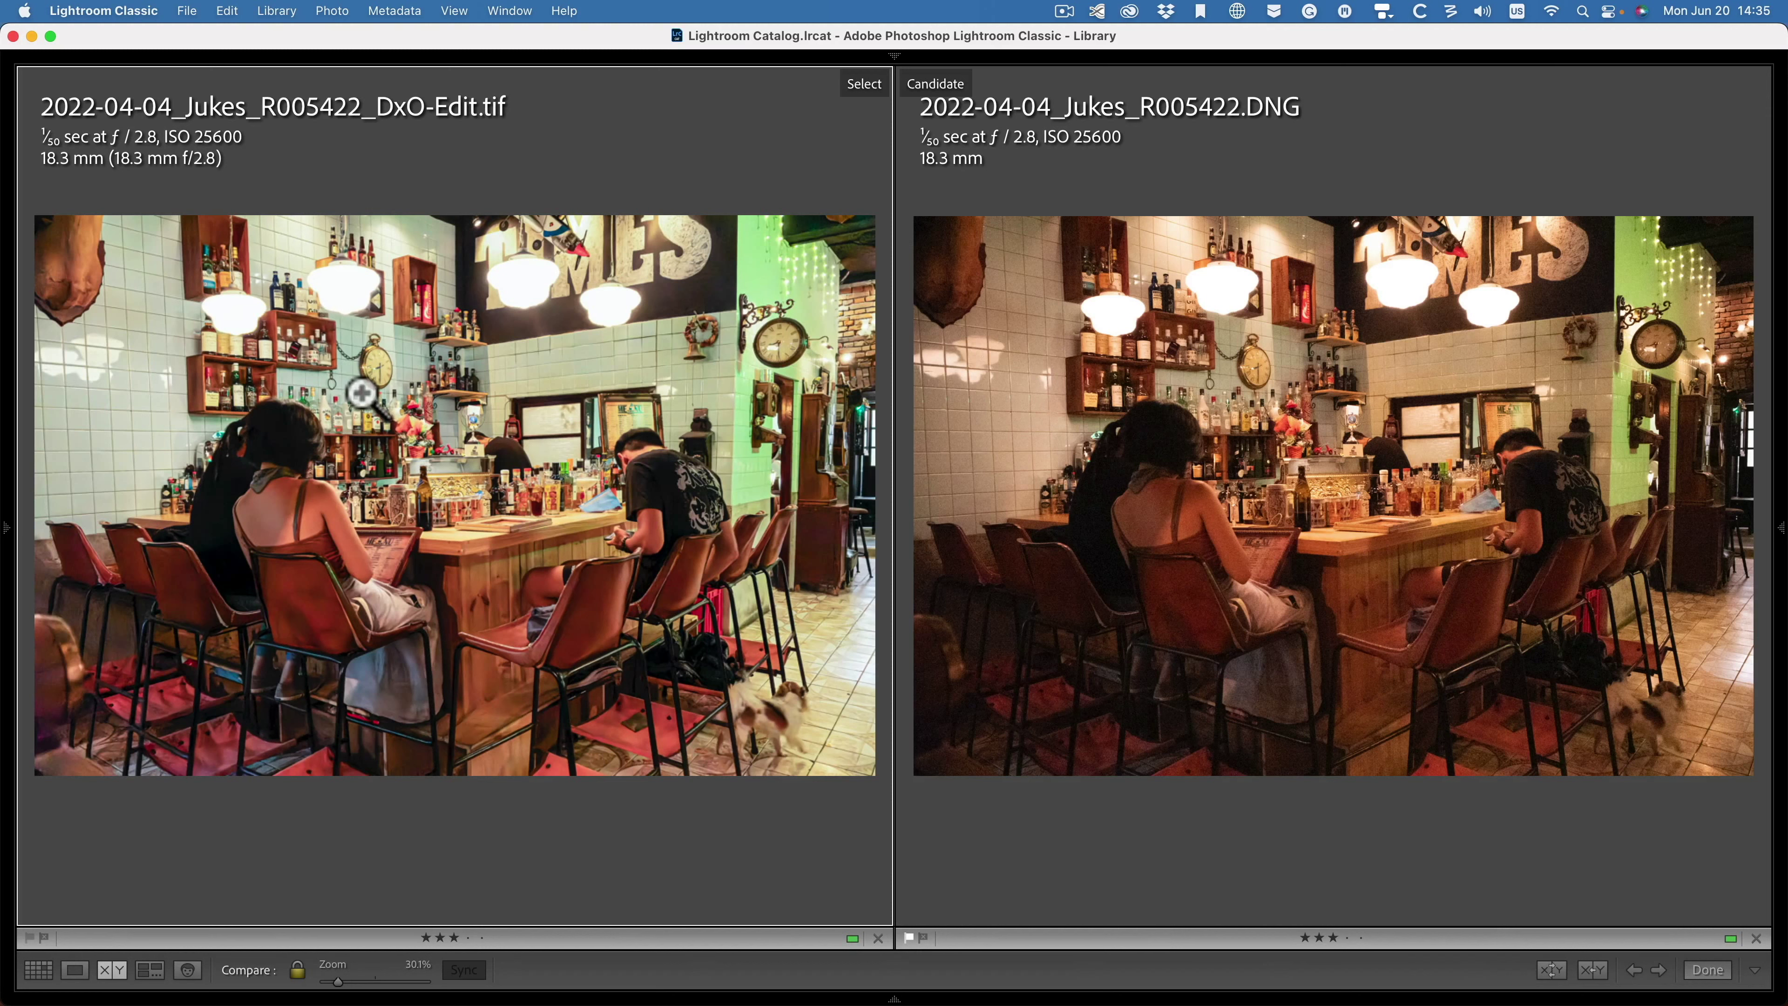
pyautogui.click(362, 394)
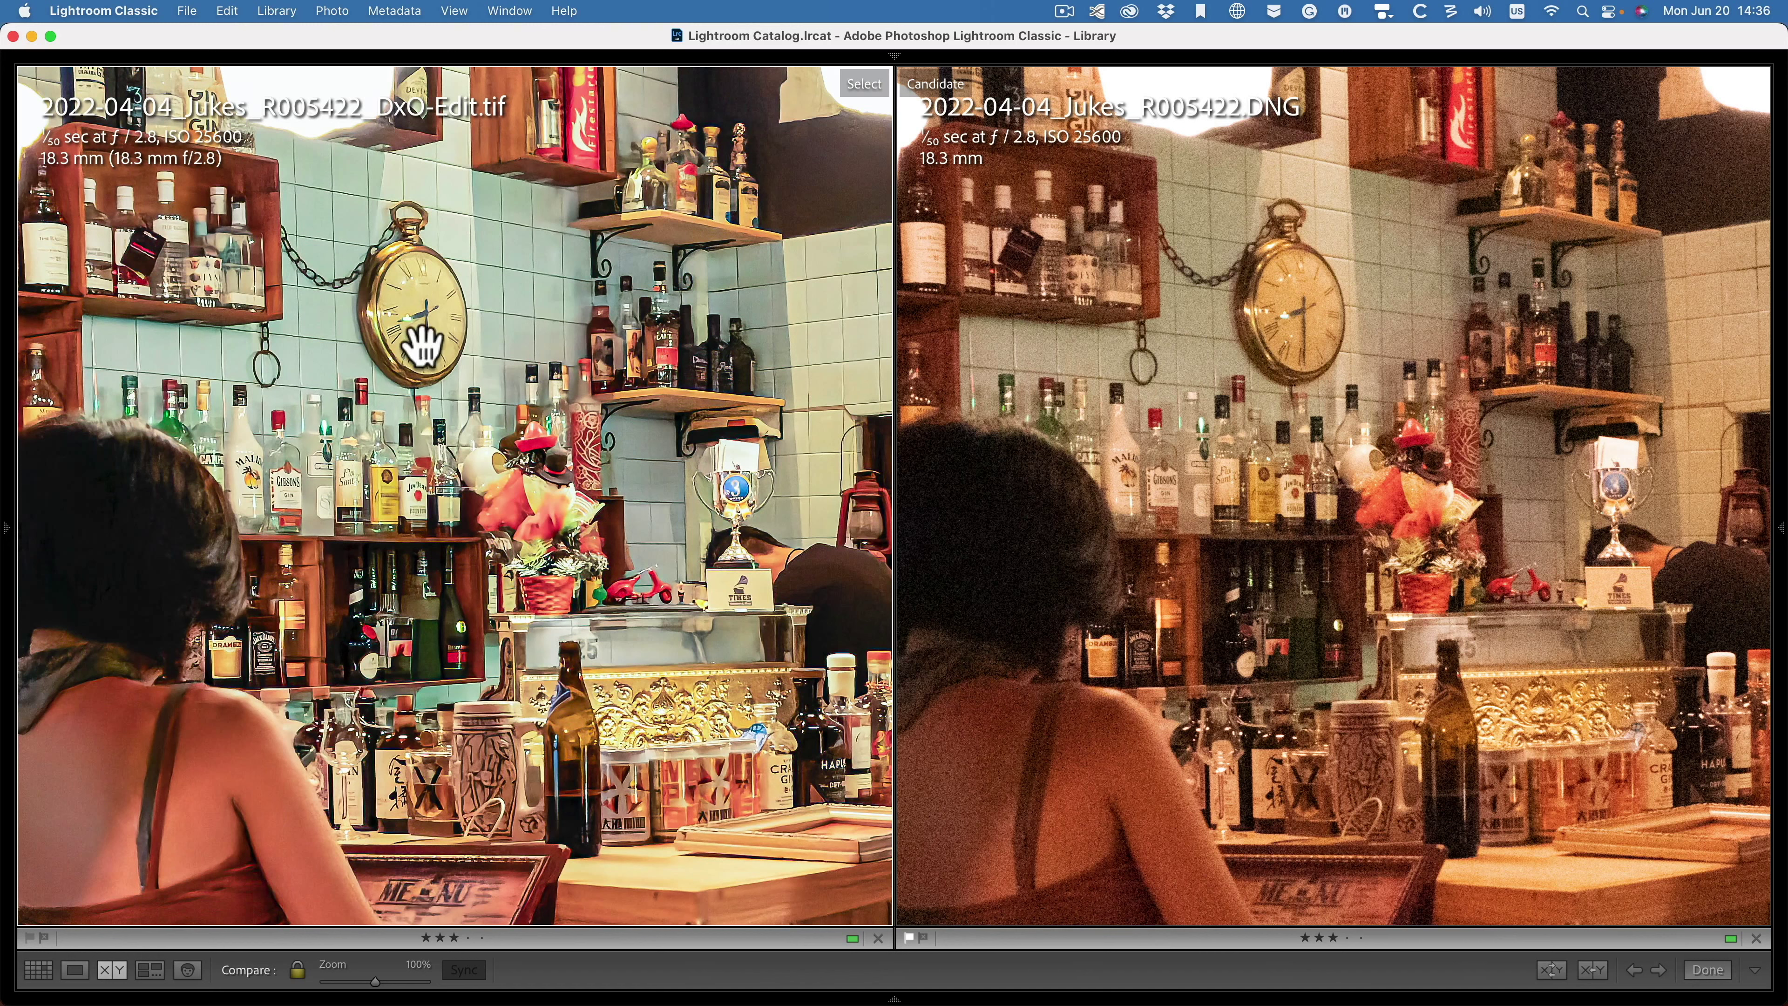
pyautogui.click(404, 375)
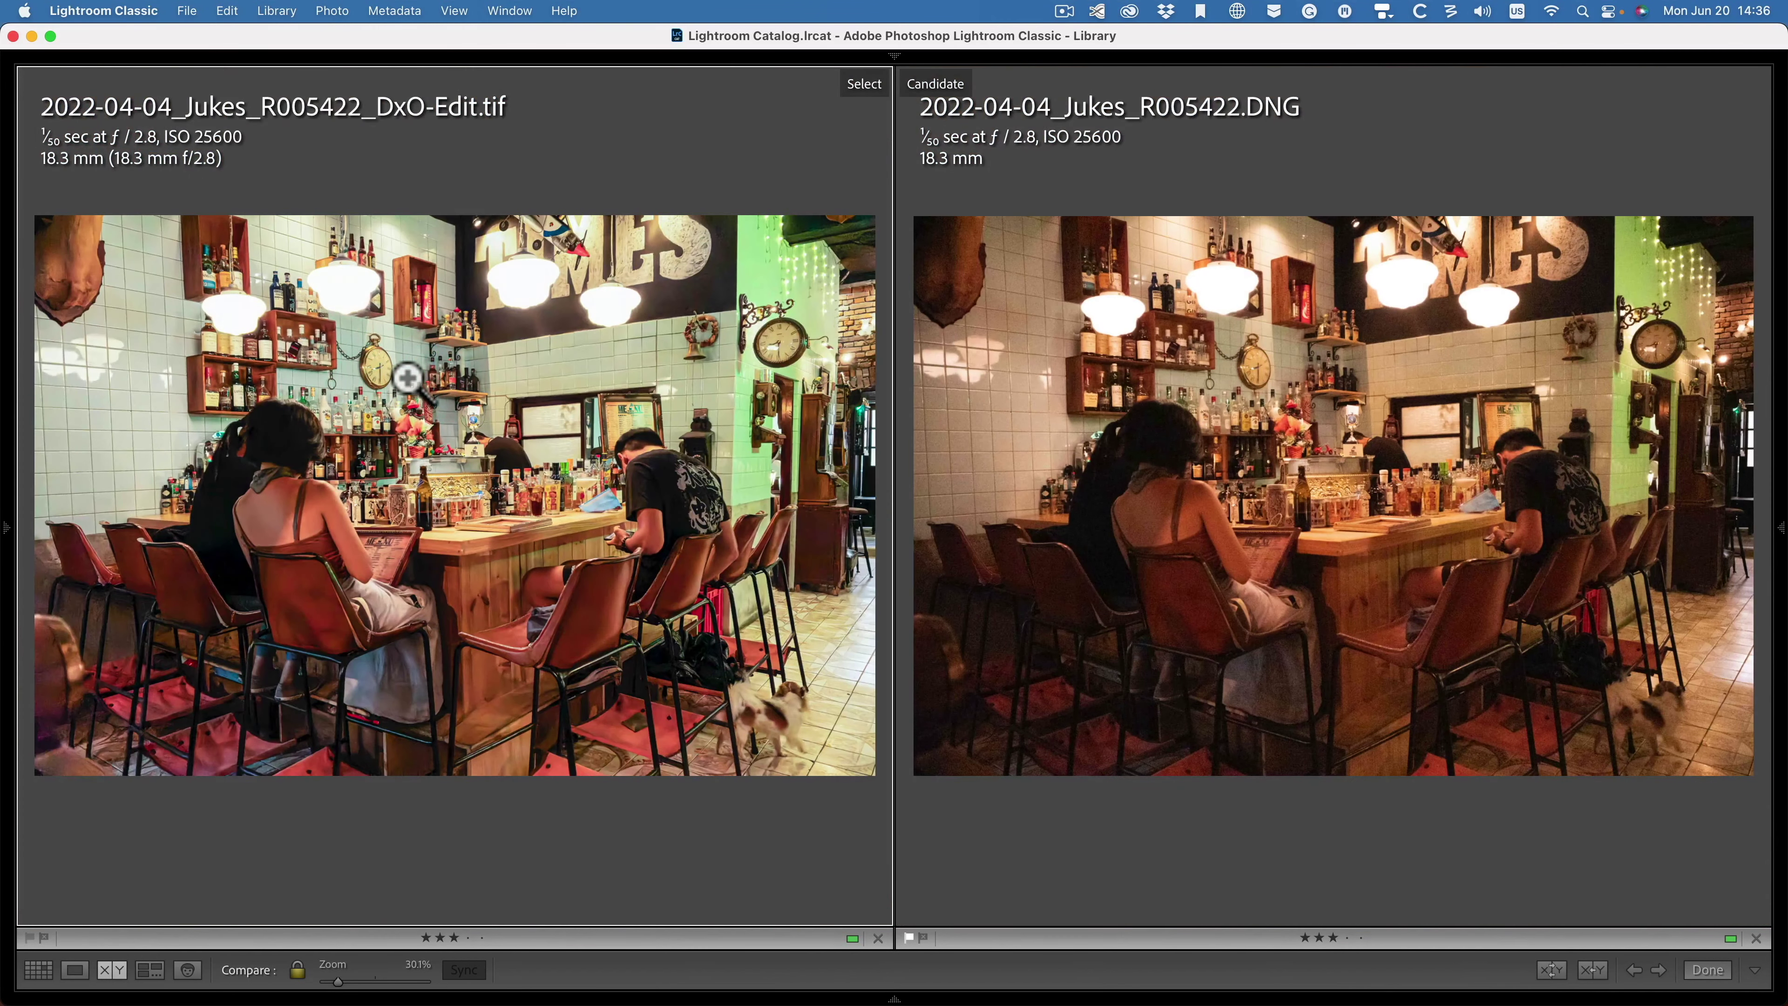
# Step: Make DNG Copy 1 the candidate and inspect the clock, shelves and counter at 100%
pyautogui.press('Right')
pyautogui.click(360, 395)
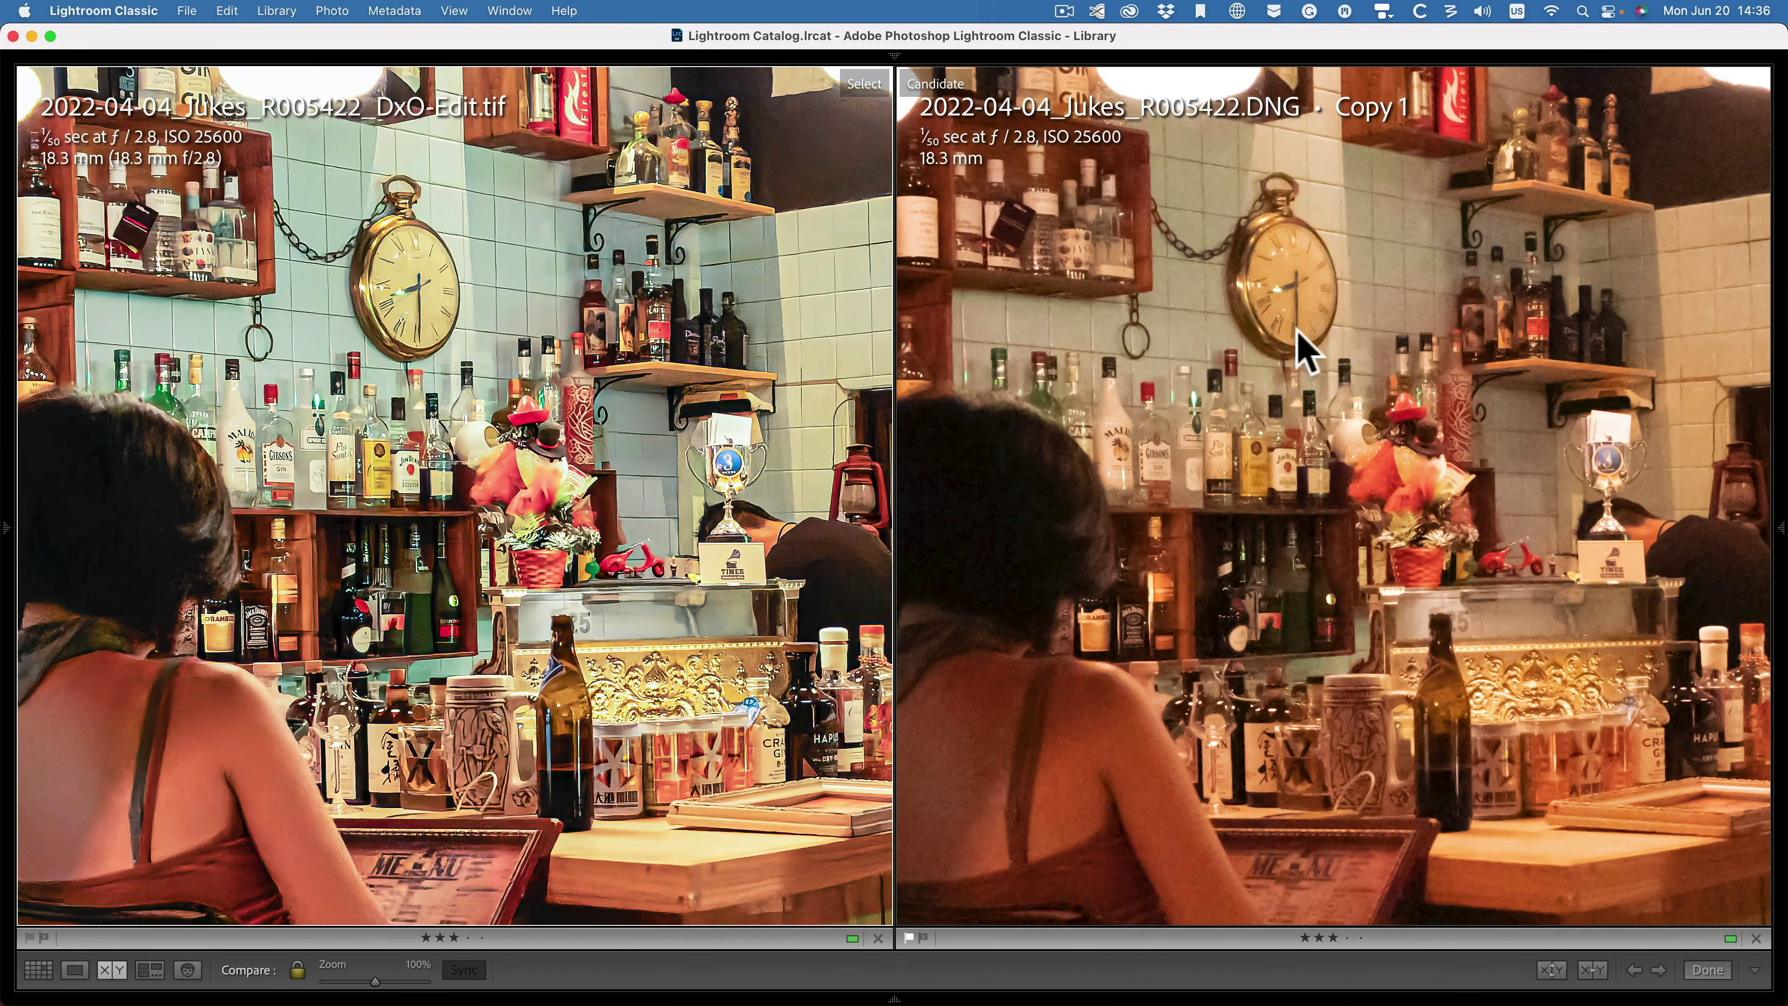
pyautogui.moveTo(1391, 339)
pyautogui.mouseDown()
pyautogui.moveTo(1366, 337)
pyautogui.moveTo(1413, 352)
pyautogui.moveTo(1402, 342)
pyautogui.mouseUp()
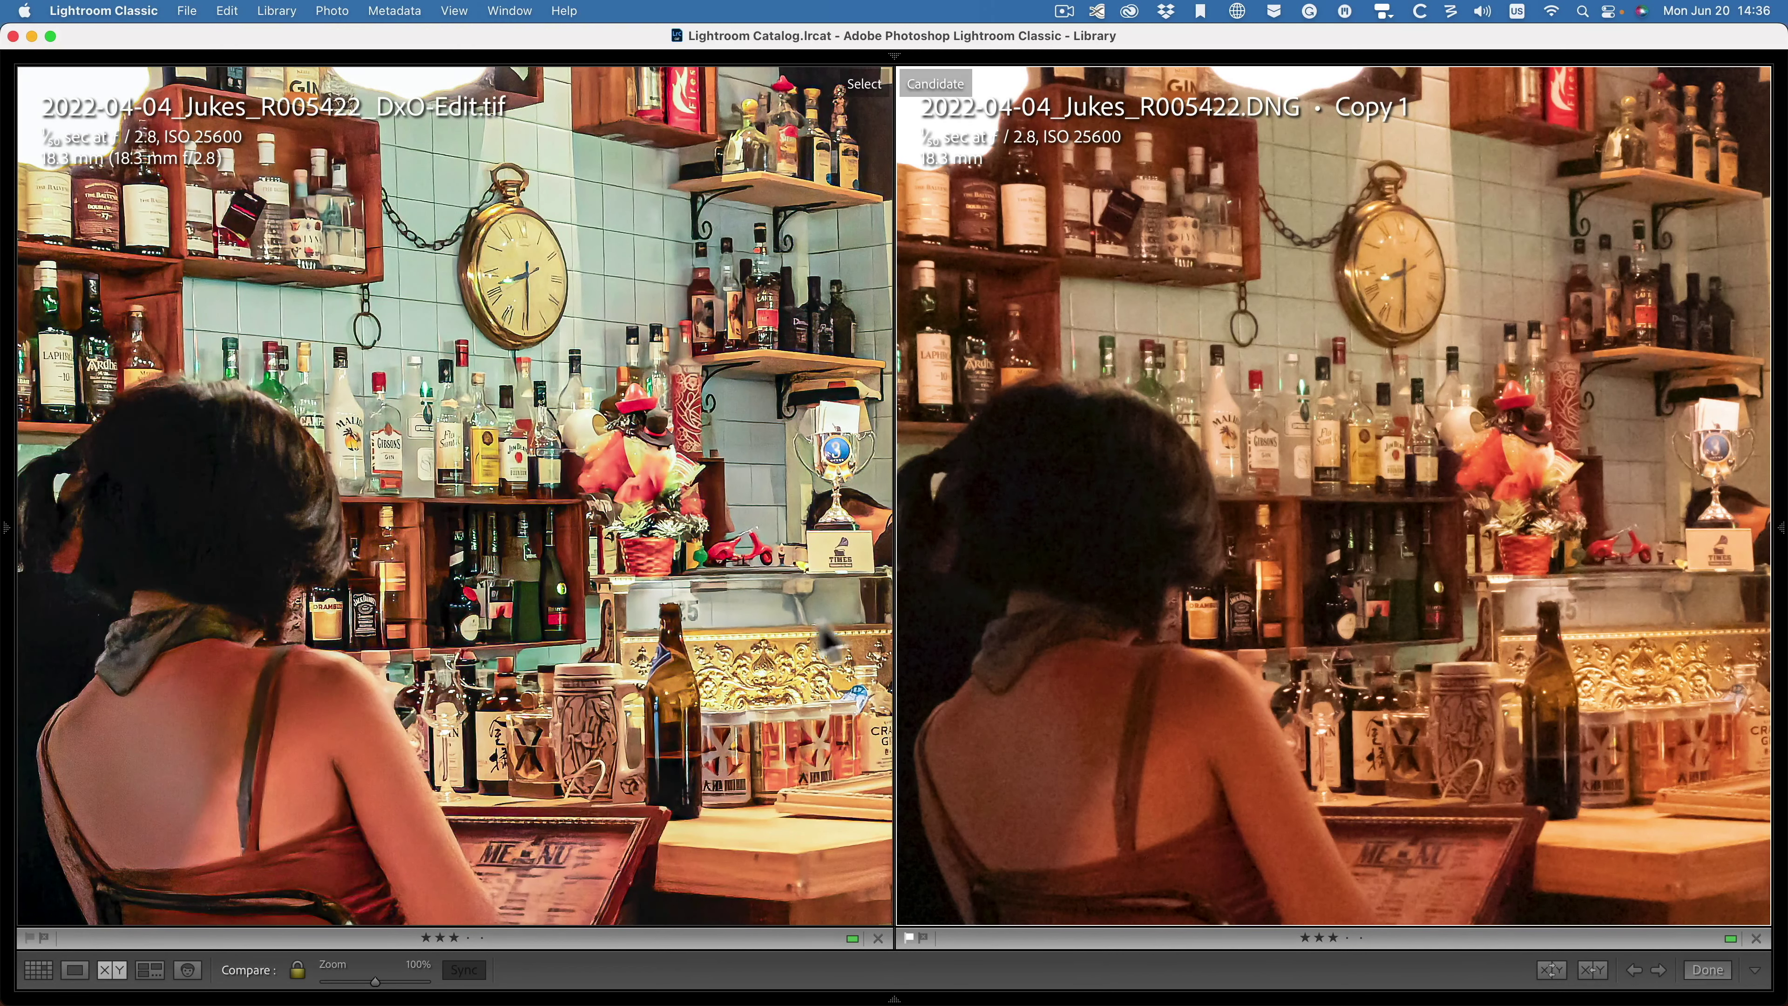
pyautogui.moveTo(775, 647); pyautogui.dragTo(431, 583)
pyautogui.click(433, 582)
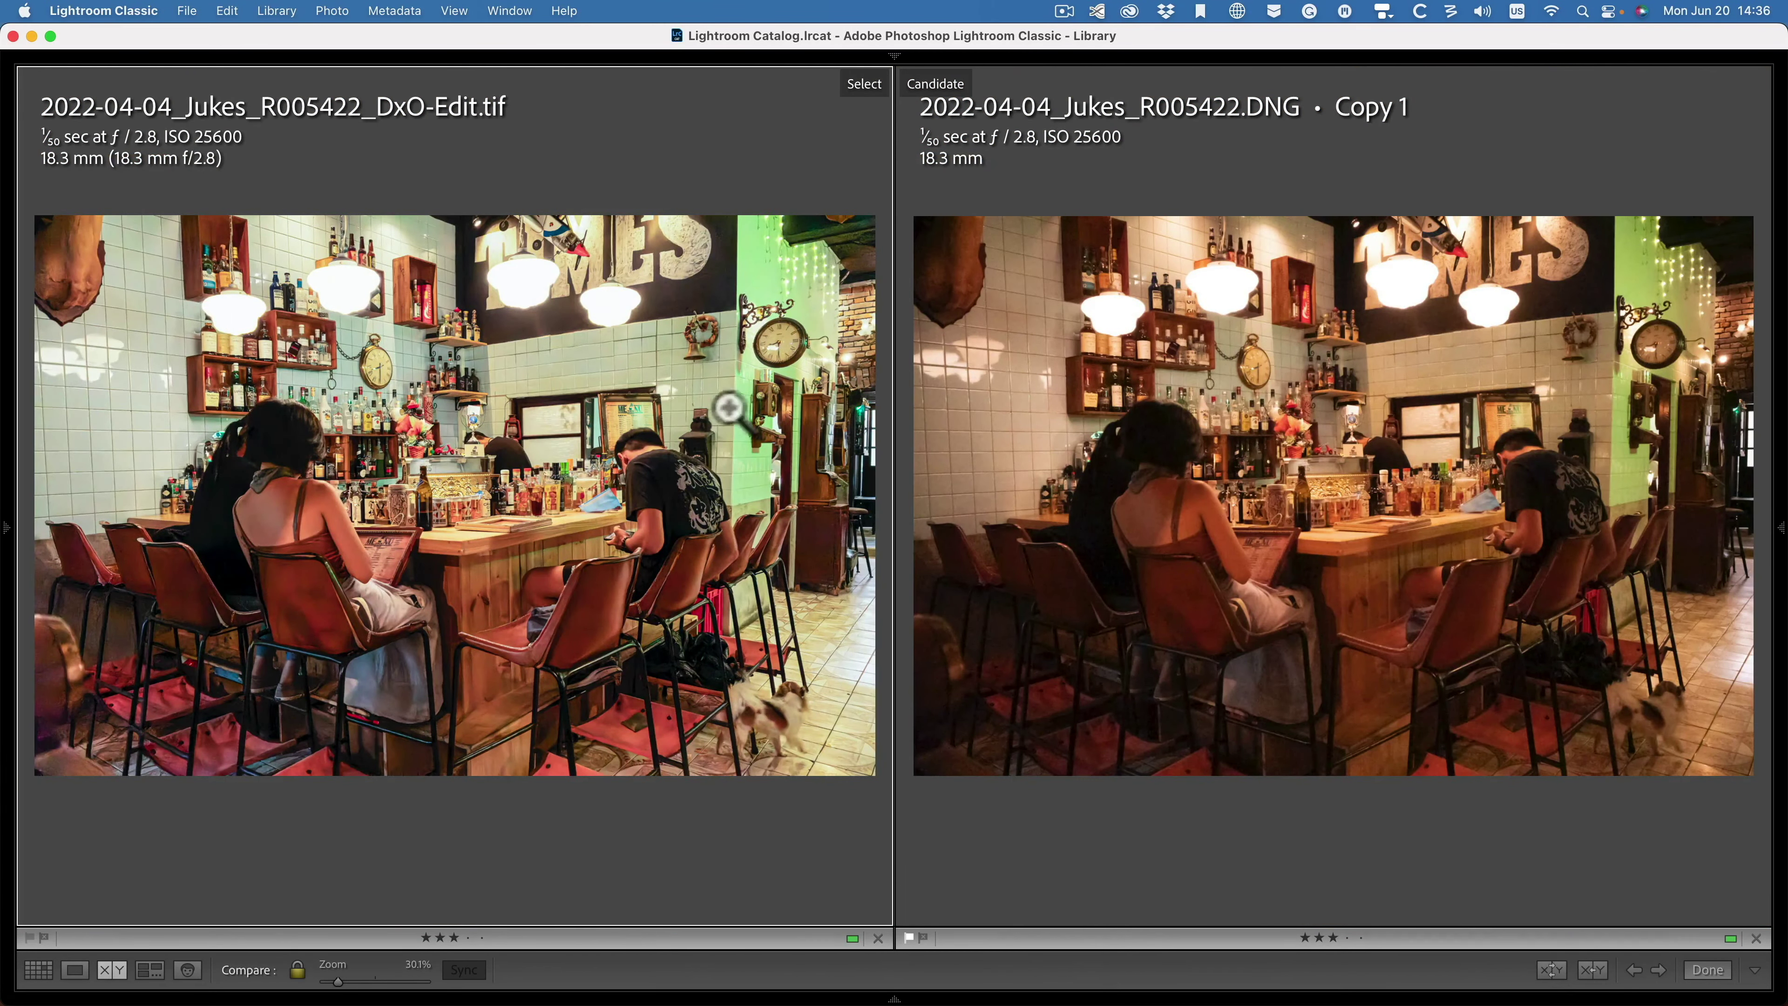
# Step: Zoom both photos in and out on the wall wreath and bar counter
pyautogui.click(686, 332)
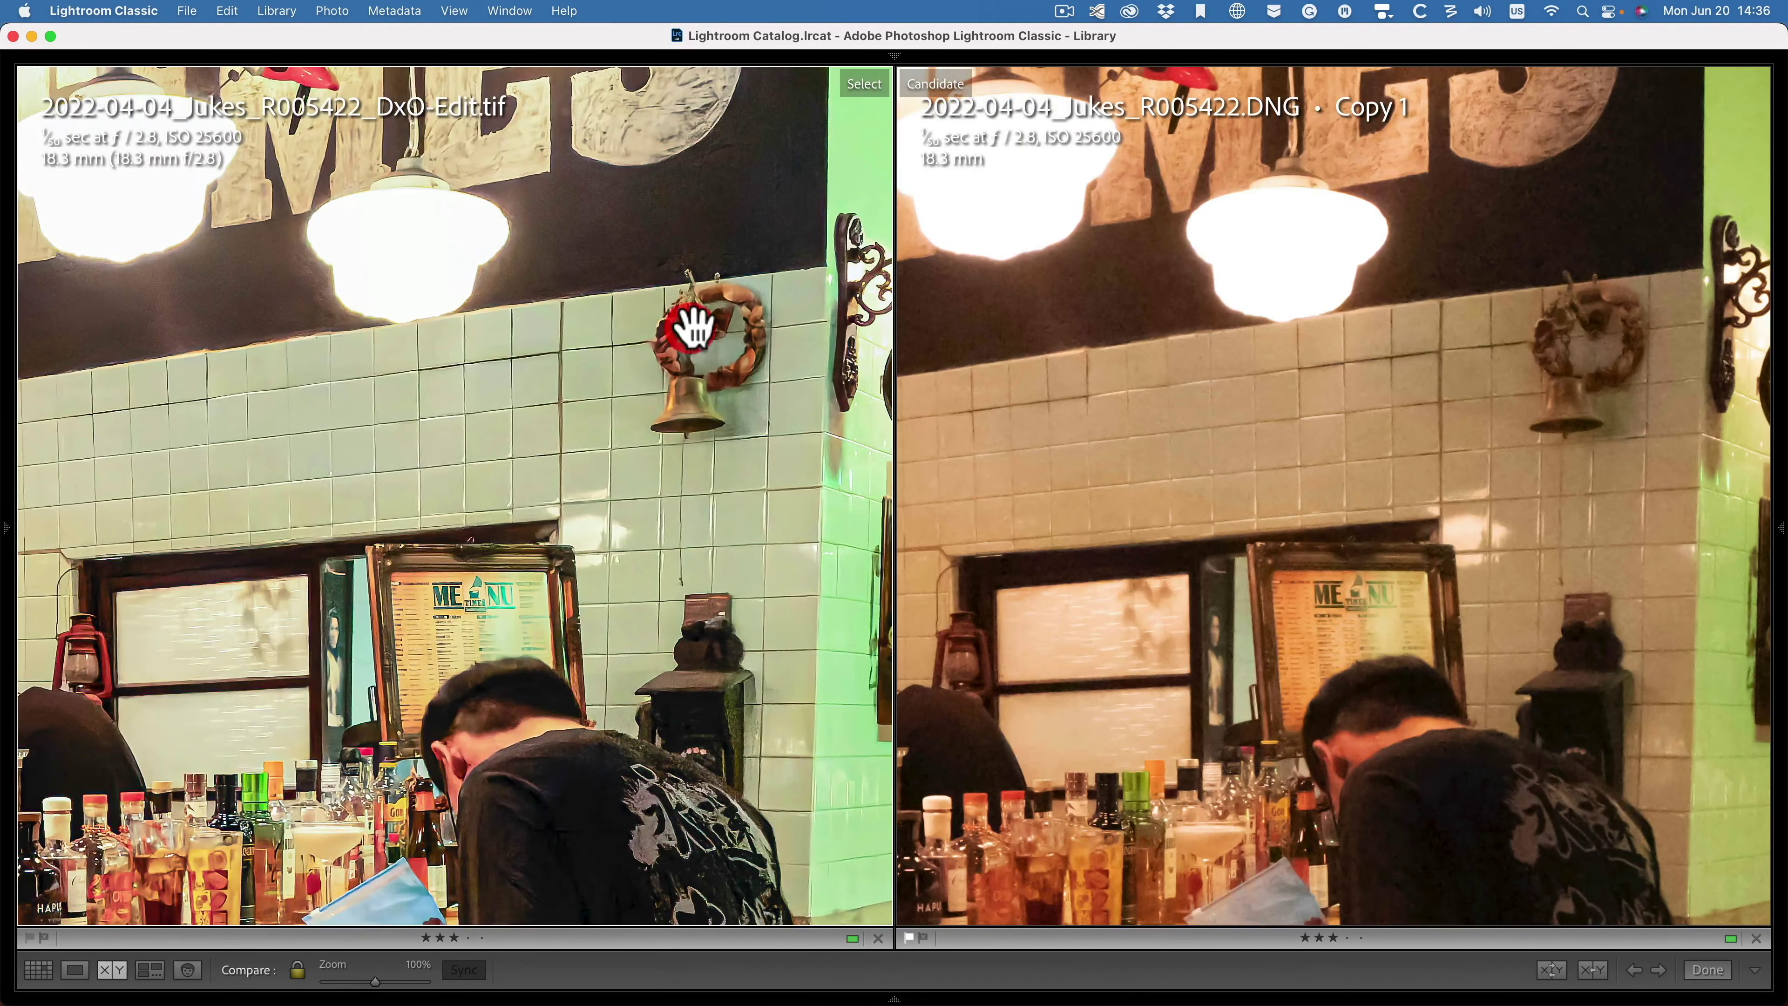
pyautogui.click(695, 336)
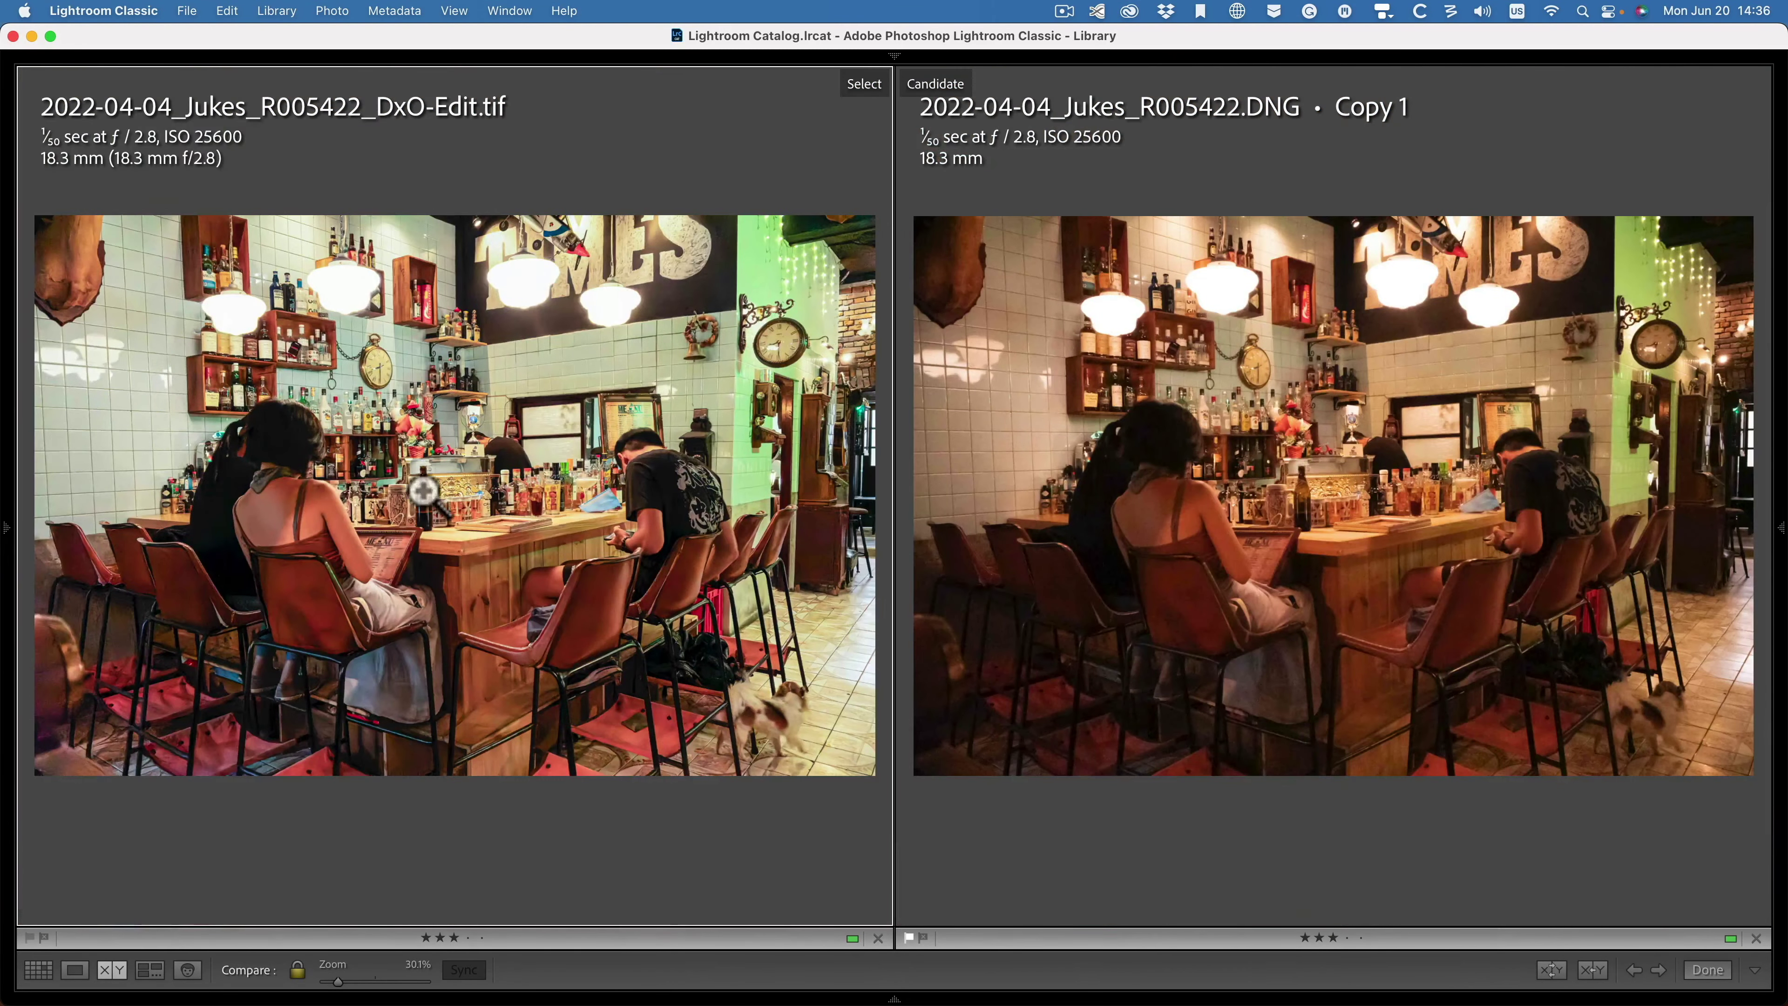
pyautogui.click(538, 490)
pyautogui.click(538, 490)
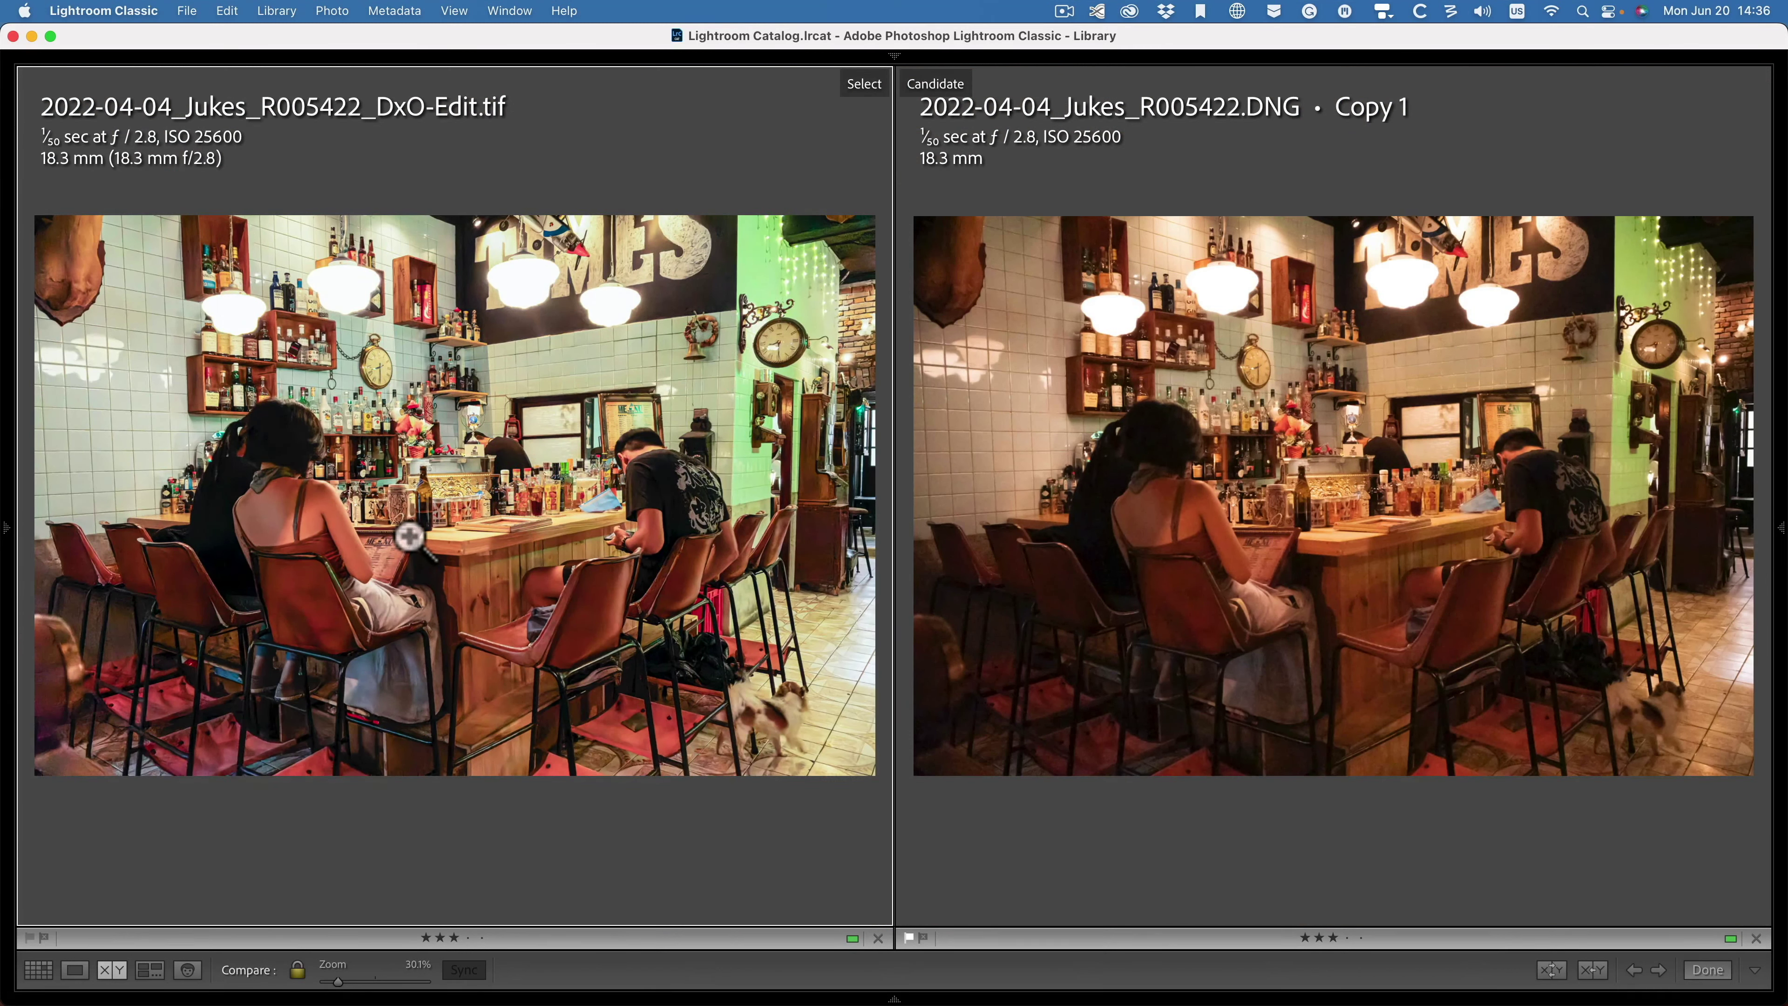
pyautogui.click(411, 496)
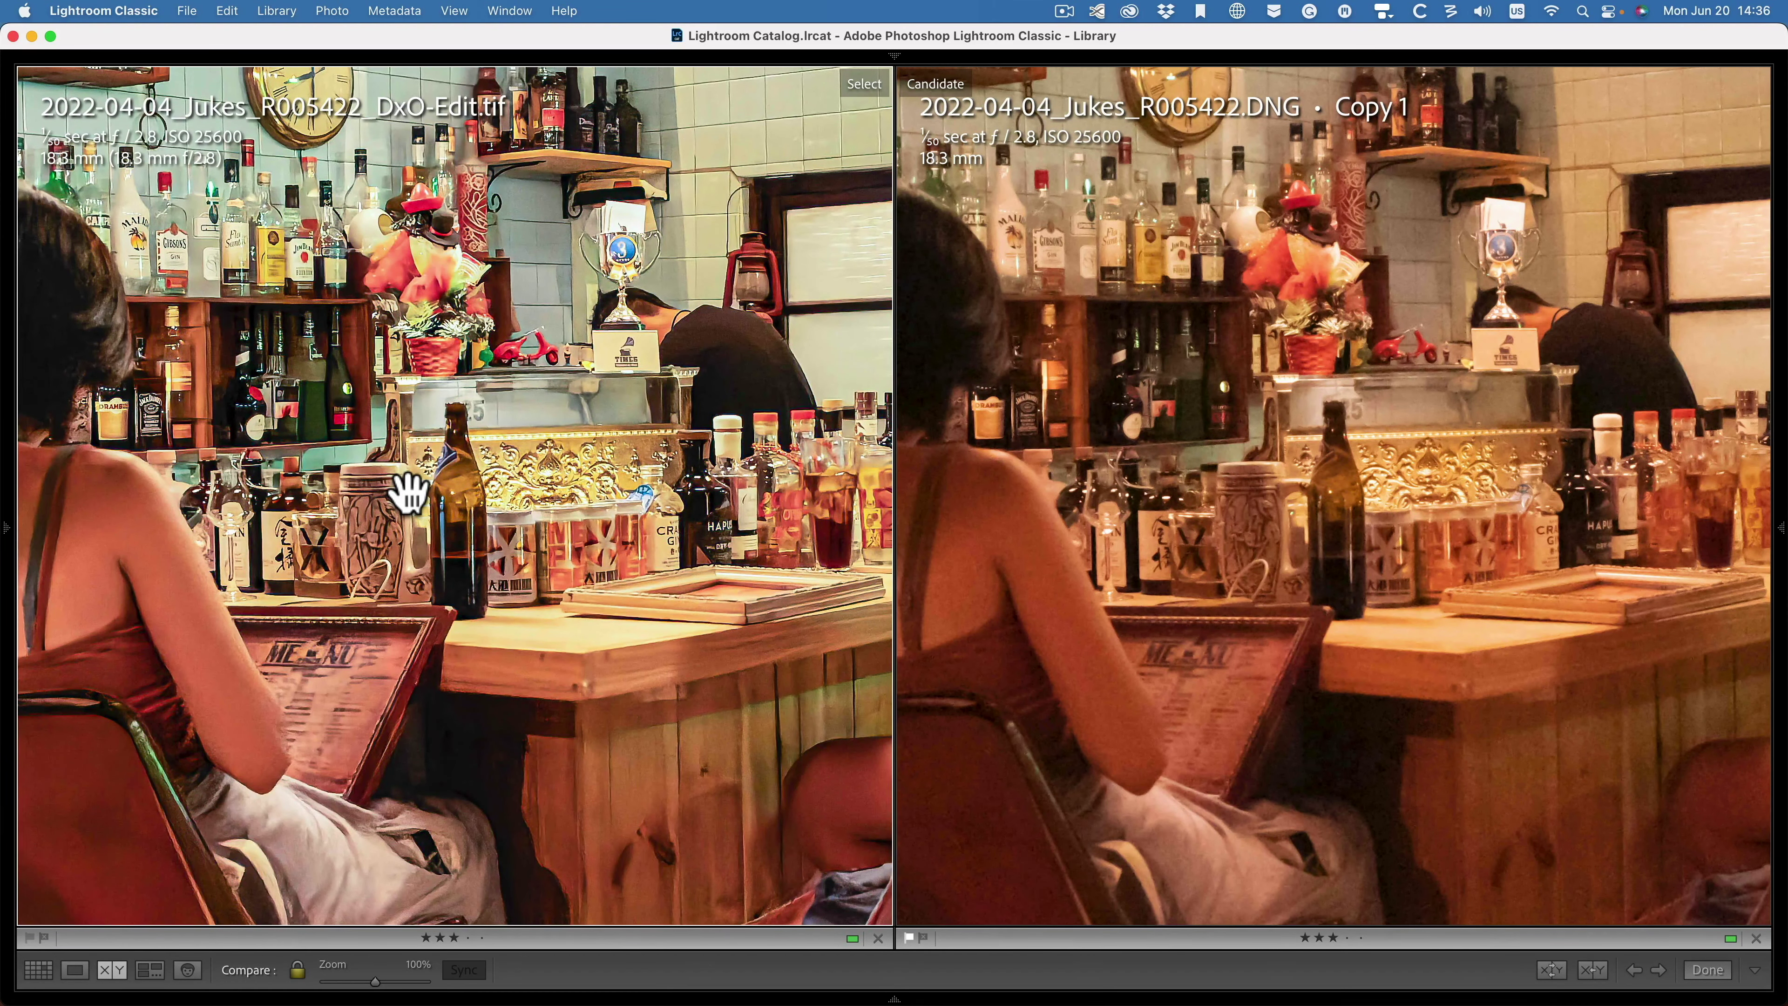
pyautogui.click(410, 493)
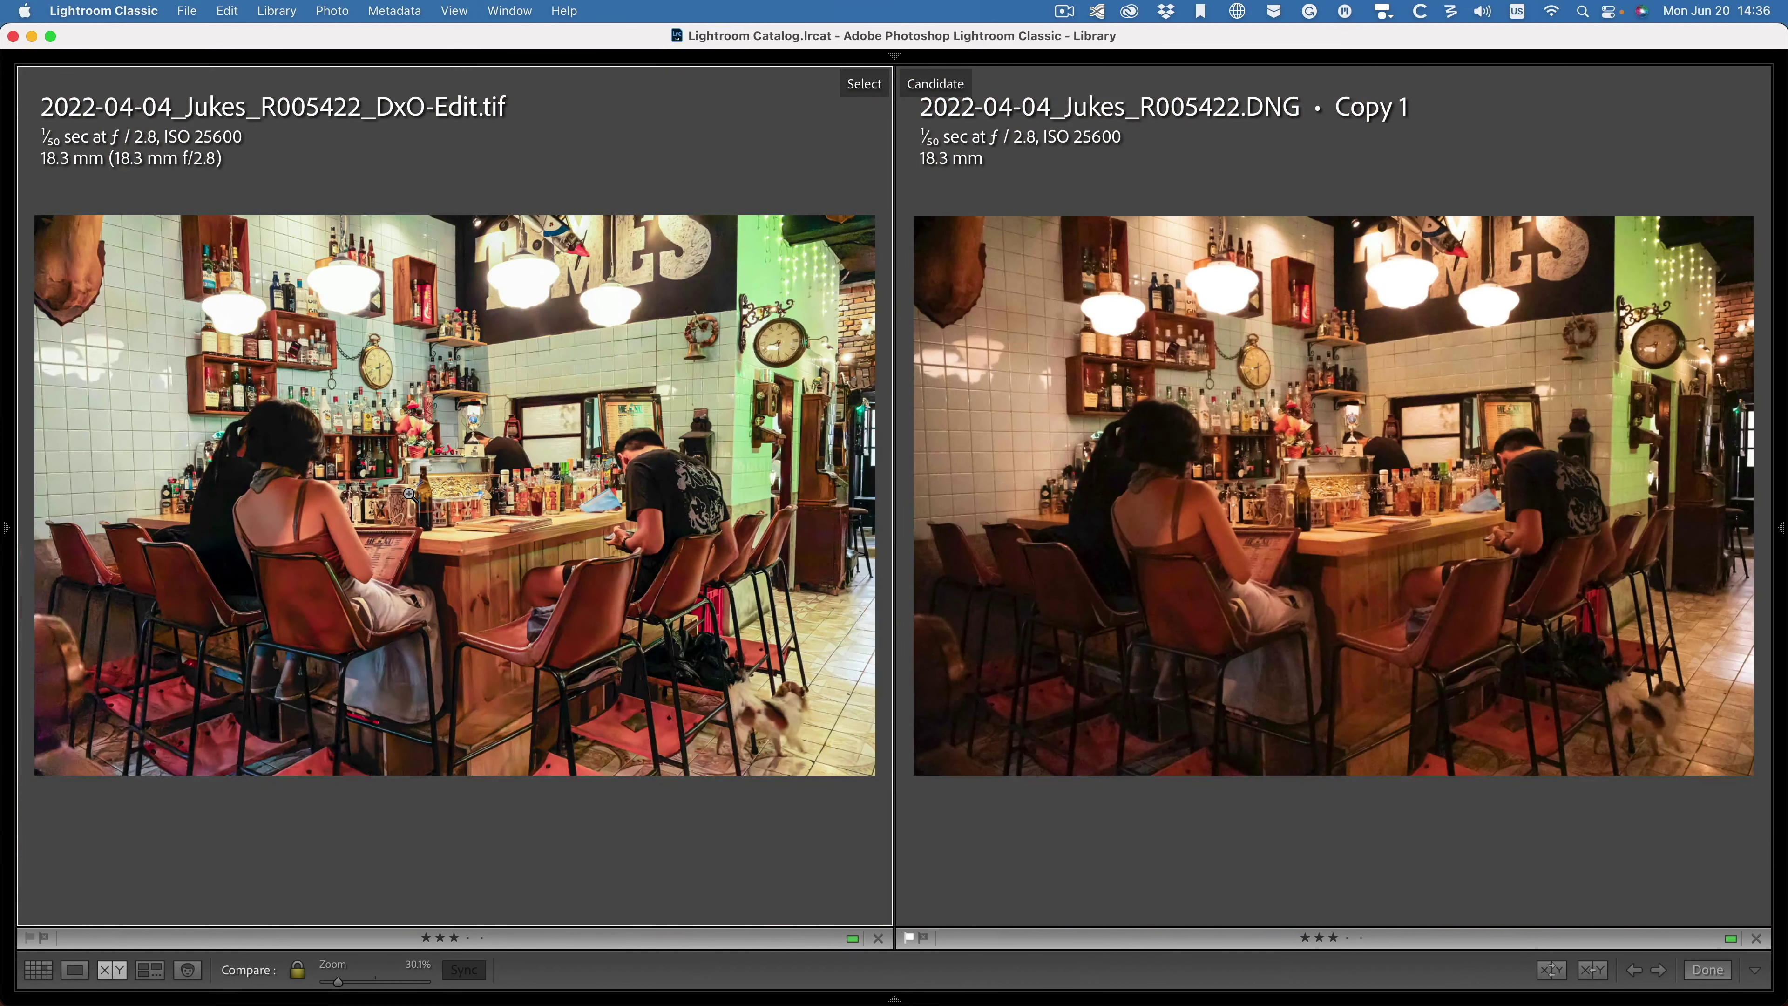
# Step: In Develop's Effects panel, set post-crop vignette Amount -49 and Feather 80
pyautogui.press('d')
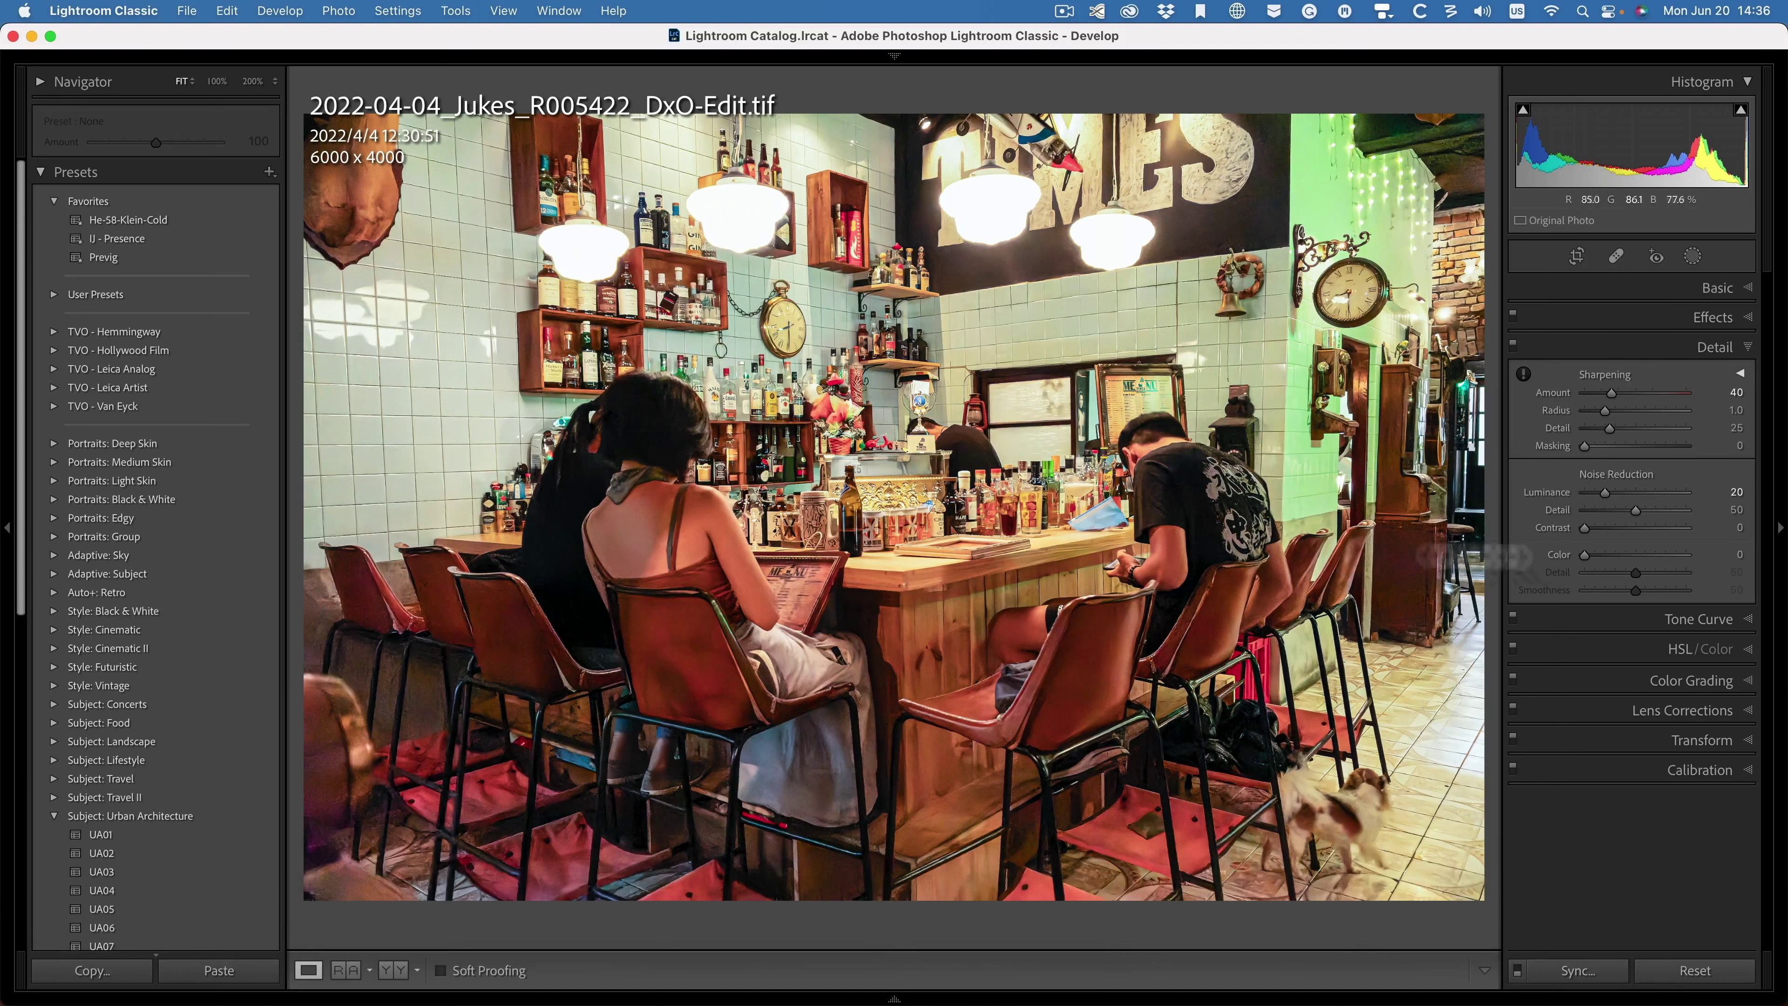
pyautogui.click(1751, 317)
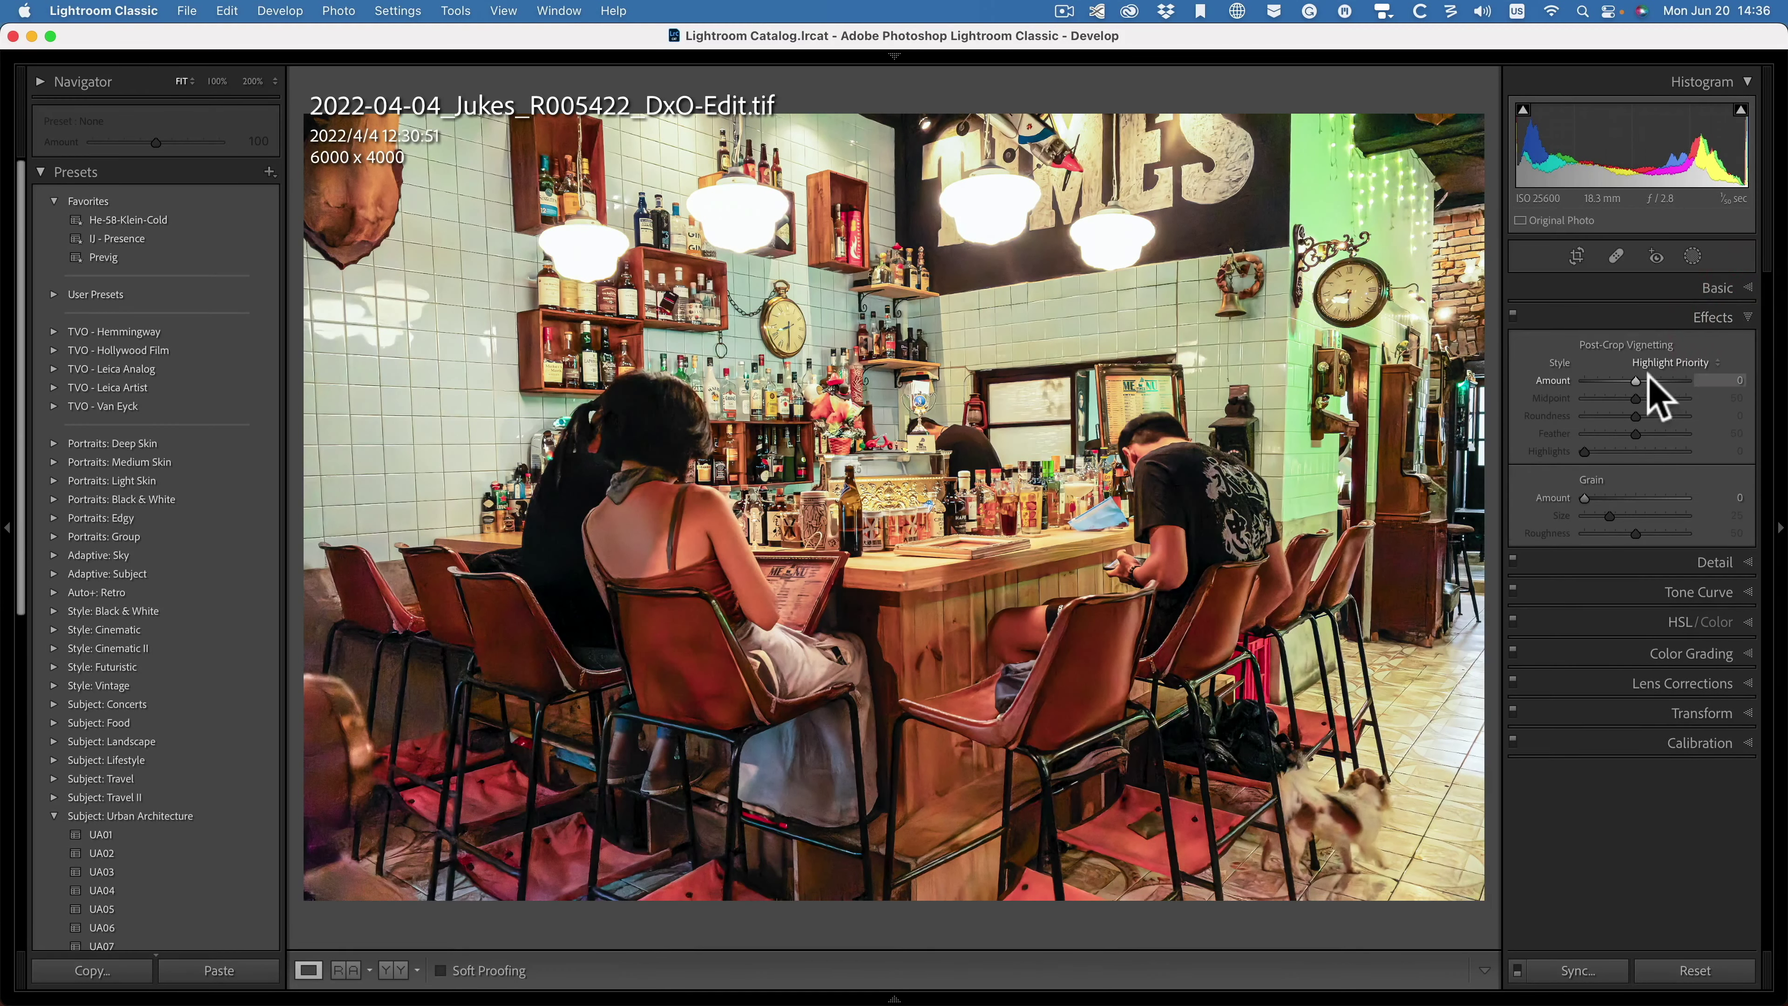
pyautogui.moveTo(1635, 381); pyautogui.dragTo(1614, 379)
pyautogui.click(1614, 380)
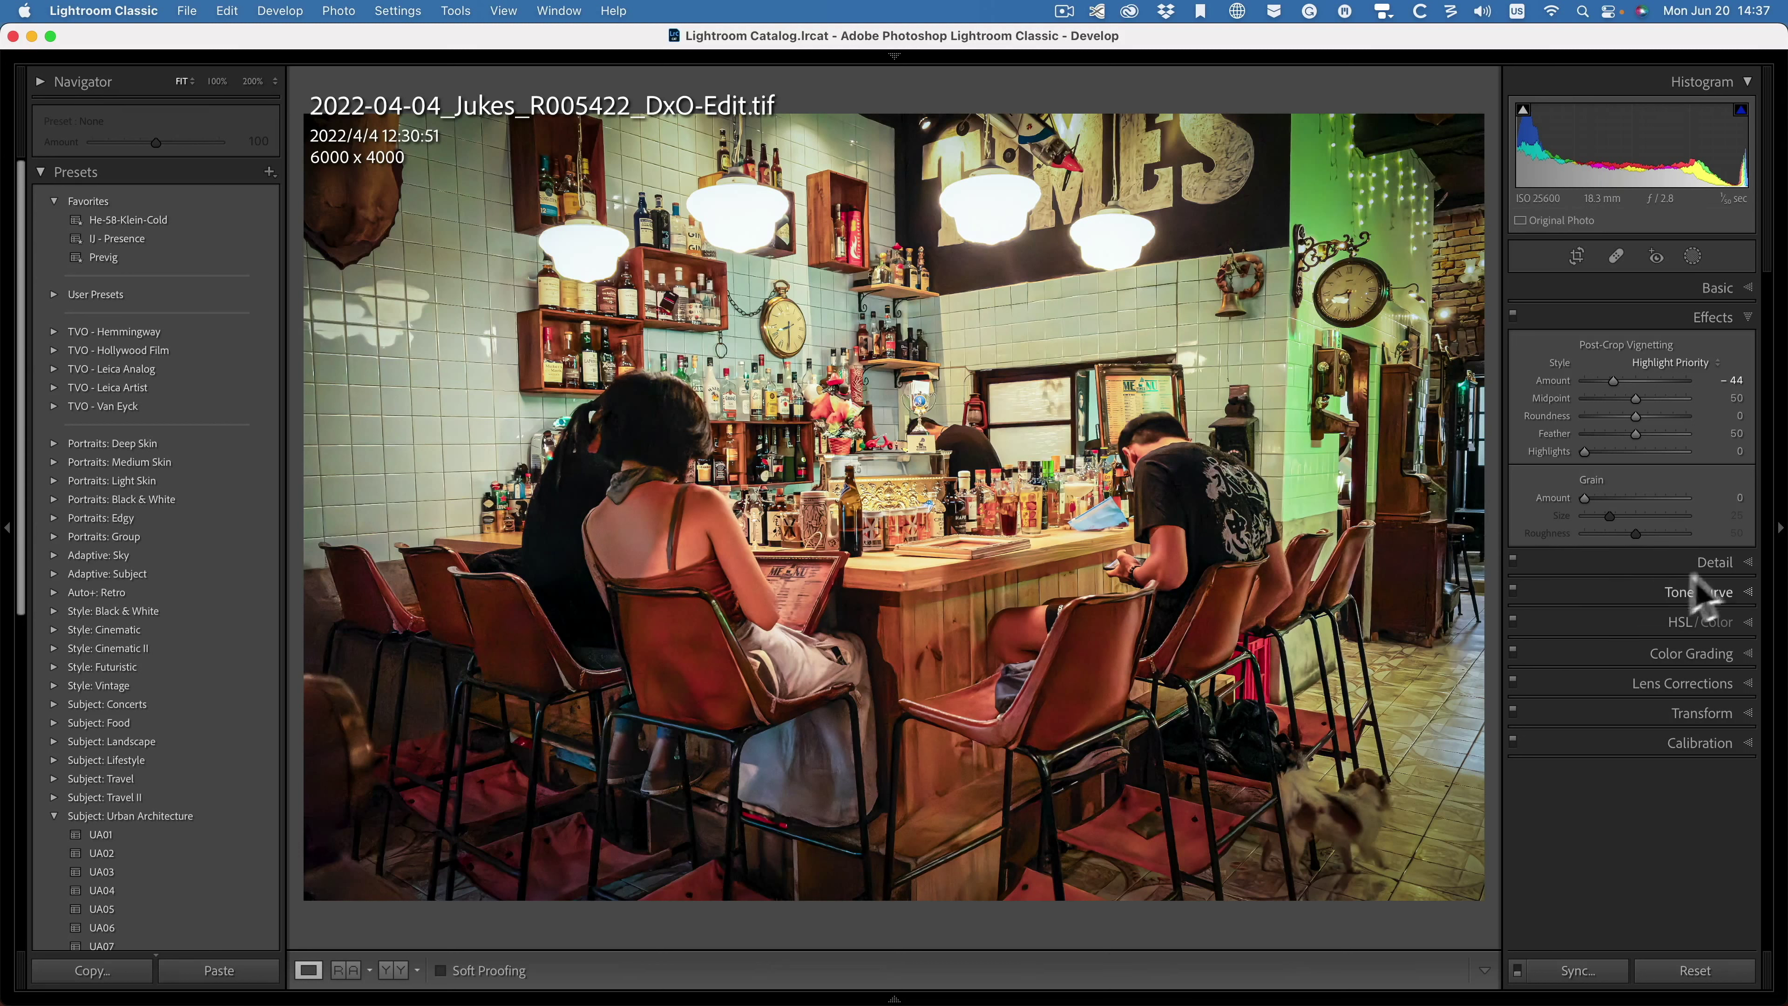
pyautogui.click(1610, 380)
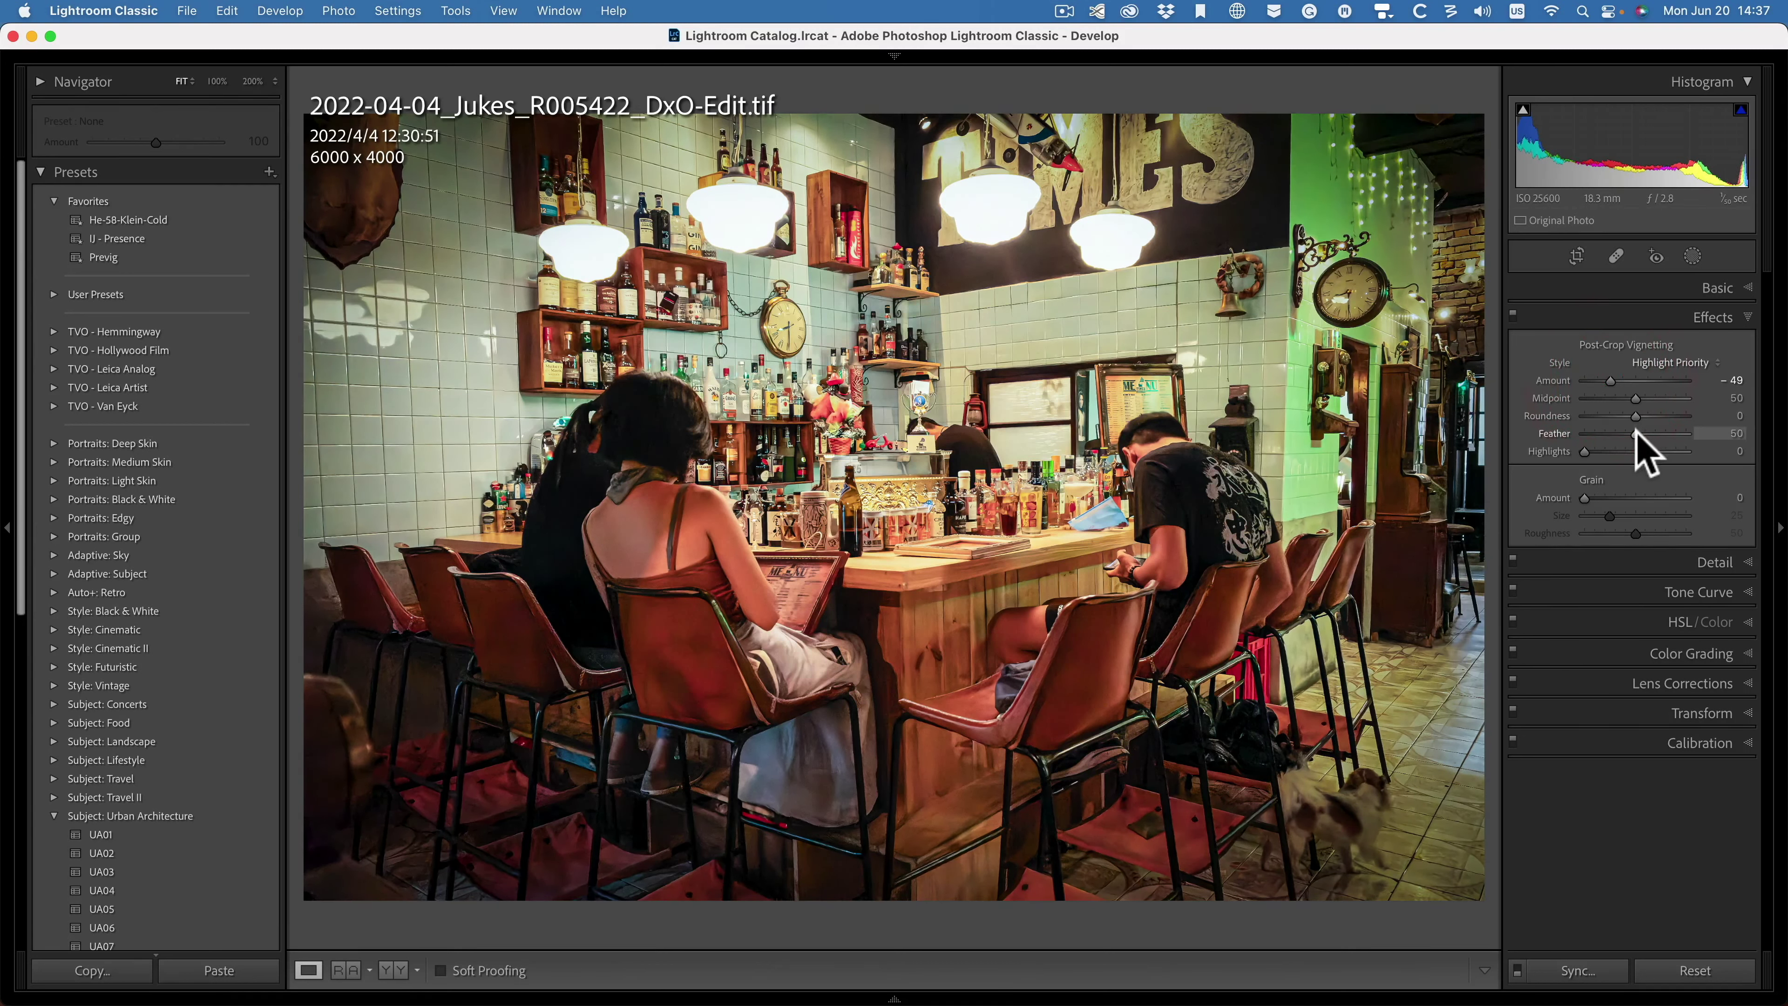
pyautogui.moveTo(1636, 433); pyautogui.dragTo(1661, 434)
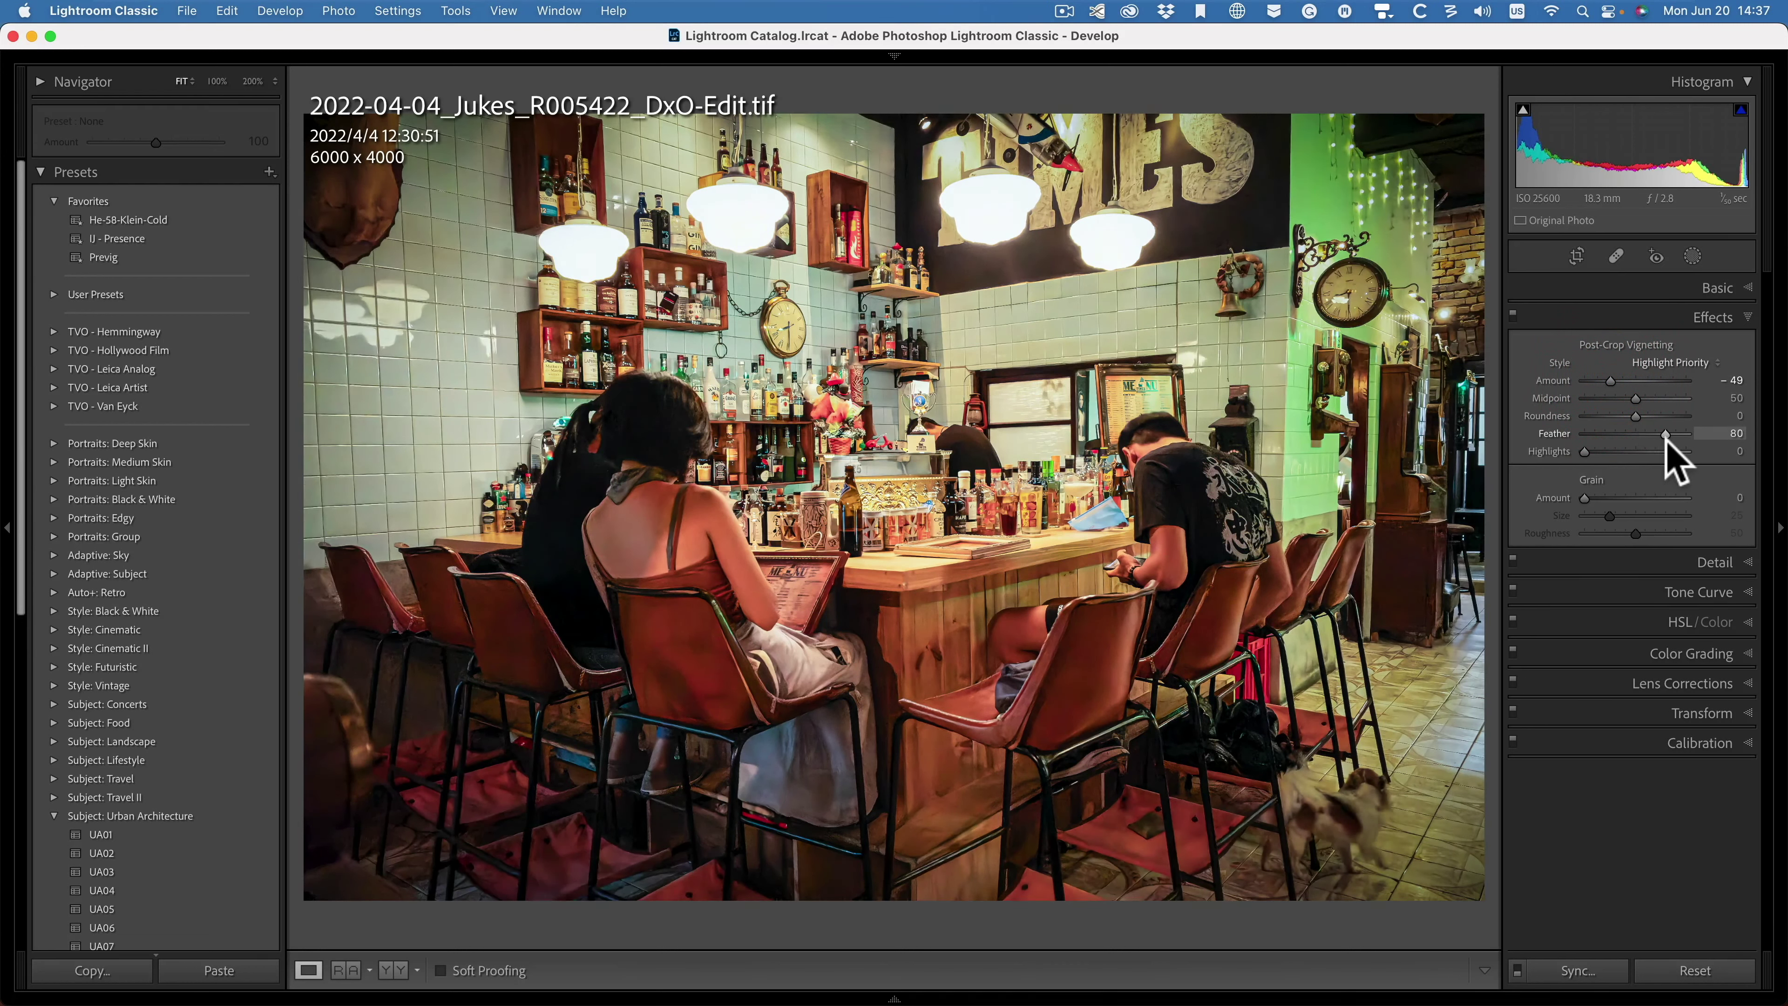